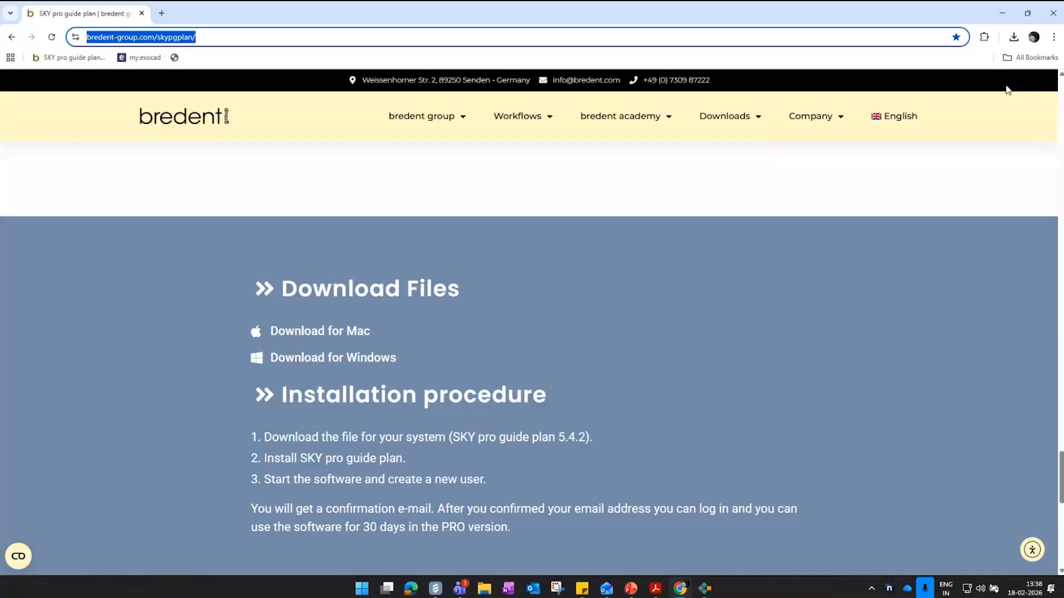
- Switch from the browser to SKY pro guide plan, open module3_1_project1, and accept the CAD asset update
left_click(1001, 14)
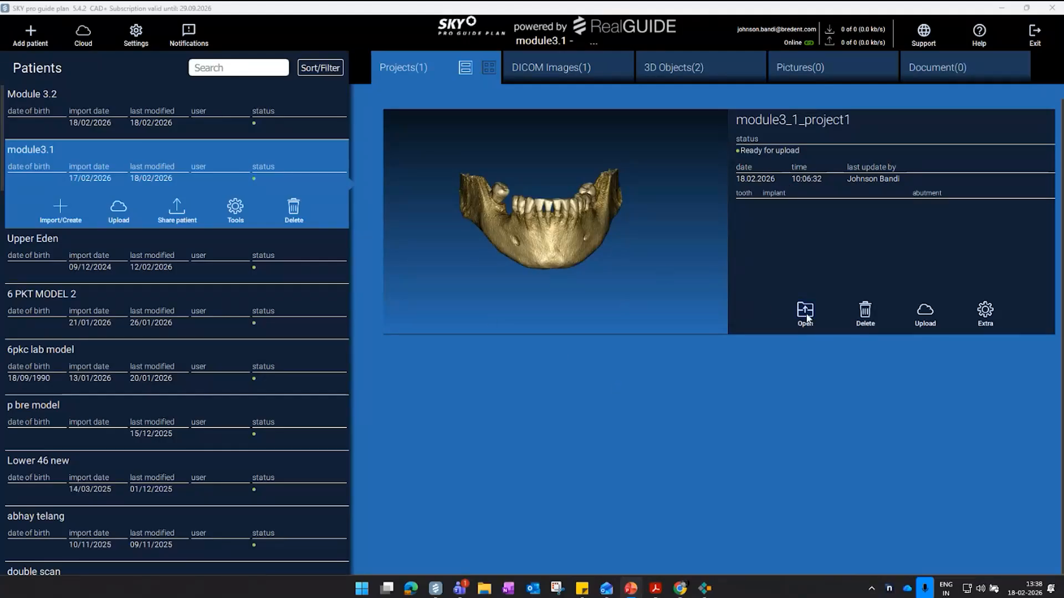
left_click(805, 313)
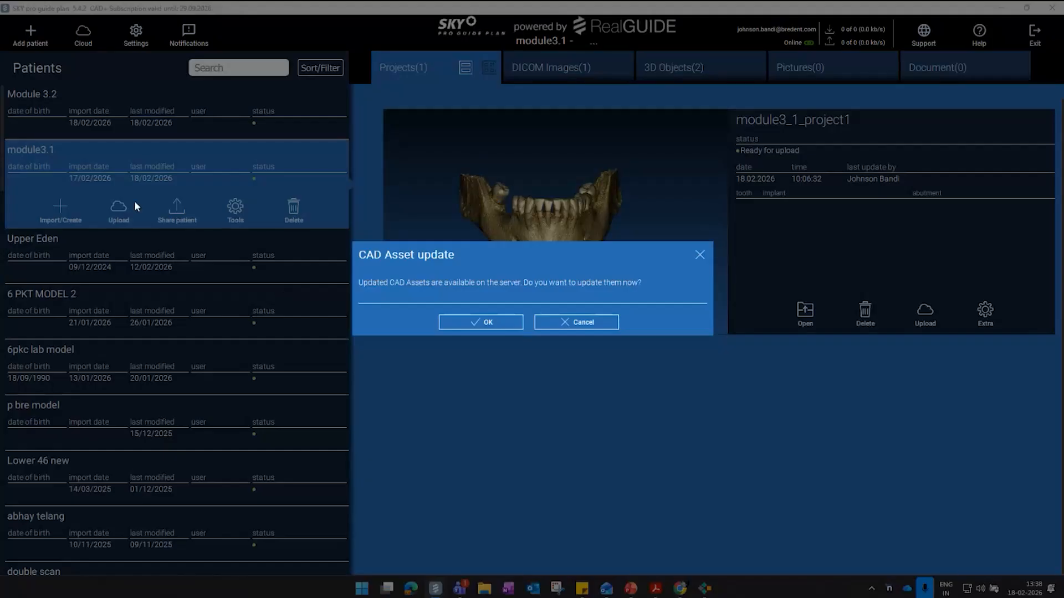
left_click(511, 326)
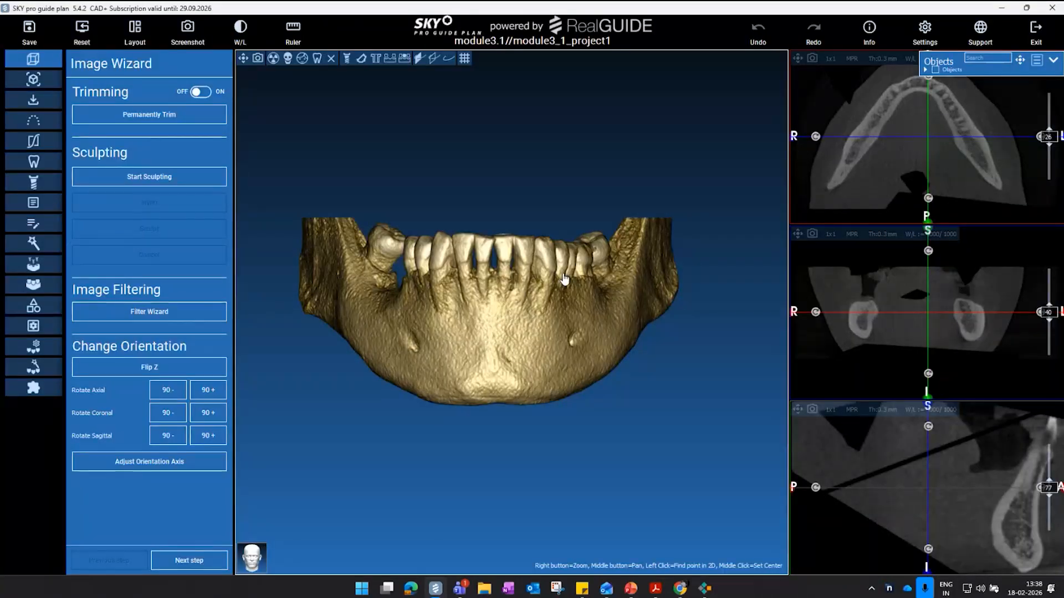
- Start the panoramic curve setup for the mandible and tilt and shift the reference plane to follow the lower jaw
left_click_drag(438, 297, 449, 364)
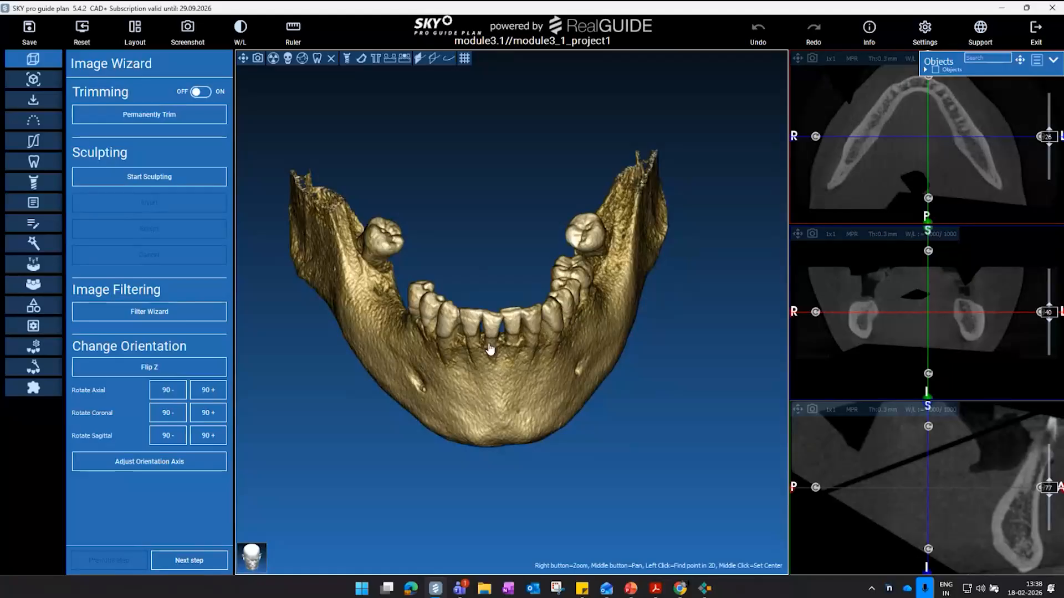
left_click_drag(506, 365, 489, 340)
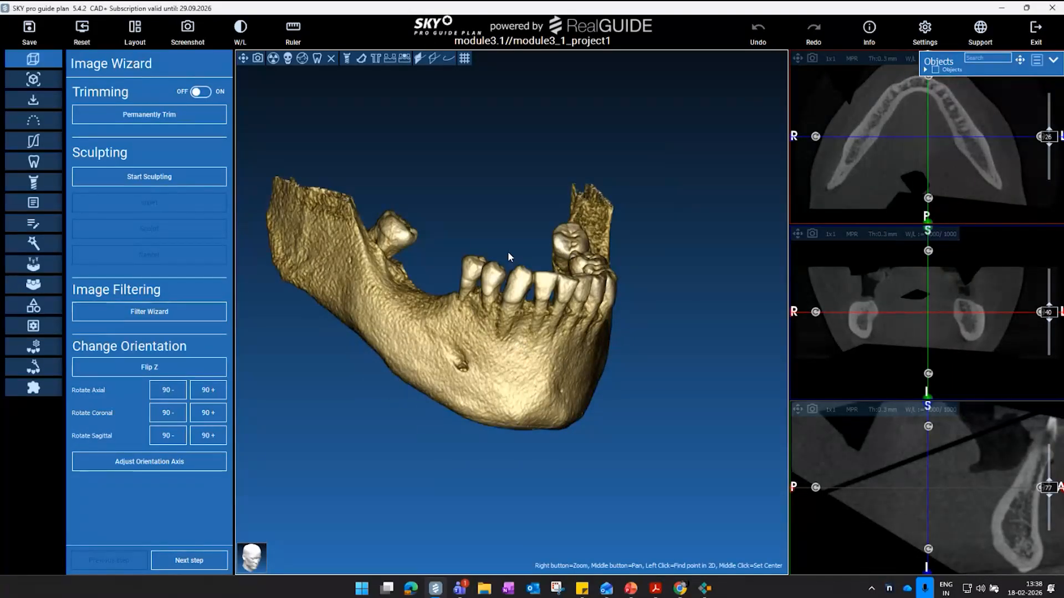
left_click_drag(507, 251, 481, 267)
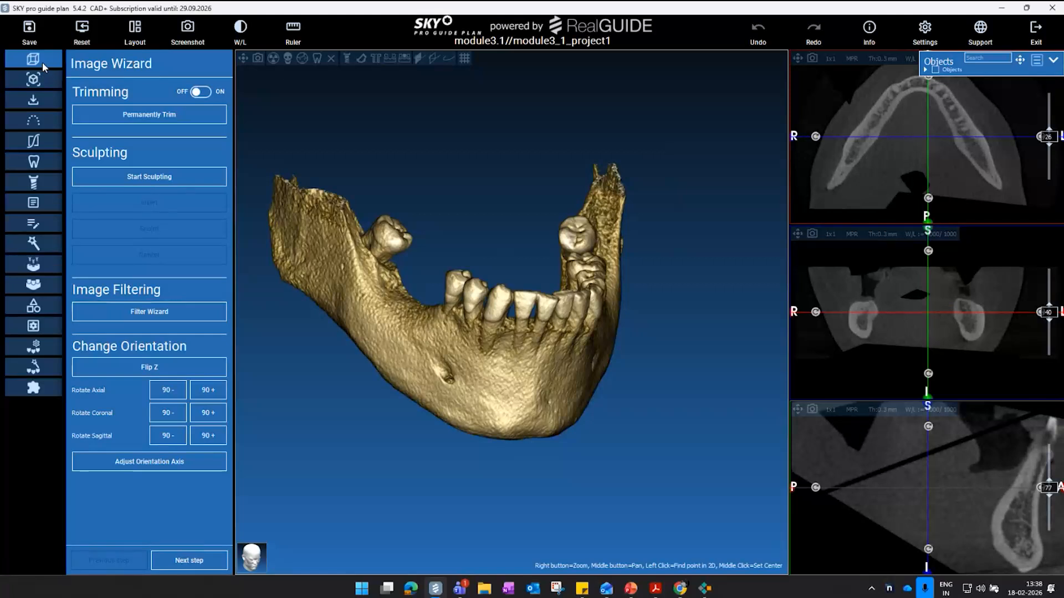
left_click(47, 118)
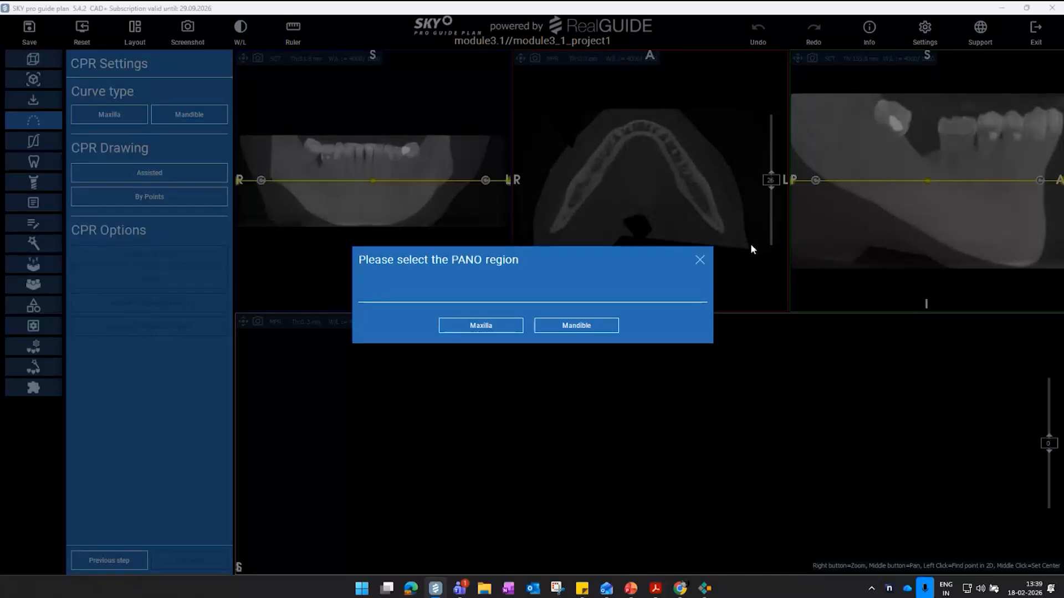
left_click(576, 326)
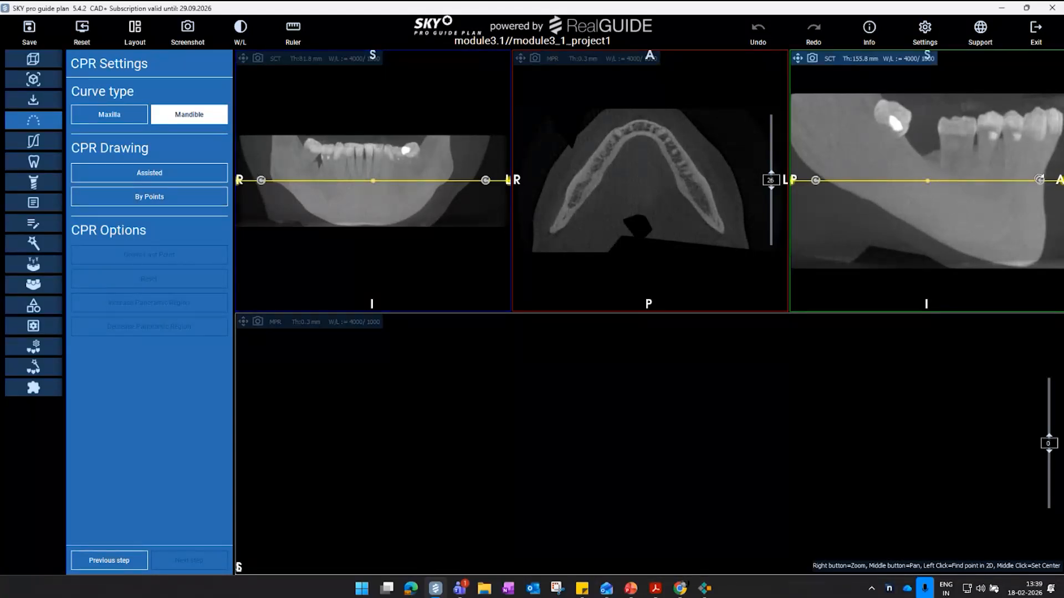
left_click_drag(1039, 180, 1040, 192)
left_click_drag(379, 181, 372, 175)
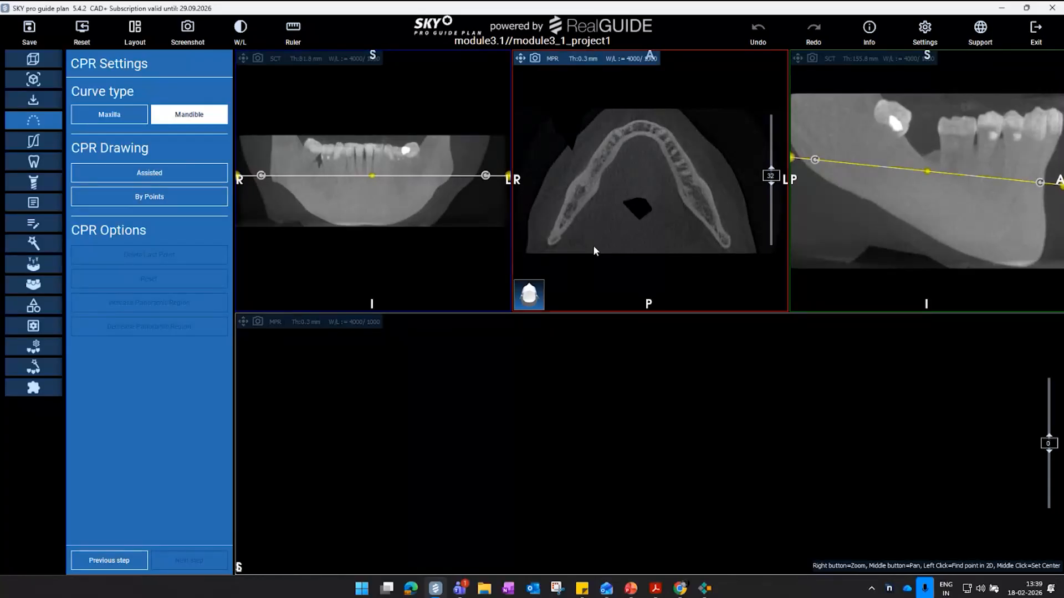
- Draw the panoramic curve by points along the mandibular arch from the right to the left end and fine-tune one left-side point
left_click(149, 196)
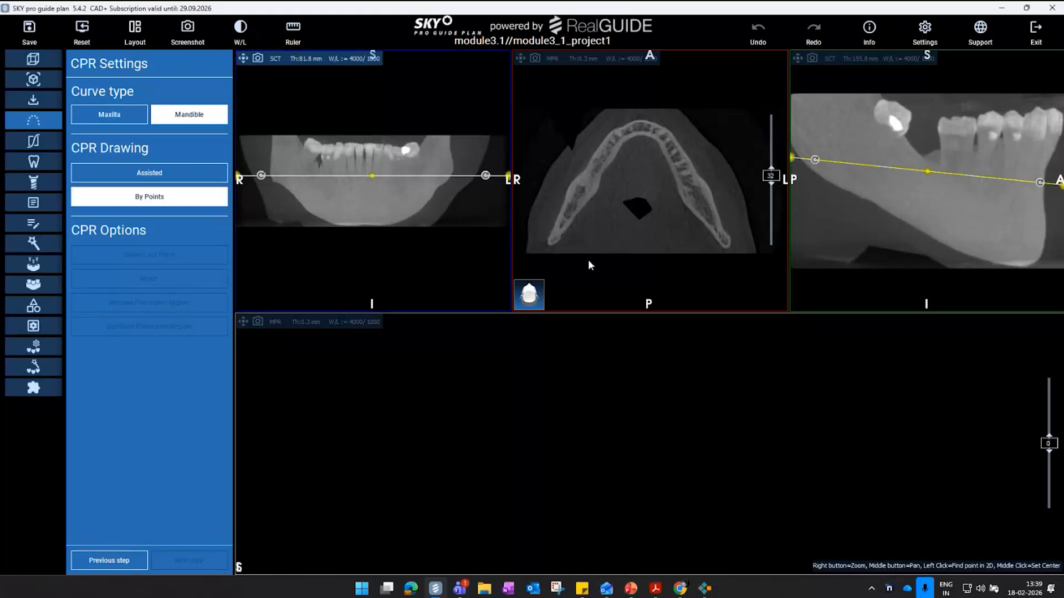
left_click(540, 261)
left_click(563, 225)
left_click(584, 189)
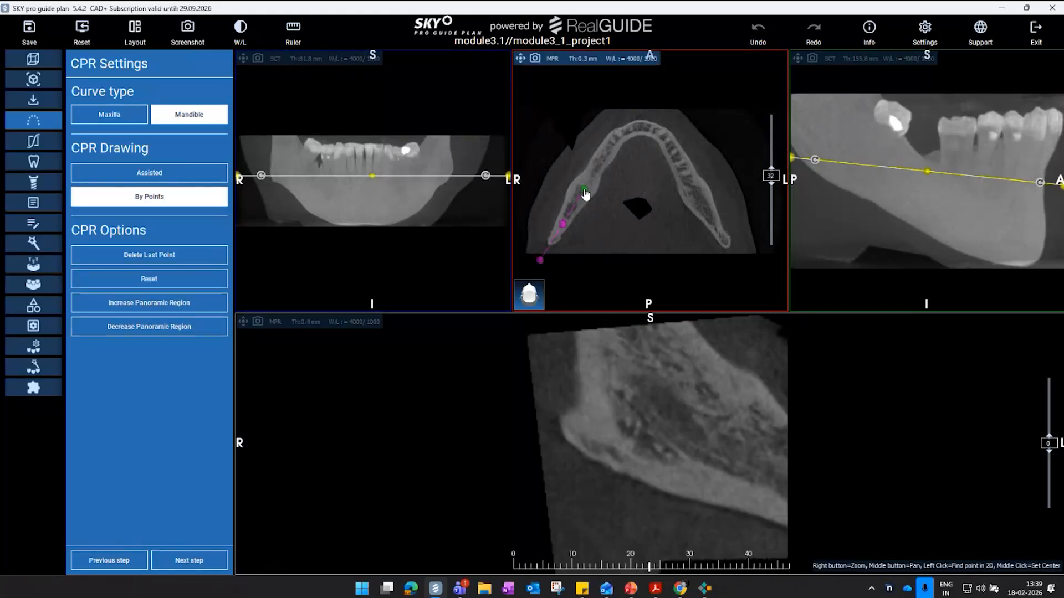
left_click(601, 162)
left_click(624, 132)
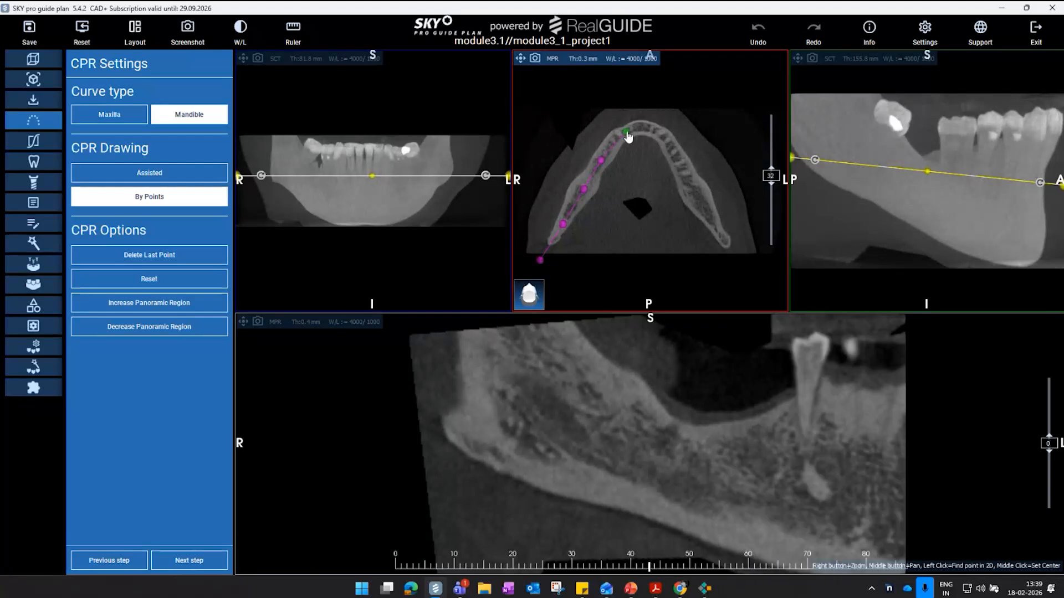
left_click(648, 130)
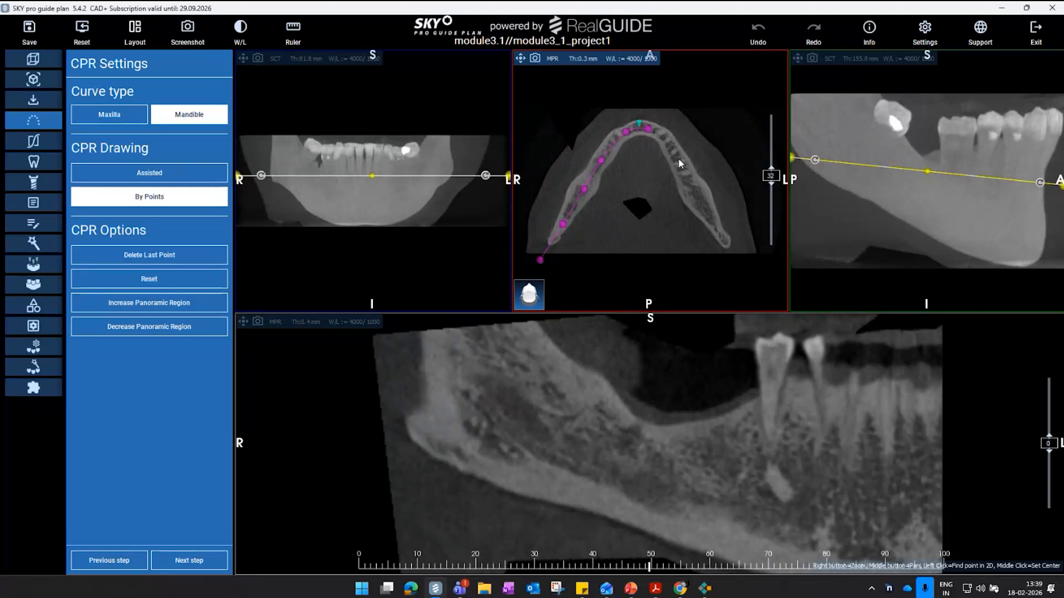
left_click(678, 159)
left_click(698, 200)
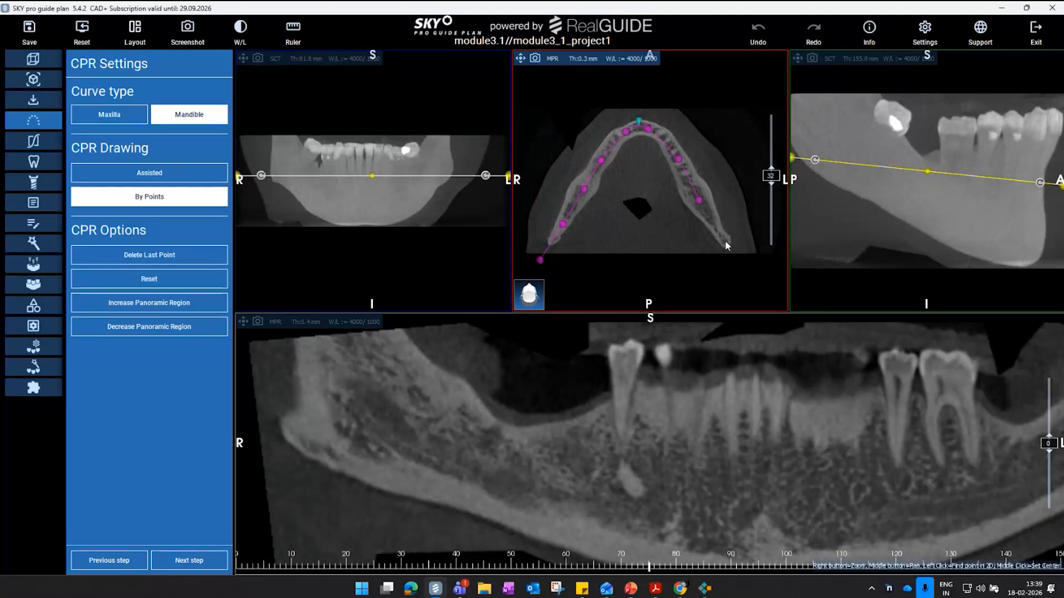
left_click(727, 244)
left_click(737, 272)
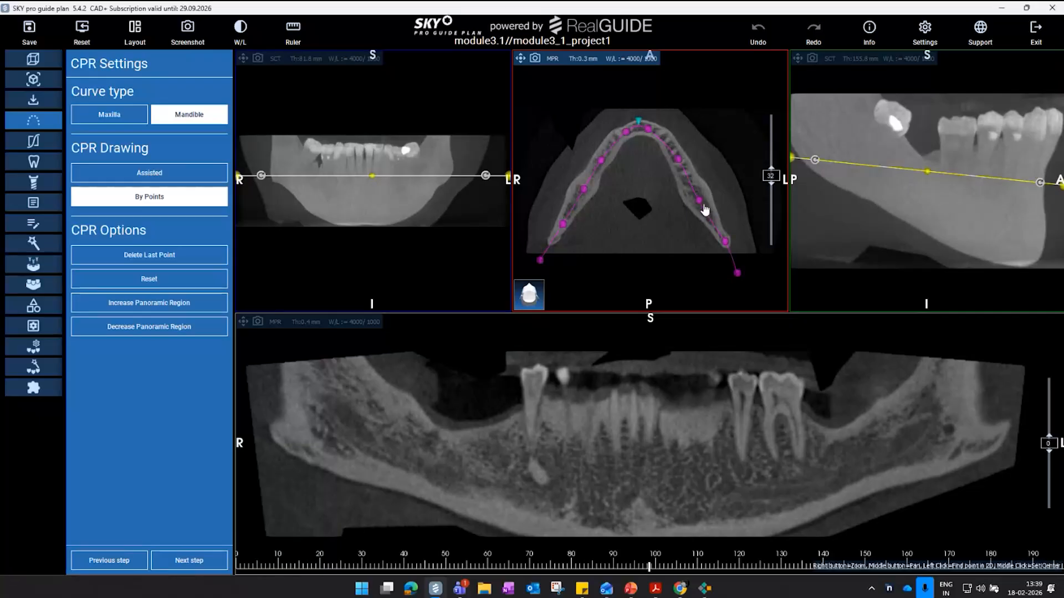
left_click_drag(700, 203, 701, 201)
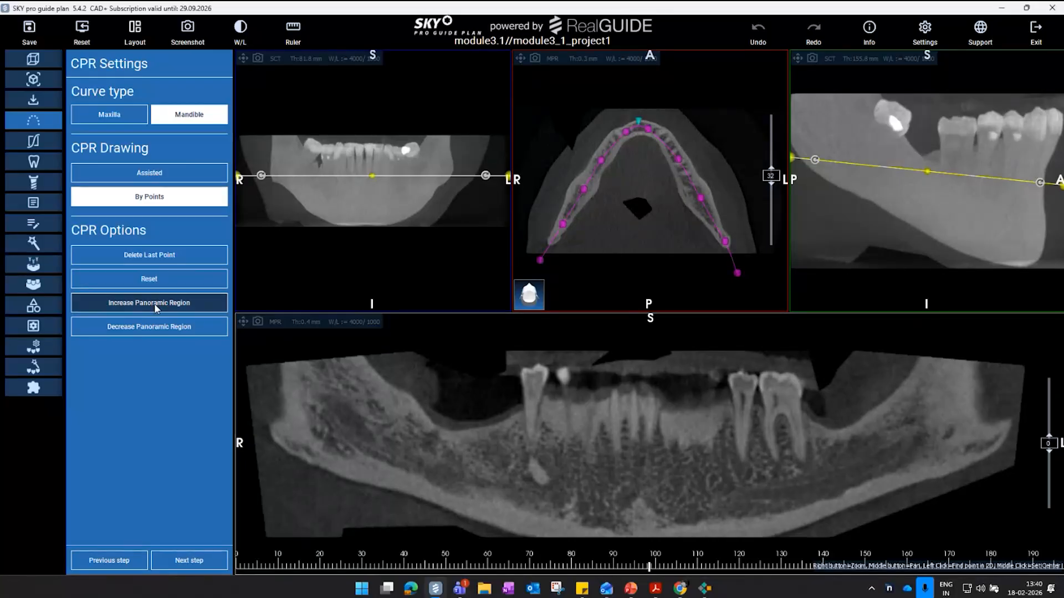
- Decrease and re-enlarge the panoramic region so that it covers the full height of the mandible
left_click(153, 326)
left_click(153, 327)
left_click(153, 327)
left_click(152, 327)
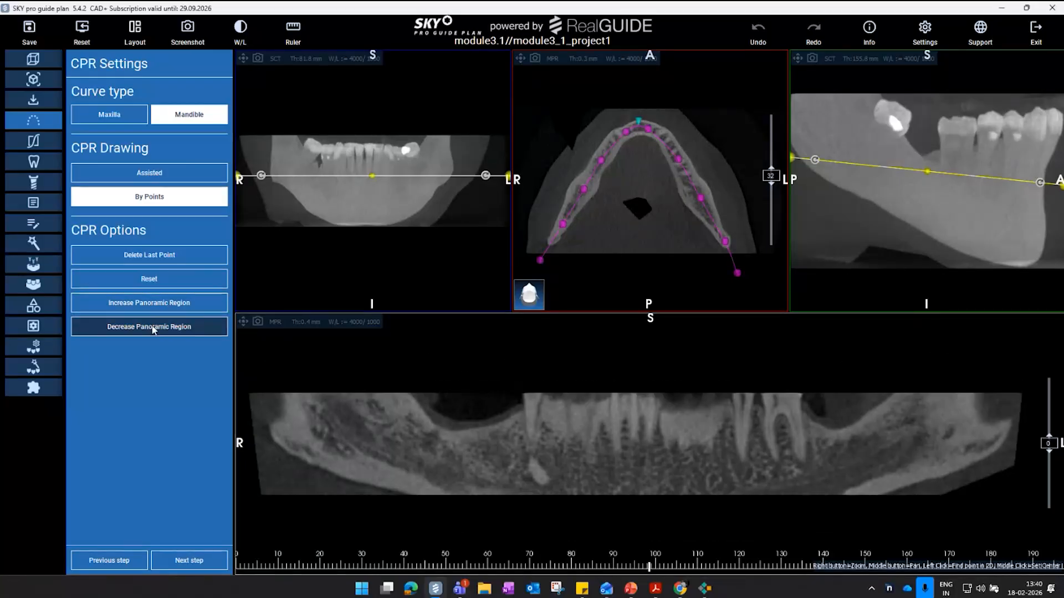
left_click(153, 326)
left_click(162, 309)
left_click(161, 309)
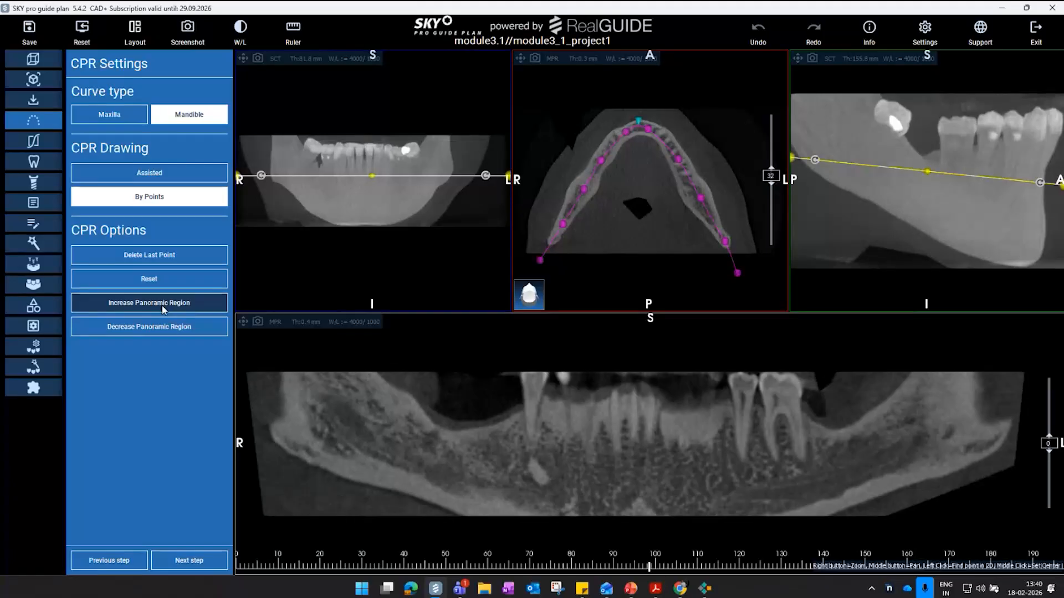
left_click(162, 309)
left_click(162, 309)
left_click(162, 309)
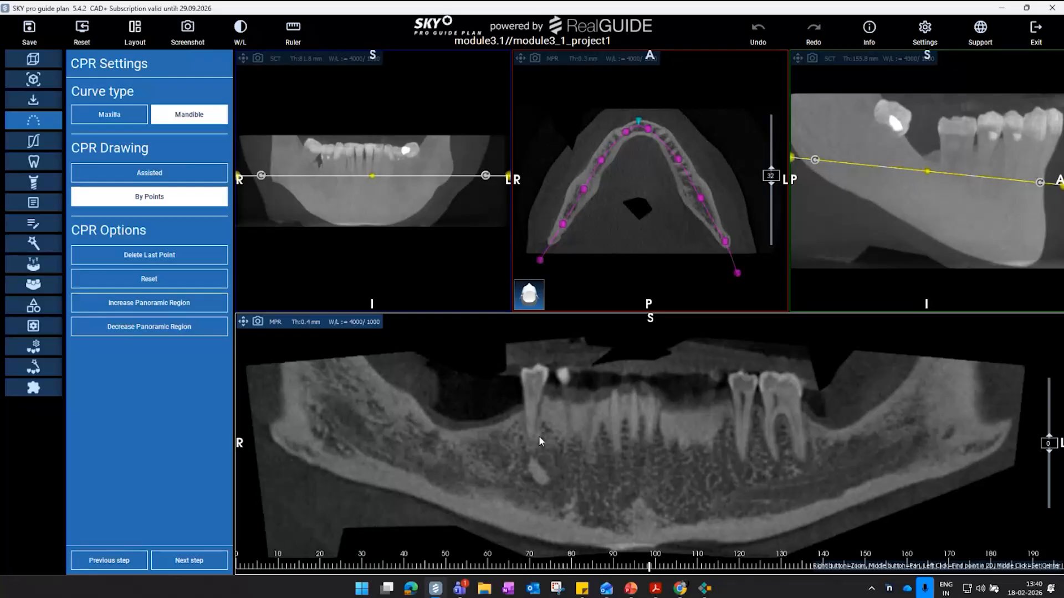
- Proceed to the Nerve Wizard and detect the left and right mandibular nerves automatically
left_click(197, 563)
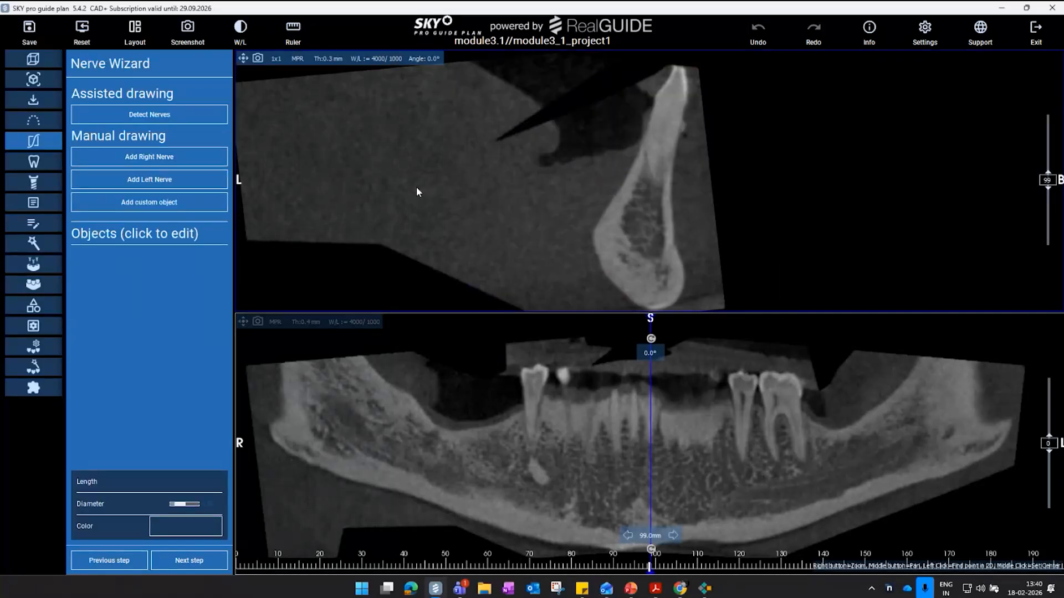
left_click(147, 118)
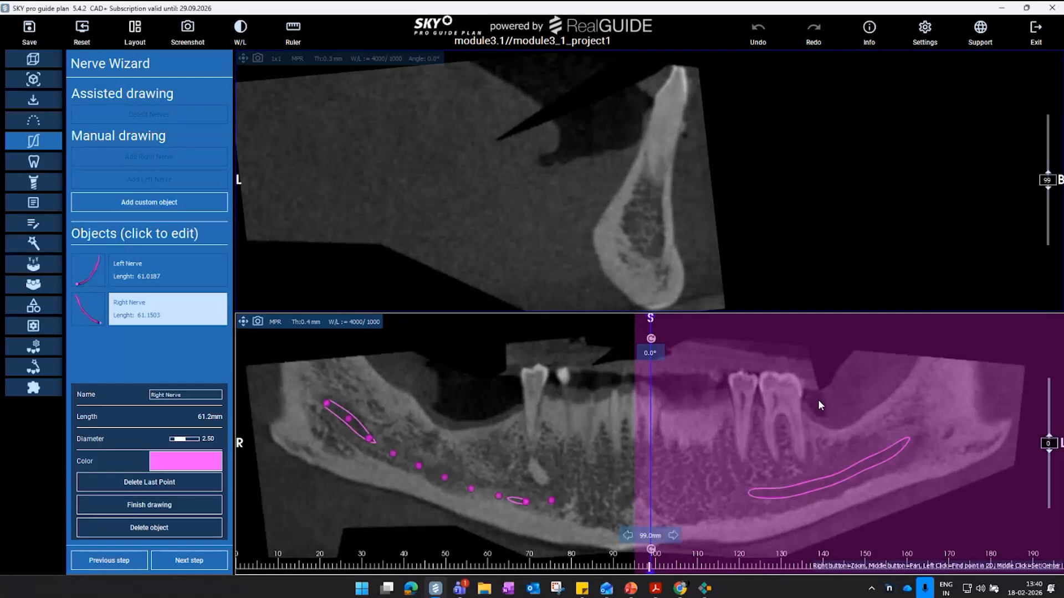
- Check the detected nerves through the panoramic and cross-sectional slices and adjust the right nerve's front end point at the 75 mm slice
scroll(966, 433, "up", 3)
scroll(942, 433, "down", 6)
scroll(930, 438, "up", 2)
scroll(929, 438, "up", 2)
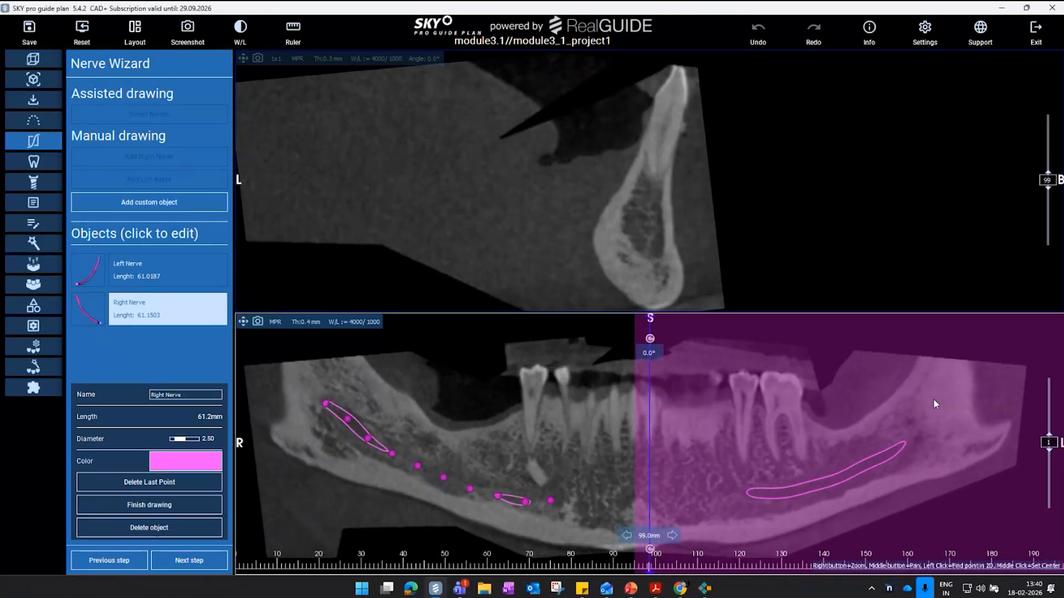
scroll(987, 228, "down", 3)
scroll(987, 228, "down", 20)
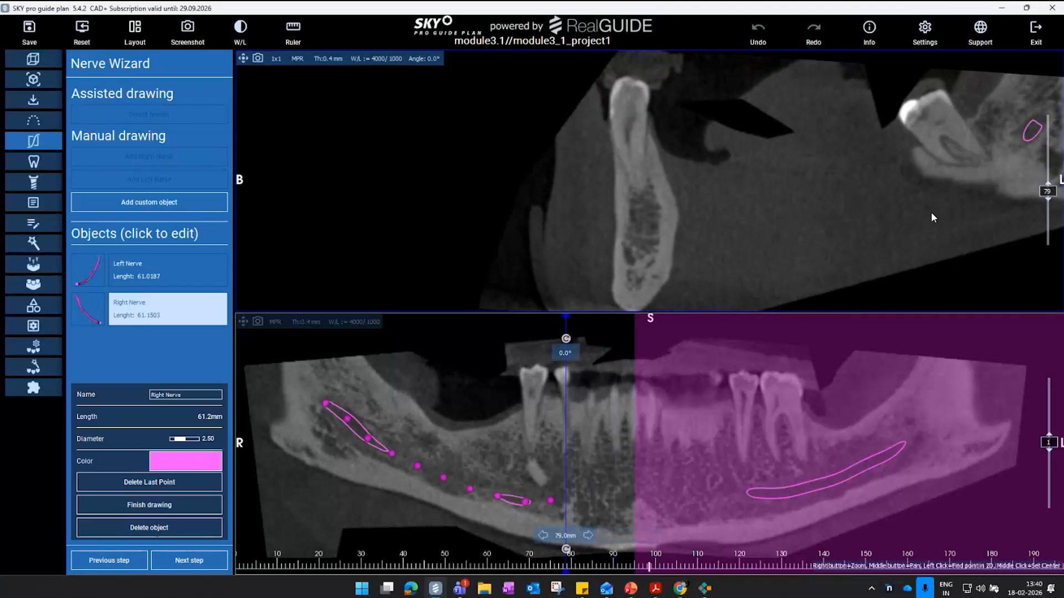
scroll(929, 211, "up", 7)
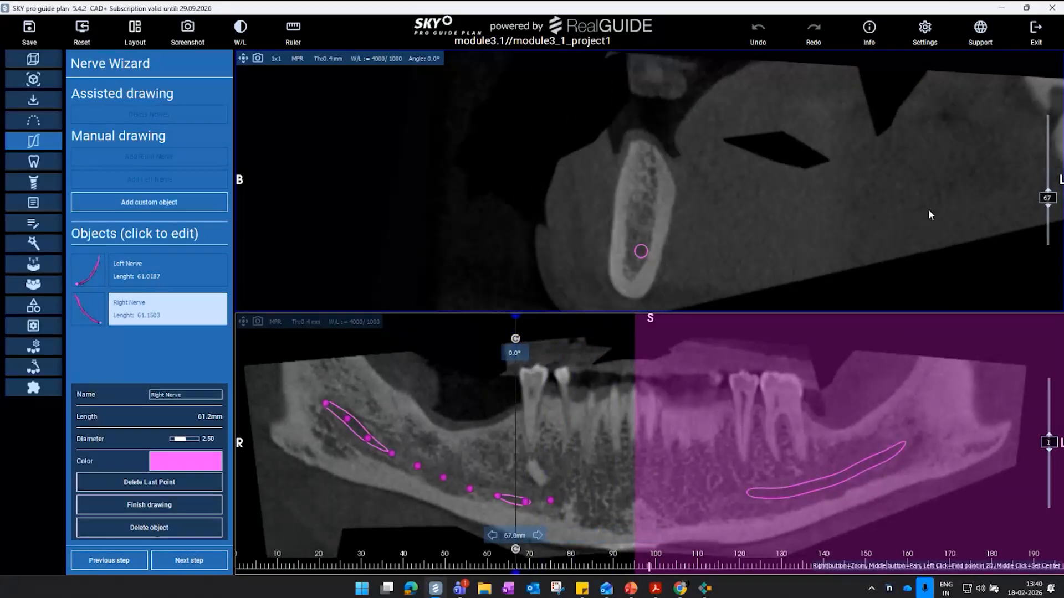
scroll(929, 214, "down", 1)
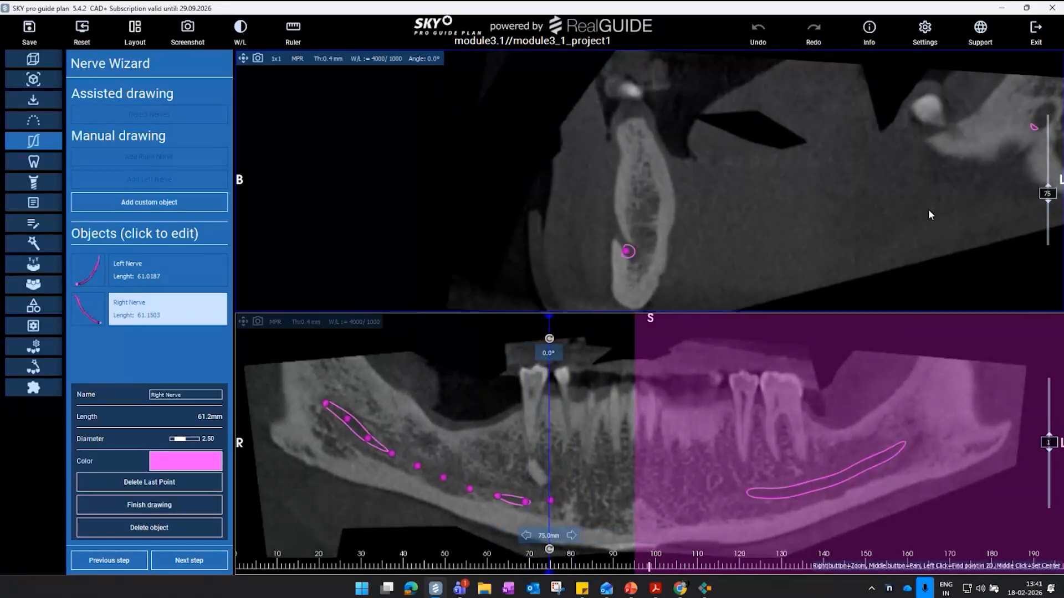
left_click(627, 253)
scroll(893, 224, "down", 6)
scroll(893, 230, "down", 16)
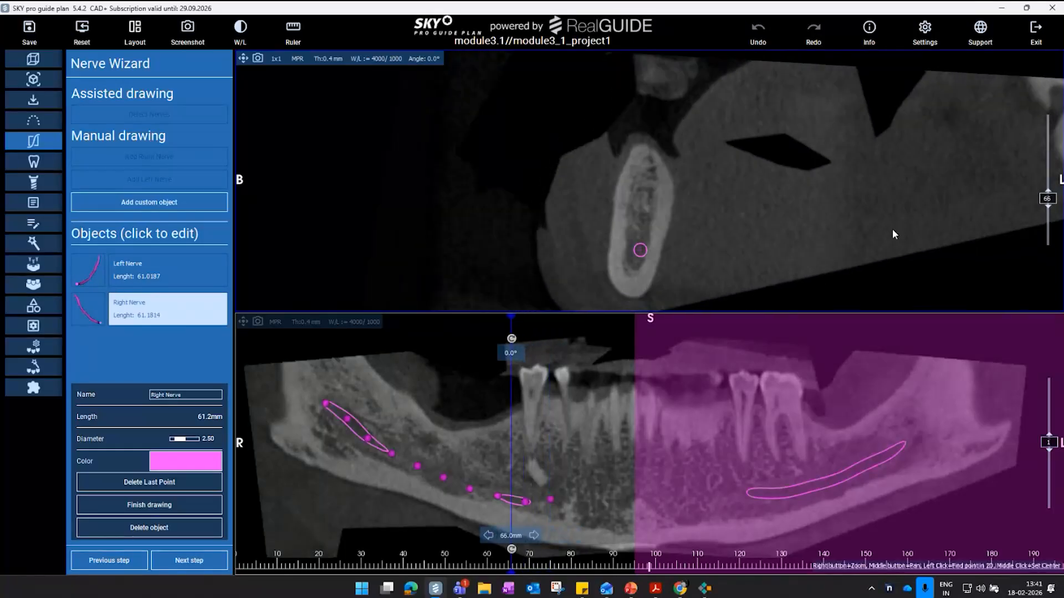
scroll(890, 231, "up", 11)
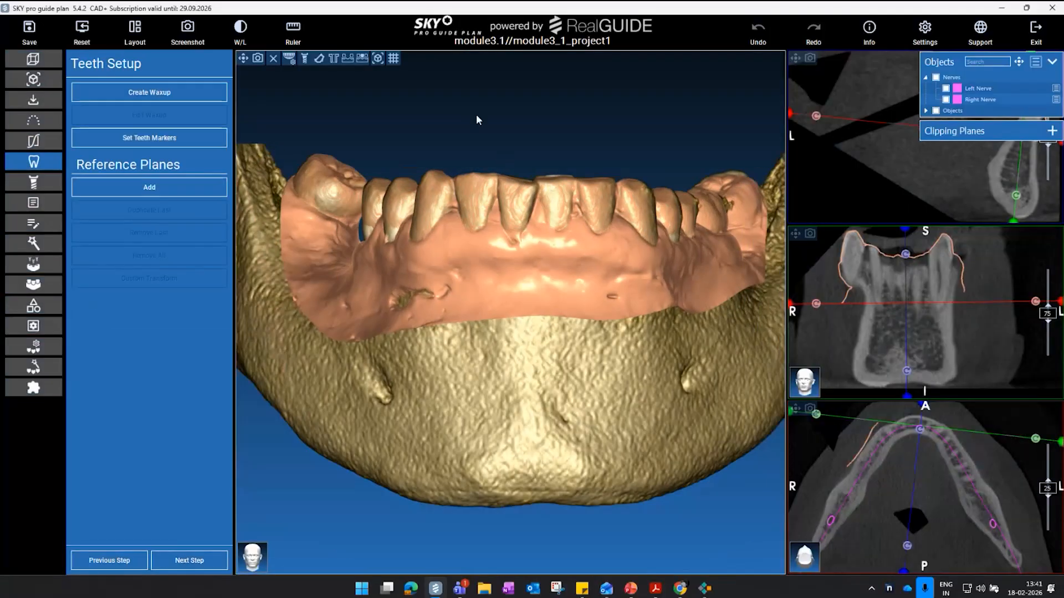
- Create a waxup for teeth 37, 46 and 47 with the RG Generic JP-1 library and Anatomy as the lower jaw
left_click_drag(476, 119, 534, 272)
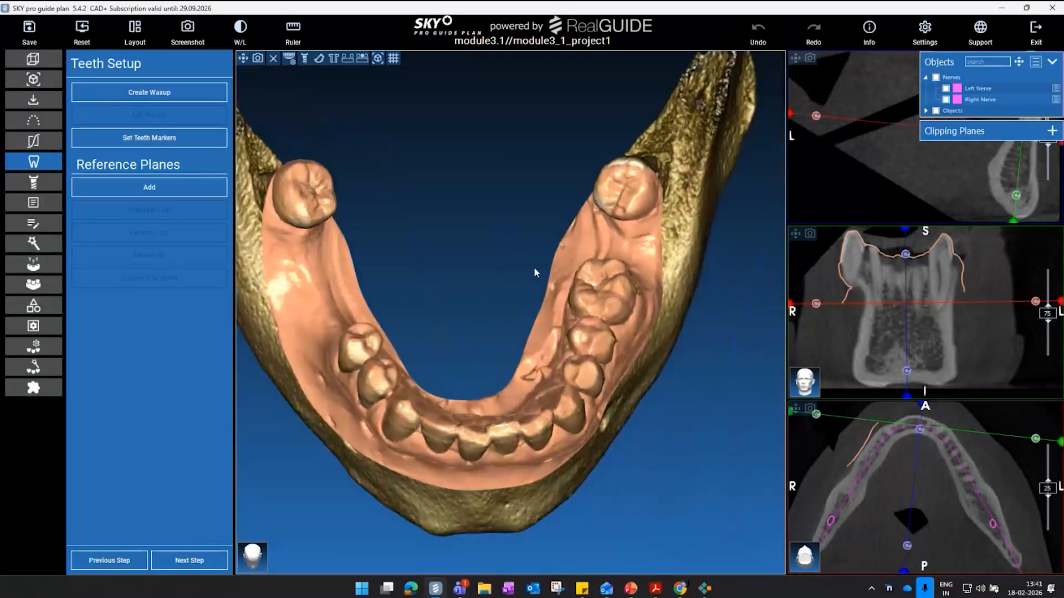
left_click_drag(401, 216, 491, 260)
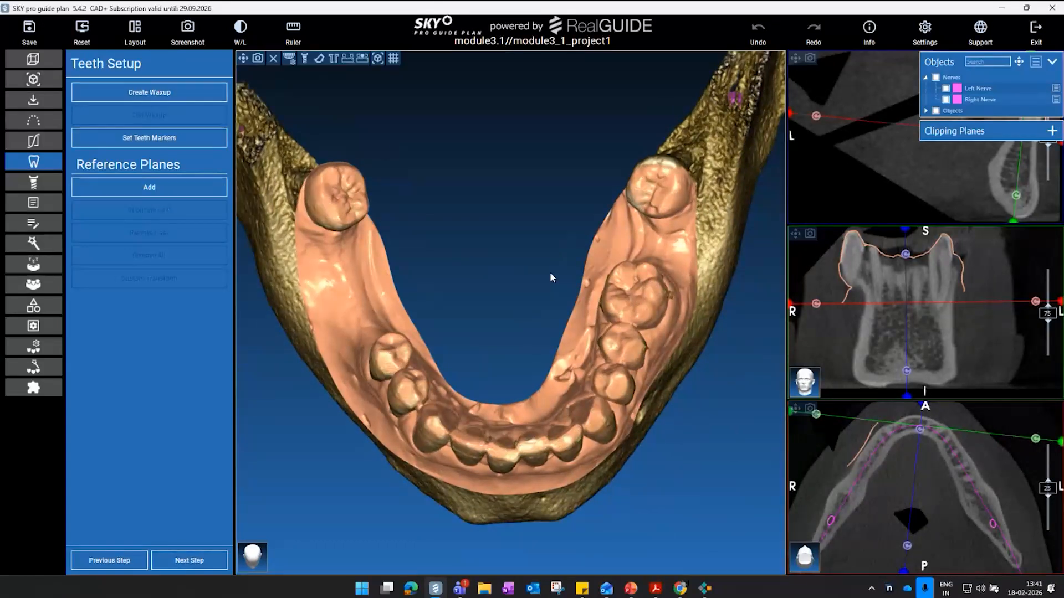
left_click_drag(525, 284, 558, 284)
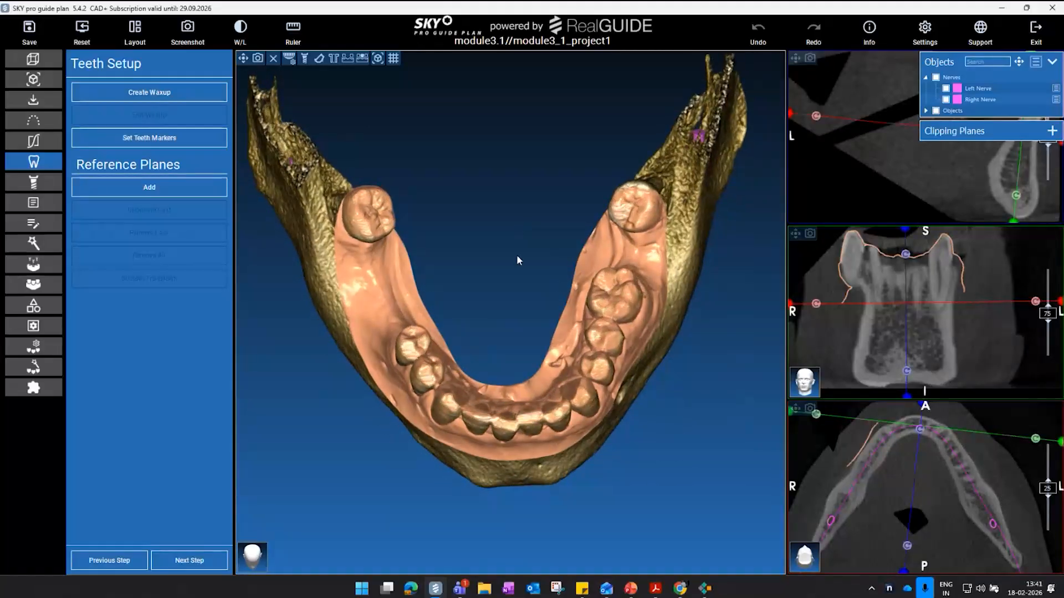
left_click(207, 99)
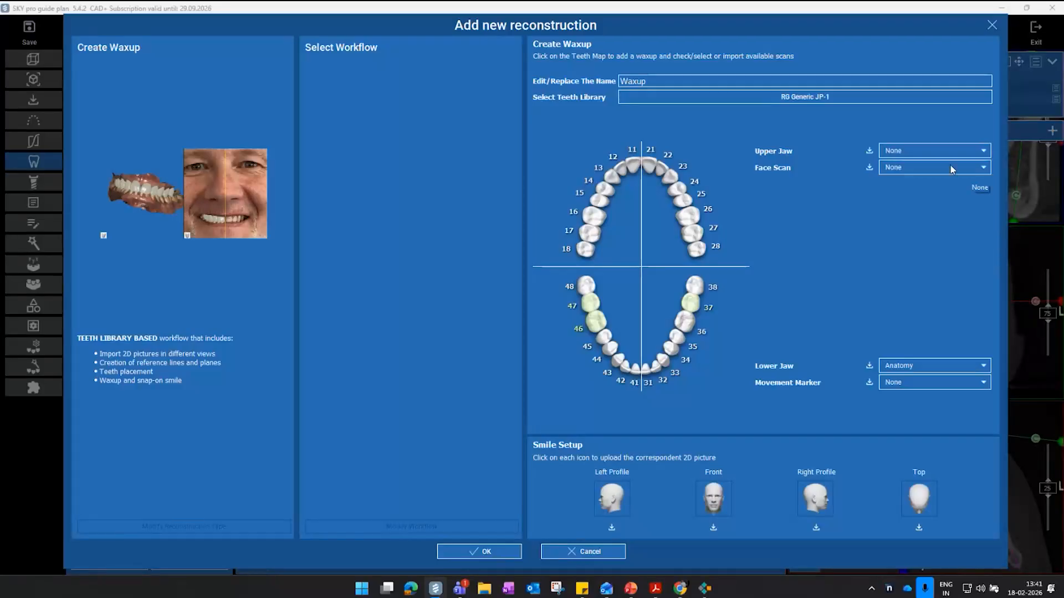
left_click(497, 554)
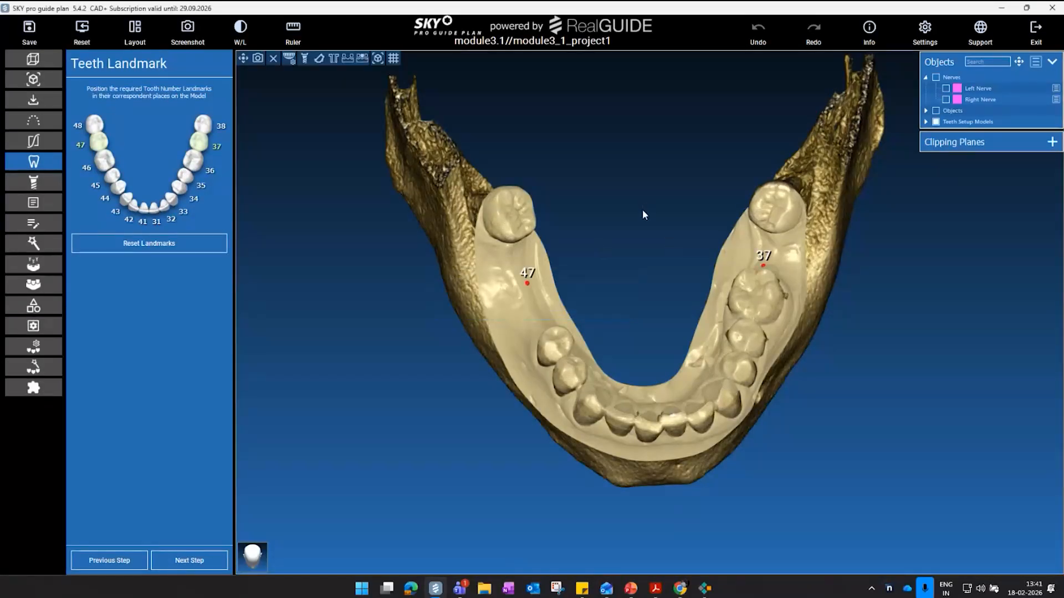
- Check and accept the landmarks for teeth 37 and 47 on the model, then continue to teeth placement and inspect the placed crowns
left_click_drag(643, 208, 532, 292)
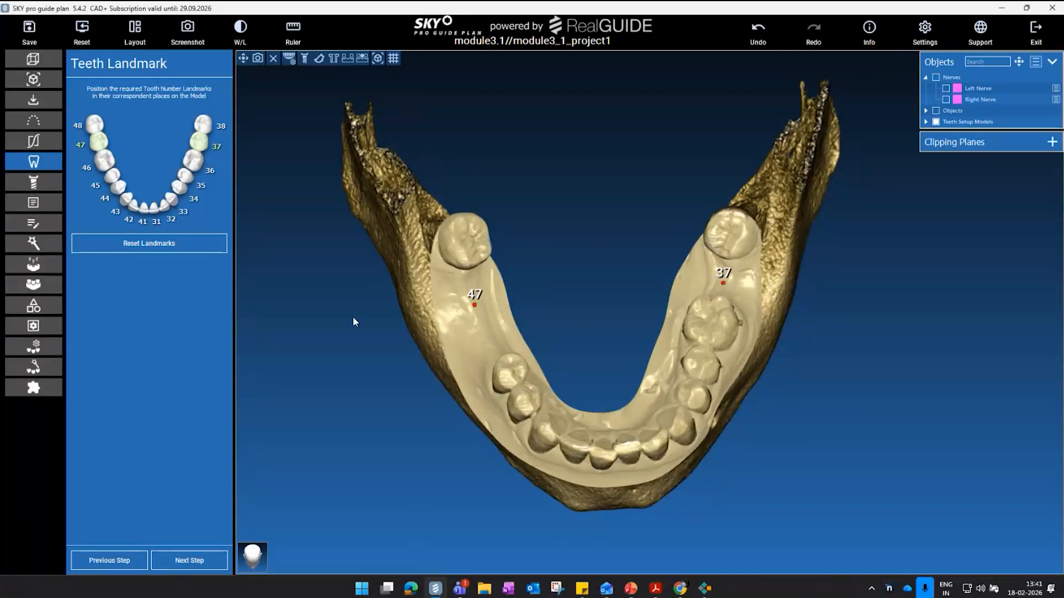
left_click_drag(353, 317, 374, 424)
left_click(200, 565)
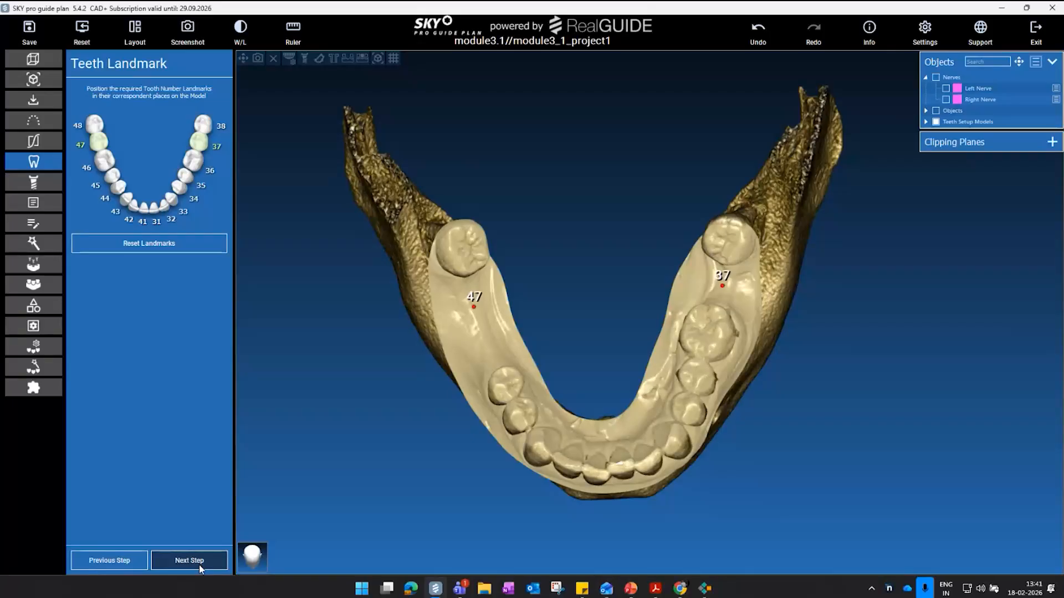
left_click_drag(344, 318, 617, 298)
scroll(612, 291, "up", 5)
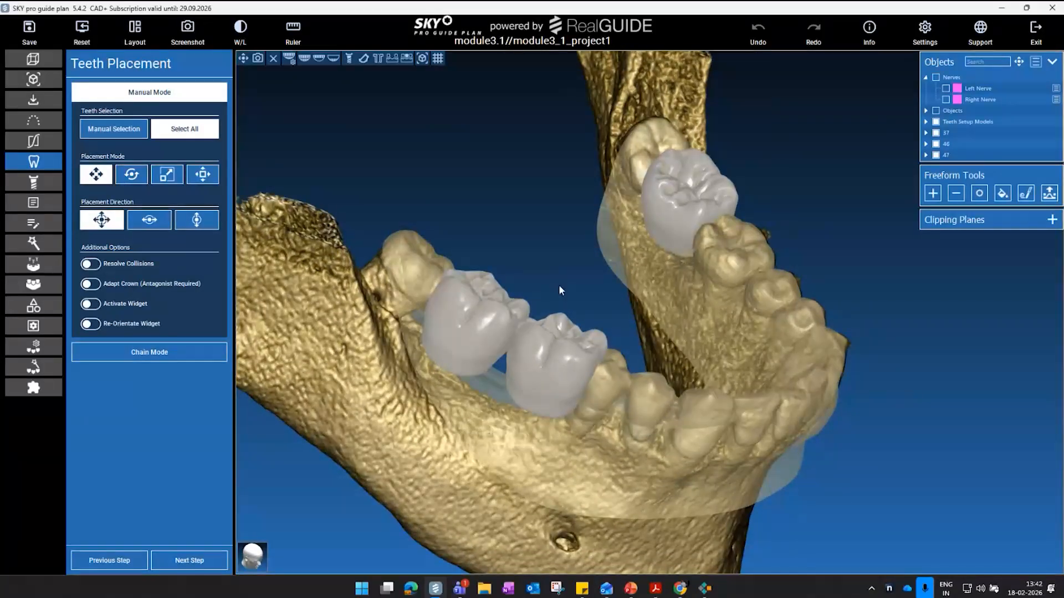
- Switch to manual tooth selection, select only crown 47 and activate its placement widget
scroll(559, 284, "down", 5)
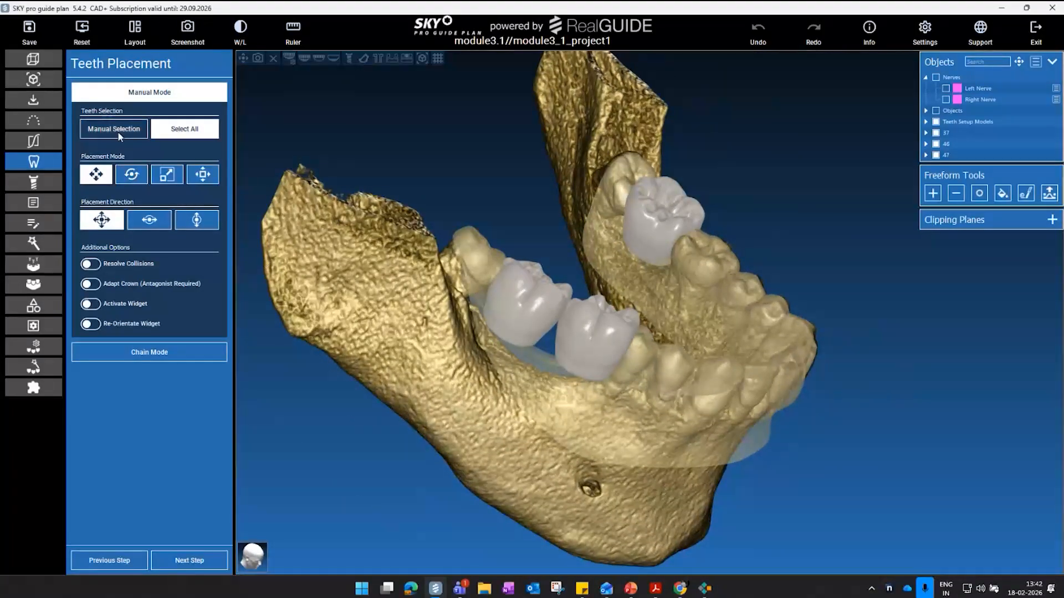
left_click(117, 131)
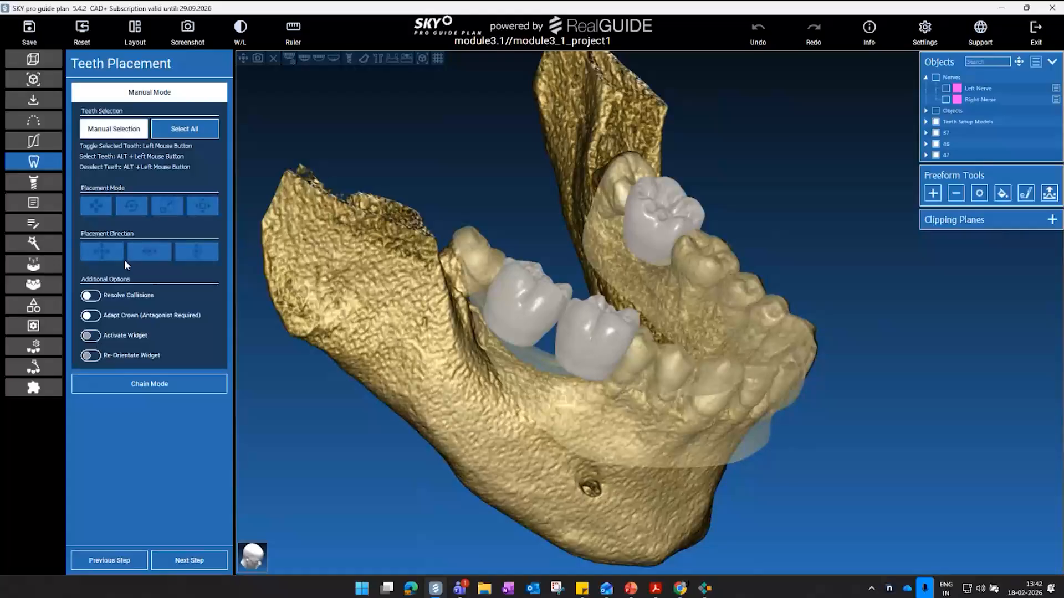
left_click(527, 305)
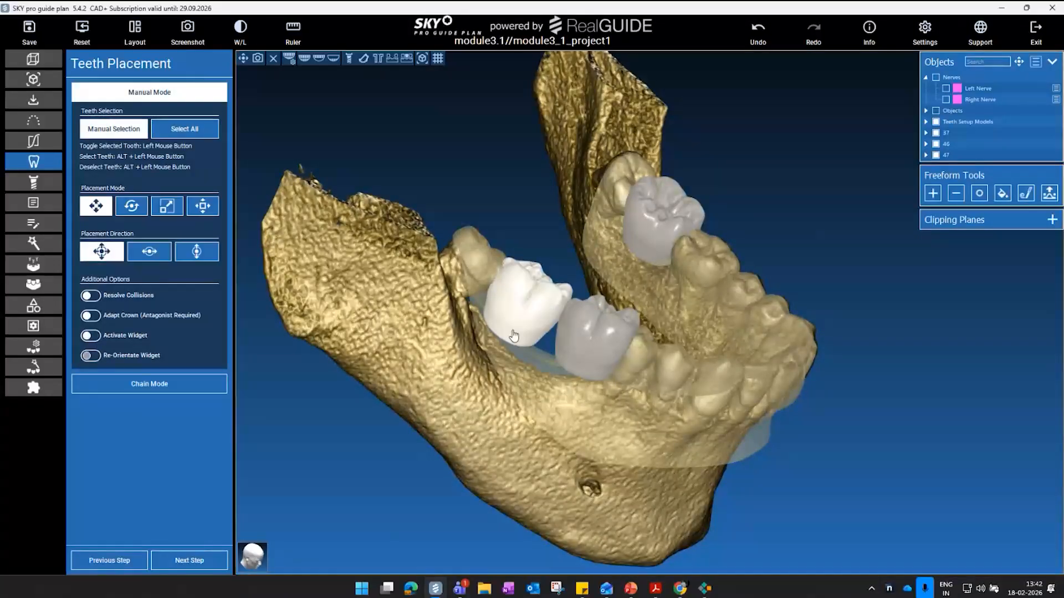
left_click(90, 335)
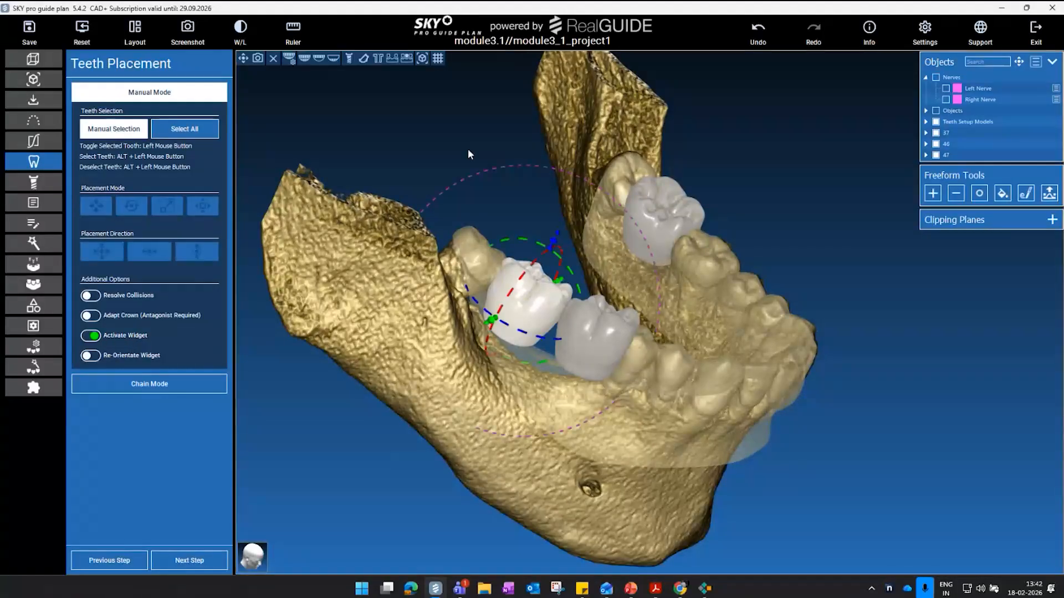
- Rotate crown 47 about its vertical axis to align it with the dental arch
left_click_drag(480, 132, 311, 293)
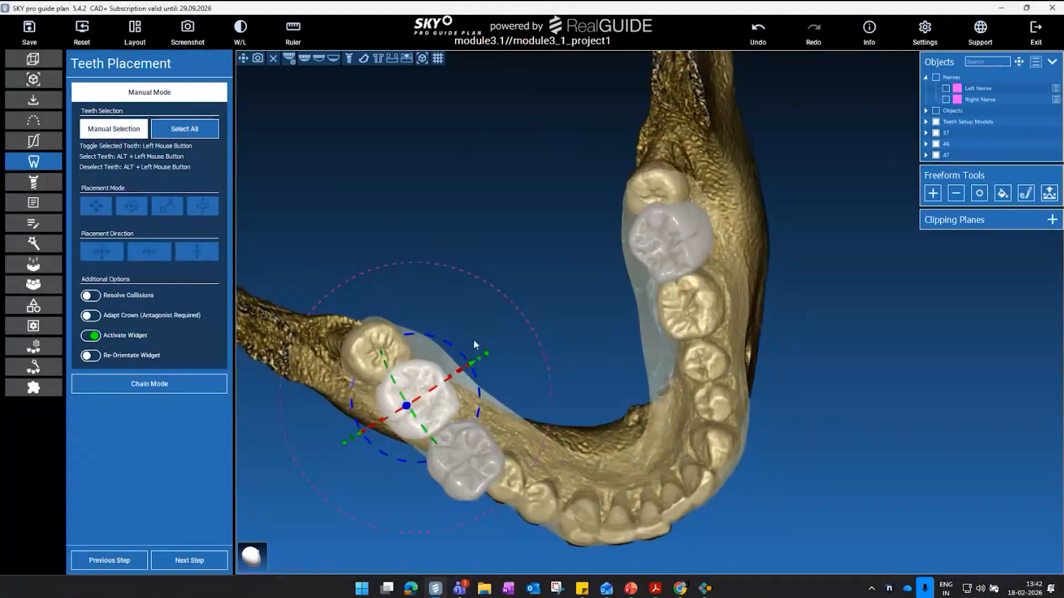
left_click_drag(468, 354, 450, 336)
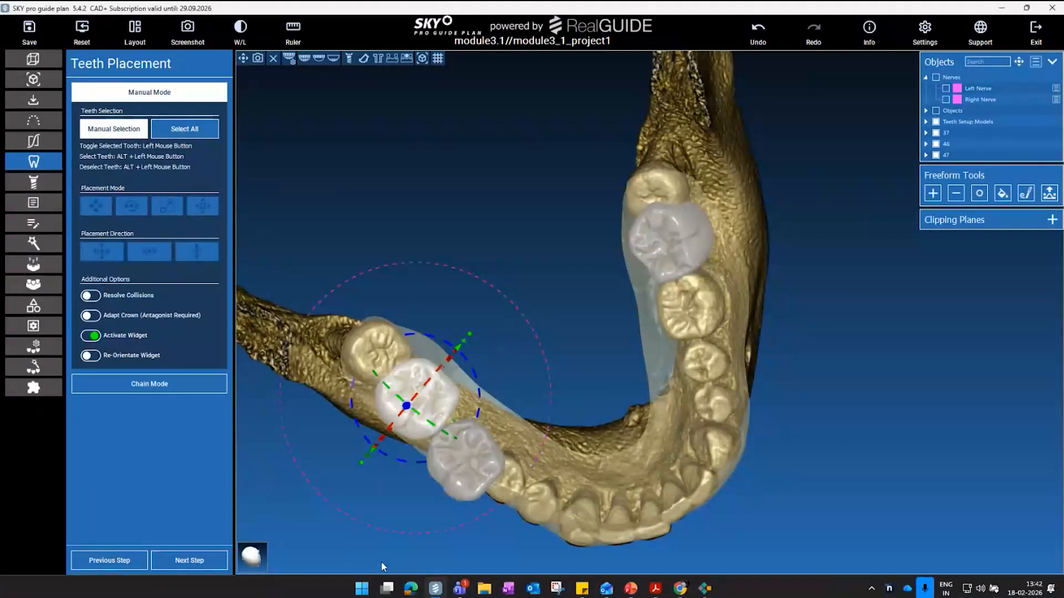
left_click_drag(381, 562, 334, 437)
left_click_drag(375, 370, 374, 374)
left_click_drag(527, 186, 532, 262)
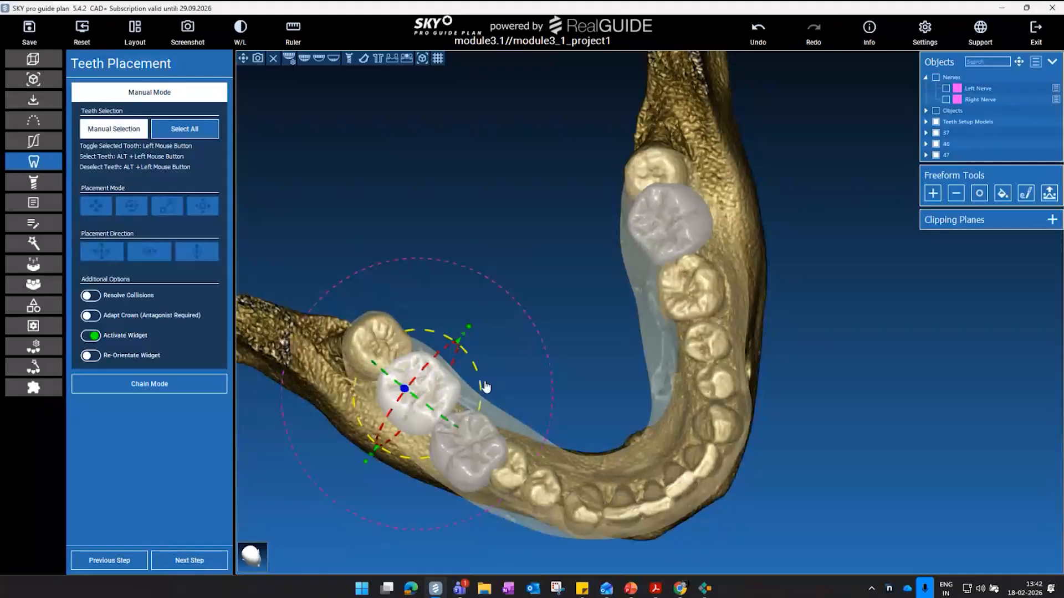
- Lower crown 47 slightly along its vertical axis toward the gingiva
left_click_drag(529, 361, 434, 202)
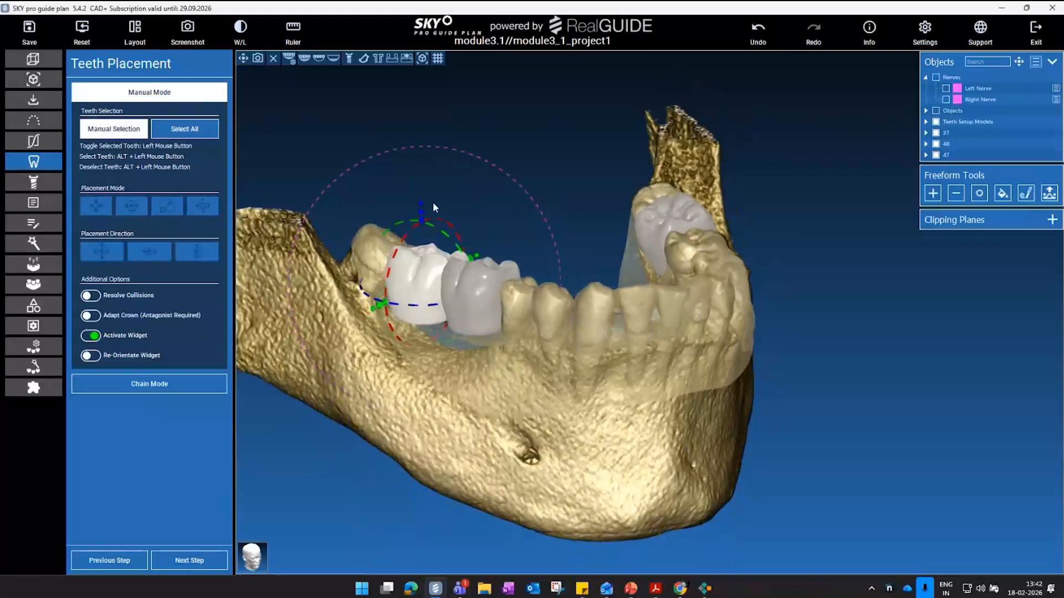
scroll(397, 213, "up", 5)
scroll(468, 237, "up", 1)
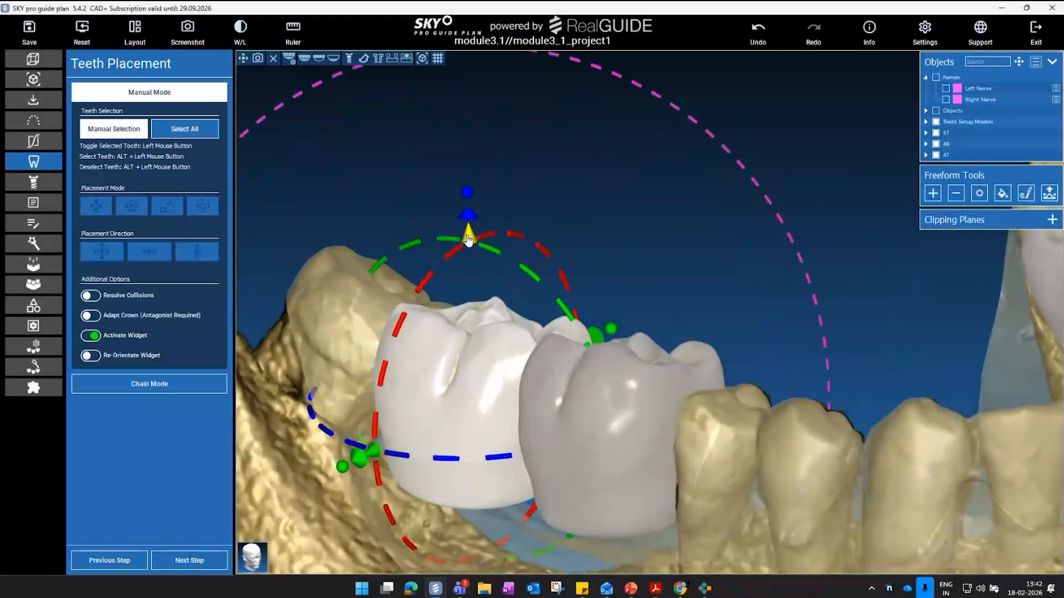
mouse_move(471, 239)
left_mouse_down()
mouse_move(471, 222)
mouse_move(471, 243)
left_mouse_up()
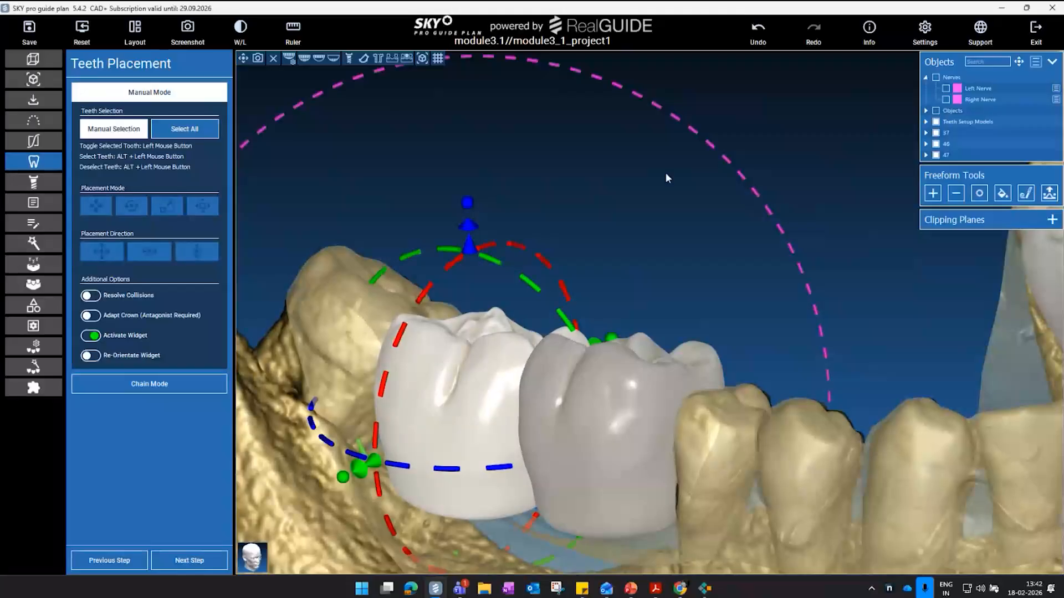
scroll(671, 173, "down", 4)
left_click_drag(774, 207, 799, 198)
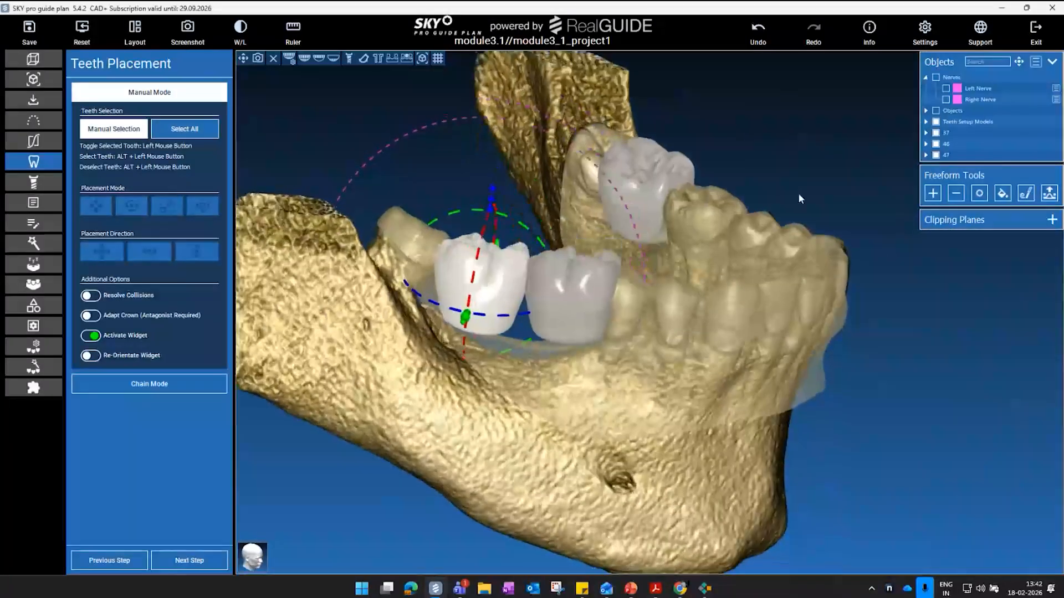
- Hide the DICOM bone model and nudge crown 47 along its mesiodistal axis
middle_click_drag(308, 93, 345, 170)
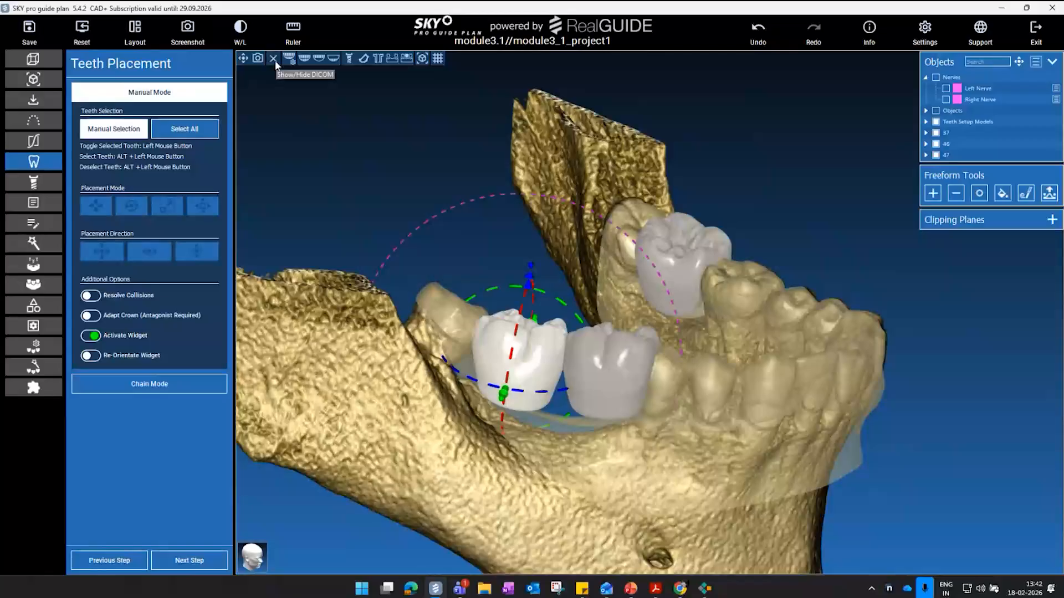
left_click(274, 62)
left_click_drag(758, 210, 729, 260)
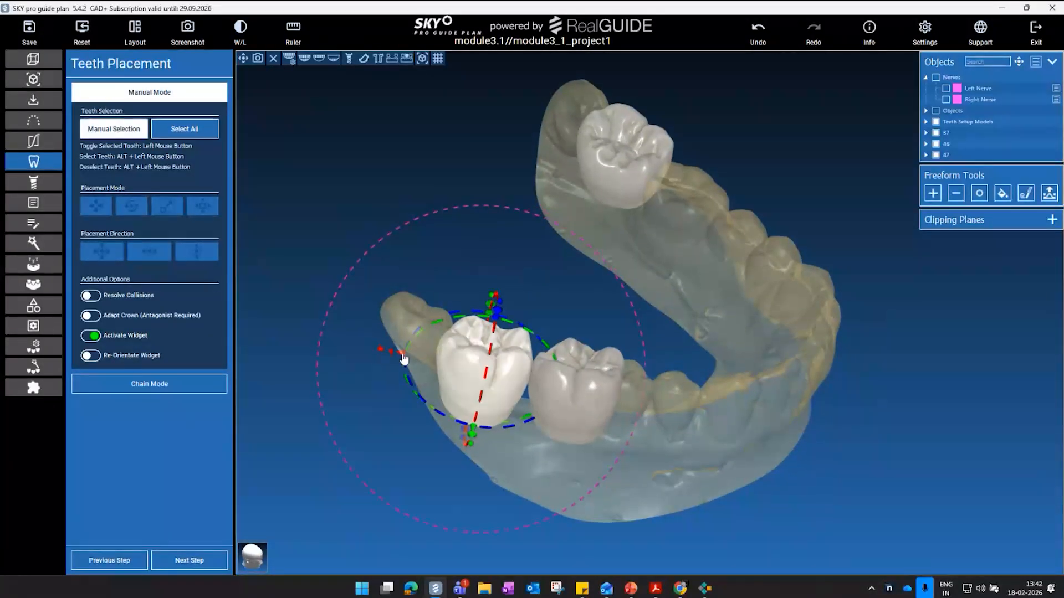
left_click_drag(401, 355, 400, 356)
- Scale down crown 47 to fit the gap in front of the last molar
left_click_drag(725, 281, 688, 379)
scroll(505, 283, "up", 3)
scroll(539, 257, "down", 2)
middle_click_drag(546, 254, 549, 230)
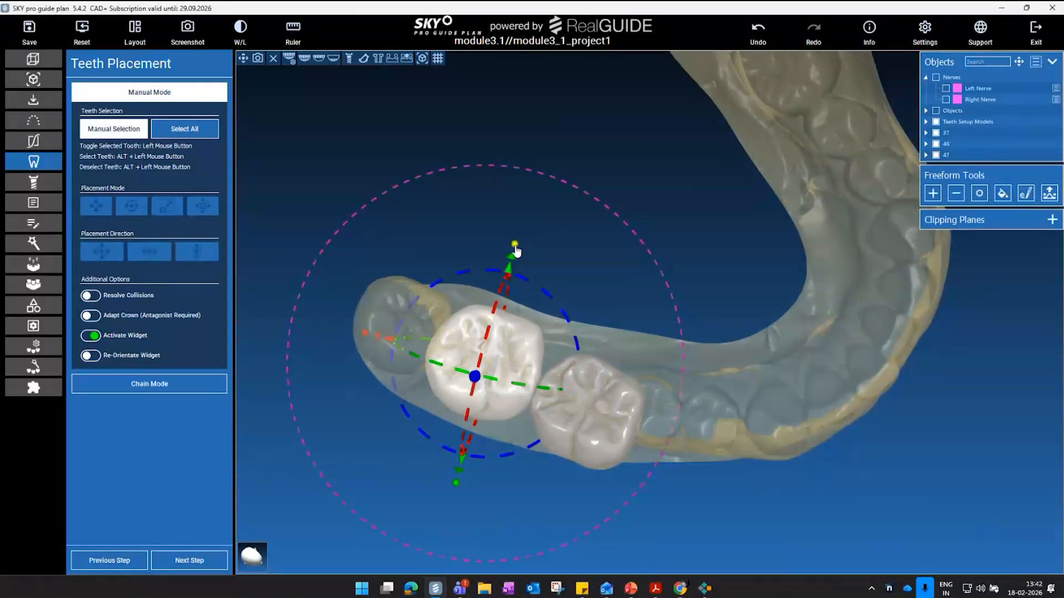
left_click_drag(514, 247, 510, 272)
- Select crown 46, scale it down and adjust its rotation and position beside crown 47
left_click(597, 400)
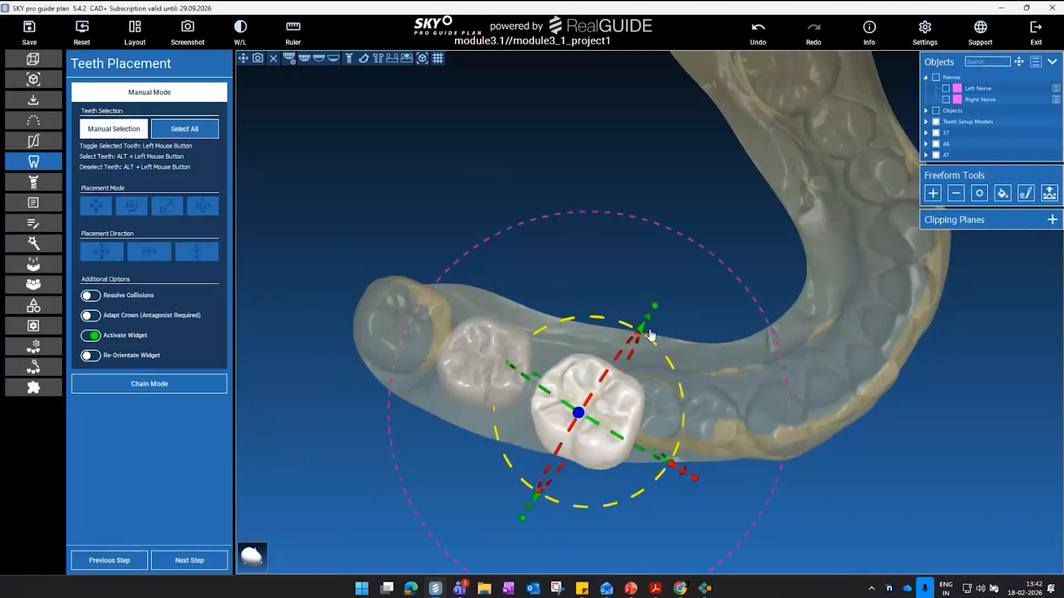
left_click_drag(654, 315, 641, 328)
left_click_drag(620, 417, 612, 387)
- Fine-tune crown 46 from the buccal side and lower it by about 1.0 mm
left_click_drag(797, 406, 829, 219)
left_click_drag(665, 298, 669, 305)
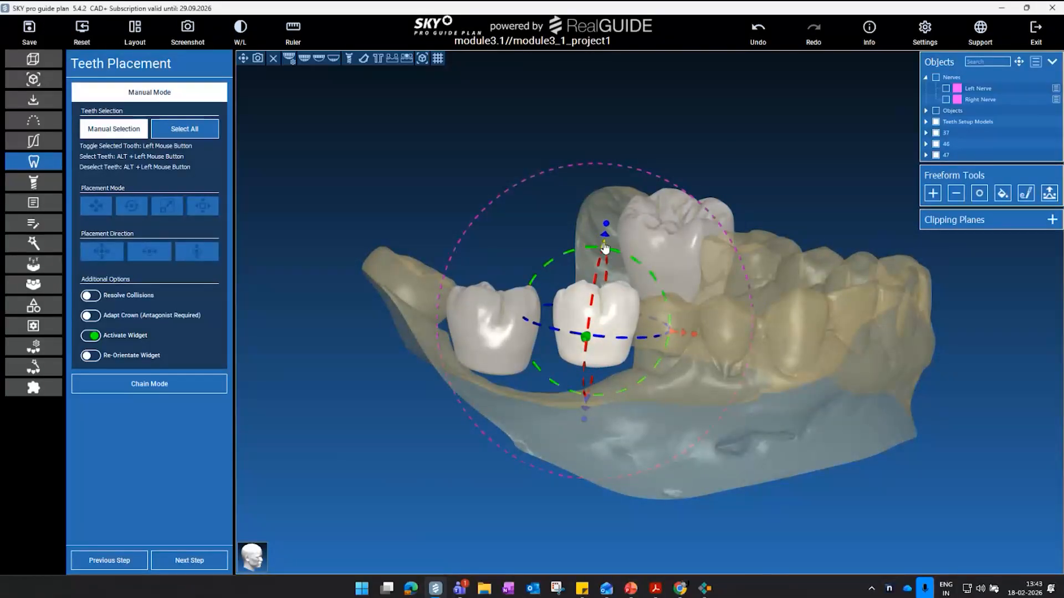
left_click_drag(604, 248, 603, 256)
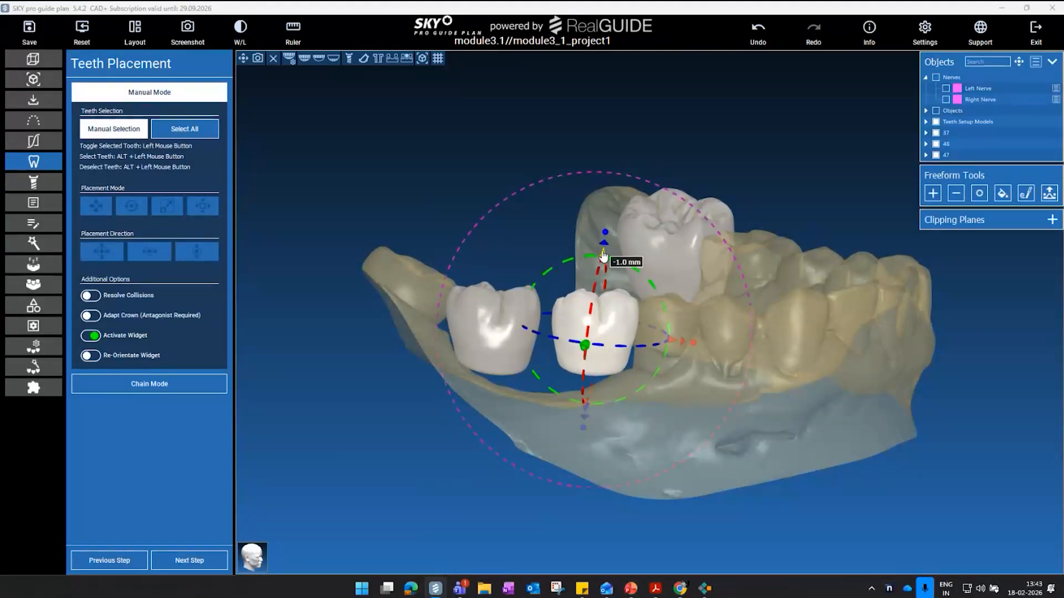
- Check crown 46 from the side and occlusally, and reduce its size slightly
left_click_drag(754, 284, 744, 461)
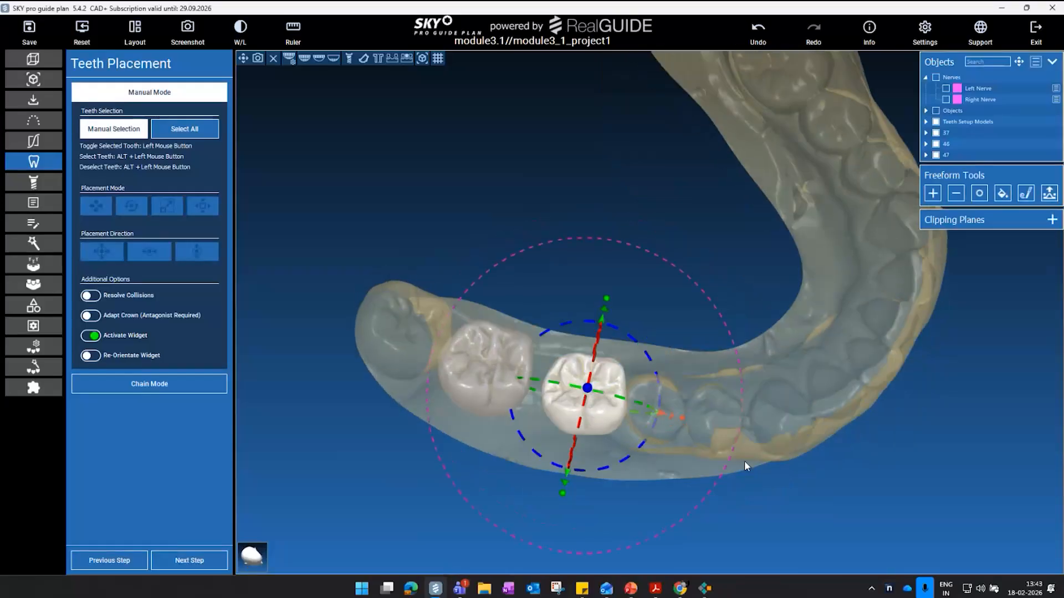
left_click_drag(751, 367, 644, 303)
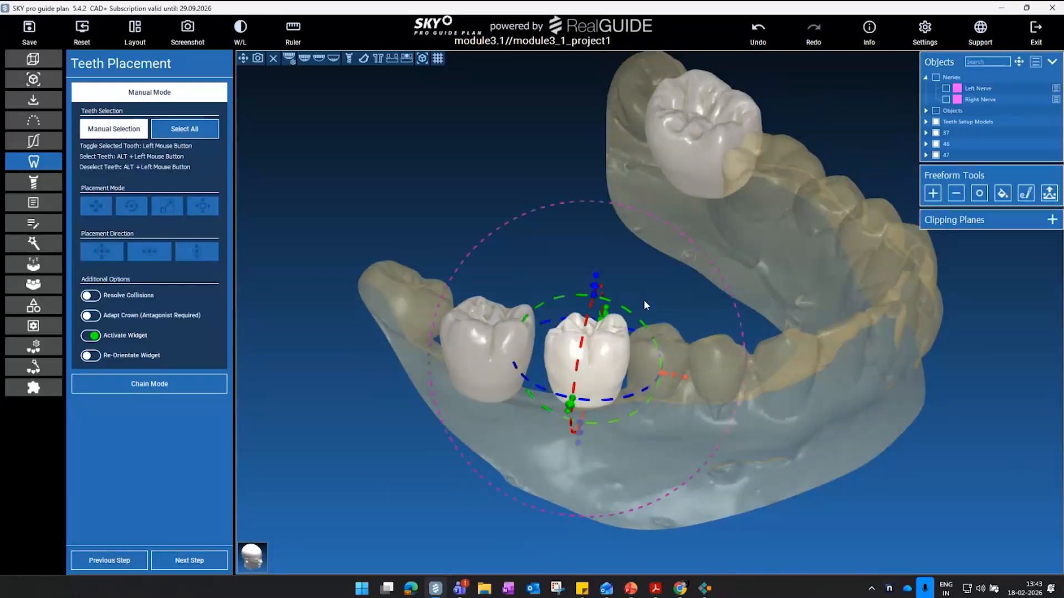
left_click_drag(790, 289, 684, 396)
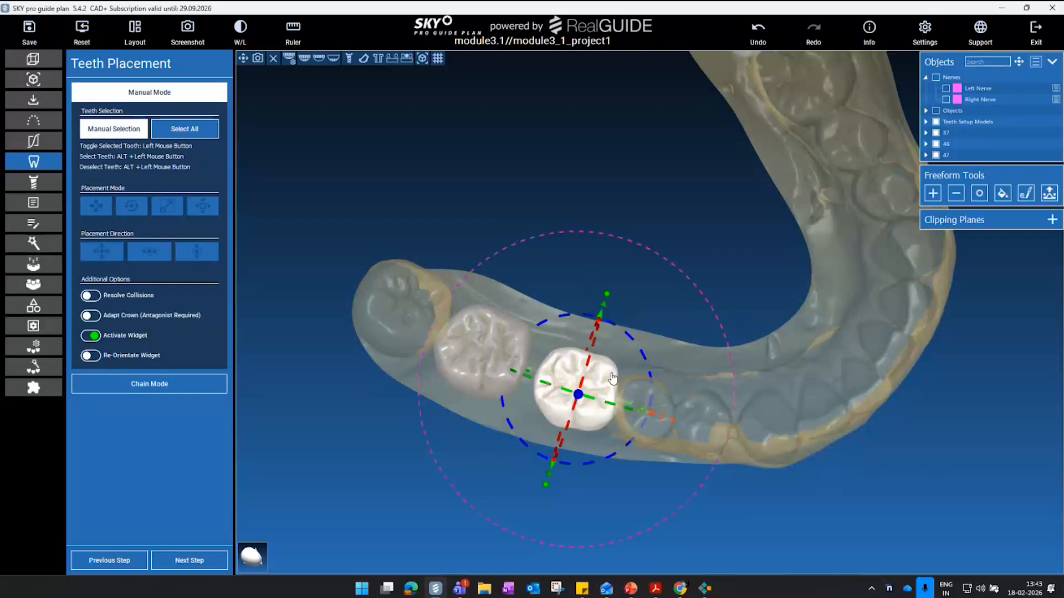
left_click_drag(605, 294, 603, 298)
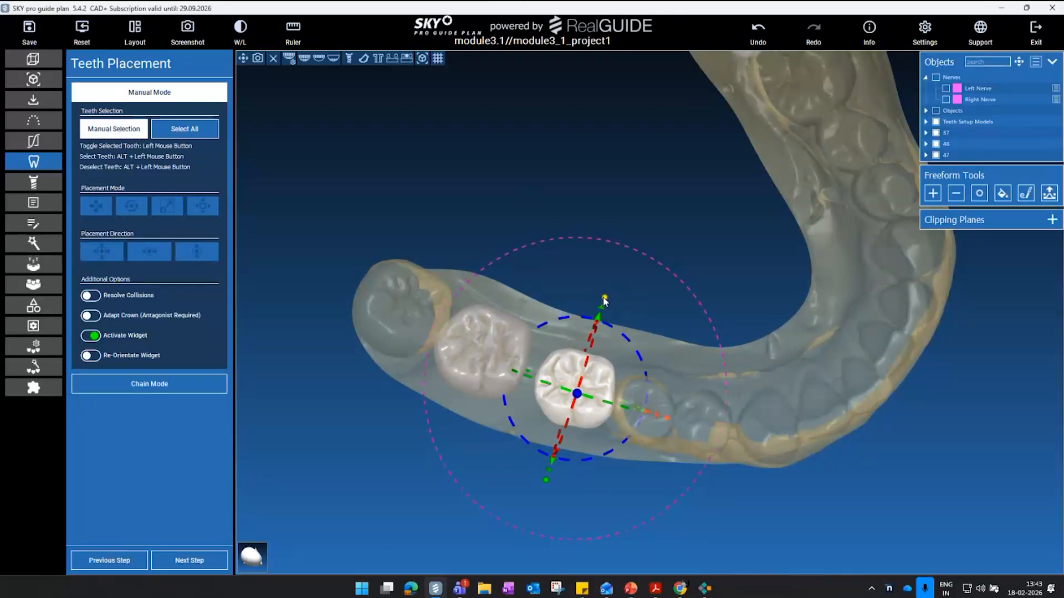
- Select crown 47 and shift it about 1.4 mm toward the buccal side
left_click(510, 346)
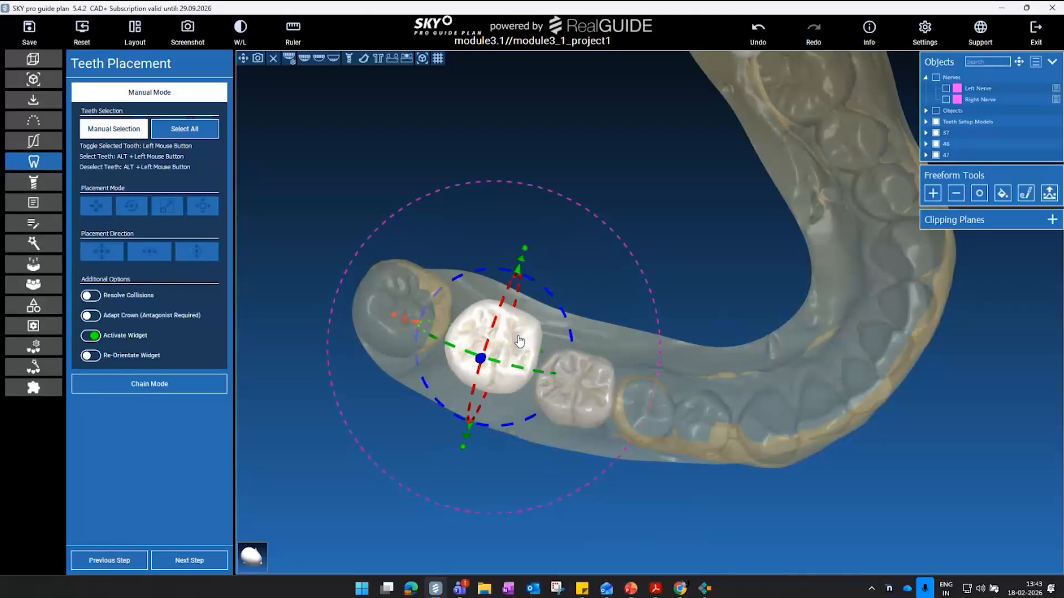
left_click_drag(637, 305, 613, 274)
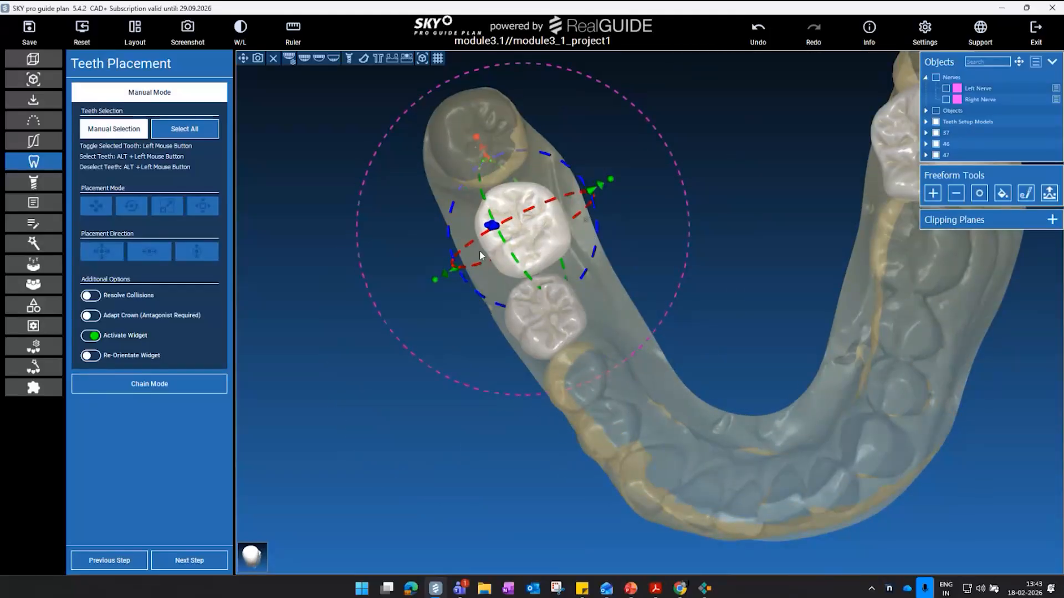
left_click_drag(453, 278, 439, 277)
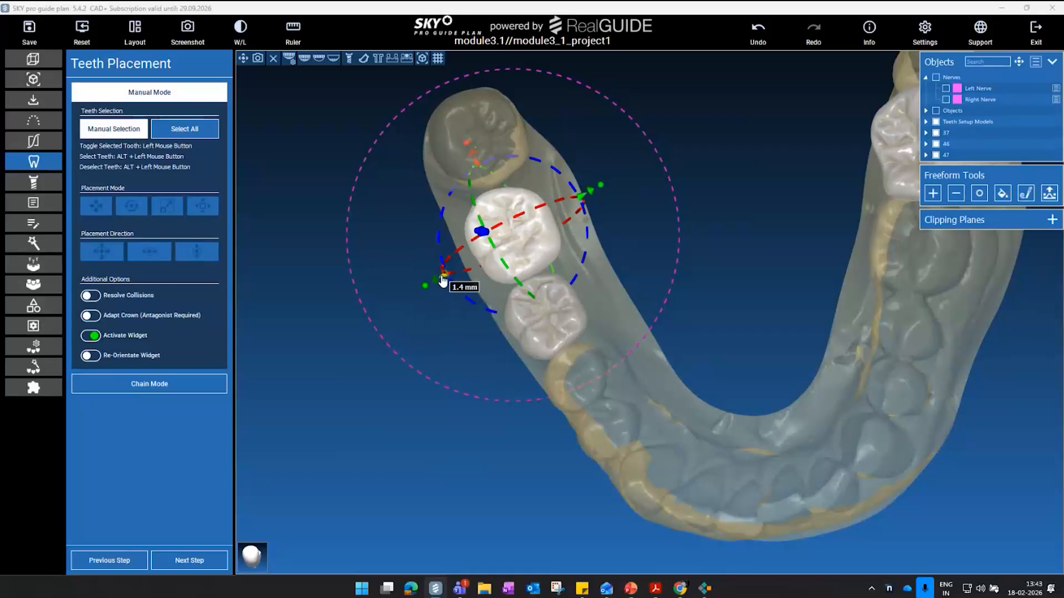
- Fine-tune crown 47's alignment with the arch and reduce its size slightly
left_click_drag(820, 170, 578, 279)
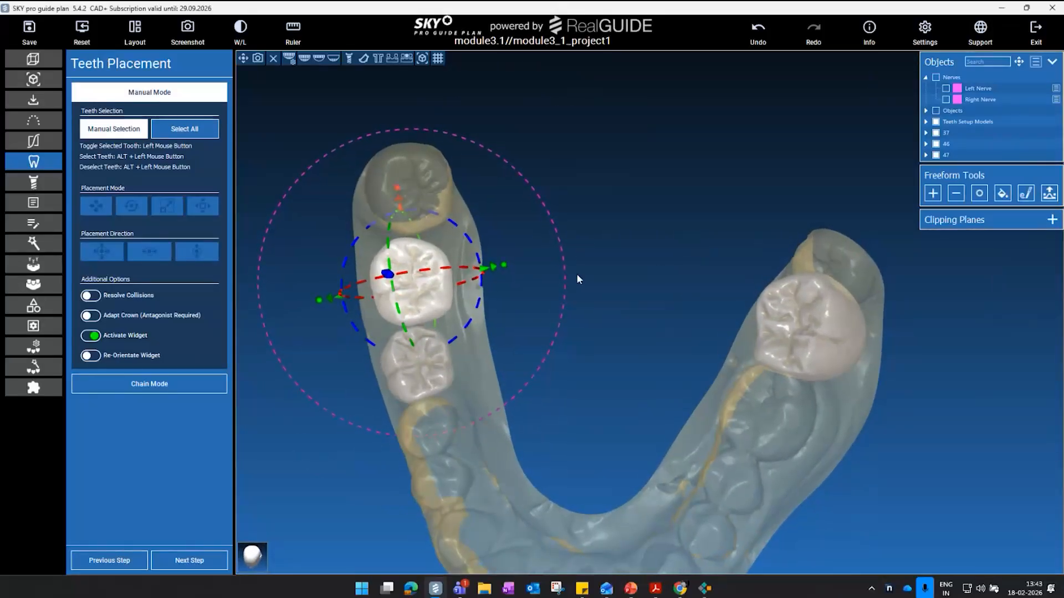
left_click_drag(439, 275, 444, 276)
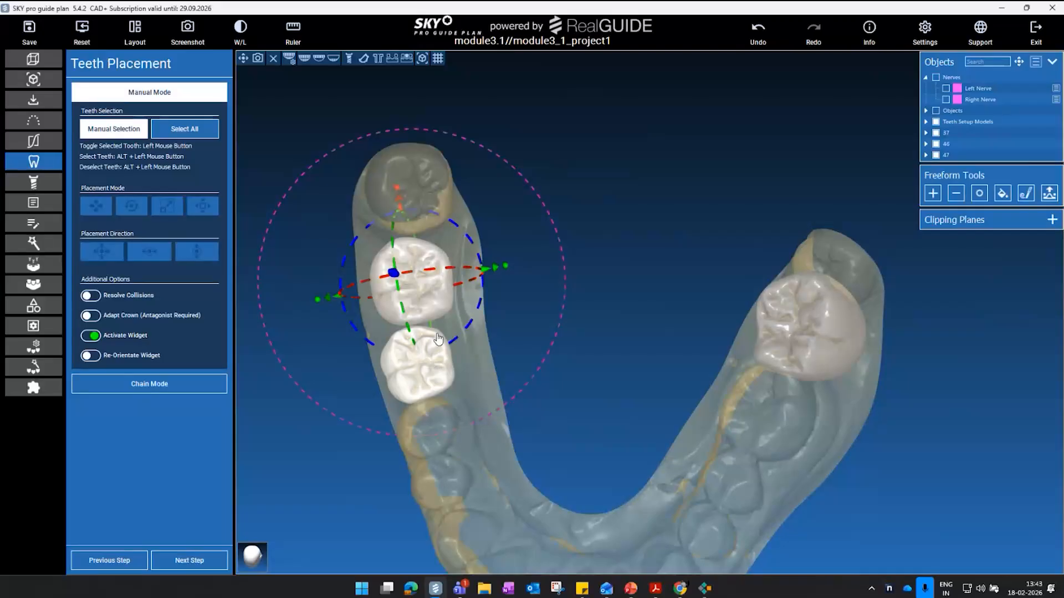
left_click_drag(506, 266, 502, 266)
left_click_drag(450, 293, 444, 293)
- Select crown 46, enlarge it slightly and reposition it between crown 47 and the premolar
mouse_move(440, 349)
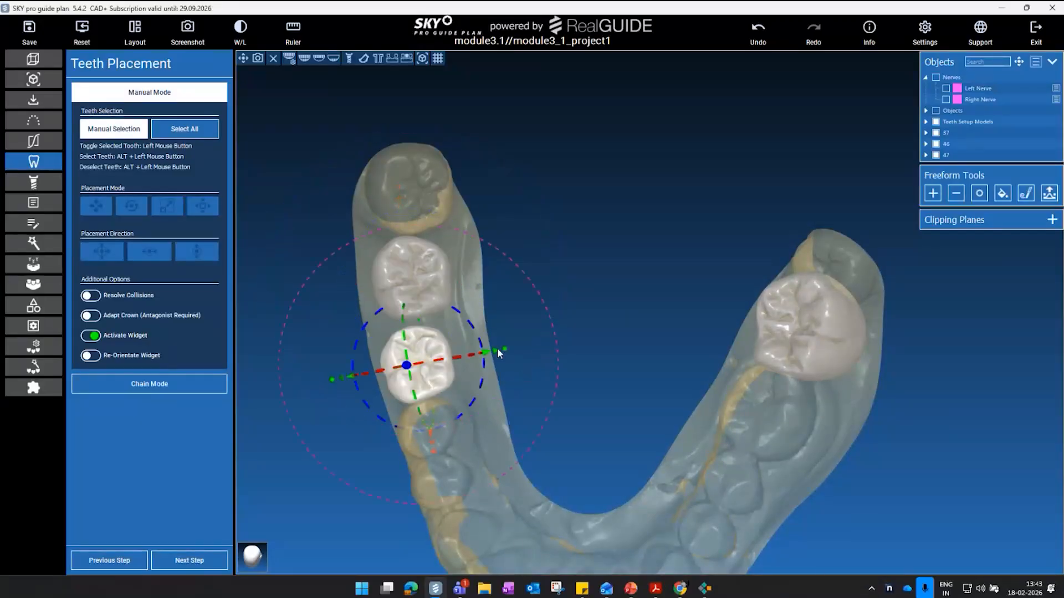
left_click_drag(505, 351, 511, 352)
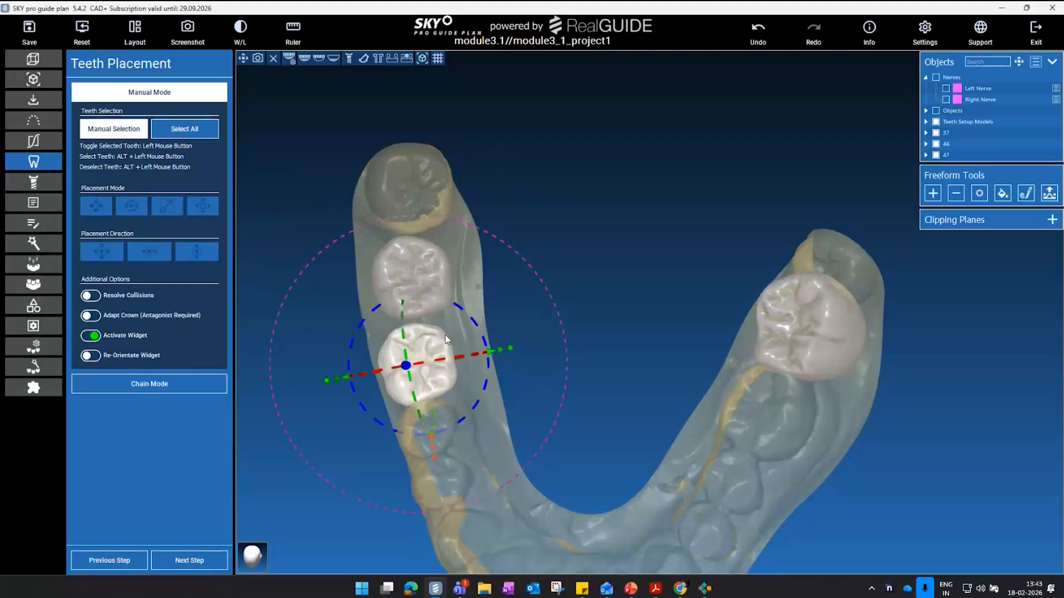
left_click_drag(434, 337, 438, 331)
mouse_move(508, 338)
left_mouse_down()
mouse_move(517, 354)
mouse_move(508, 339)
left_mouse_up()
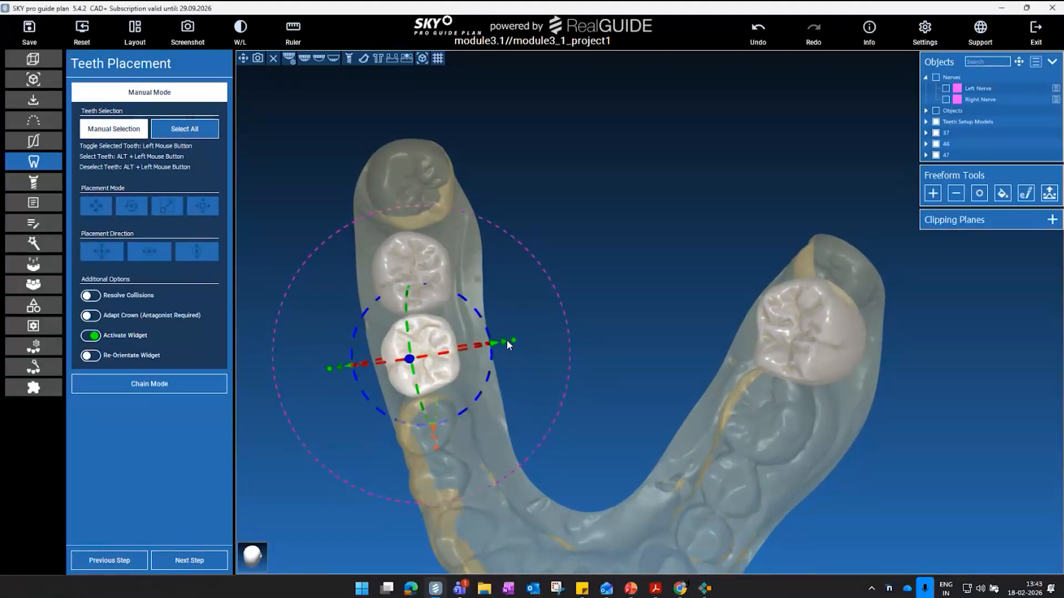
- Select crown 37, scale it down and reposition it between its neighbouring molars
left_click(430, 288)
left_click_drag(672, 278, 707, 300)
left_click(707, 301)
left_click_drag(729, 196, 731, 212)
mouse_move(800, 305)
left_mouse_down()
mouse_move(783, 325)
mouse_move(790, 310)
left_mouse_up()
left_click_drag(867, 324, 686, 242)
left_click_drag(627, 314, 622, 311)
left_click_drag(677, 238, 679, 242)
- Check crown 37 against the arch and reduce its size slightly further
left_click_drag(767, 244, 789, 422)
left_click(744, 382)
left_click_drag(718, 437, 612, 338)
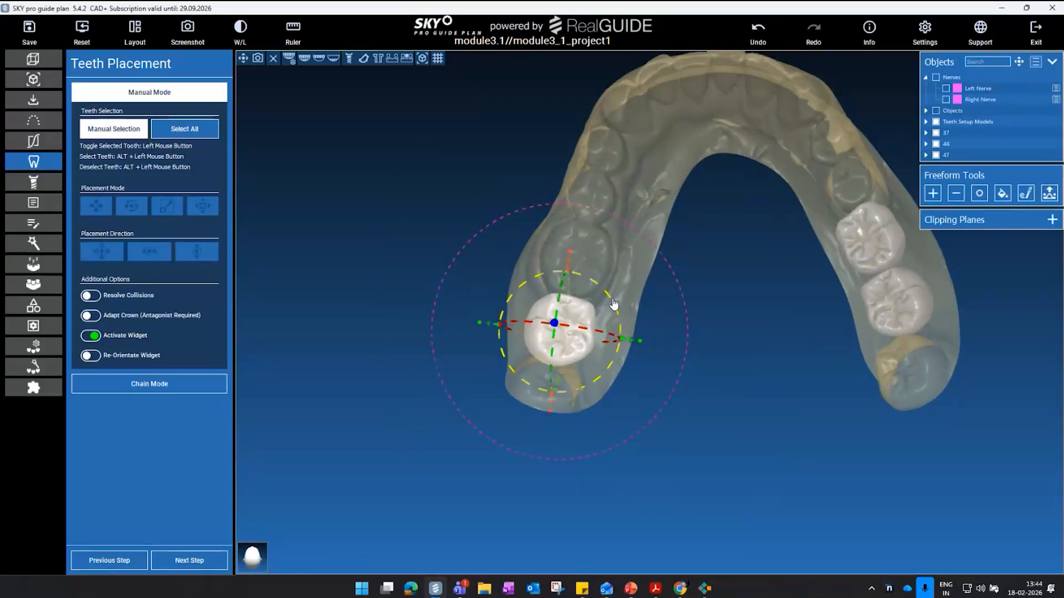
left_click(546, 413)
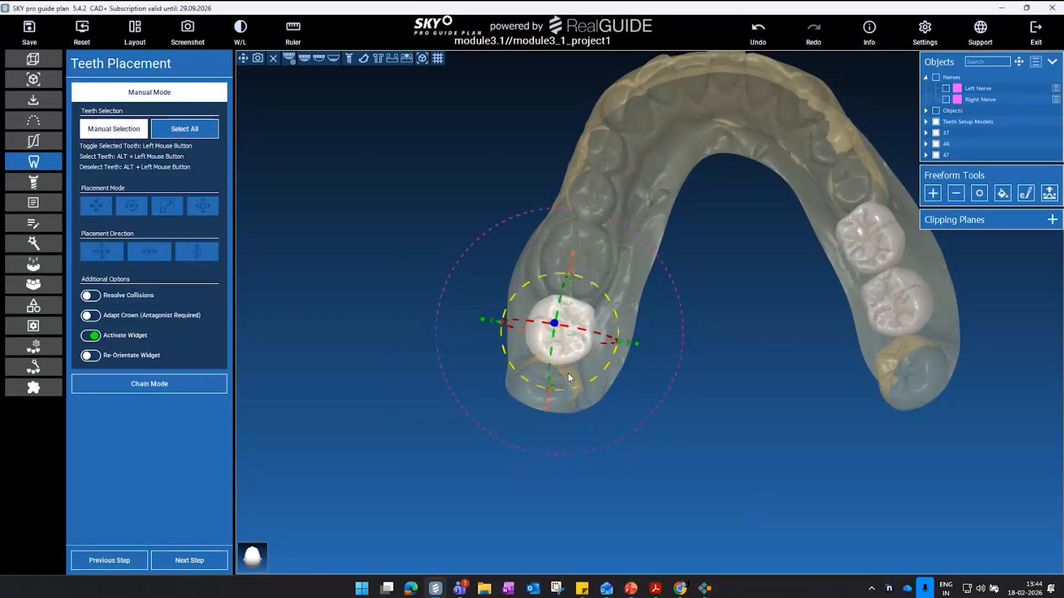
- Inspect the three placed crowns, finish the teeth placement and proceed to implant planning
left_click_drag(789, 368, 563, 271)
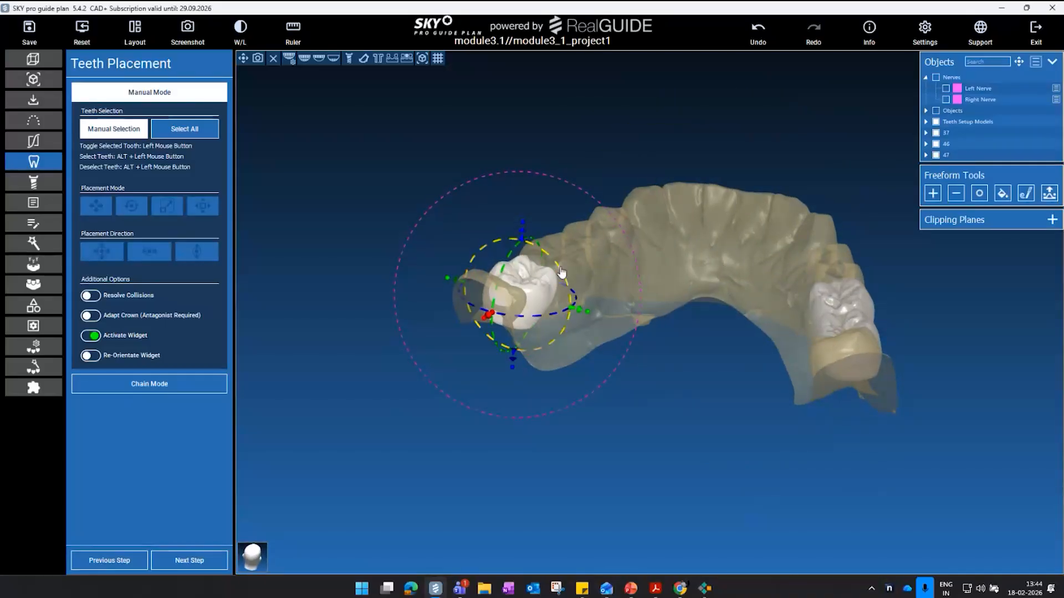
left_click_drag(654, 252, 257, 303)
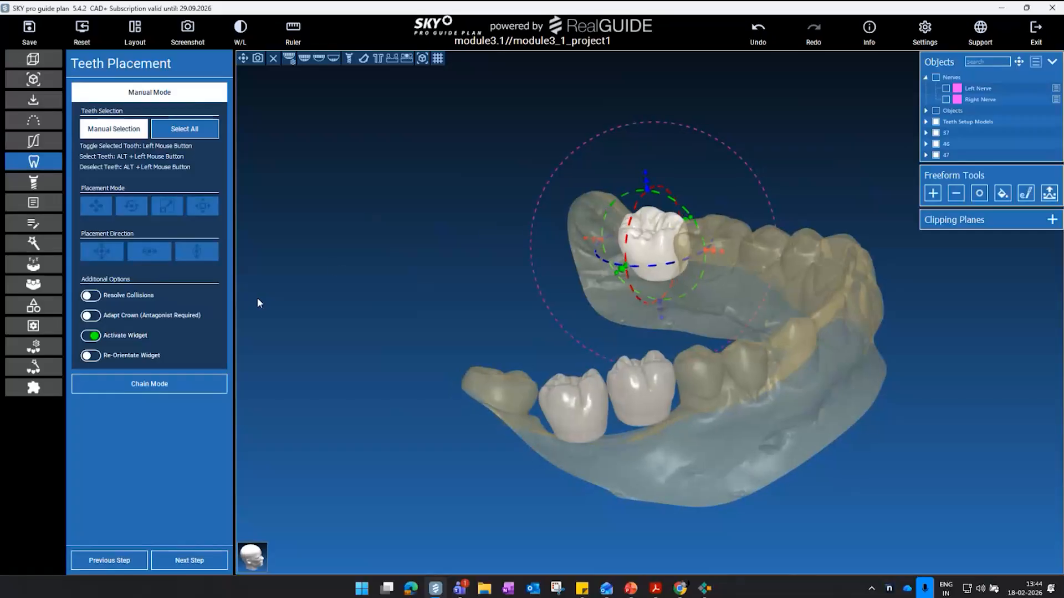
left_click(220, 560)
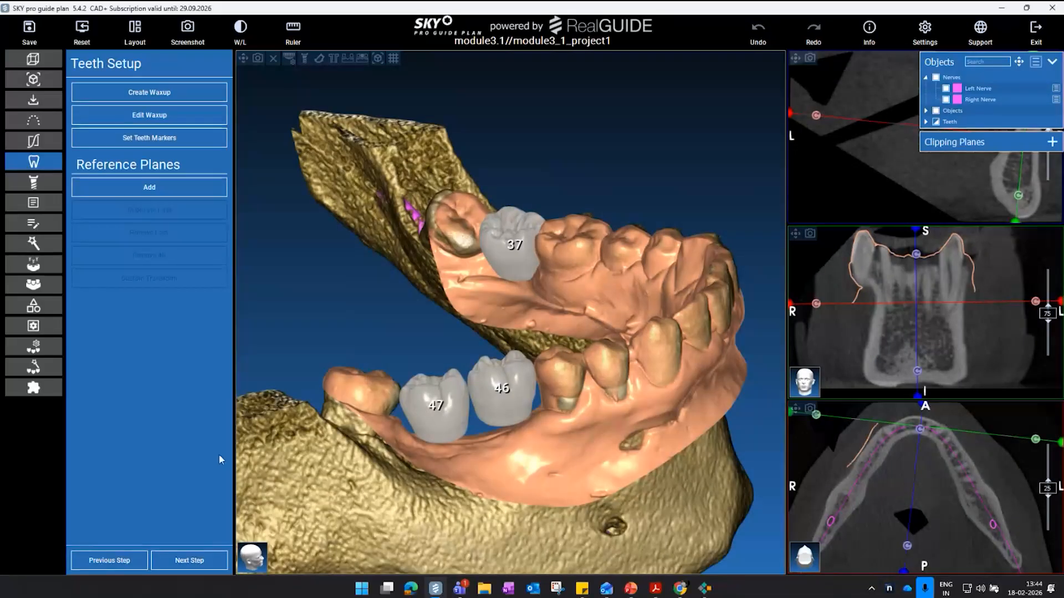
left_click_drag(347, 268, 593, 181)
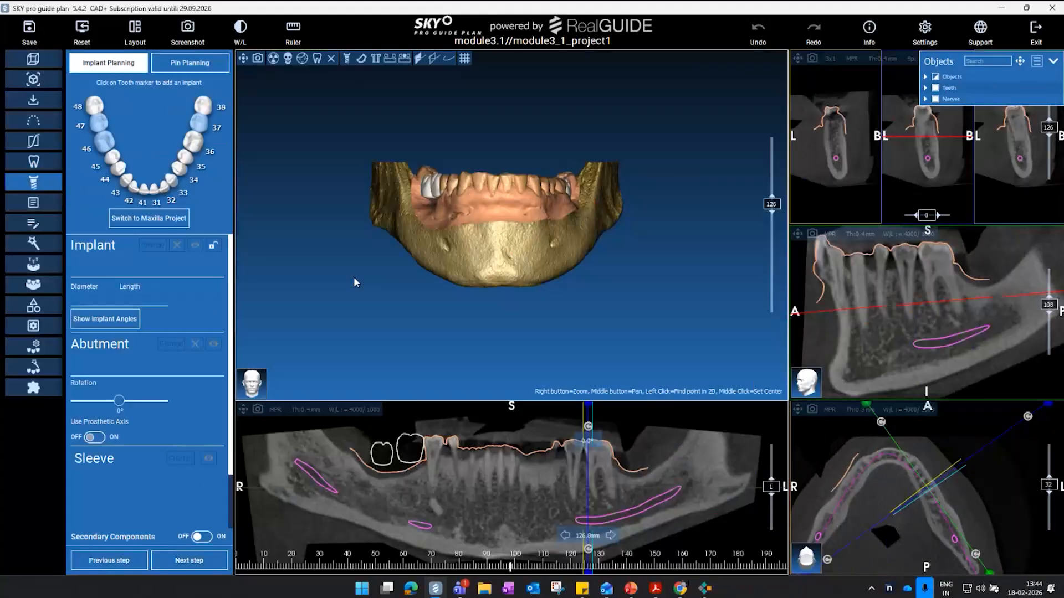
- Add an implant at tooth 46 and review the available copaSKY implant sizes
left_click_drag(368, 220, 635, 275)
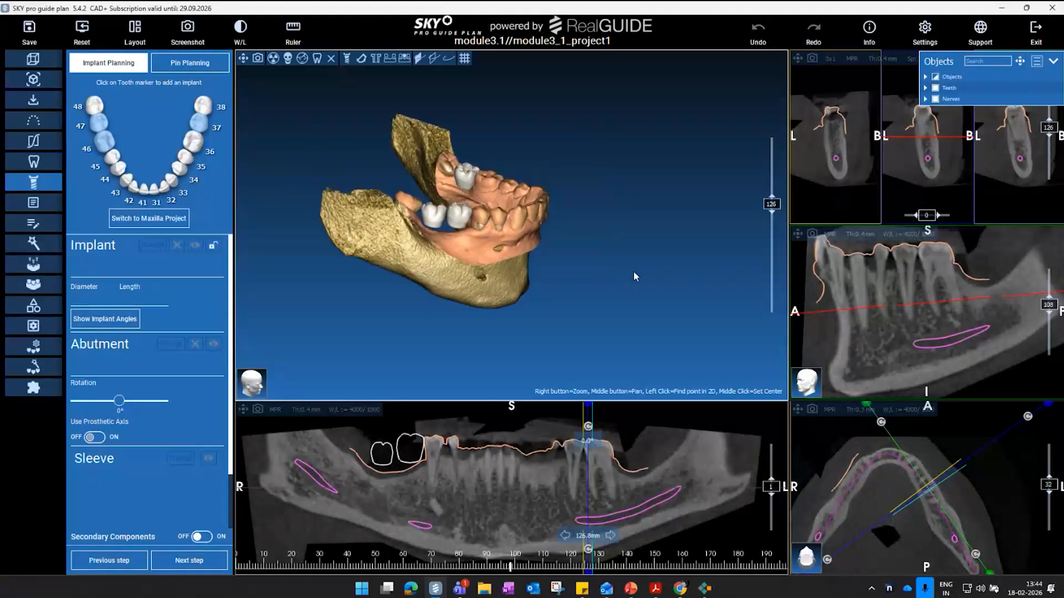
left_click(104, 141)
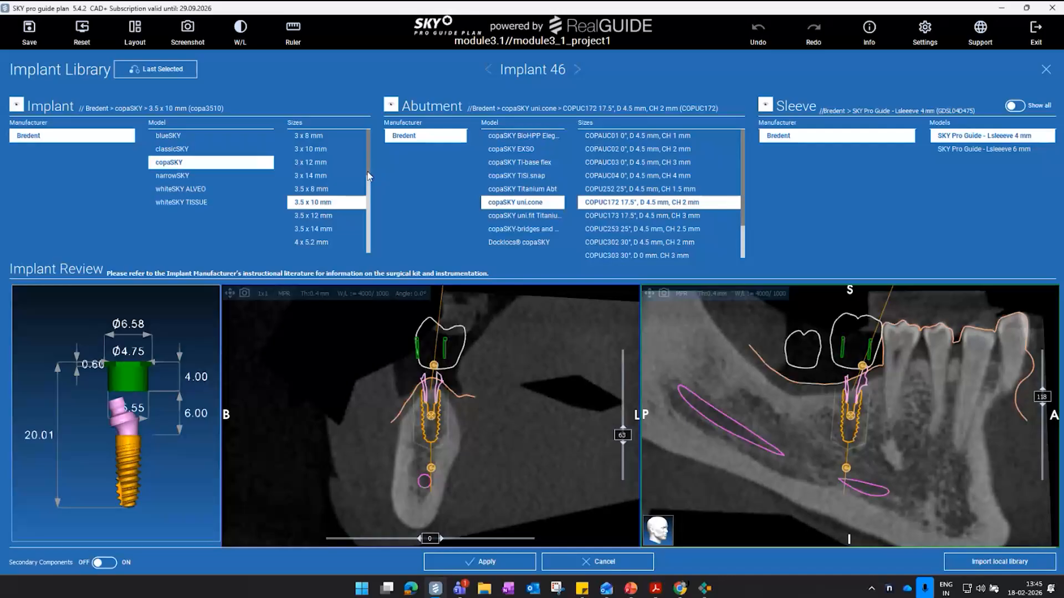
scroll(310, 204, "down", 4)
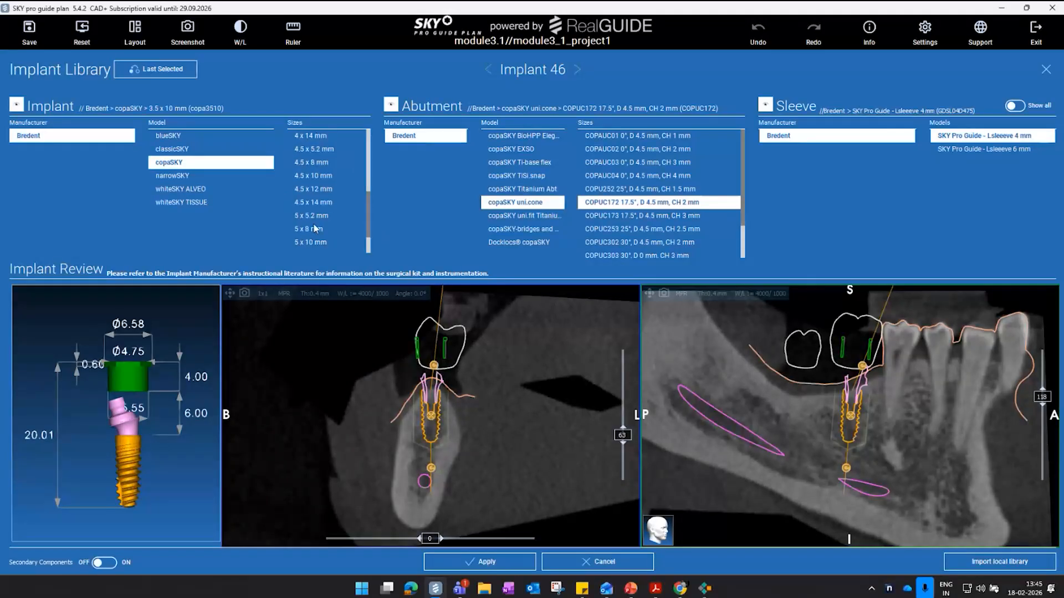
scroll(312, 200, "up", 4)
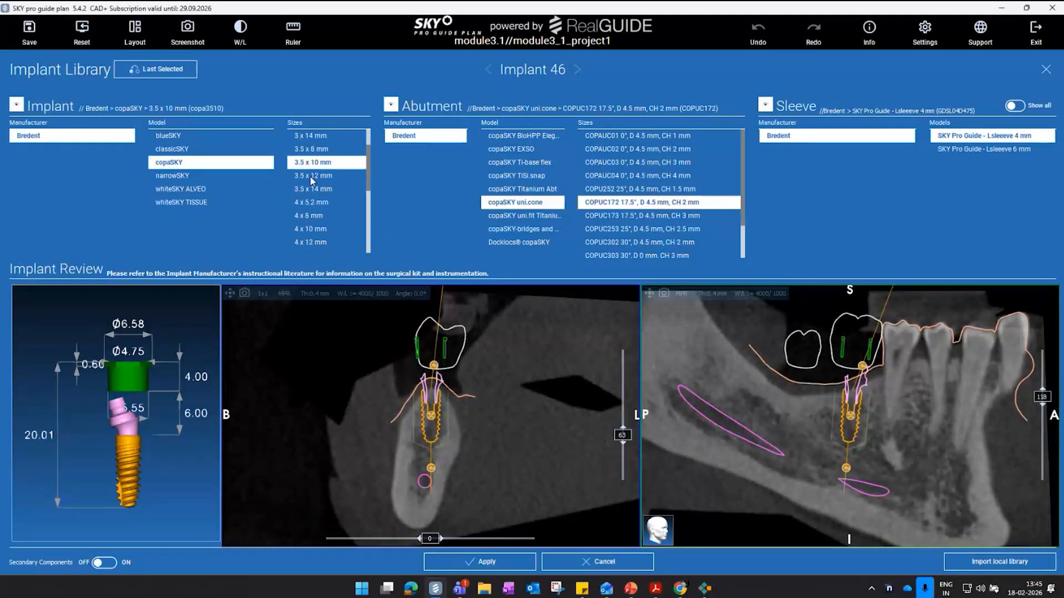
- Try the copaSKY uni.cone abutment COPAUC02 0°, D 4.5 mm, CH 2 mm on implant 46
left_click(415, 143)
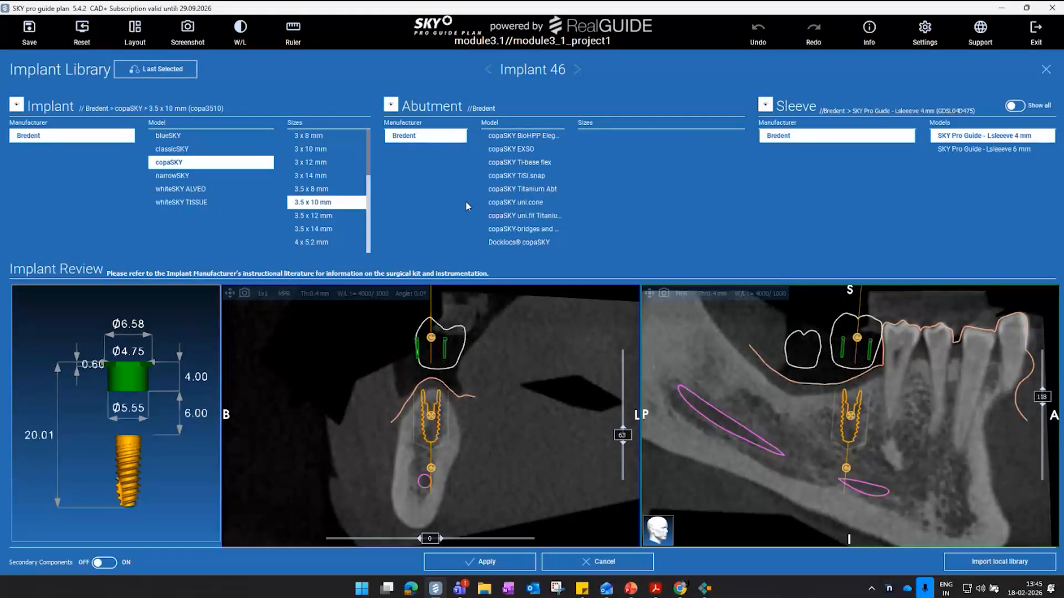
left_click(533, 207)
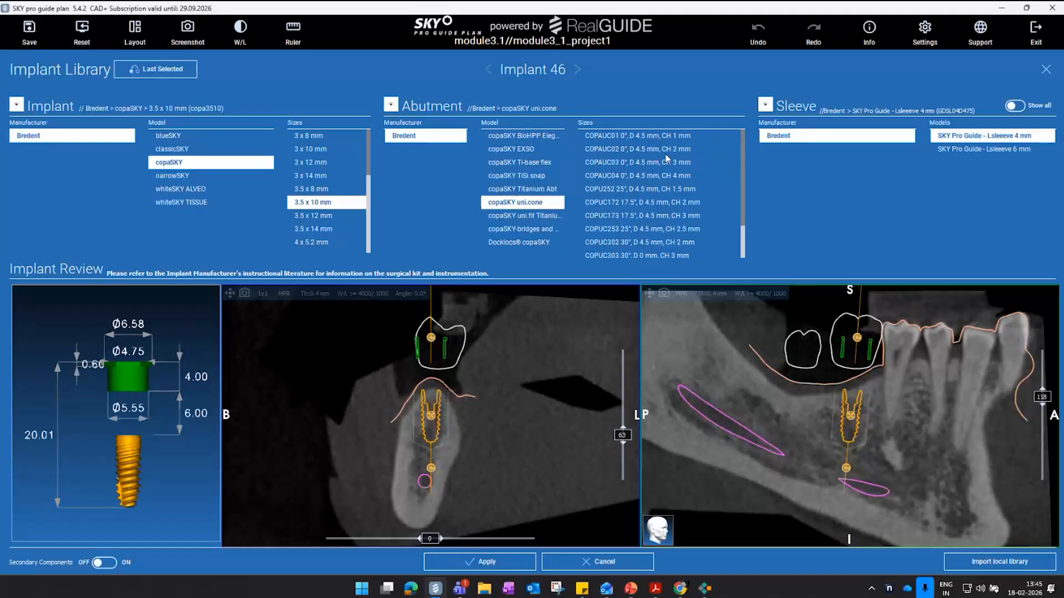
left_click(626, 152)
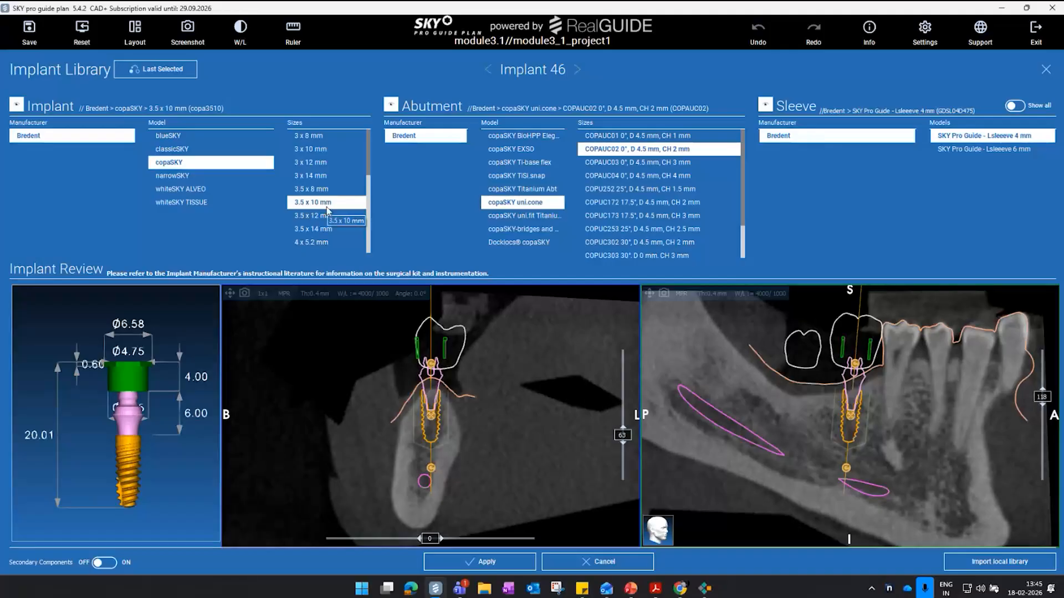
- Compare the copaSKY uni.fit Titanium Base variants for implant 46 and choose COPAUTL2
left_click(543, 217)
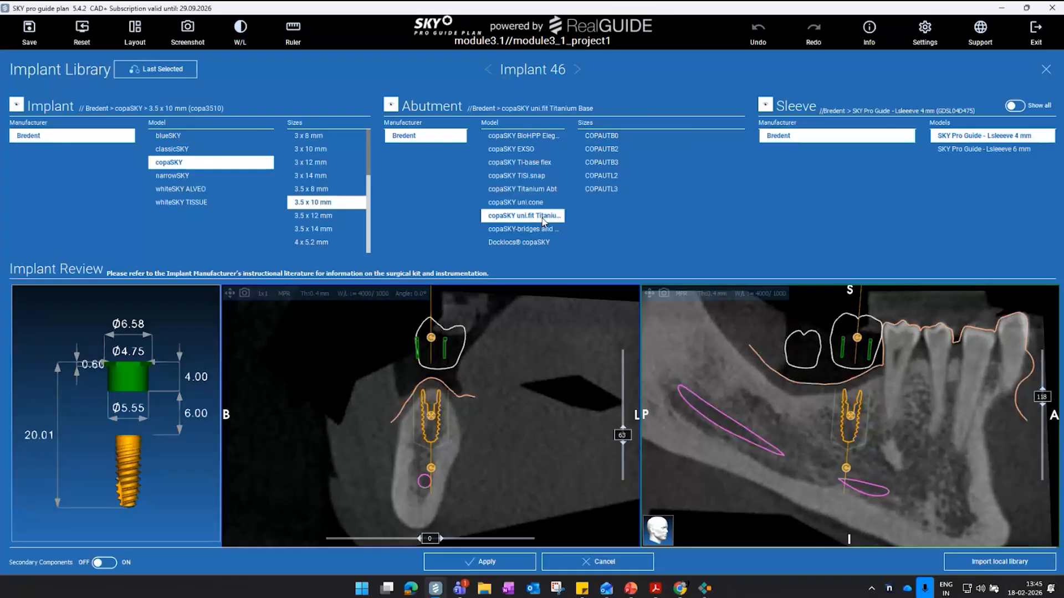
left_click(614, 137)
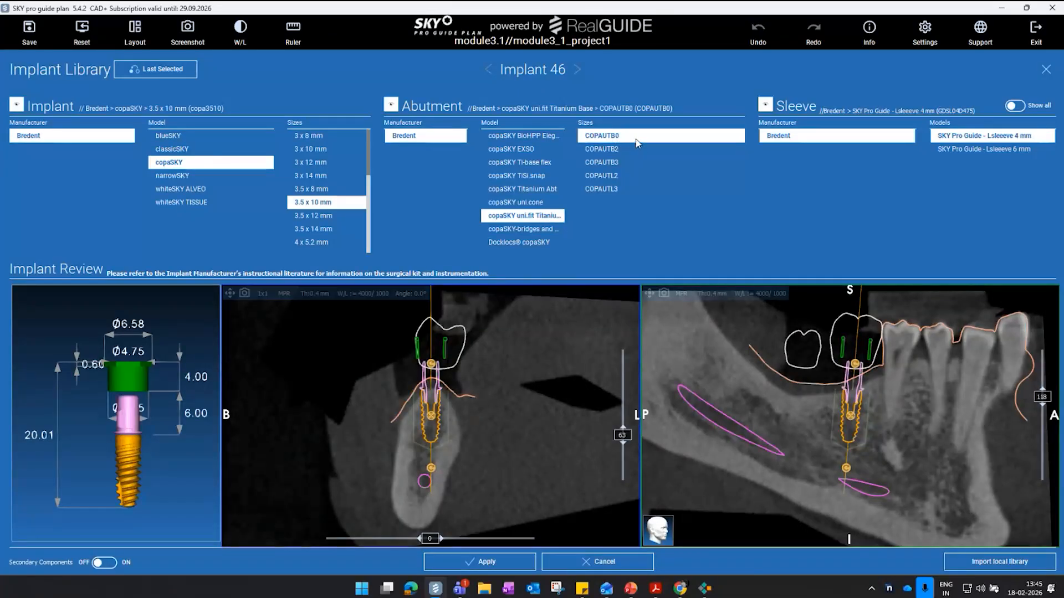
left_click(618, 150)
left_click(616, 162)
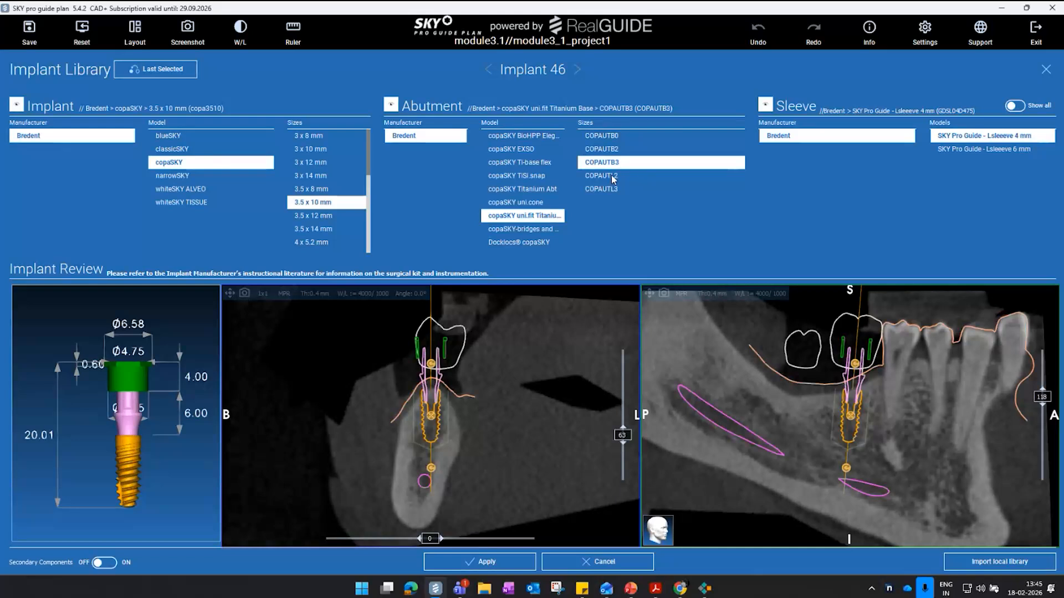
left_click(614, 178)
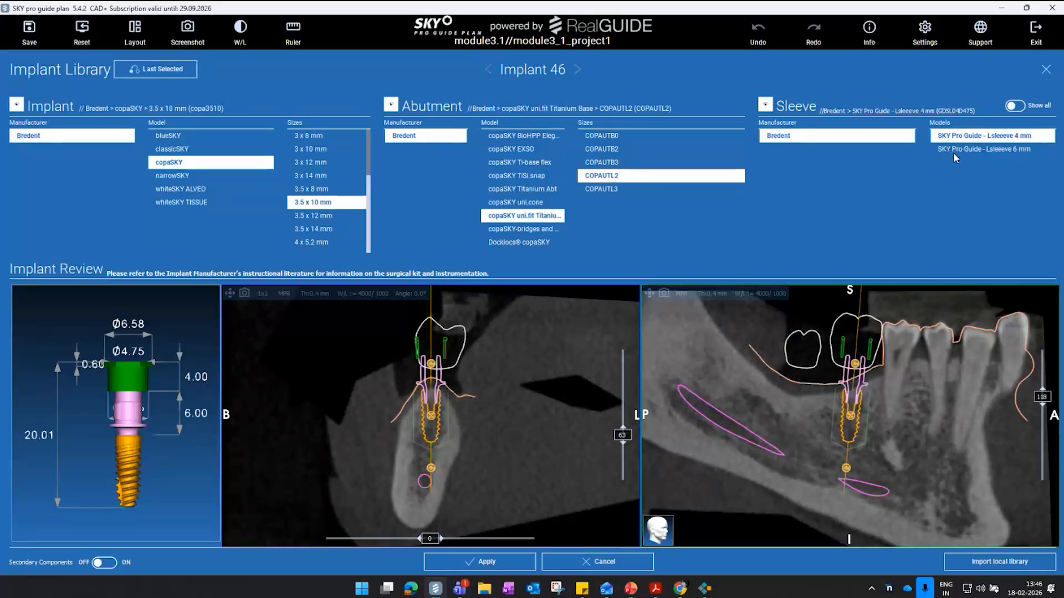
- Try the 6 mm SKY Pro Guide sleeve on implant 46, then restore the 4 mm sleeve
left_click(953, 150)
left_click(556, 346)
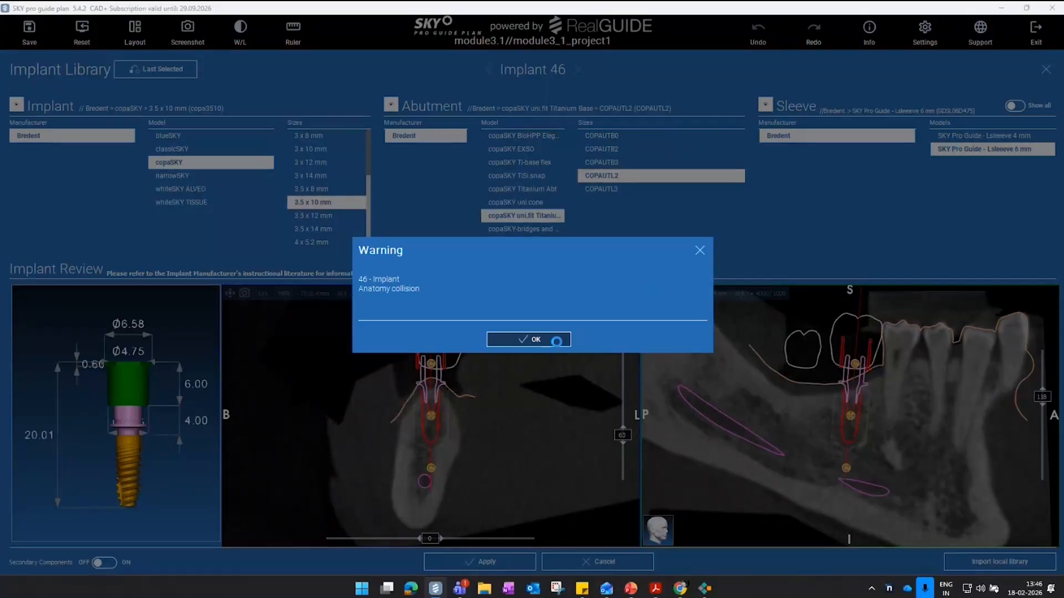
left_click(979, 139)
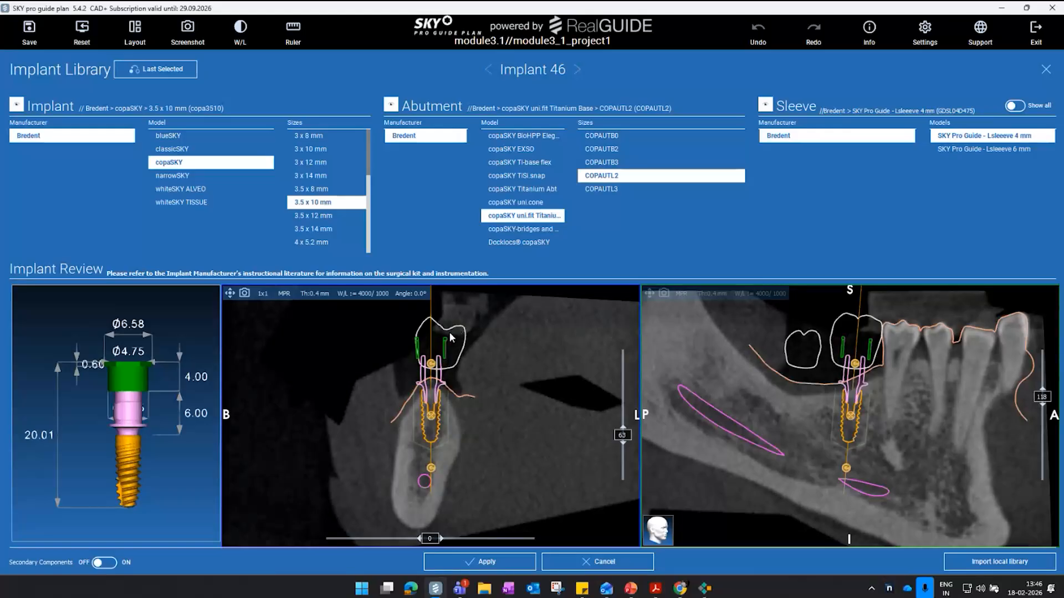
- Fine-tune implant 46's position and apical tilt in the cross-section and apply the chosen components
left_click_drag(431, 423, 432, 430)
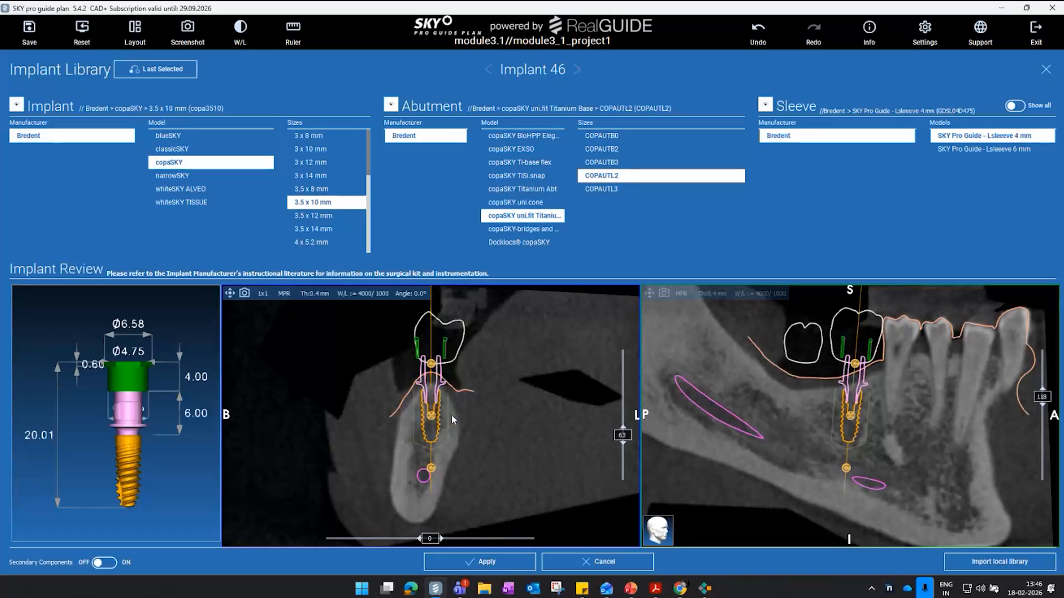
left_click_drag(432, 470, 429, 470)
left_click_drag(431, 420, 431, 422)
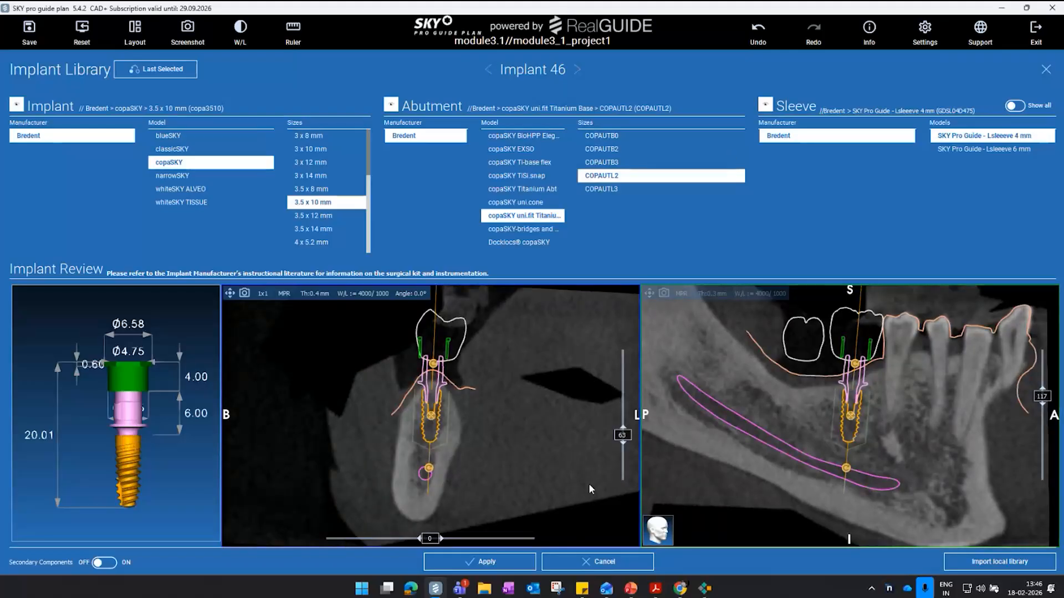
left_click(507, 561)
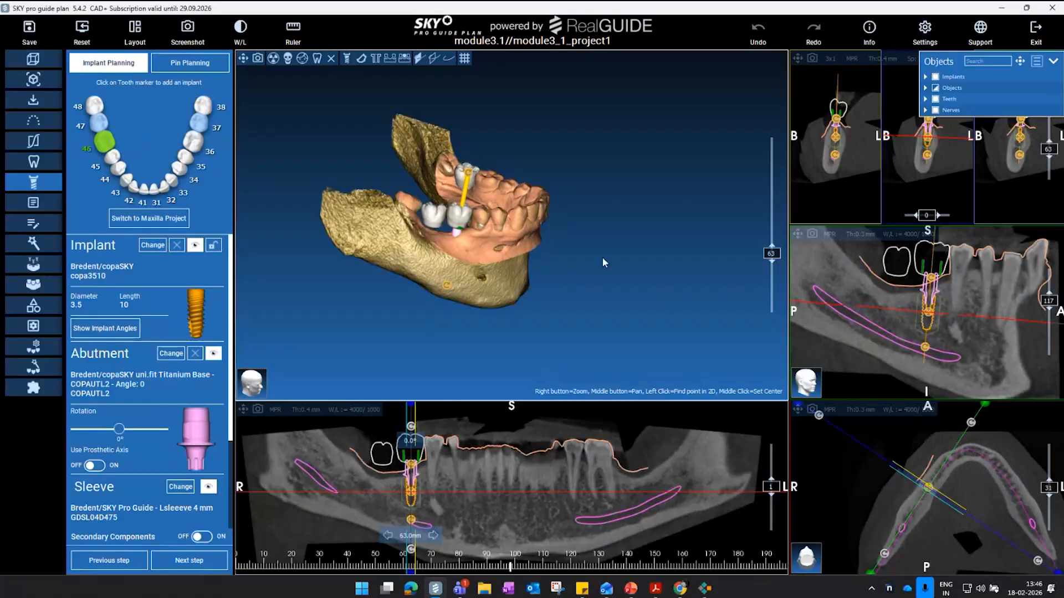
- Tilt implant 46's axis slightly in the 3D model, checking it against the crowns and jaw
left_click_drag(603, 257, 570, 314)
scroll(510, 277, "up", 3)
left_click_drag(426, 241, 460, 290)
left_click_drag(399, 311, 344, 198)
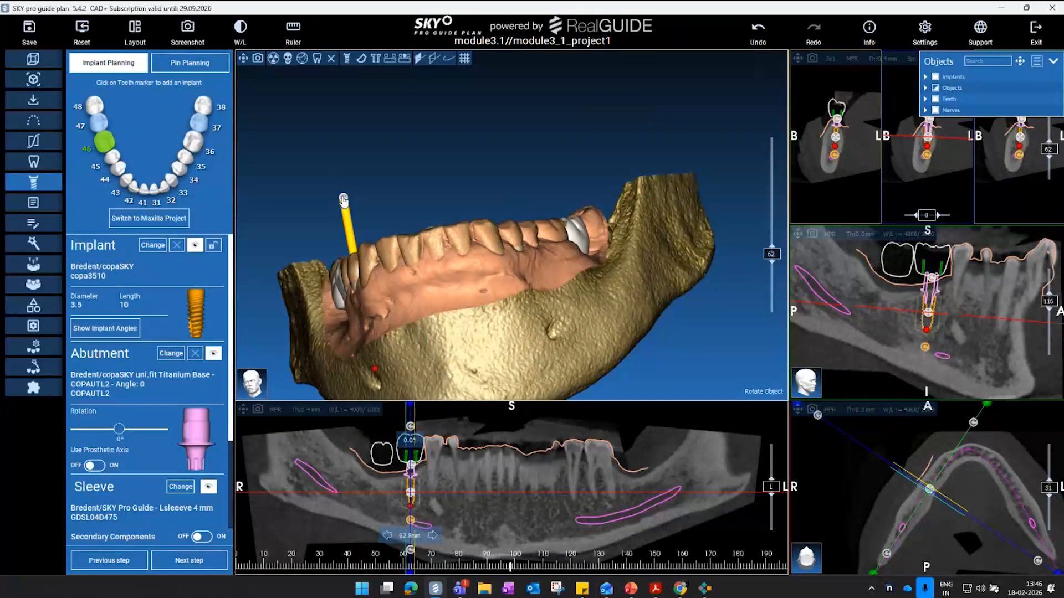
- Move the Objects list into the 3D view and confirm the 3D + CPR + Cross + Tangent + Axial layout
left_click_drag(946, 63, 608, 82)
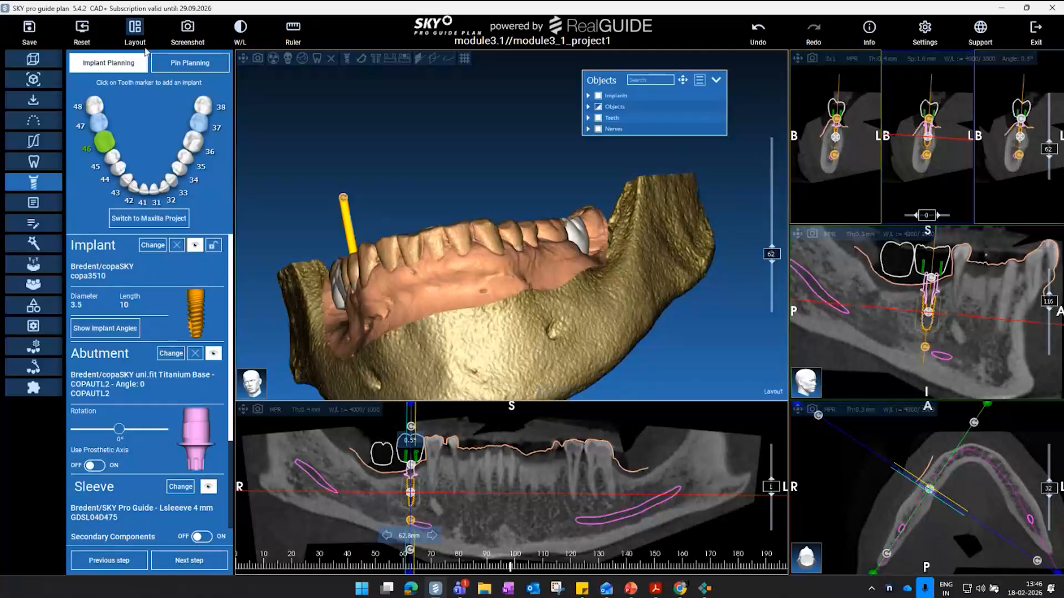
left_click(136, 35)
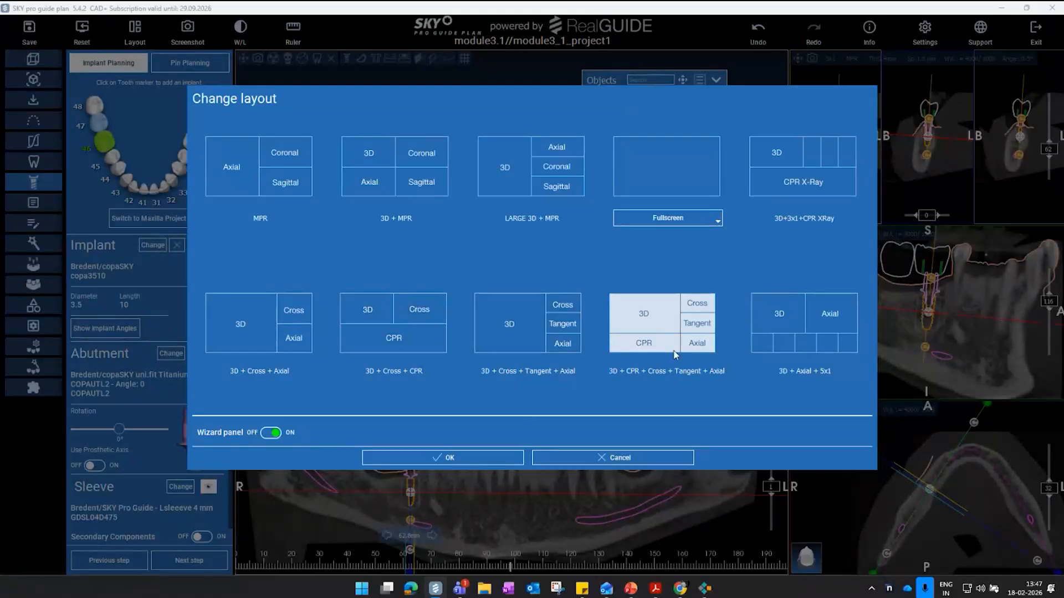
left_click(450, 456)
- Shift implant 46 slightly, show the cross-section as a single 1x1 slice, and refine the implant's position there
mouse_move(933, 317)
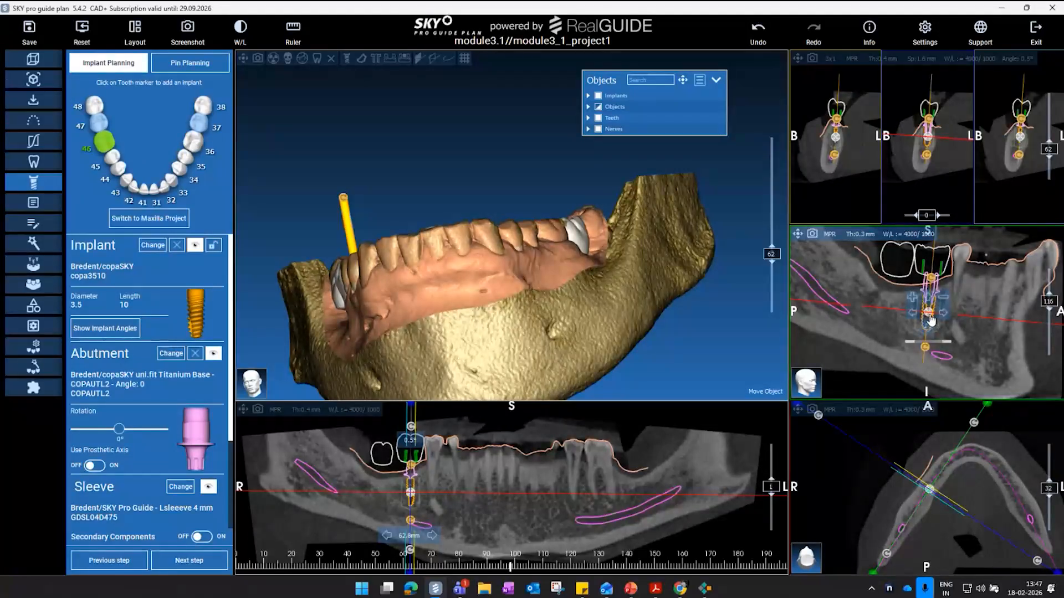
left_click_drag(931, 320, 931, 318)
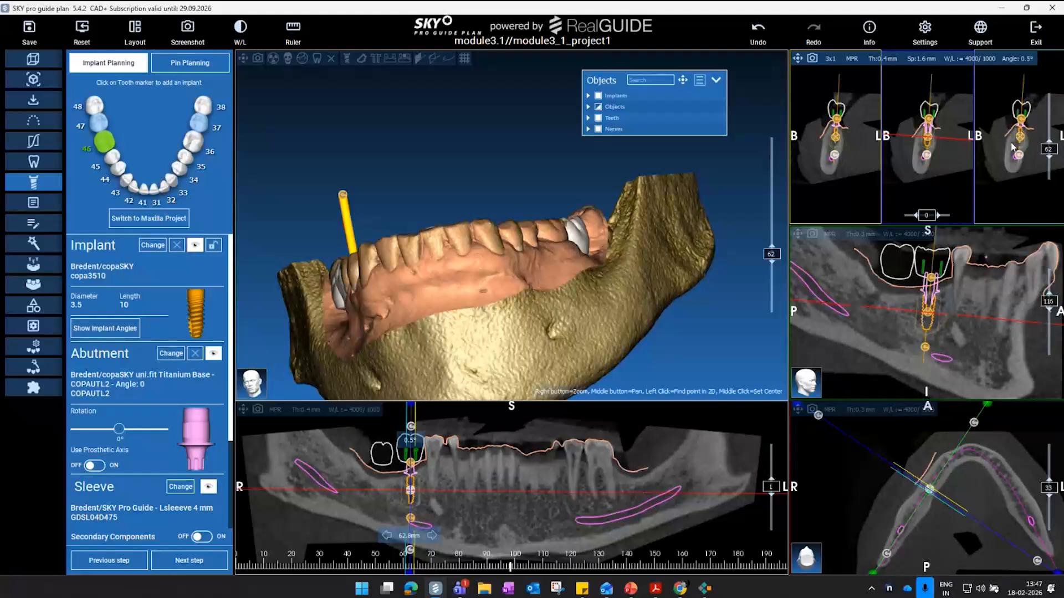
left_click(830, 59)
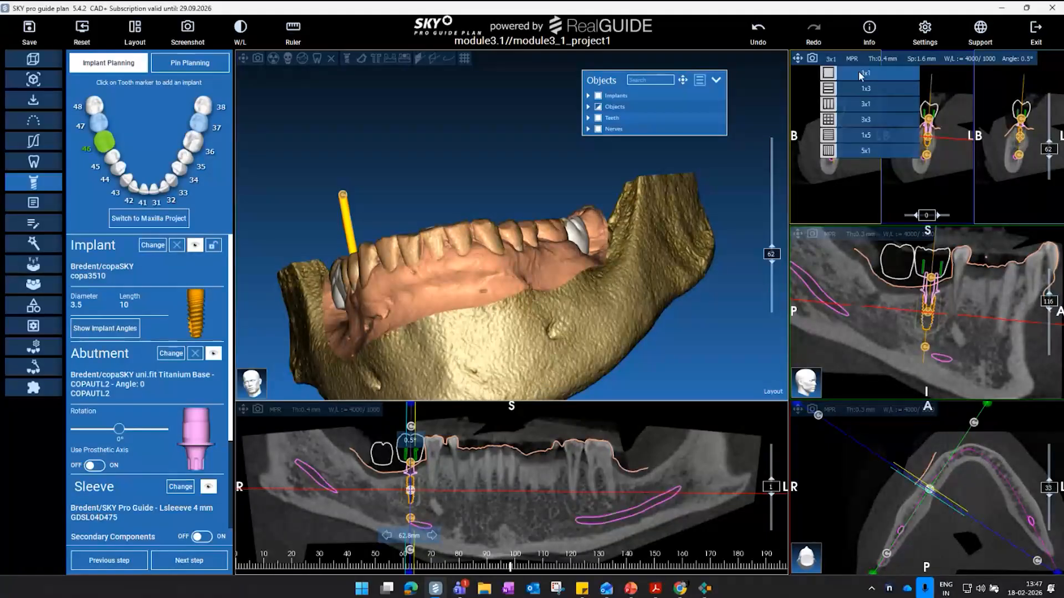
left_click(860, 73)
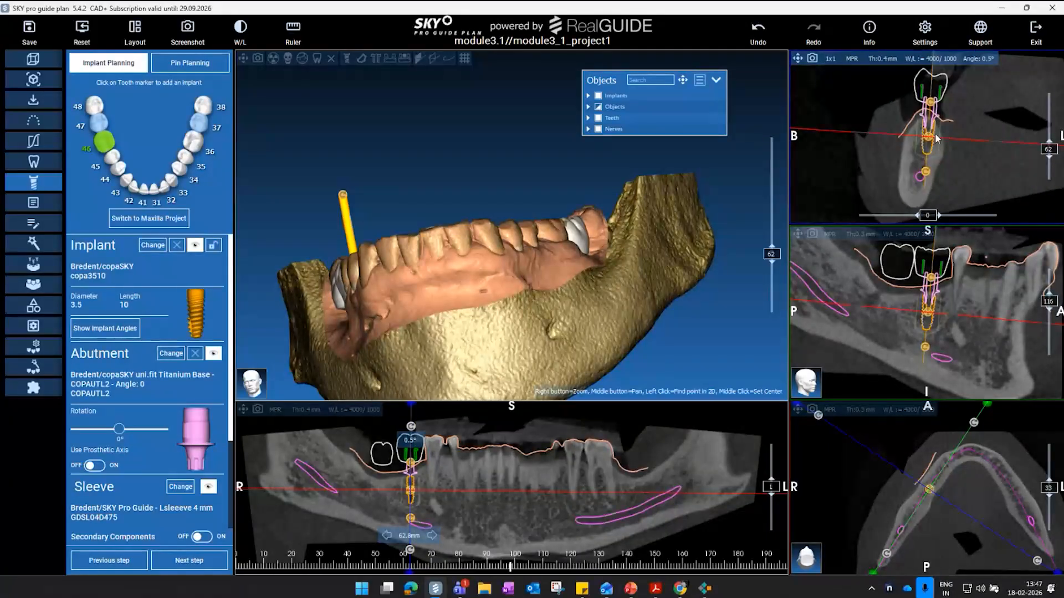
left_click_drag(931, 139, 930, 145)
- Refine implant 46's position and angulation across the tangential, panoramic and cross-sectional slices, checking it in 3D
left_click_drag(443, 150, 490, 324)
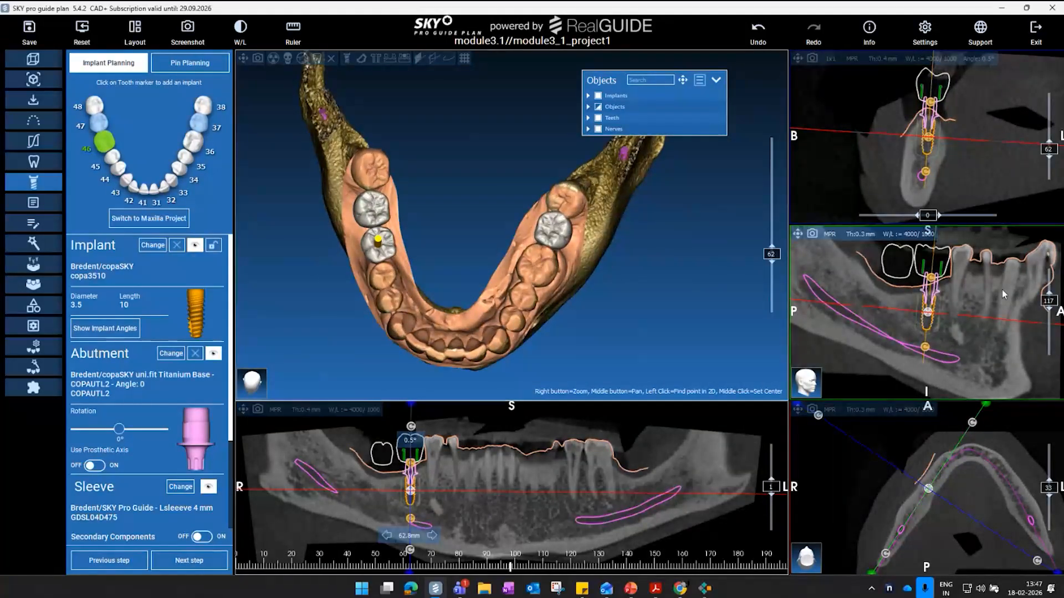
left_click_drag(922, 351, 923, 353)
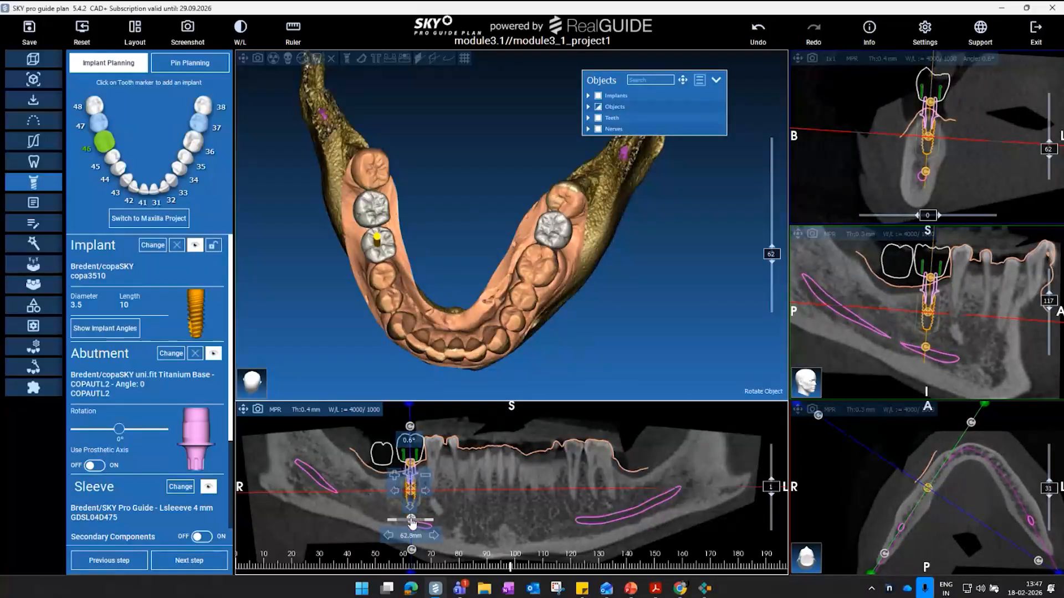
left_click_drag(408, 425, 409, 426)
left_click_drag(440, 270, 604, 177)
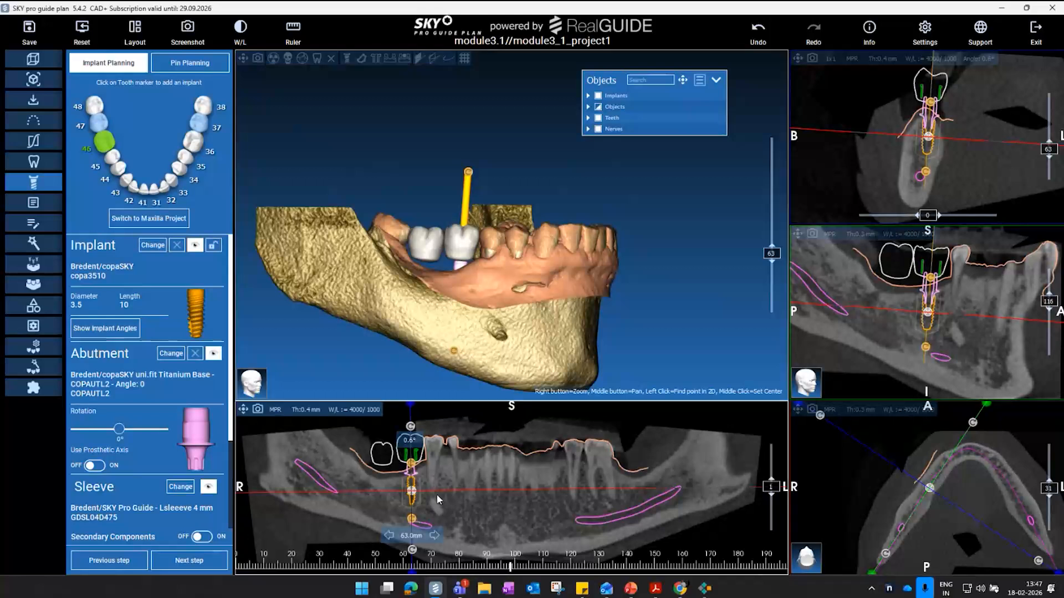
left_click_drag(411, 492, 411, 491)
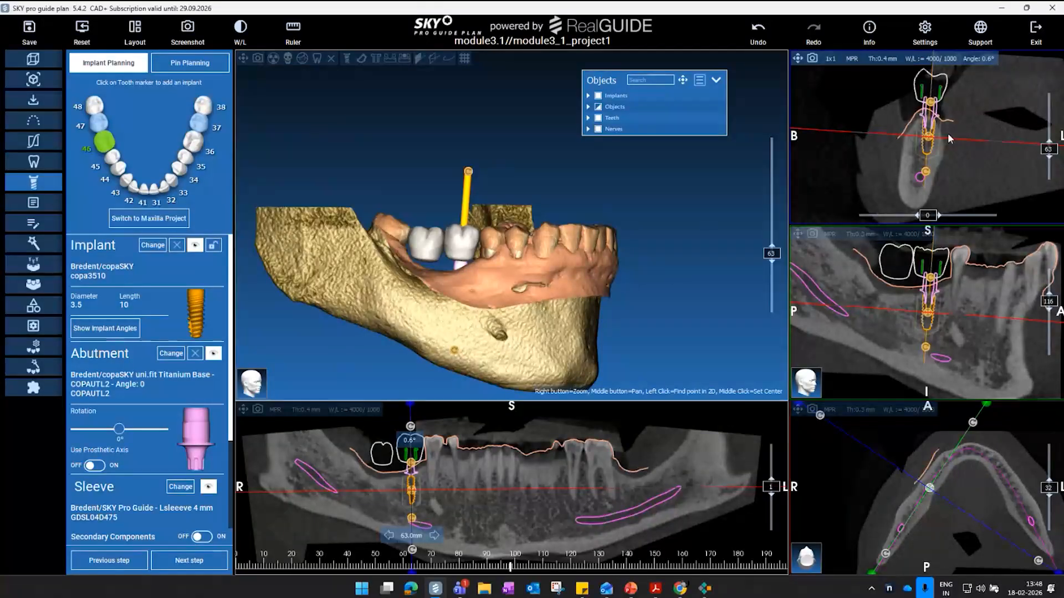
left_click_drag(931, 145, 930, 145)
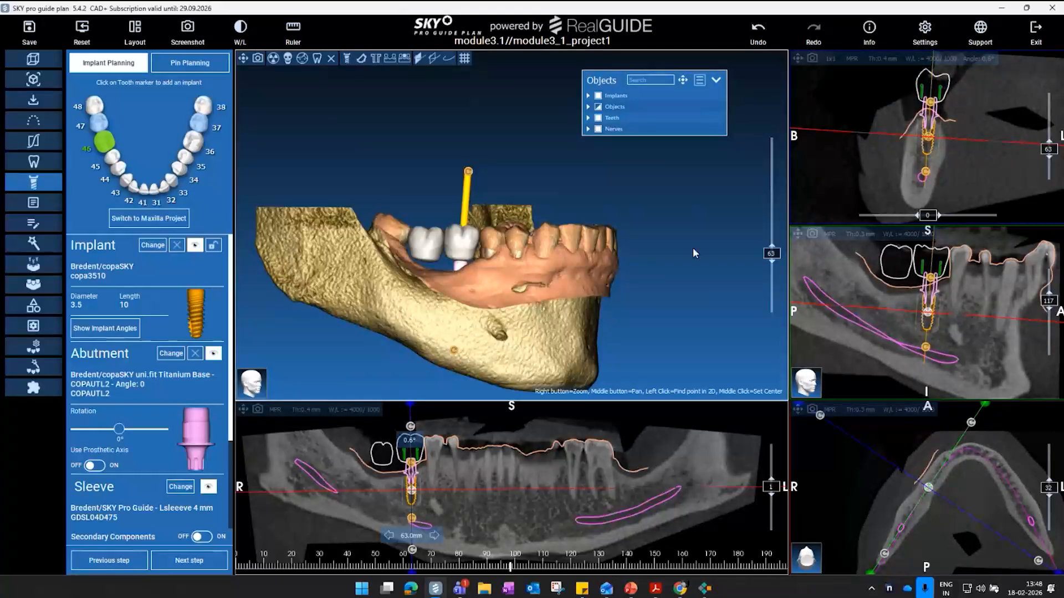
- Adjust implant 46's axis over crown 46 from an occlusal view of the lower arch
left_click_drag(680, 231, 392, 223)
left_click_drag(490, 211, 429, 232)
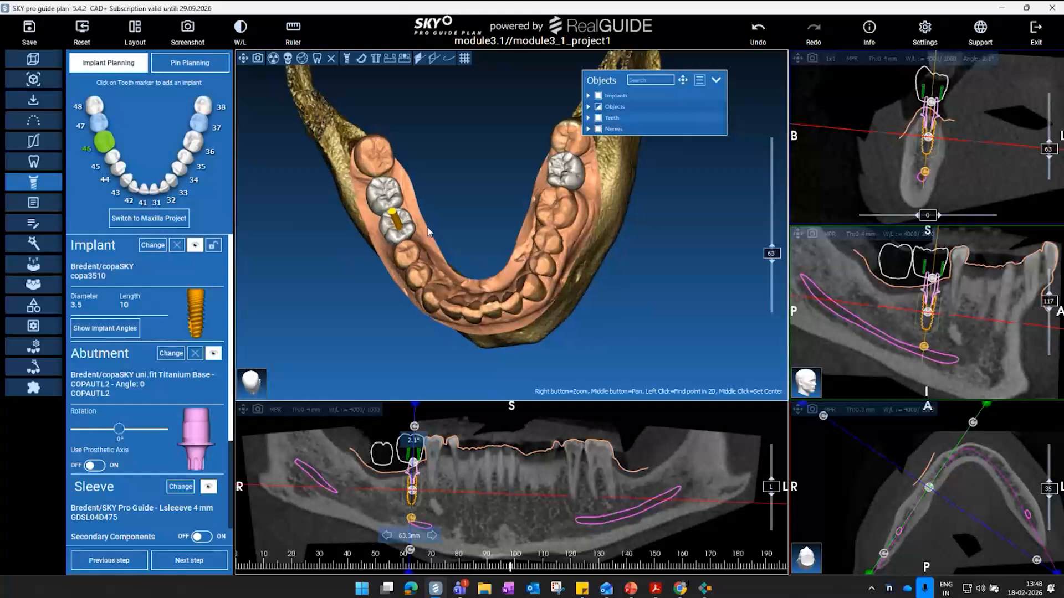
left_click(404, 230)
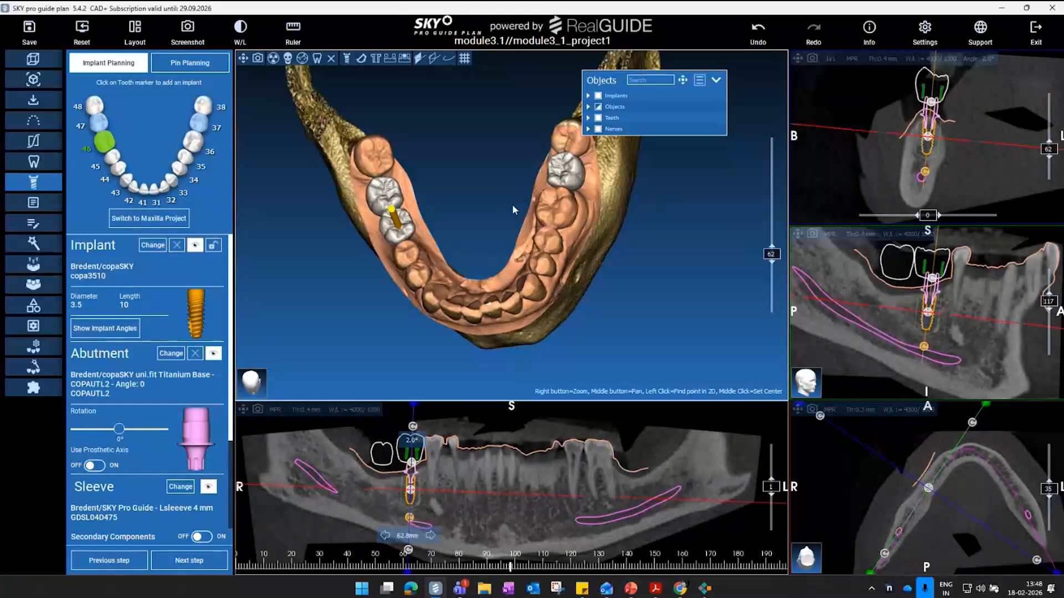
left_click_drag(515, 209, 510, 188)
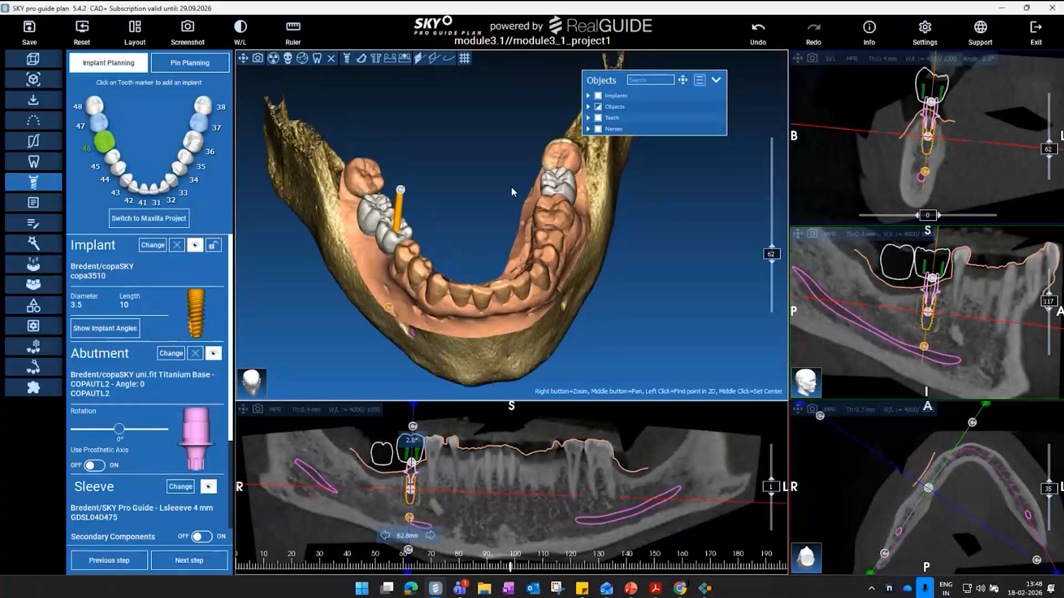
- Add an implant at tooth 47, enable secondary components and choose the copaSKY Scanabutment new for it
left_click(102, 123)
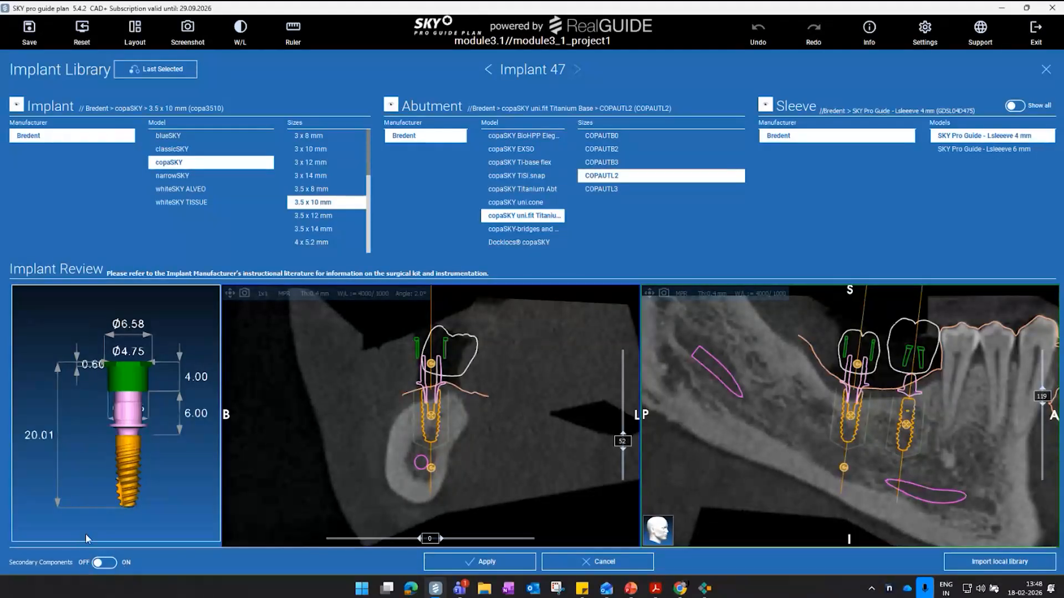
left_click(109, 563)
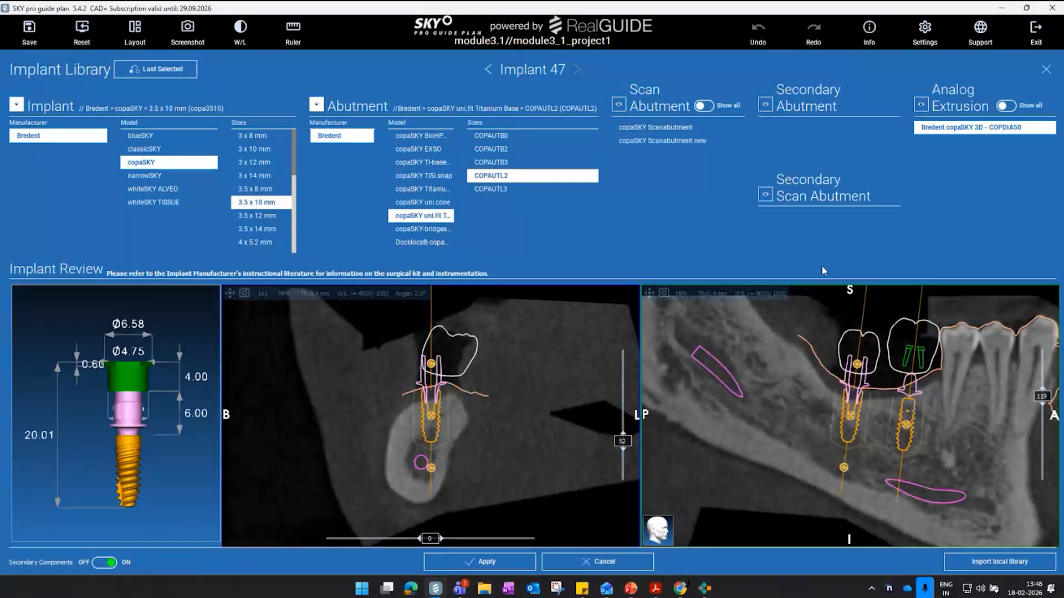
left_click(618, 105)
left_click(686, 140)
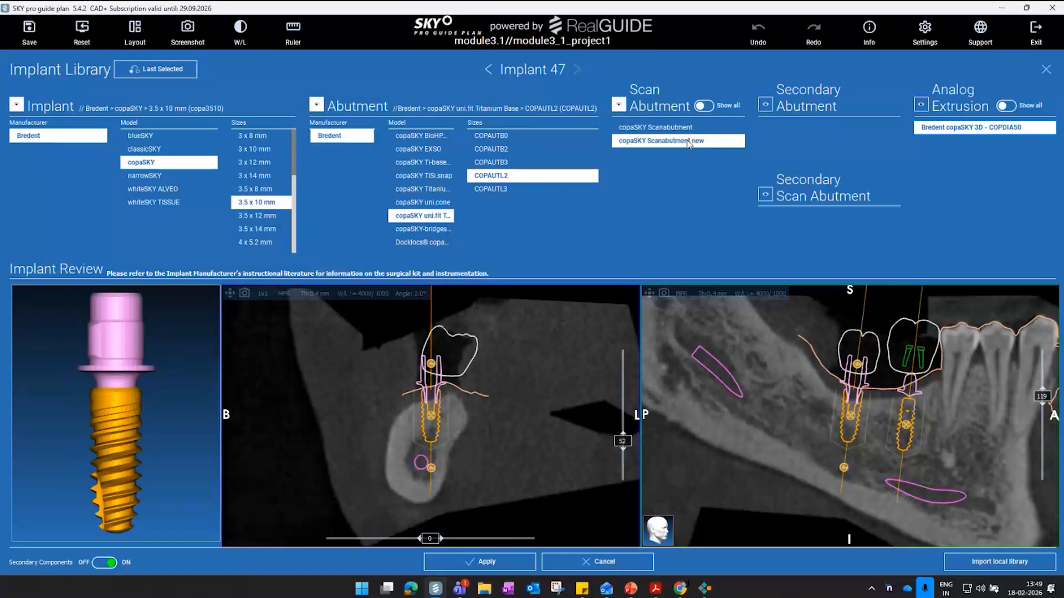
left_click_drag(211, 376, 165, 443)
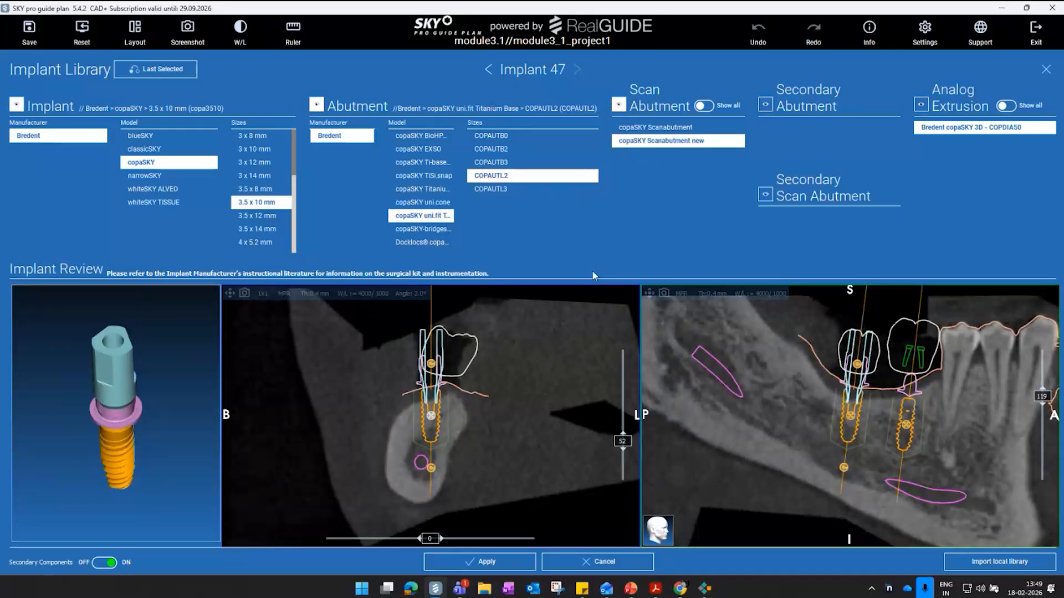
- Preview implant 47 without and with its scan abutment and apply the selected components
left_click(622, 110)
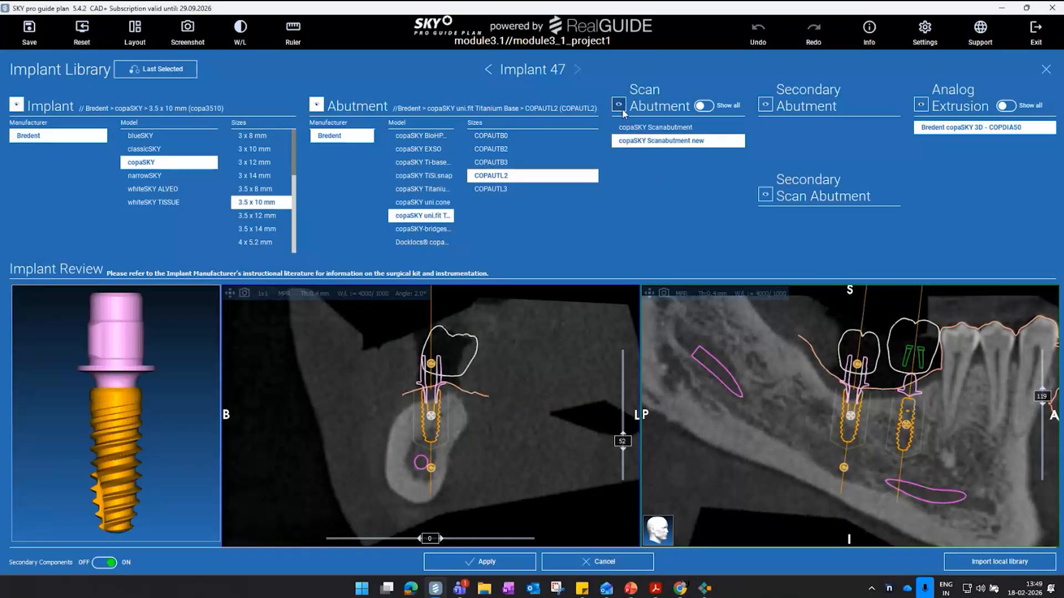
left_click(621, 110)
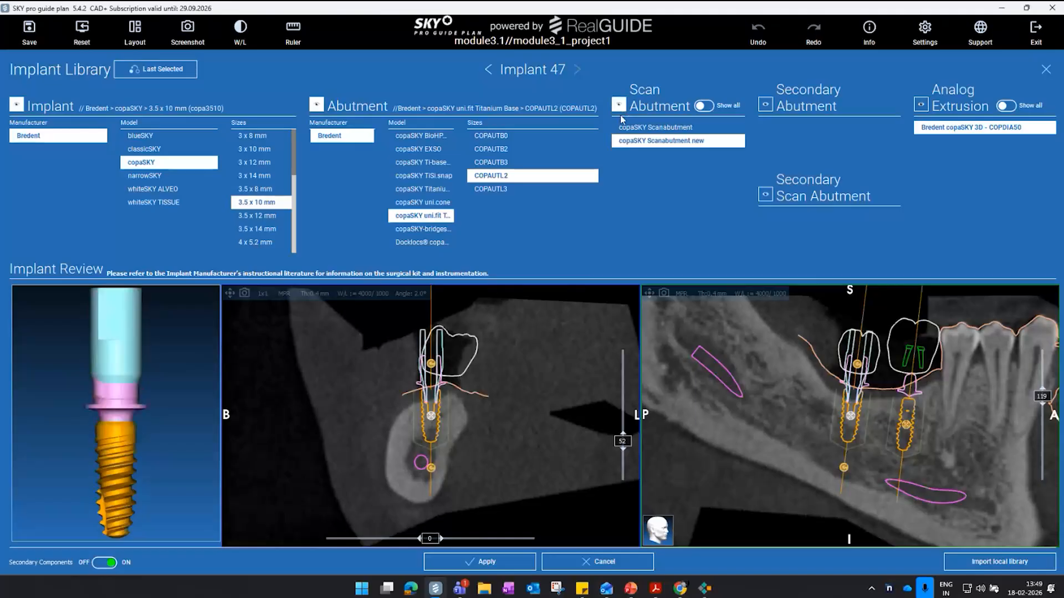
left_click(509, 564)
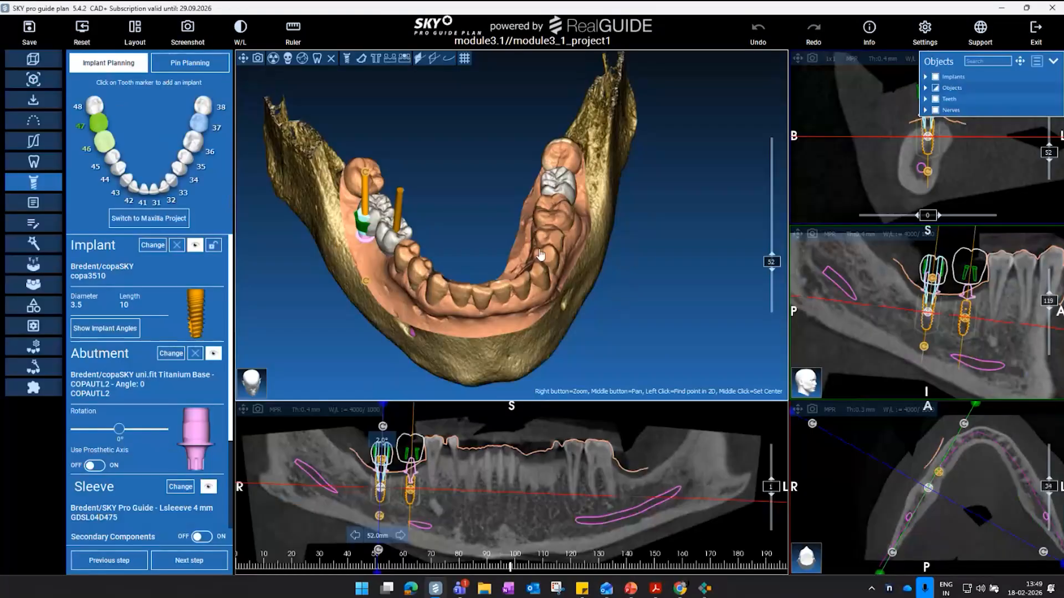
- Tilt implant 47's axis toward the centre of crown 47 from the occlusal view and shift the implant in the axial slice
left_click_drag(541, 255, 495, 248)
left_click_drag(366, 201, 381, 194)
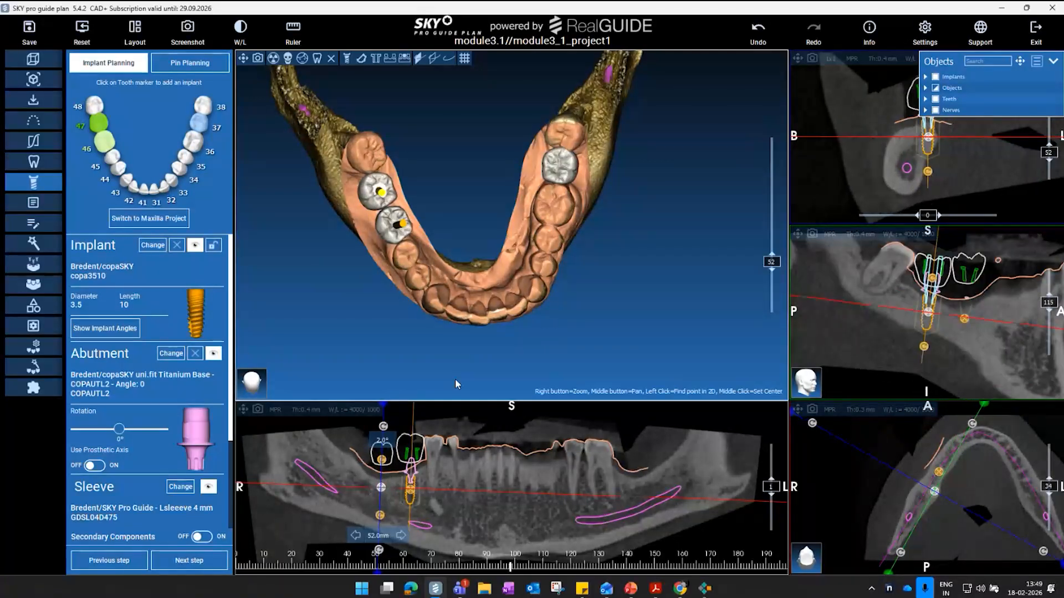
left_click_drag(643, 288, 472, 338)
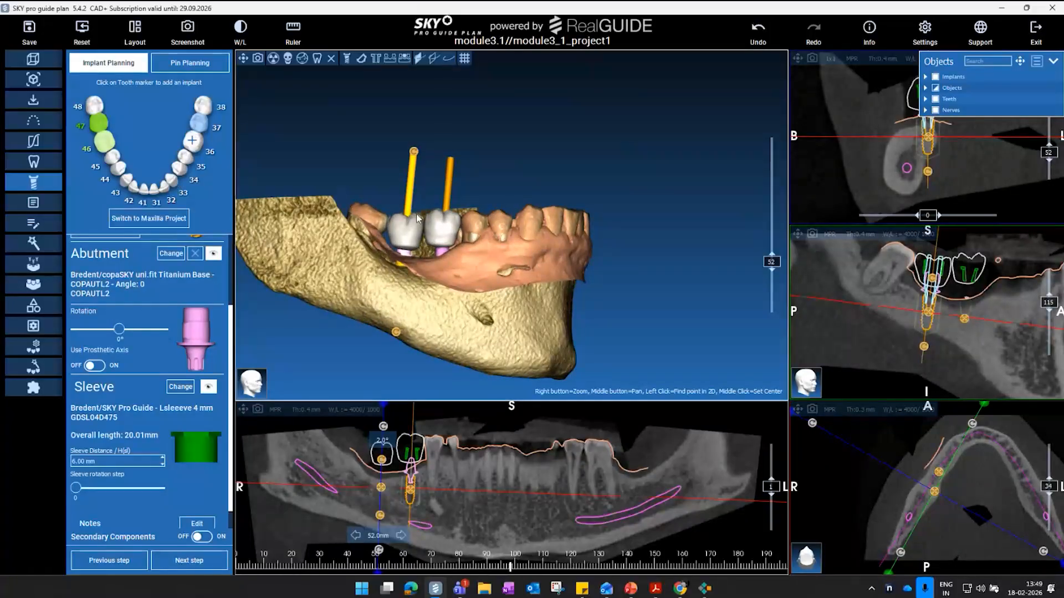
left_click_drag(932, 492, 924, 491)
left_click_drag(401, 348, 489, 288)
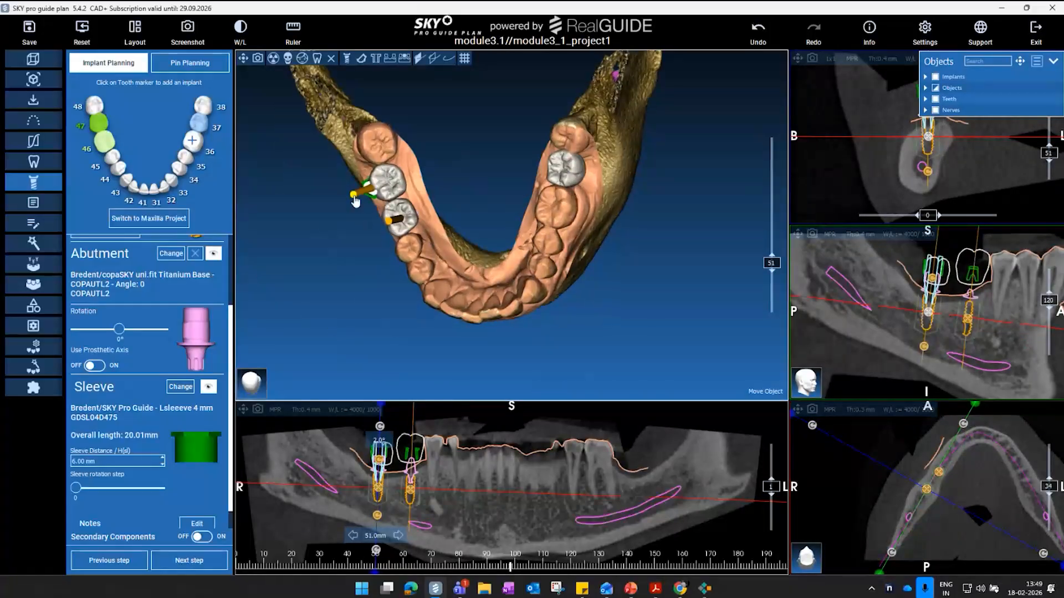
- Refine implant 47's angulation in the panoramic and 3D views so its axis exits centrally through crown 47
left_click_drag(347, 249, 357, 208)
left_click_drag(380, 426, 384, 427)
left_click_drag(969, 55, 665, 126)
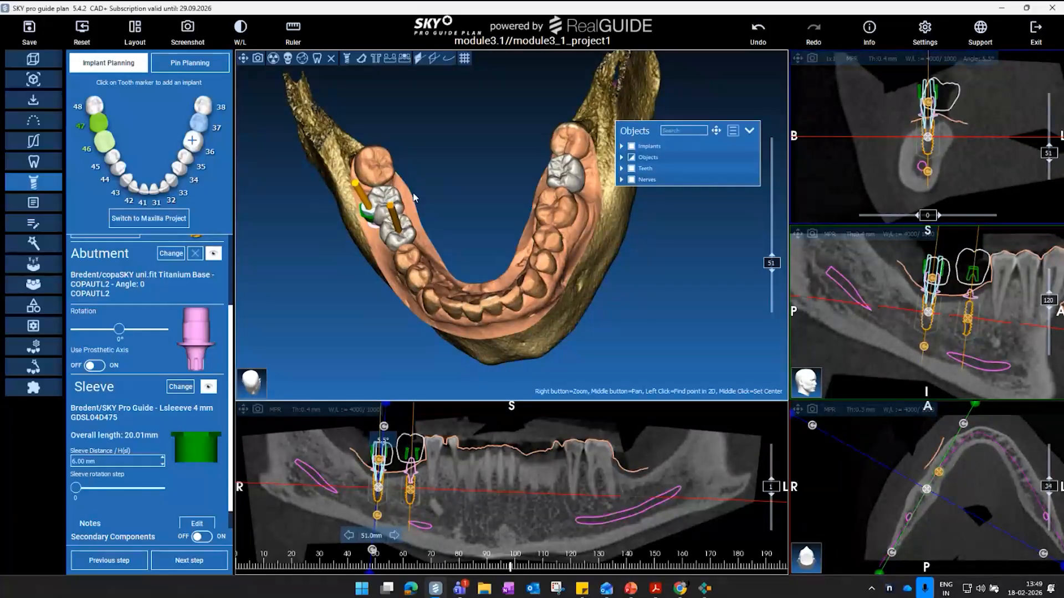
left_click_drag(414, 197, 408, 230)
left_click_drag(364, 198, 380, 195)
left_click_drag(308, 212, 464, 251)
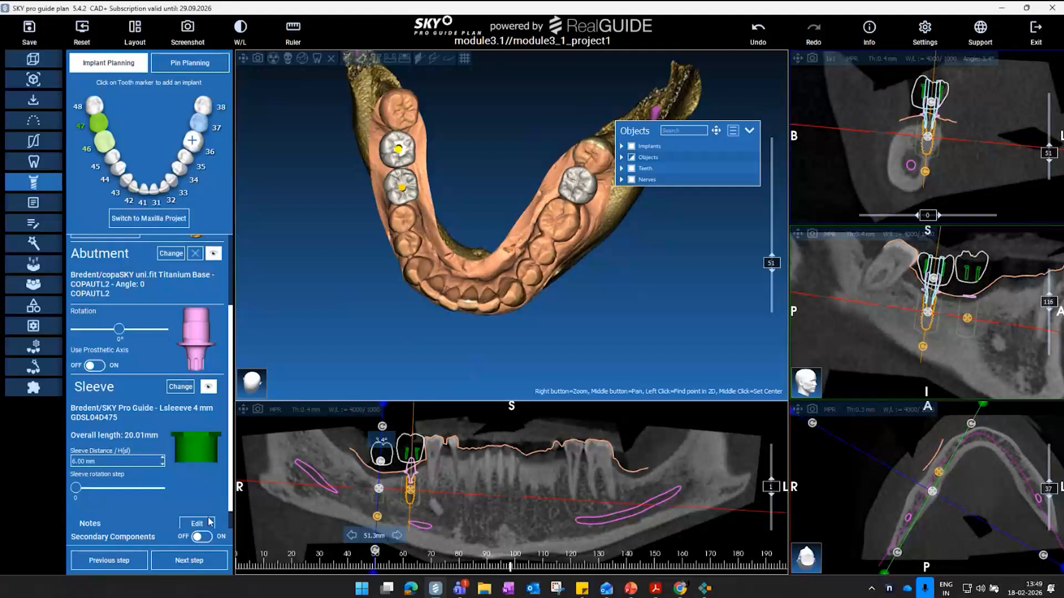
- Hide implant 47's scan abutment under the secondary components and turn secondary components off again
left_click(204, 536)
scroll(176, 345, "up", 2)
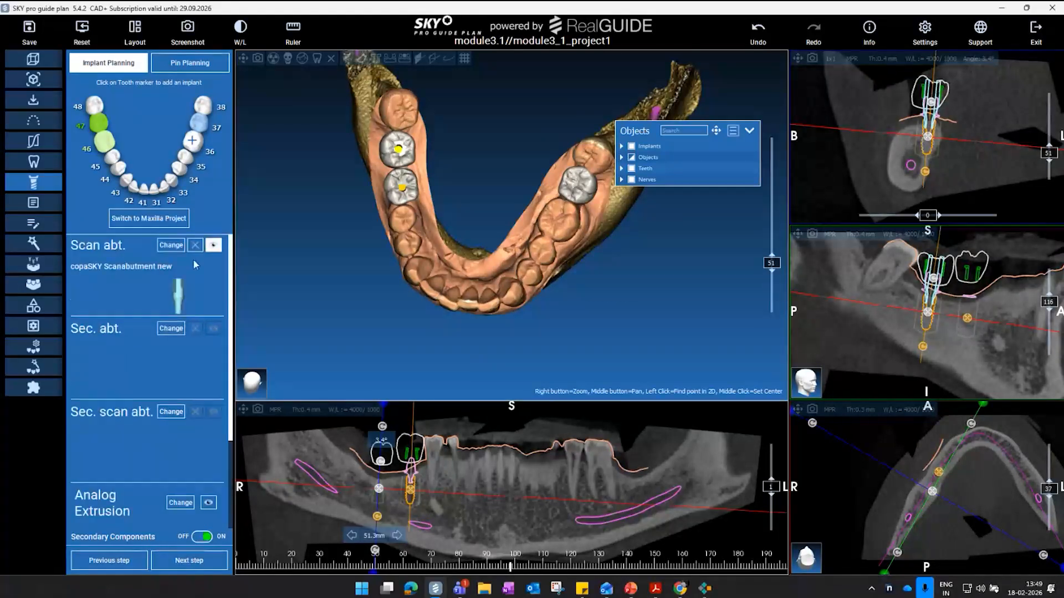
left_click(213, 246)
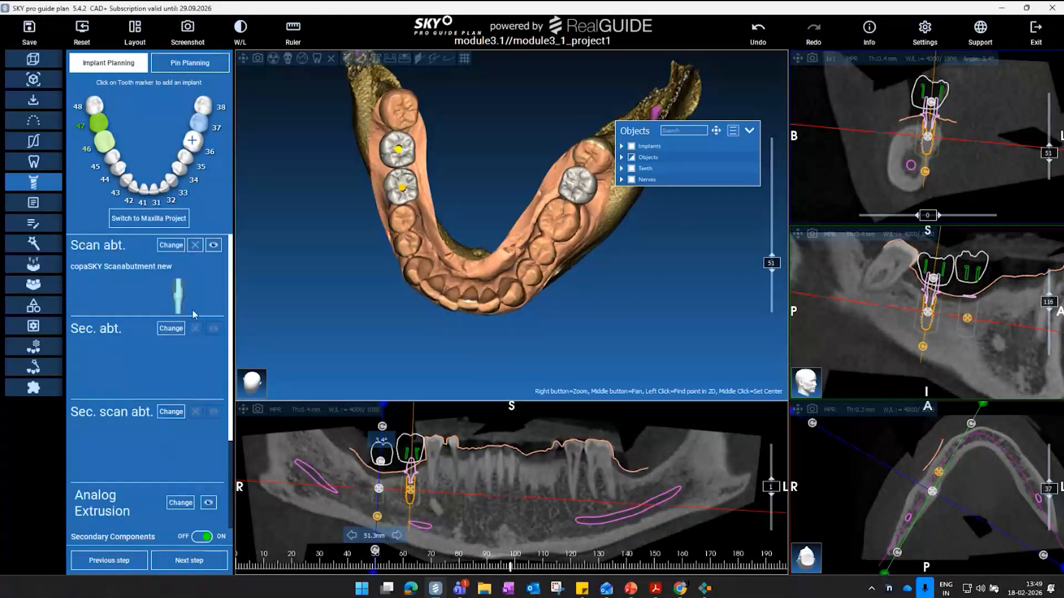
left_click(202, 536)
- Hide the DICOM bone model, the anatomy scan and the wax-up prosthesis, leaving the implants, crowns and nerves in 3D
left_click_drag(467, 182, 525, 115)
left_click_drag(498, 182, 549, 174)
left_click_drag(518, 287, 548, 264)
left_click_drag(344, 89, 334, 118)
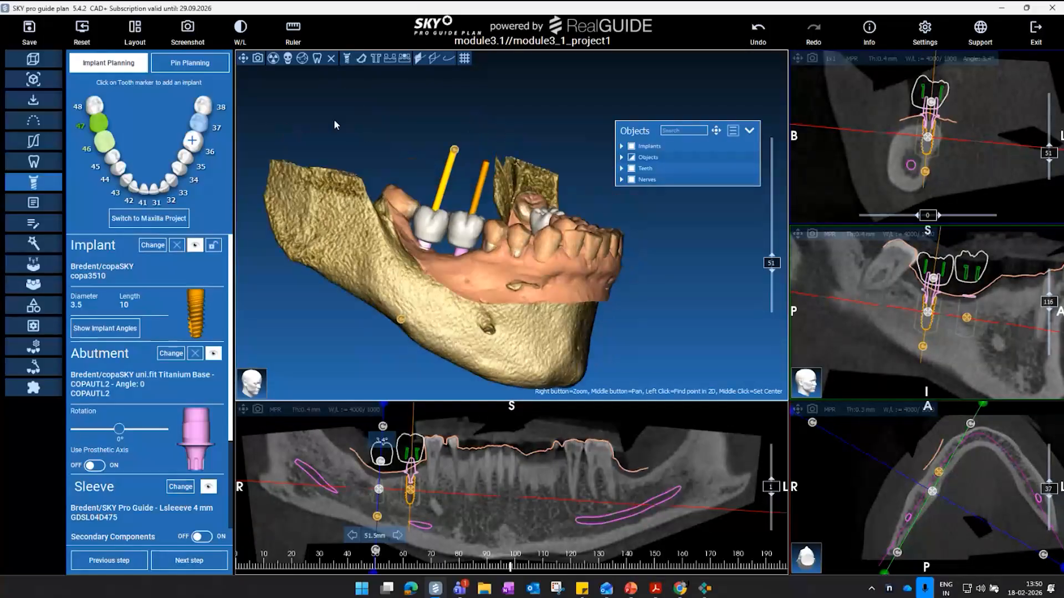
left_click_drag(554, 288, 587, 261)
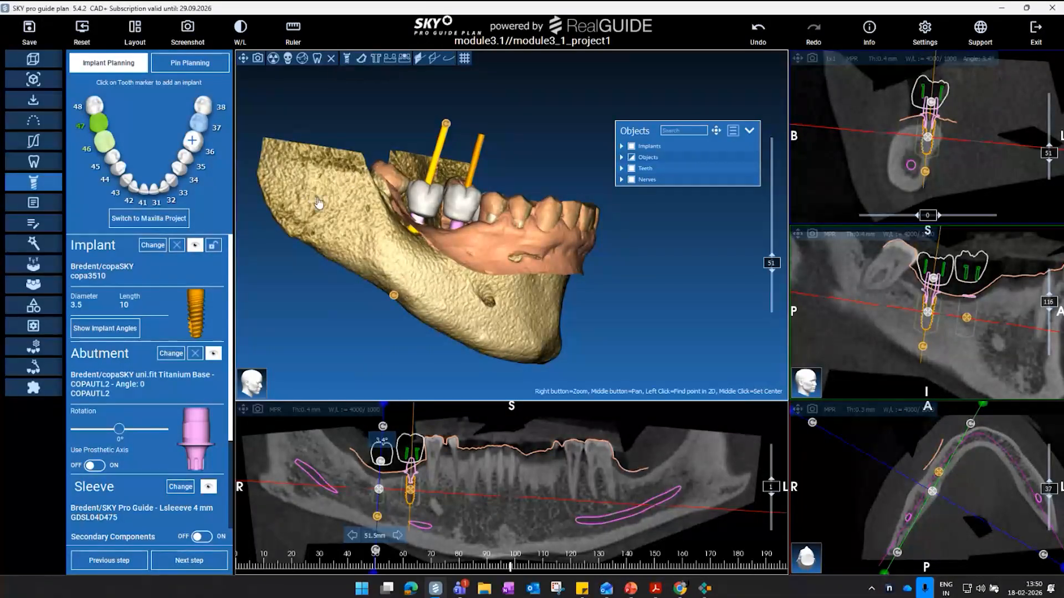
left_click(333, 58)
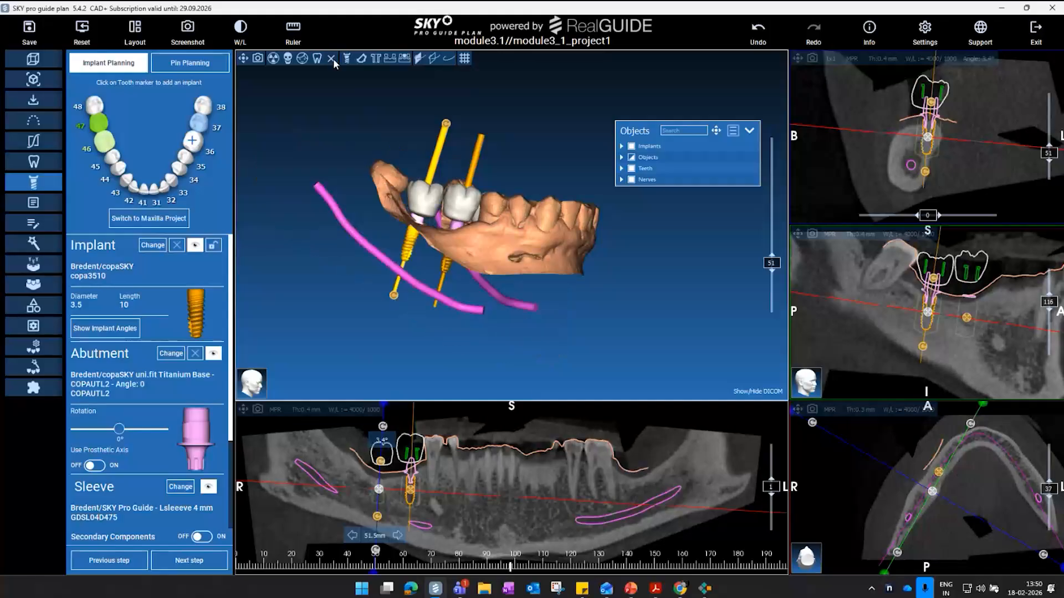
left_click(391, 59)
left_click(391, 59)
left_click(390, 60)
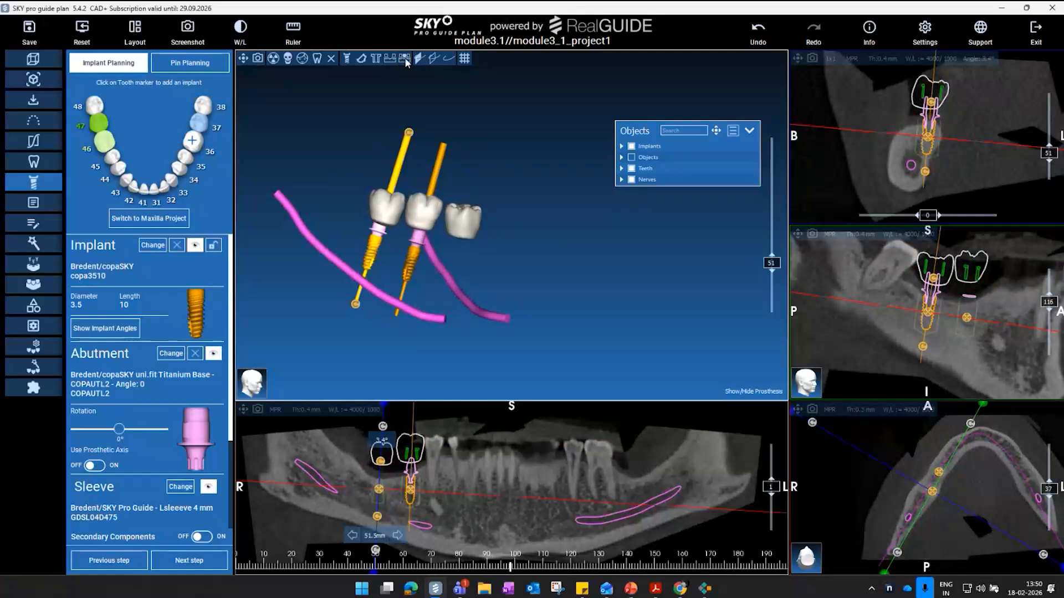
- Compare the implants and sleeves in 3D with the teeth hidden and shown
left_click(632, 168)
left_click(631, 169)
left_click(631, 169)
left_click(632, 170)
left_click(632, 169)
left_click_drag(562, 184, 490, 209)
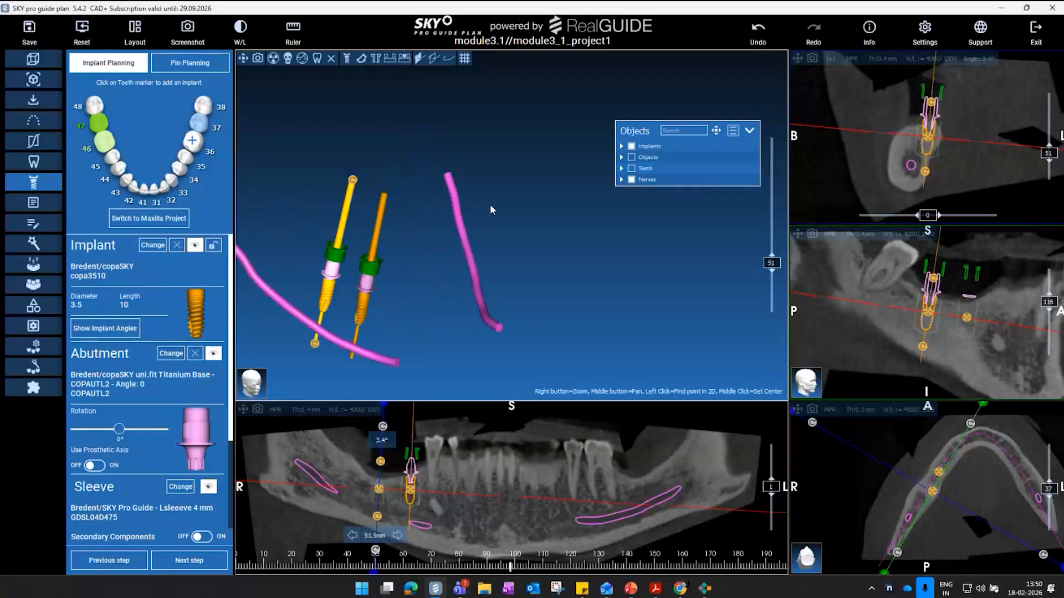
left_click(632, 169)
- Try to set the transparency of tooth 37 to 60%
left_click(621, 168)
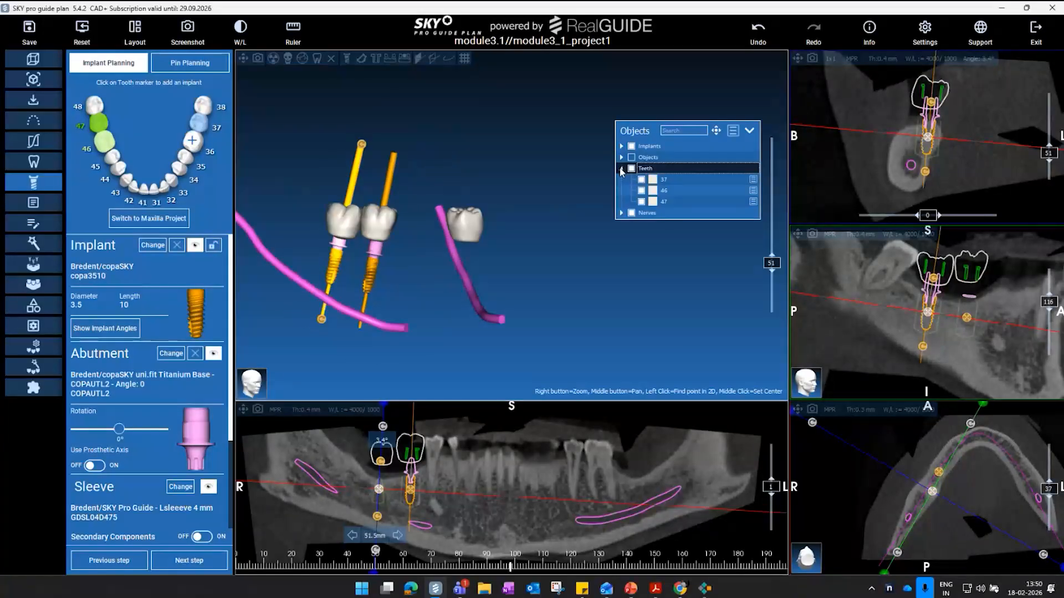
left_click(753, 179)
mouse_move(810, 250)
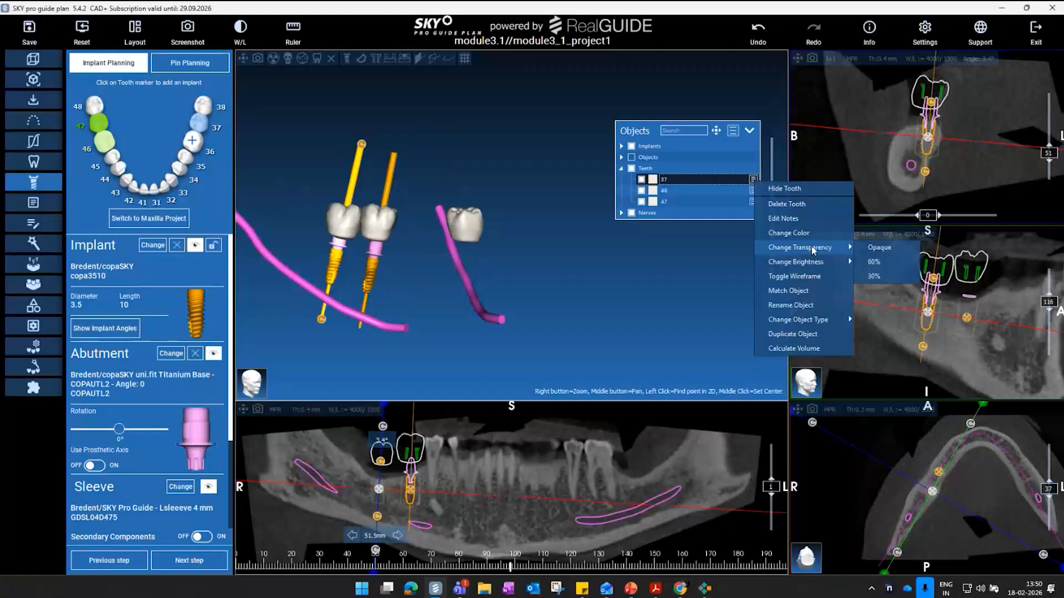
left_click(874, 264)
left_click_drag(490, 220, 570, 251)
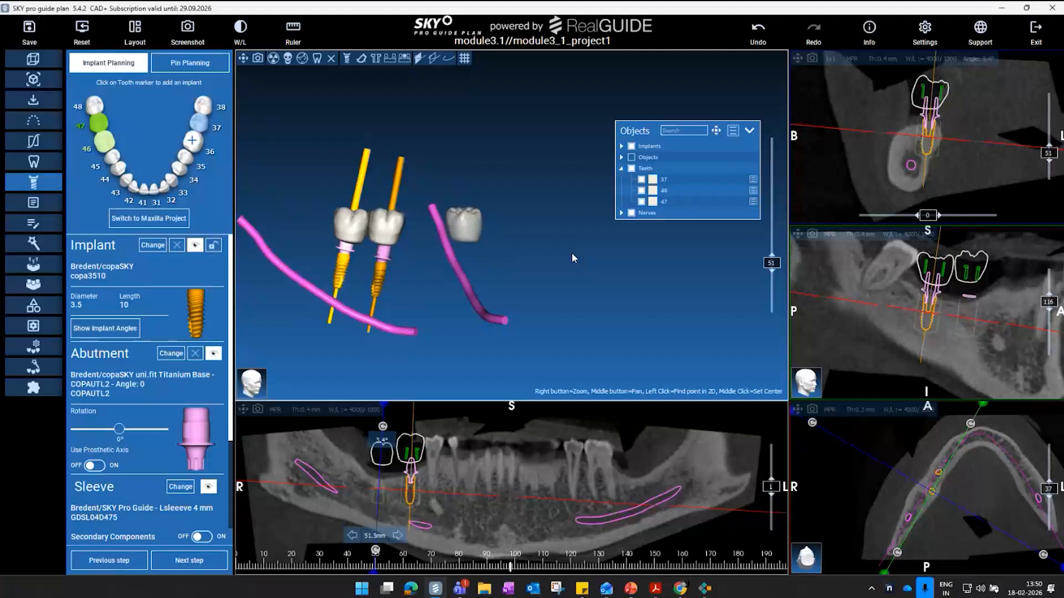
left_click(752, 179)
mouse_move(806, 244)
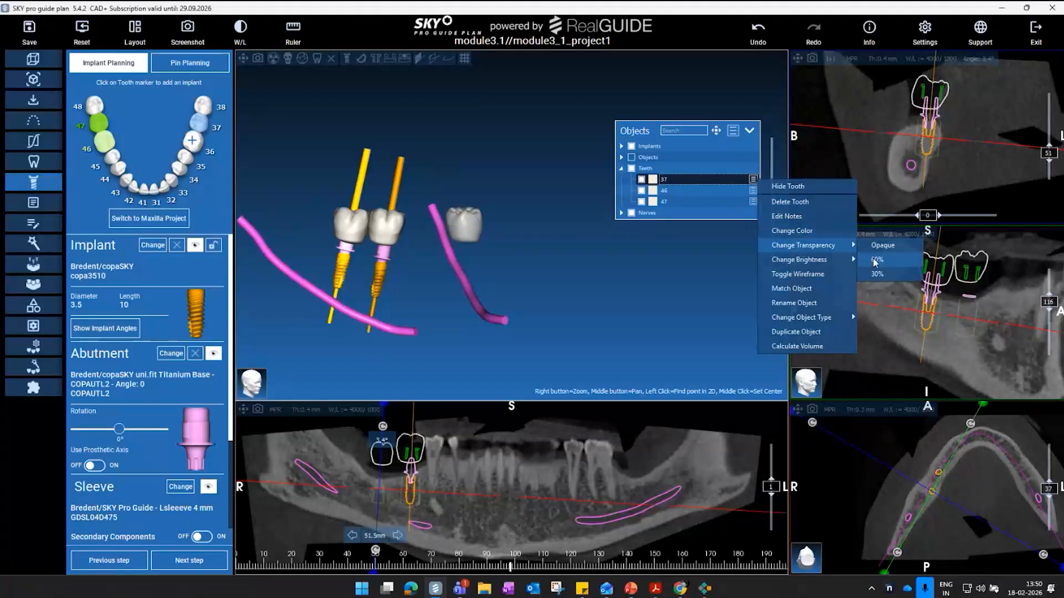
left_click(874, 261)
left_click_drag(594, 211, 667, 191)
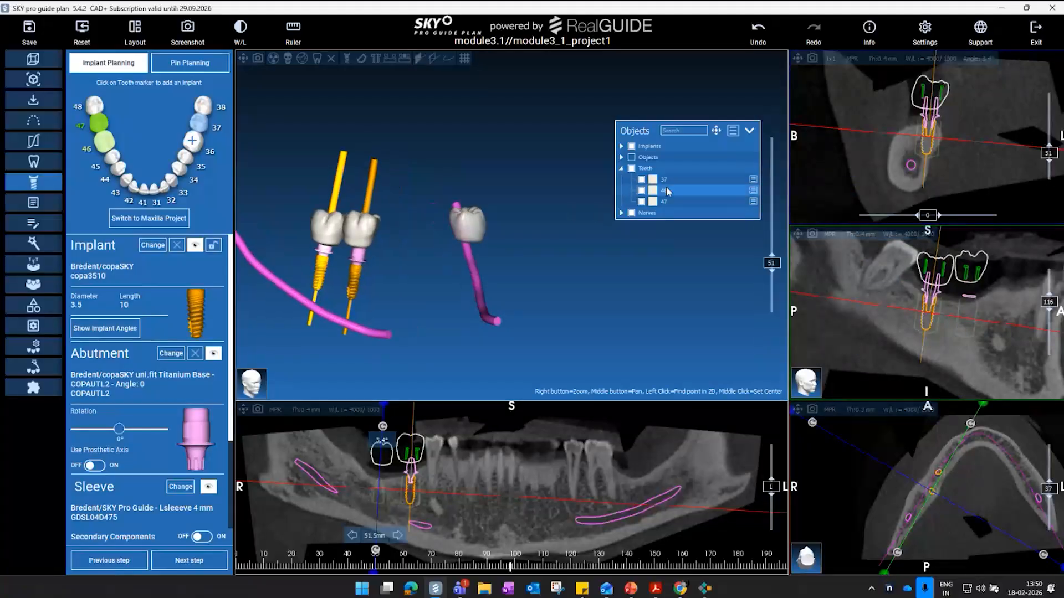
- Hide all the teeth and the guide sleeves so only the implants, abutments and nerves remain in 3D
left_click(631, 168)
left_click_drag(595, 177, 515, 234)
left_click_drag(394, 256, 447, 291)
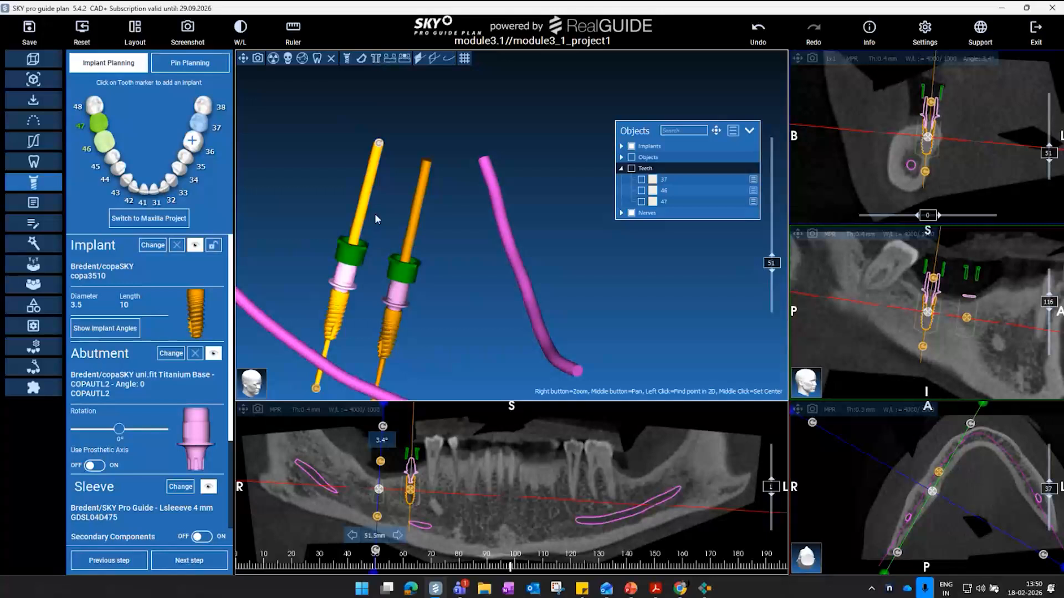
left_click_drag(449, 185, 505, 184)
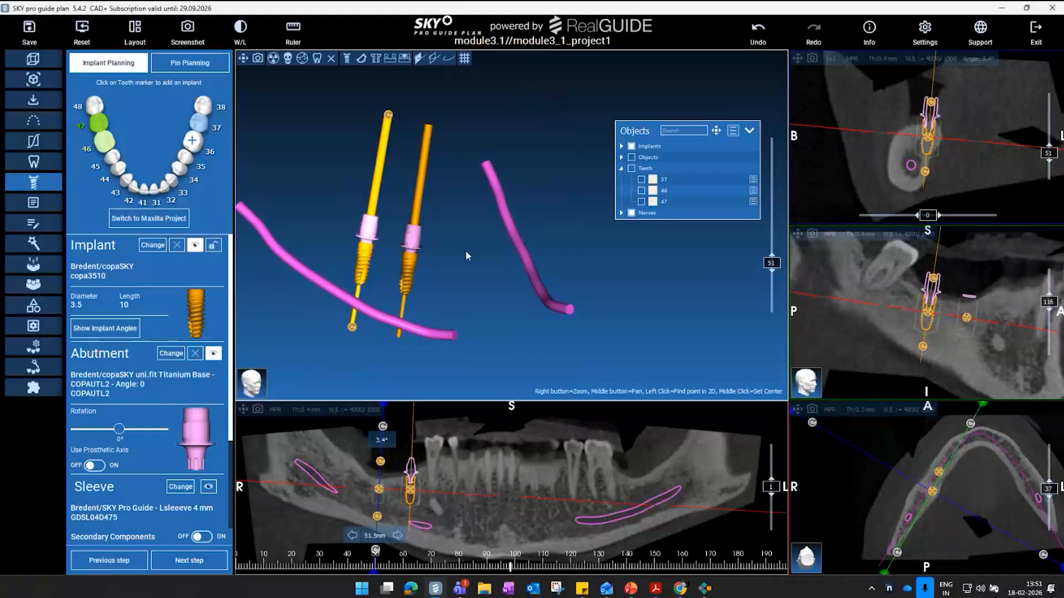
- Set implant 47's axis parallel to implant 46 and check both axes from different angles
right_click(364, 268)
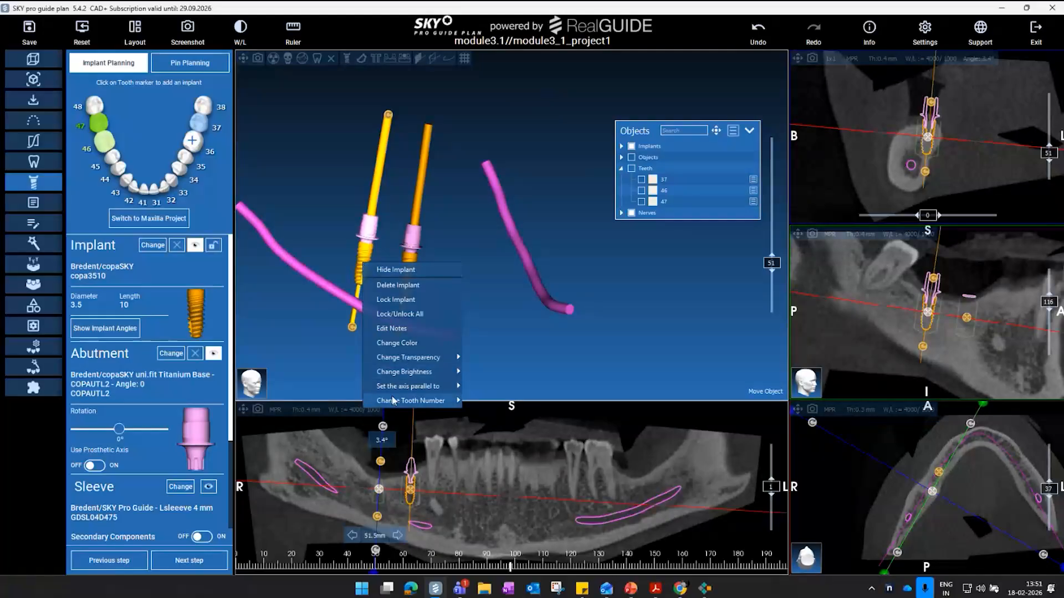
mouse_move(403, 387)
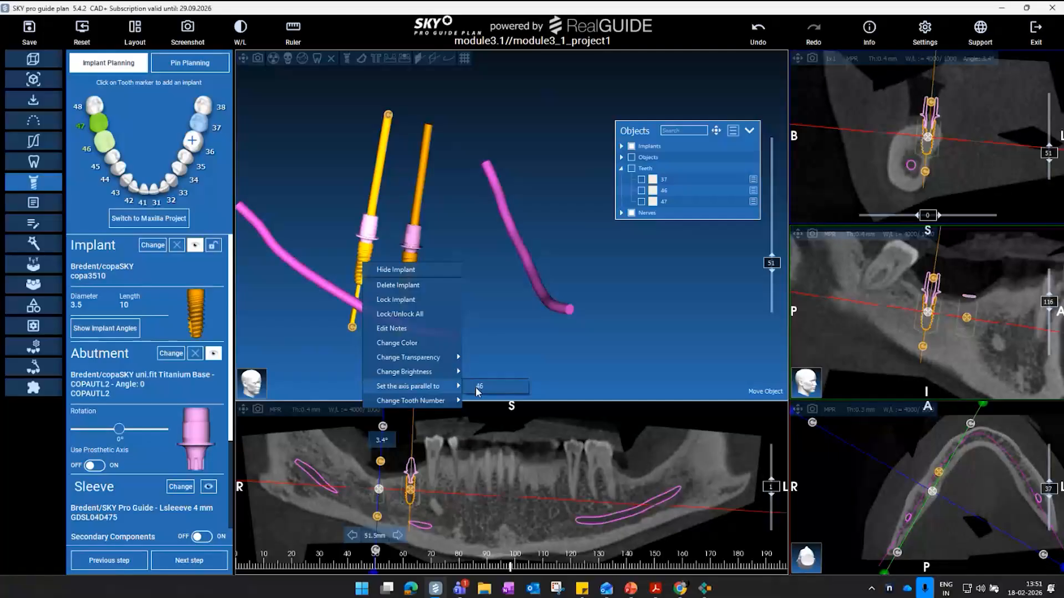
left_click(477, 387)
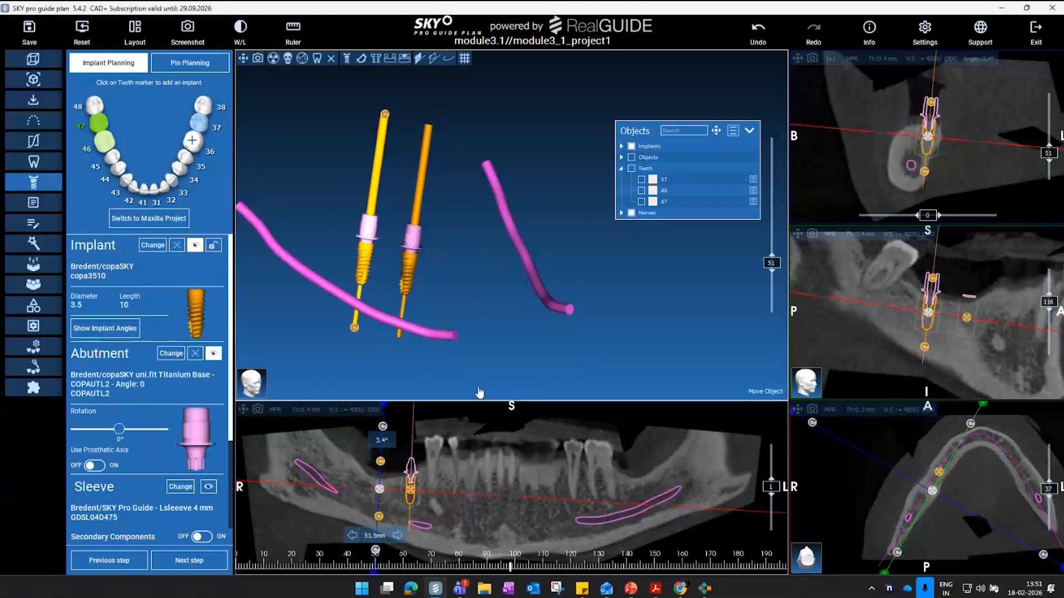
left_click_drag(507, 107, 493, 138)
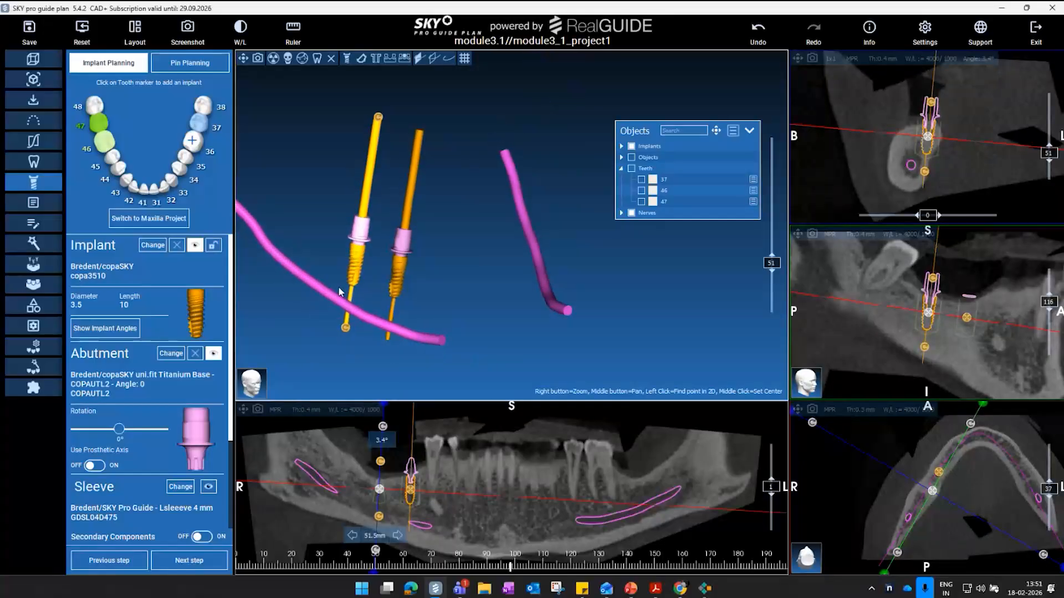
left_click_drag(465, 223, 461, 278)
left_click_drag(480, 260, 500, 237)
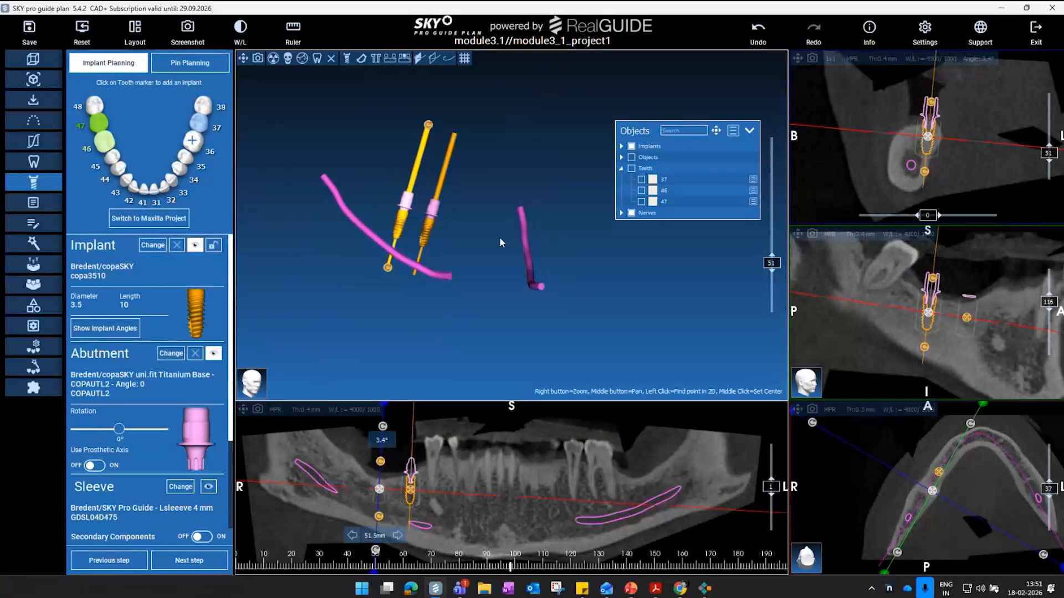
- Show the Anatomy object again and inspect how the parallel implants emerge from the gingiva
left_click(621, 157)
left_click(642, 168)
left_click_drag(486, 187, 377, 224)
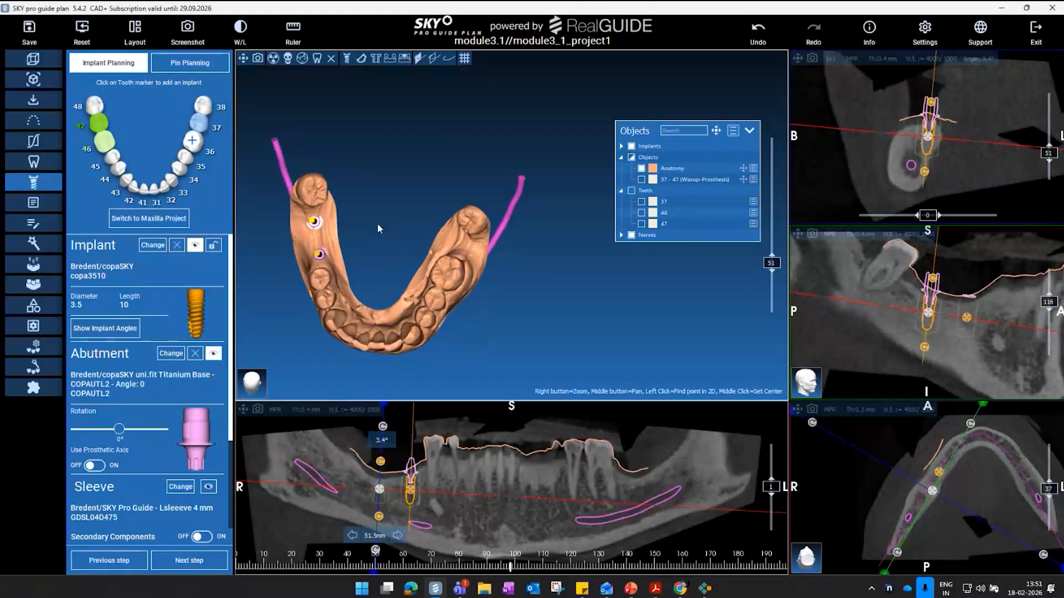
middle_click_drag(424, 207, 391, 182)
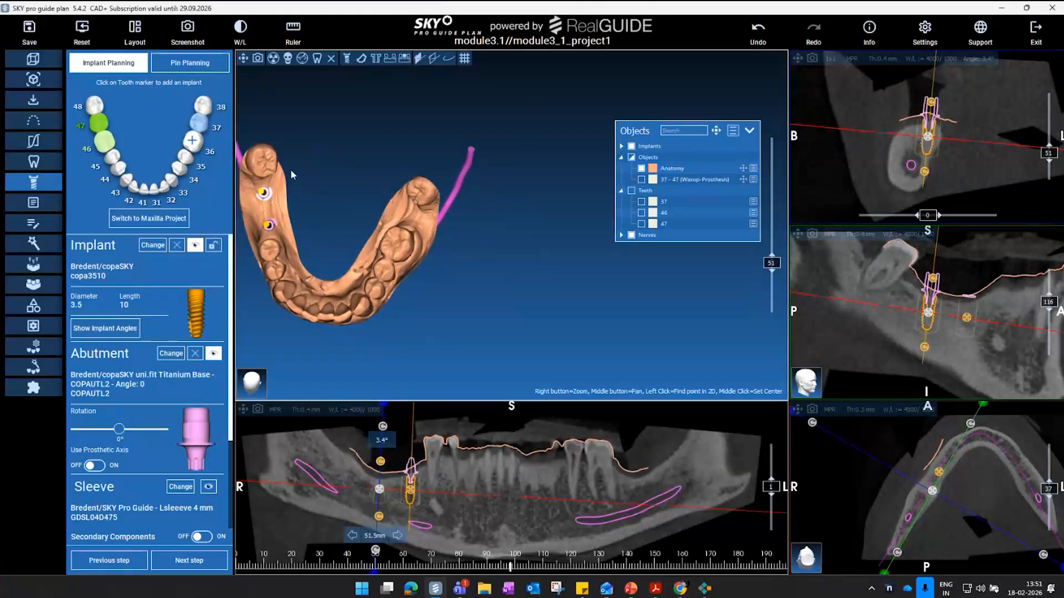
left_click_drag(372, 146, 404, 188)
left_click_drag(413, 242, 487, 227)
left_click_drag(576, 257, 480, 339)
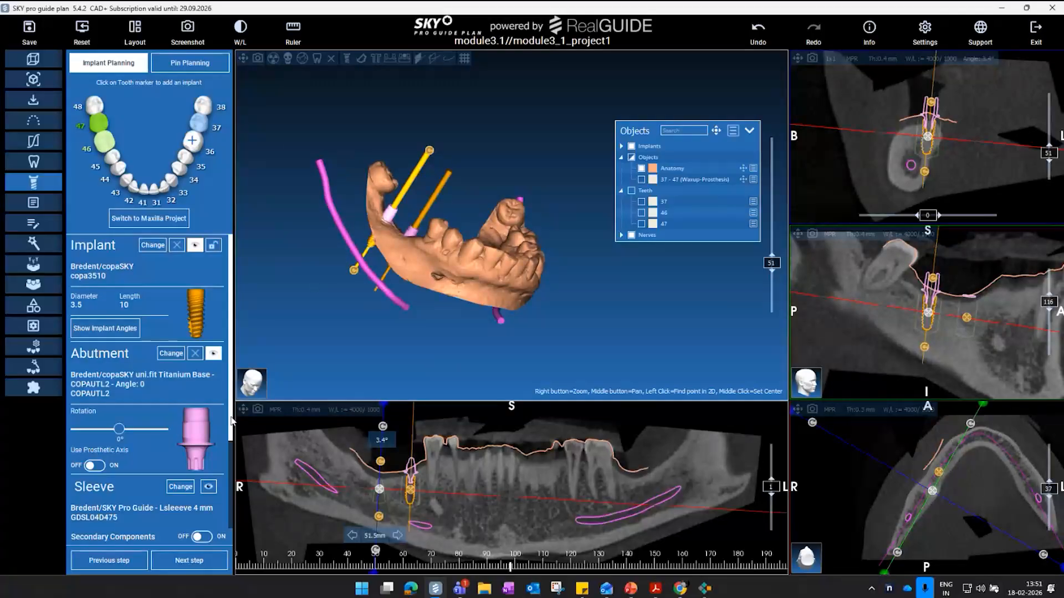
- Review implant 47's sleeve options in the Implant Library with secondary components off, and close the library without applying changes
left_click_drag(231, 439, 235, 514)
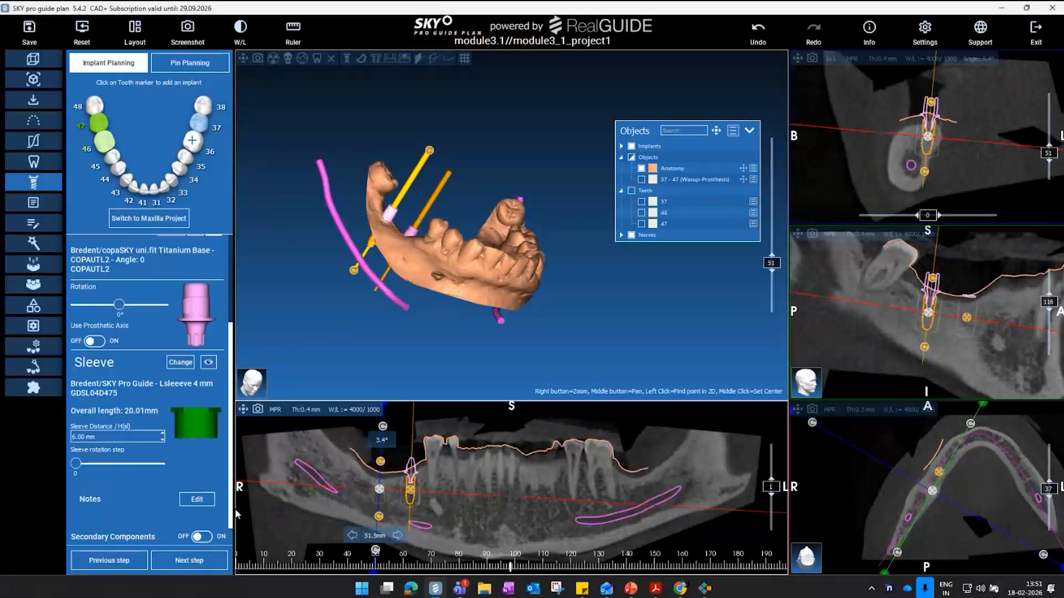
left_click(180, 363)
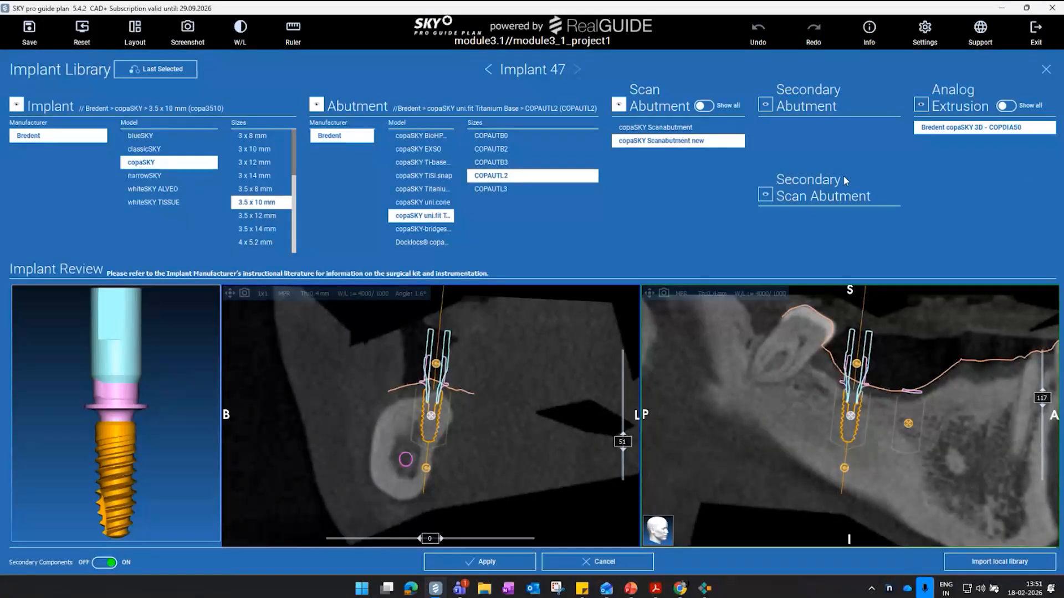
left_click(110, 563)
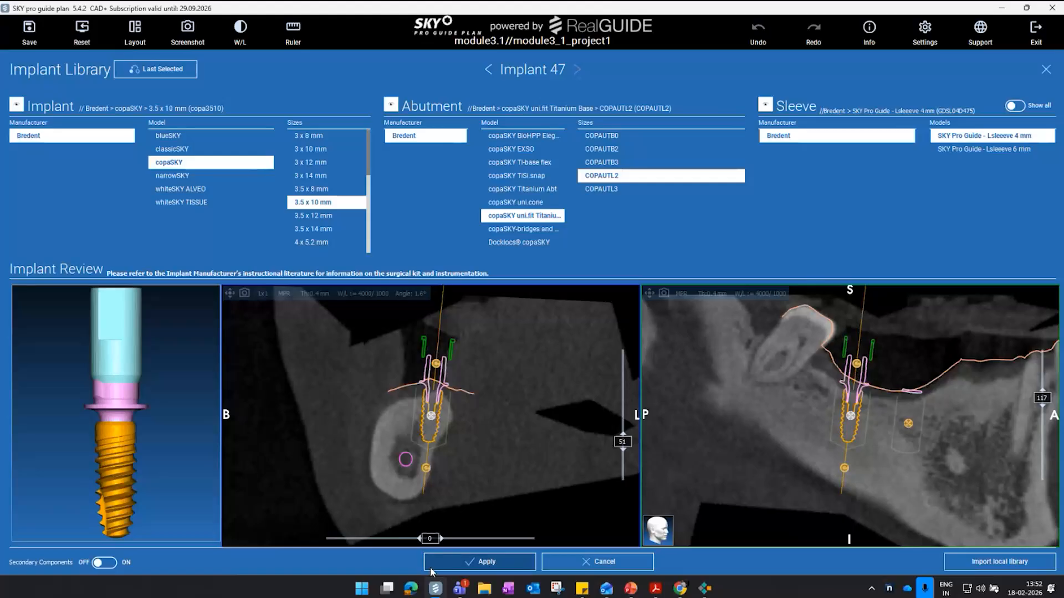
left_click(586, 563)
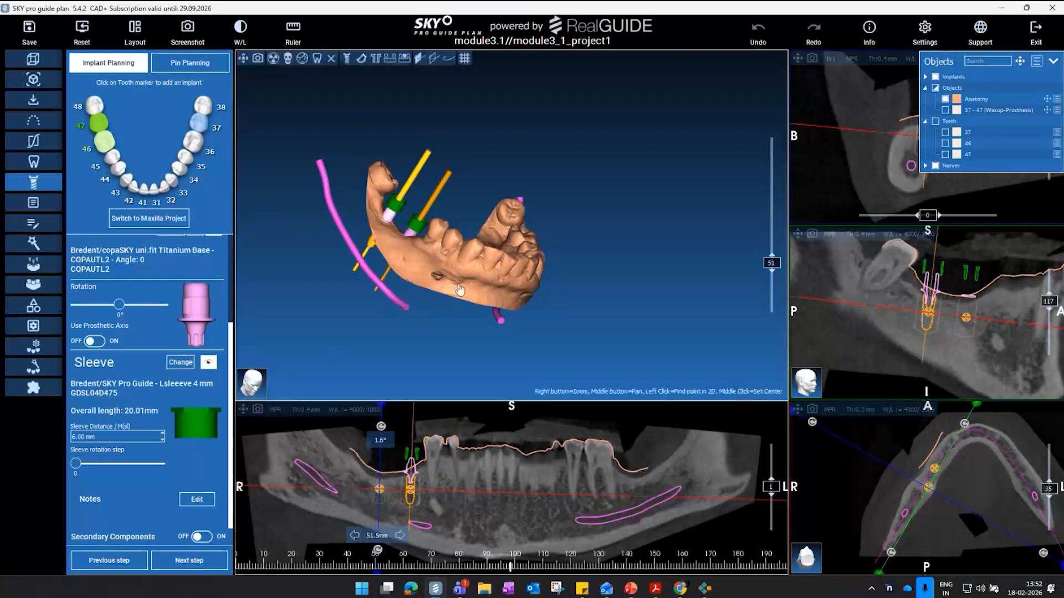
left_click_drag(570, 275, 645, 253)
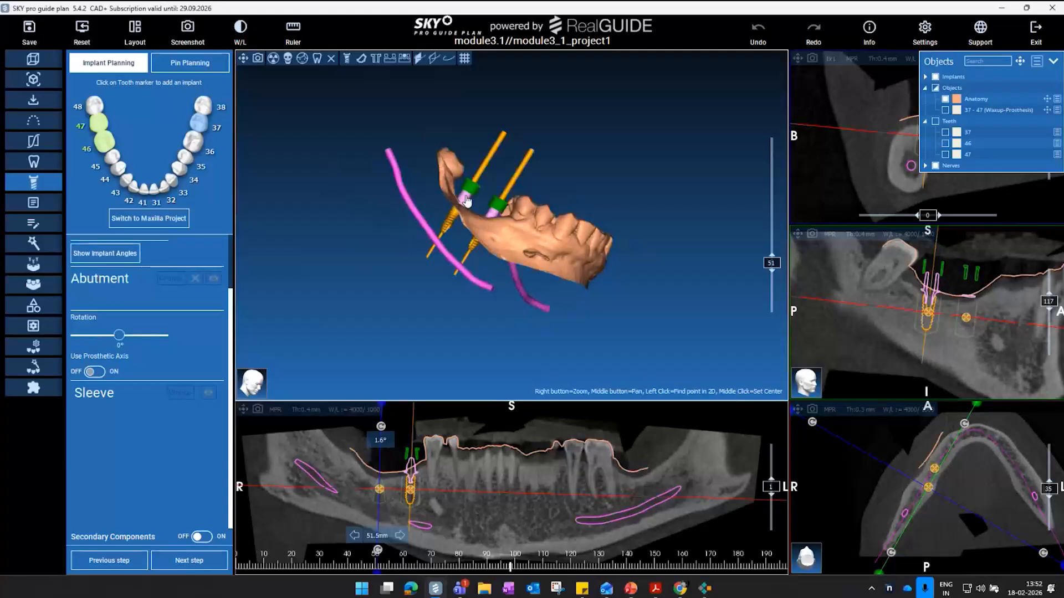
- Hide the Anatomy object and implant 47's abutment, and inspect the distance between sleeves and implants in 3D
left_click(465, 198)
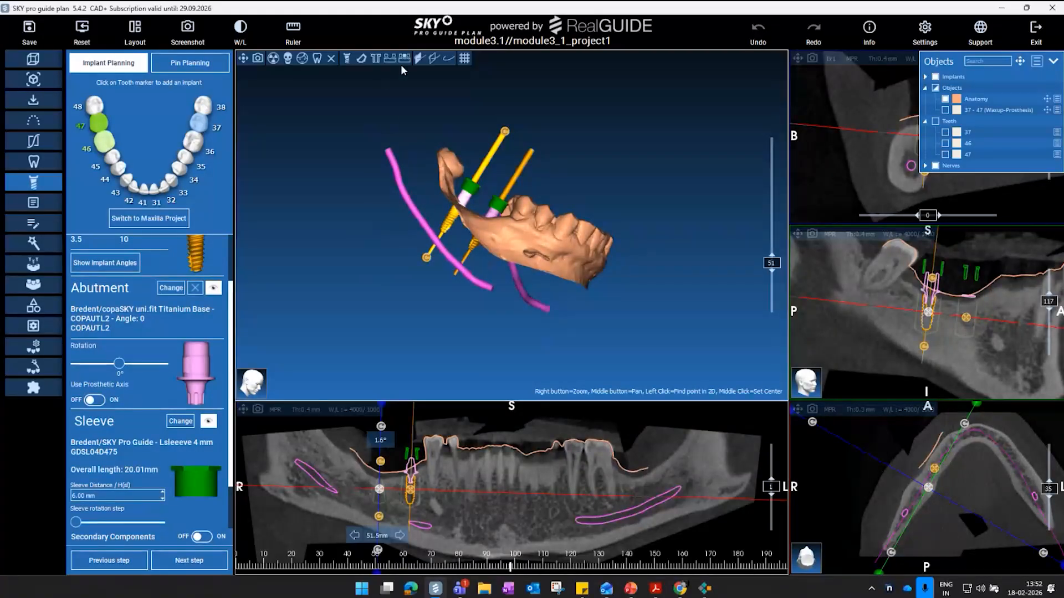
left_click(387, 58)
scroll(612, 240, "up", 3)
middle_click_drag(564, 254, 587, 279)
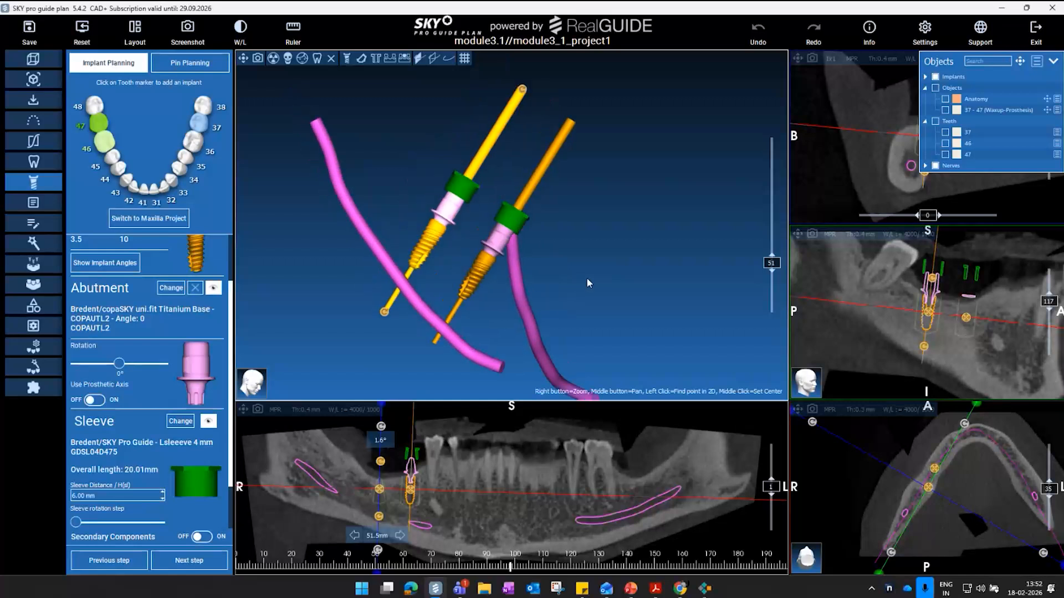
scroll(465, 259, "up", 4)
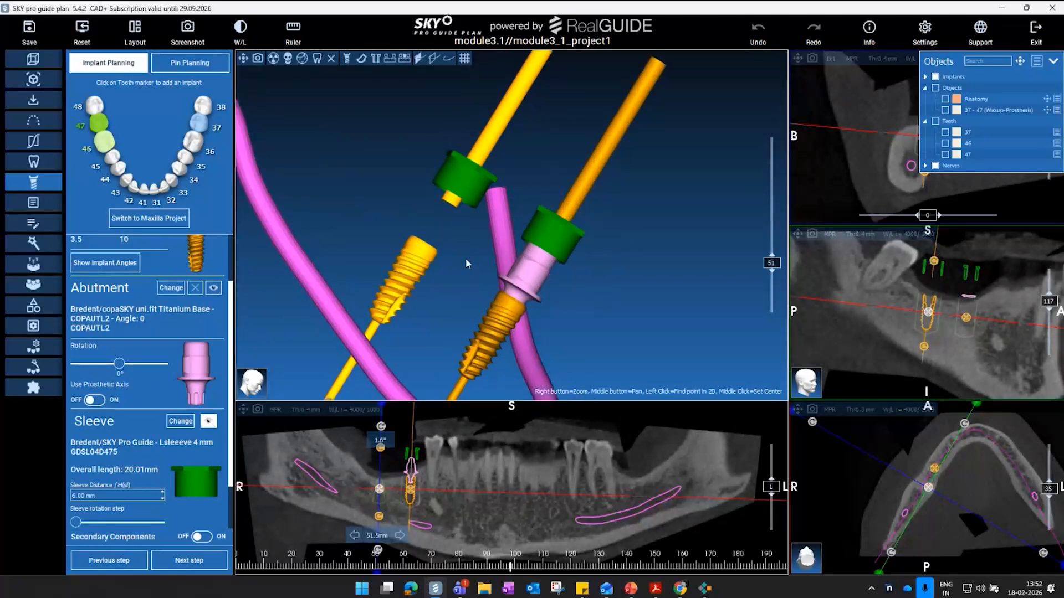
left_click_drag(466, 259, 454, 262)
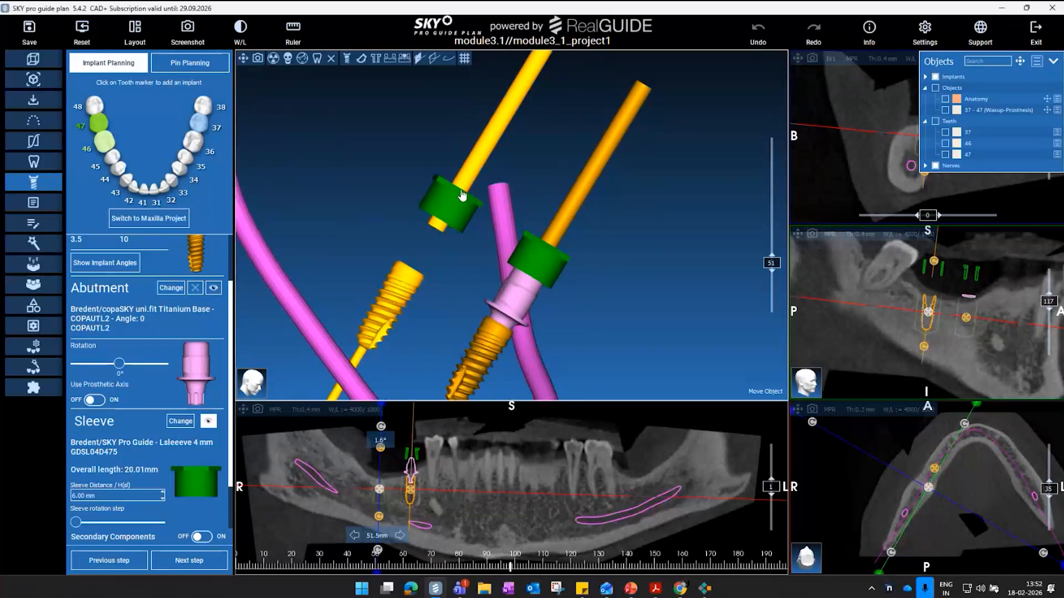
scroll(670, 245, "down", 3)
left_click_drag(671, 244, 593, 222)
scroll(460, 242, "up", 3)
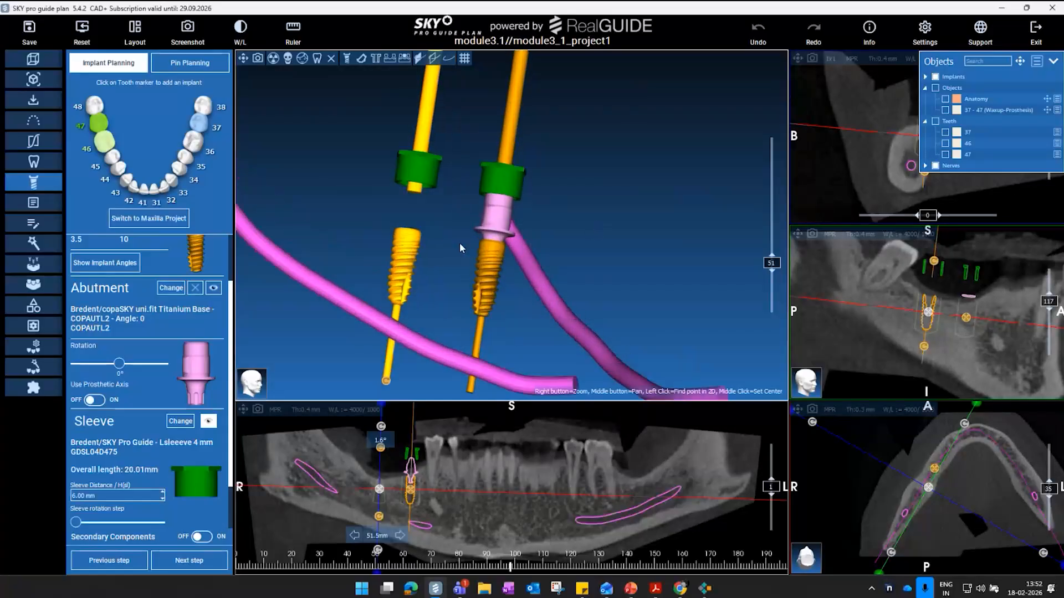
- Change implant 46's sleeve to SKY Pro Guide - Lsleeeve 6 mm in the Implant Library and apply it despite the warning
left_click(500, 188)
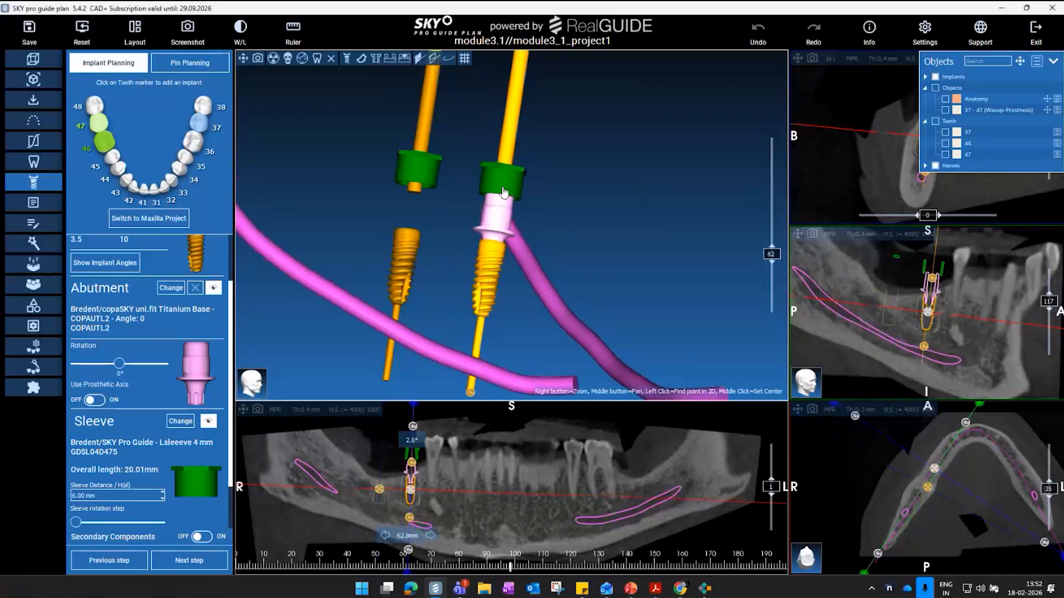
left_click(182, 422)
left_click(1008, 149)
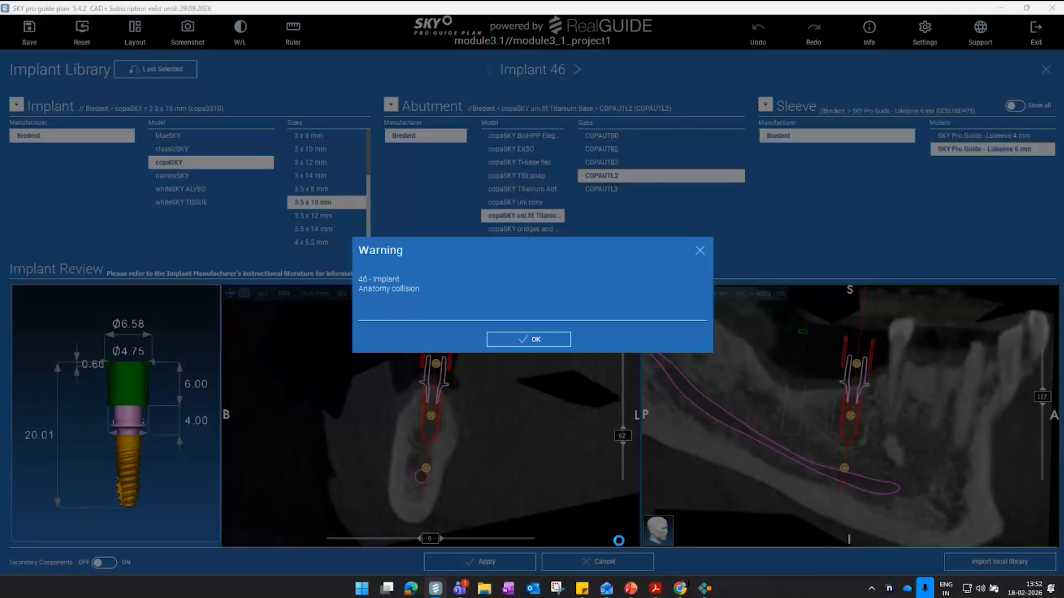
left_click(529, 339)
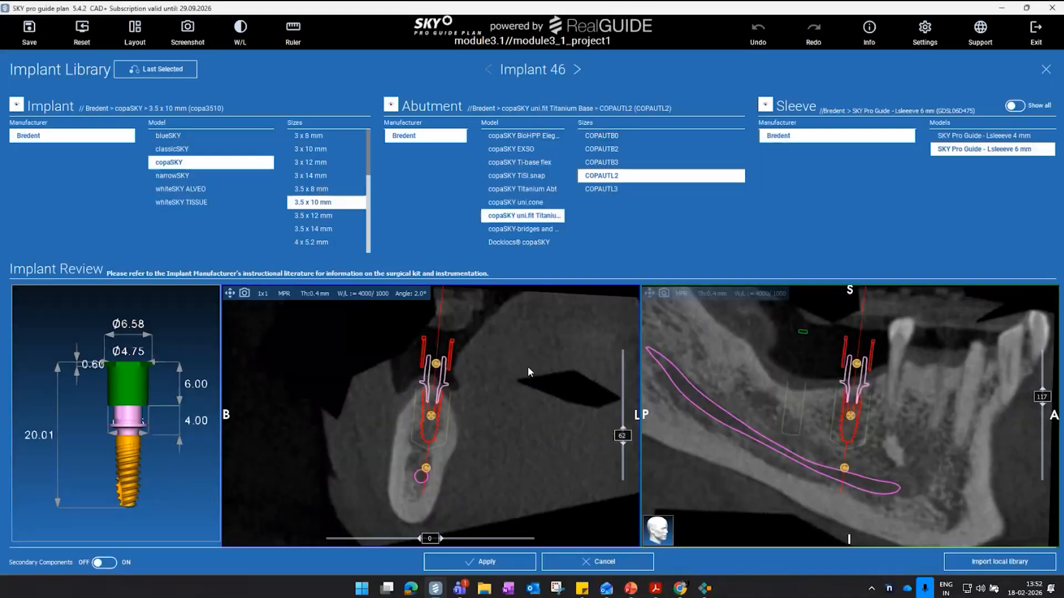
left_click(480, 562)
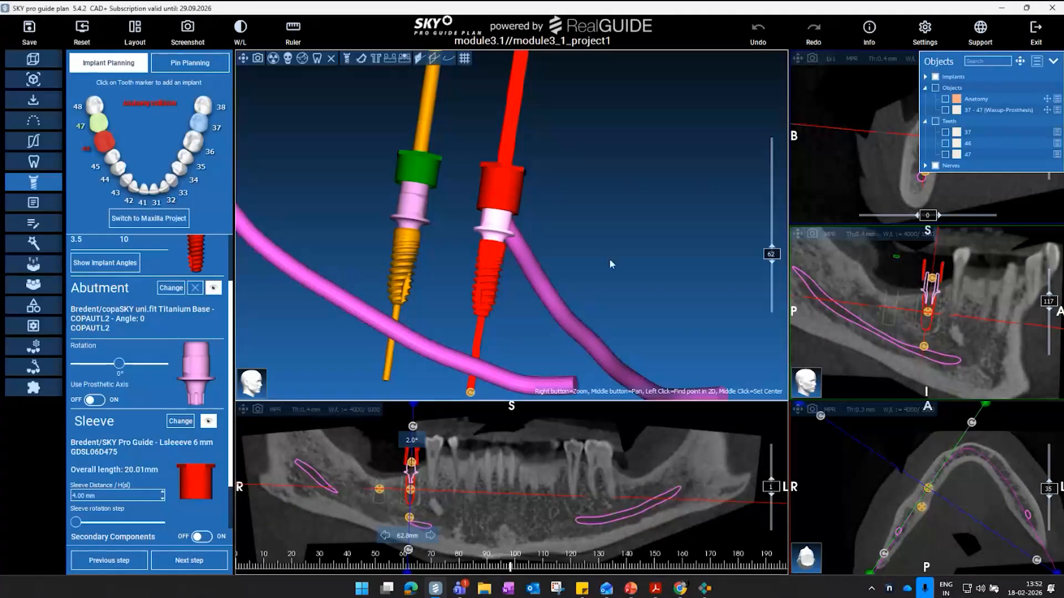
- Hide implant 47's abutment and the nerves in the 3D view
left_click(400, 239)
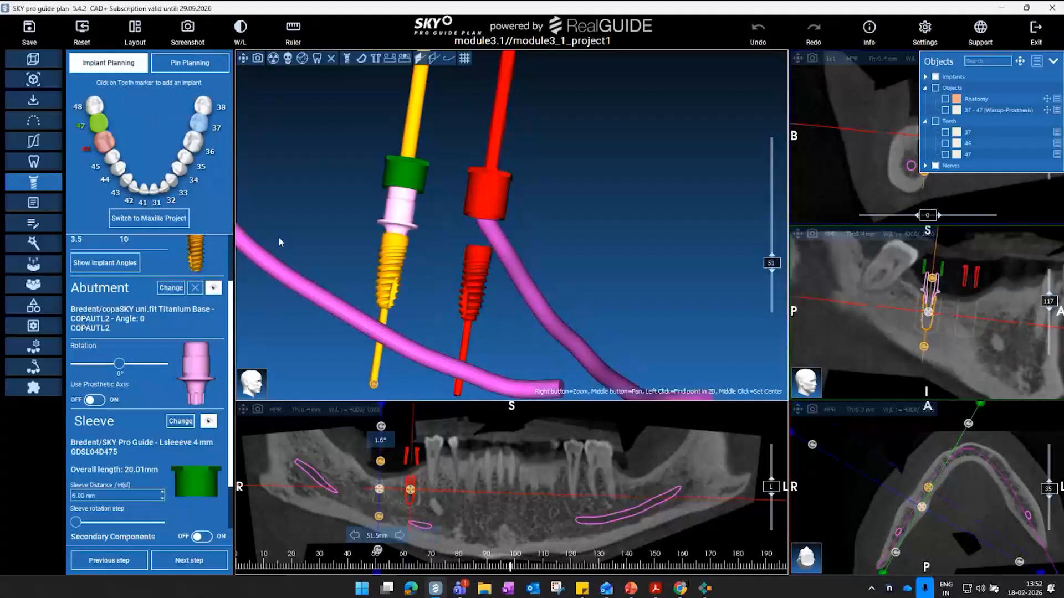
left_click(214, 288)
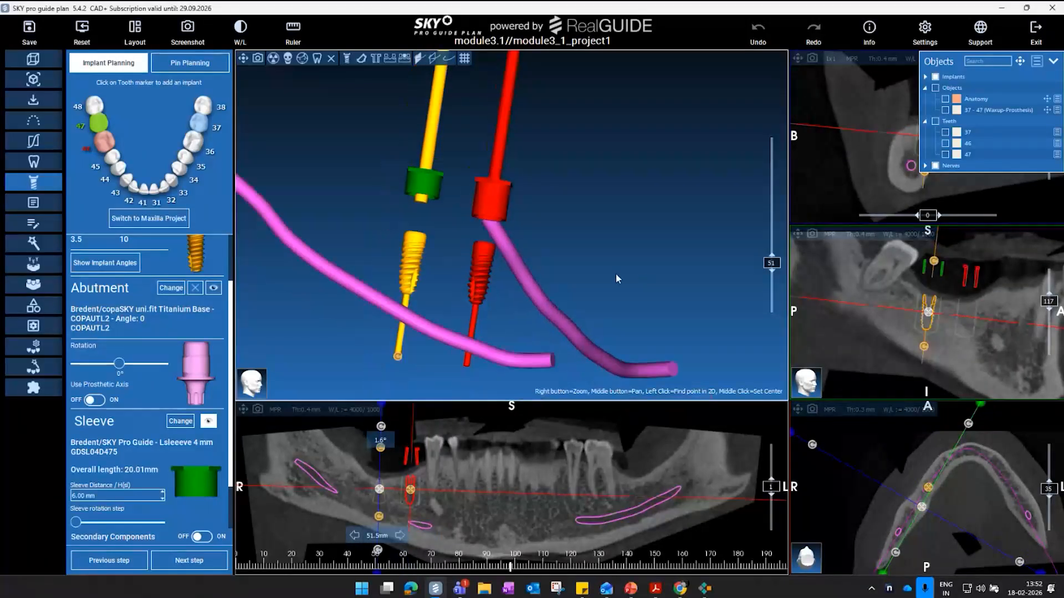
left_click(936, 166)
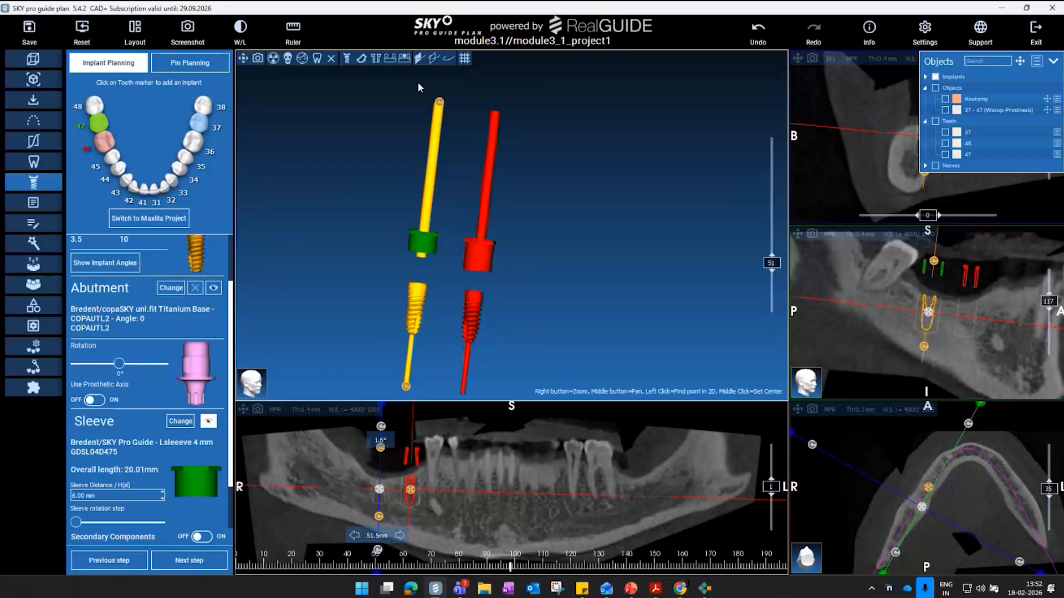
- Show the Anatomy object and inspect how closely the sleeves of implants 46 and 47 sit to the gingiva
left_click(389, 58)
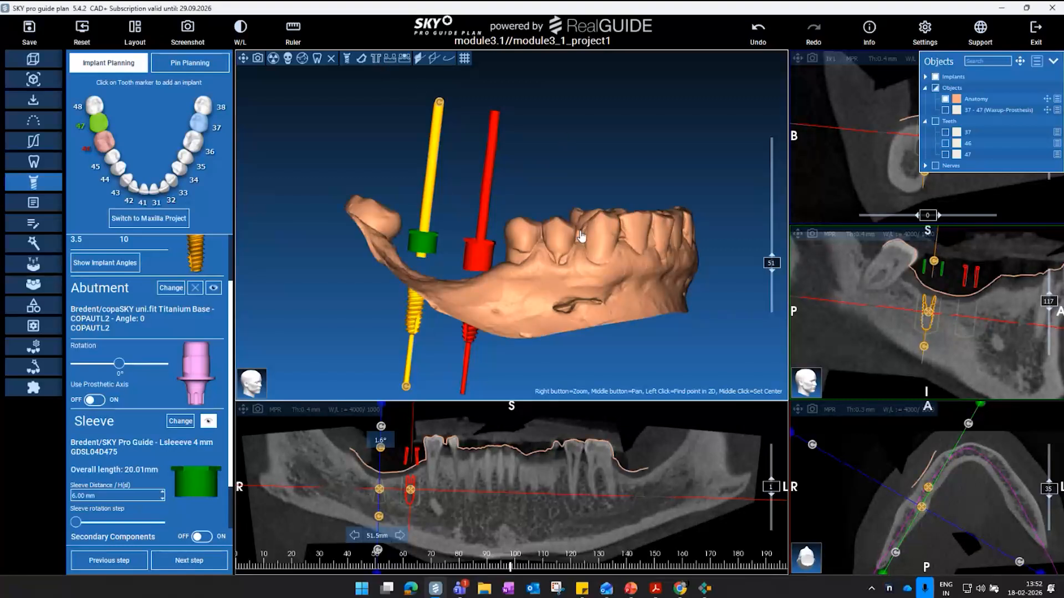
left_click_drag(565, 267, 598, 246)
middle_click(522, 321)
scroll(468, 275, "up", 4)
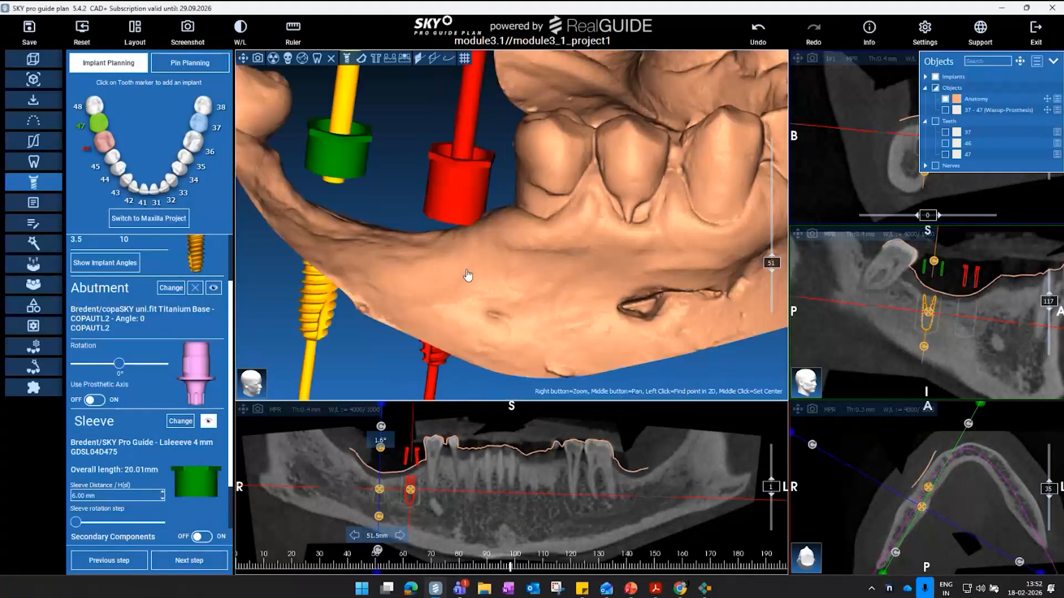
scroll(484, 230, "down", 1)
left_click_drag(484, 235, 444, 283)
scroll(468, 287, "down", 2)
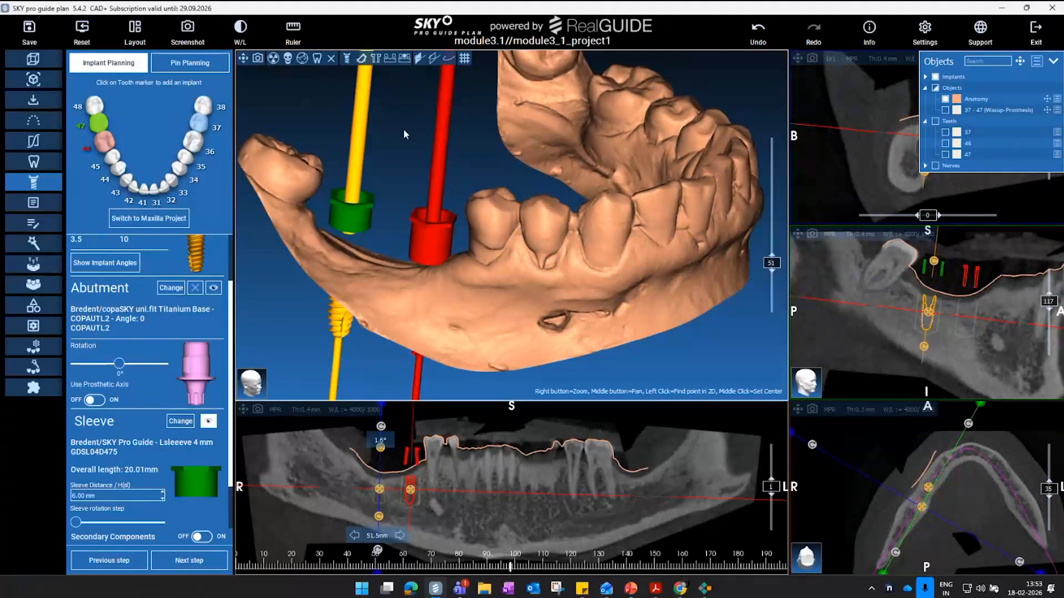
- Toggle the sleeves off and on, and hide the Anatomy object to view both sleeves above their implants up close
left_click(376, 57)
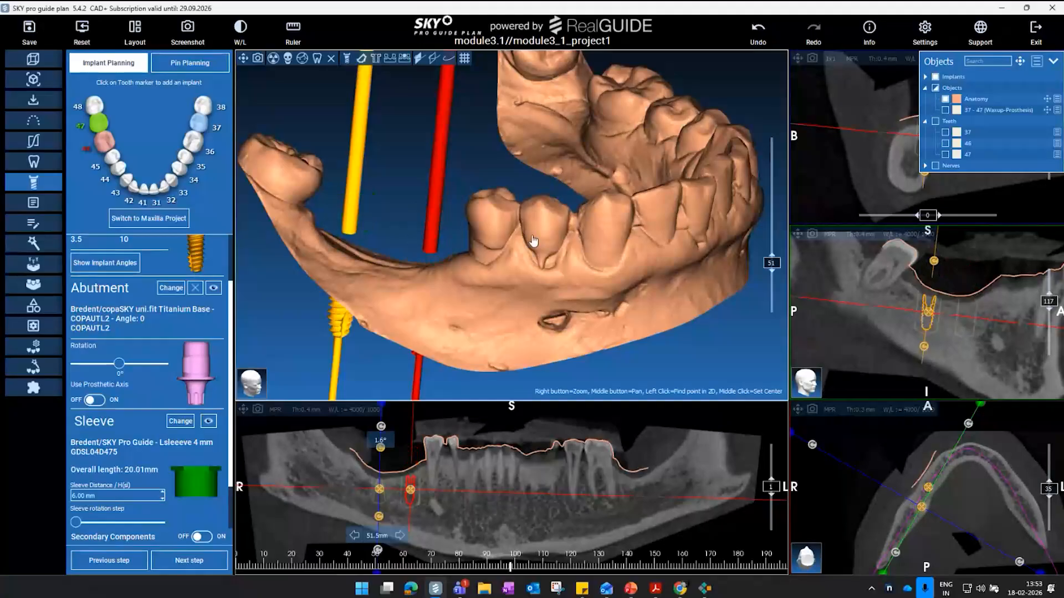
left_click(377, 58)
left_click(386, 59)
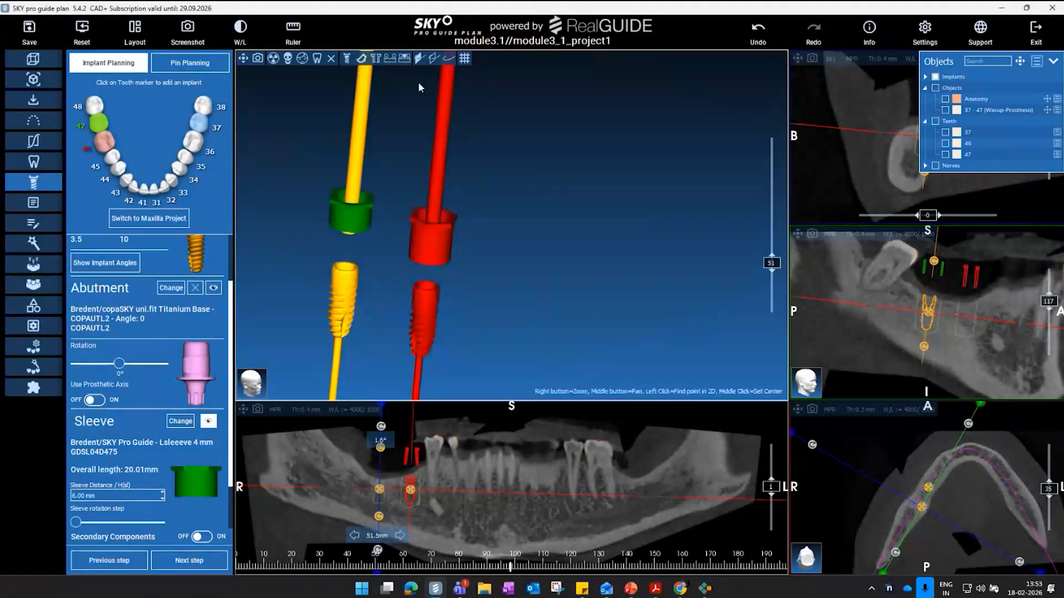
left_click_drag(558, 302, 576, 316)
right_click_drag(576, 316, 584, 171)
middle_click_drag(584, 172, 592, 235)
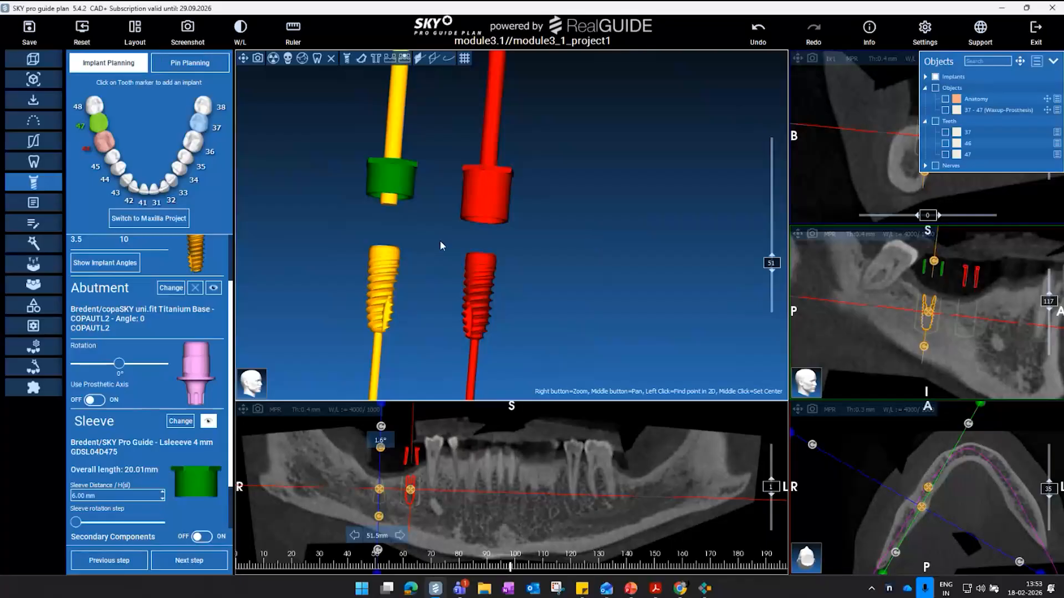
- Compare the sleeve type, overall length and sleeve distance of implants 46 and 47, and switch to PowerPoint
scroll(155, 457, "down", 1)
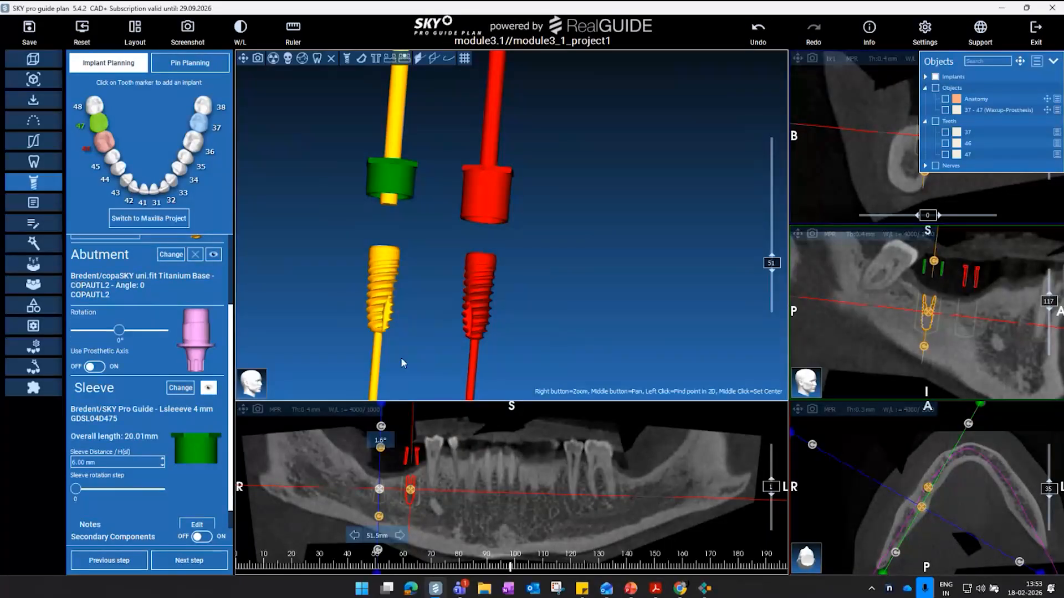
scroll(157, 368, "up", 1)
scroll(159, 308, "up", 2)
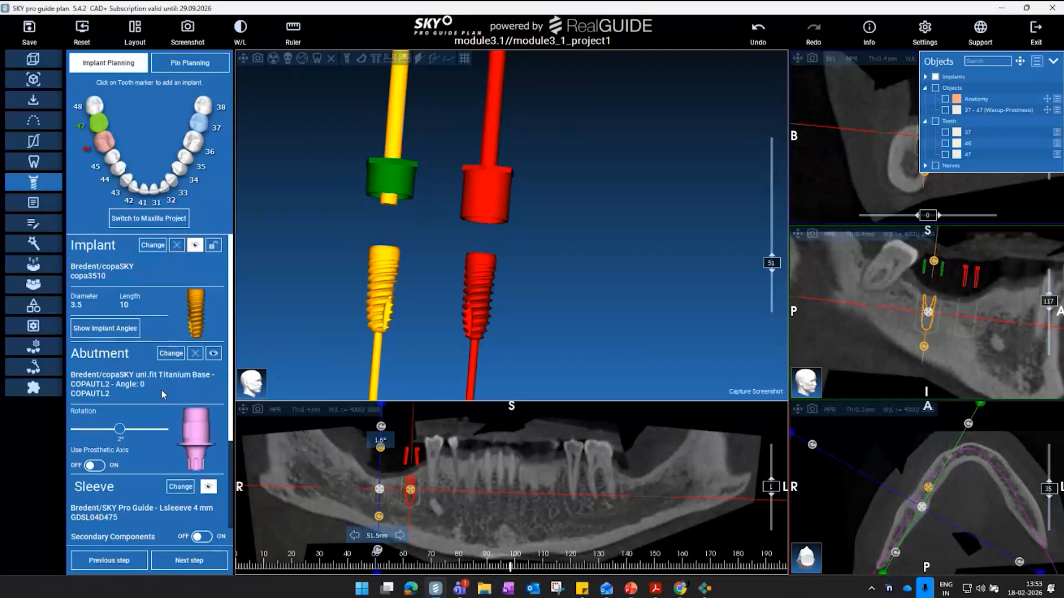
scroll(158, 427, "down", 4)
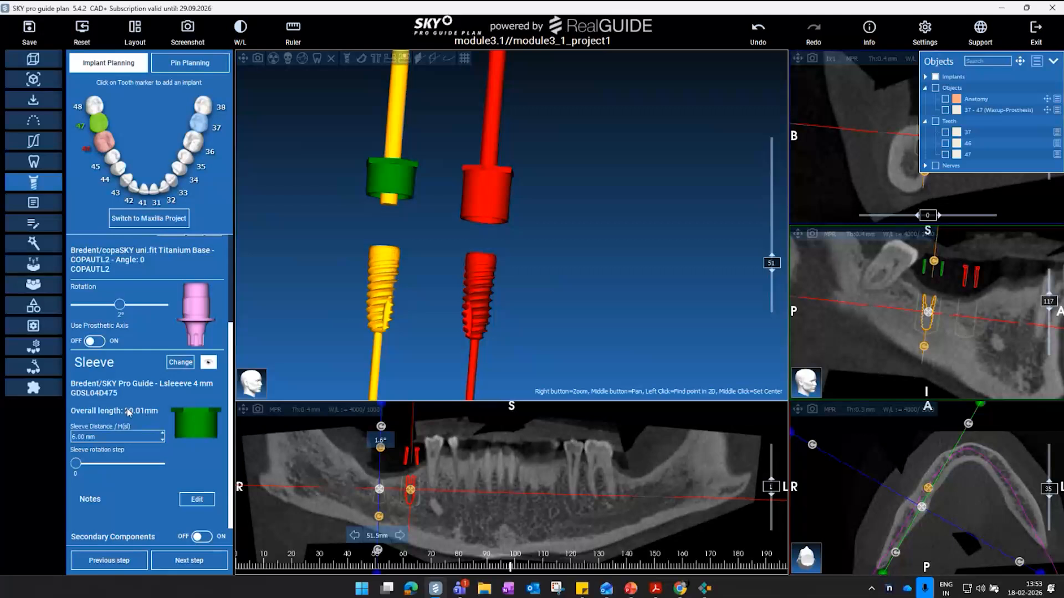
left_click(491, 204)
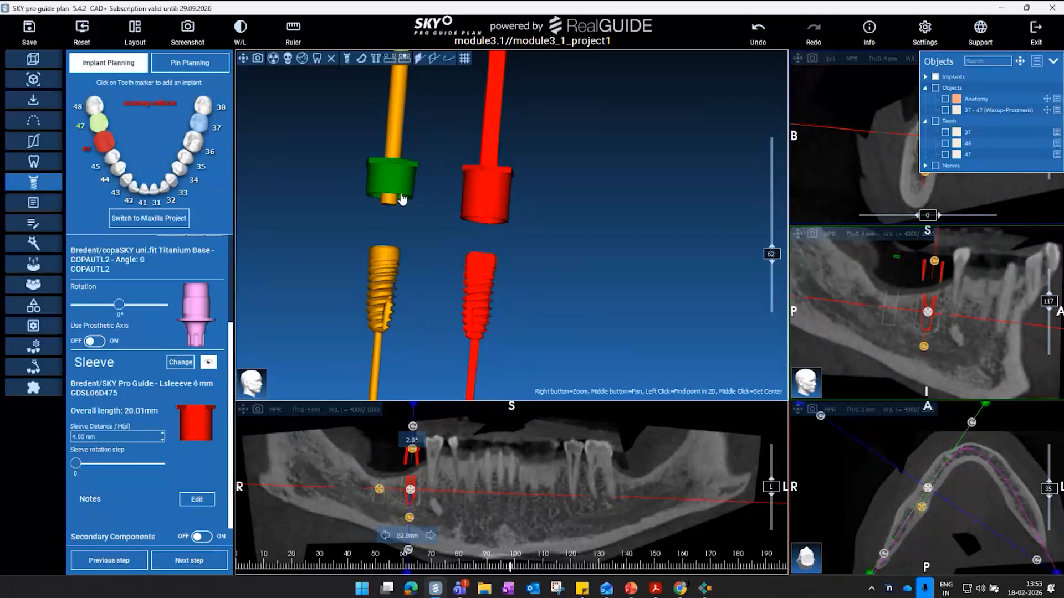
left_click(401, 199)
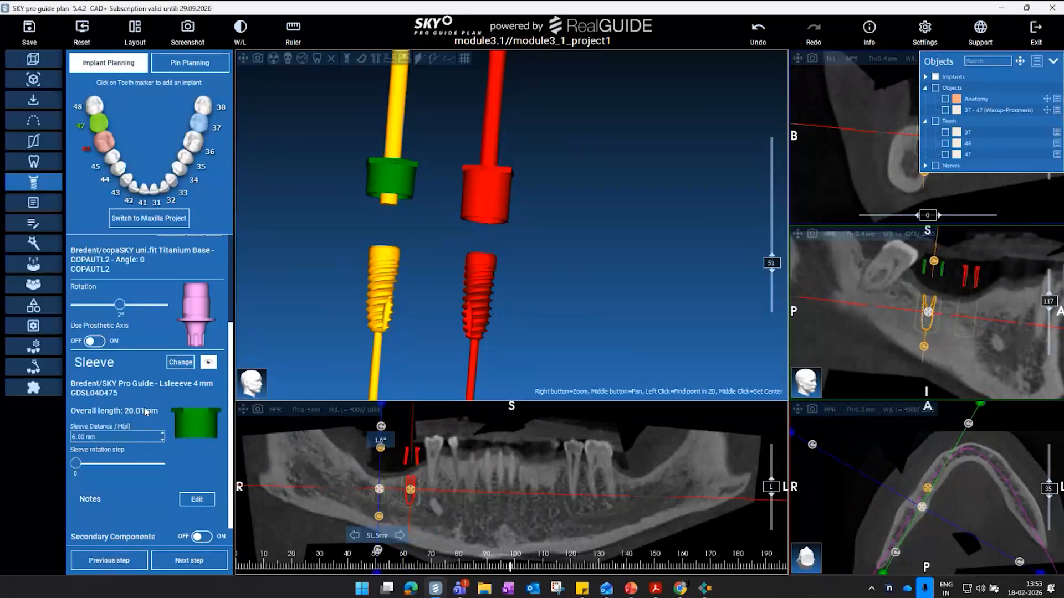
left_click(462, 191)
left_click(404, 182)
left_click(498, 198)
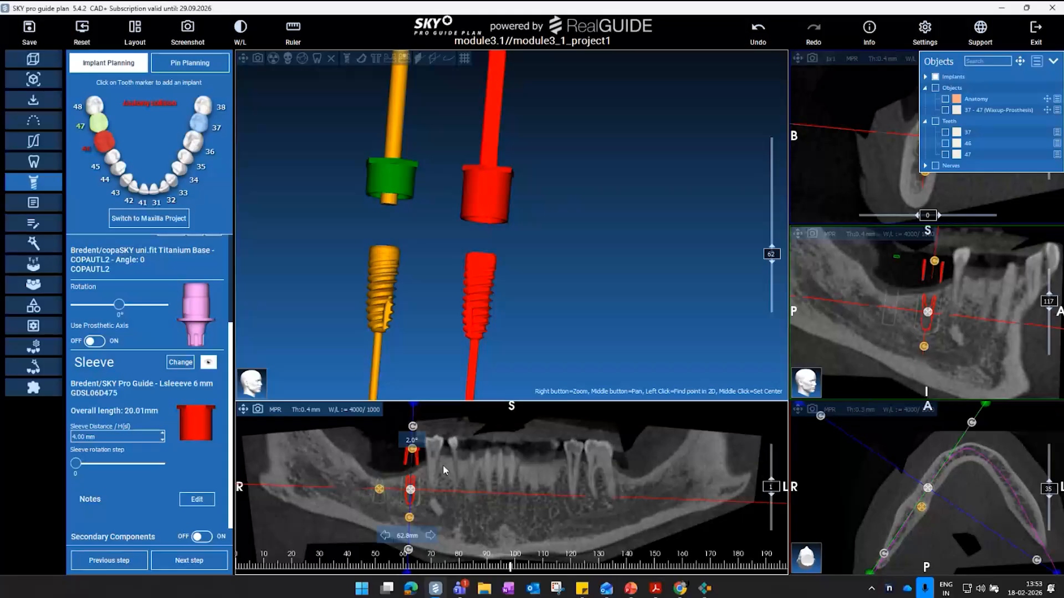
left_click(632, 594)
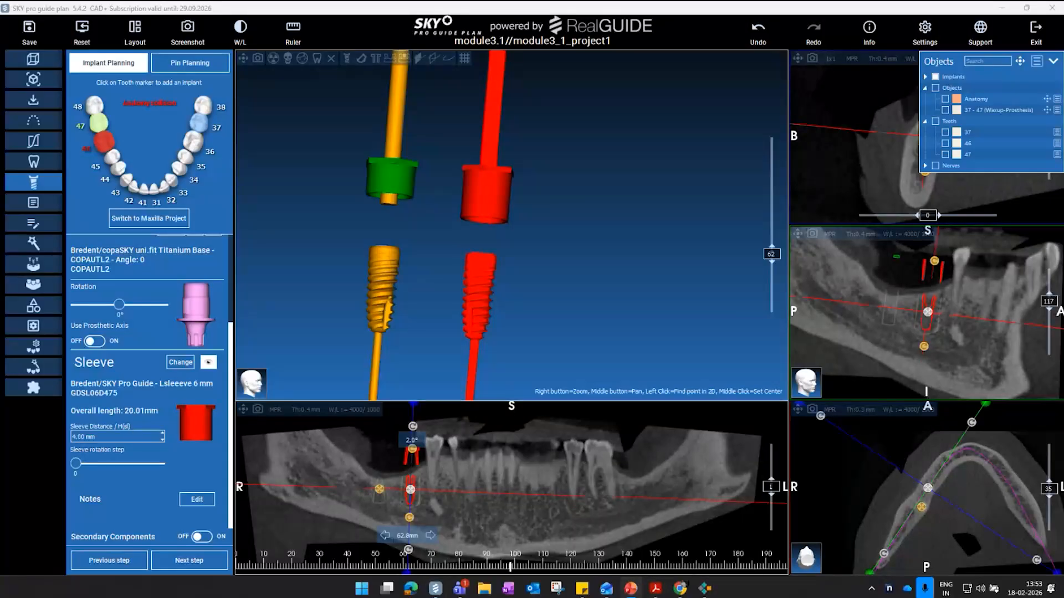
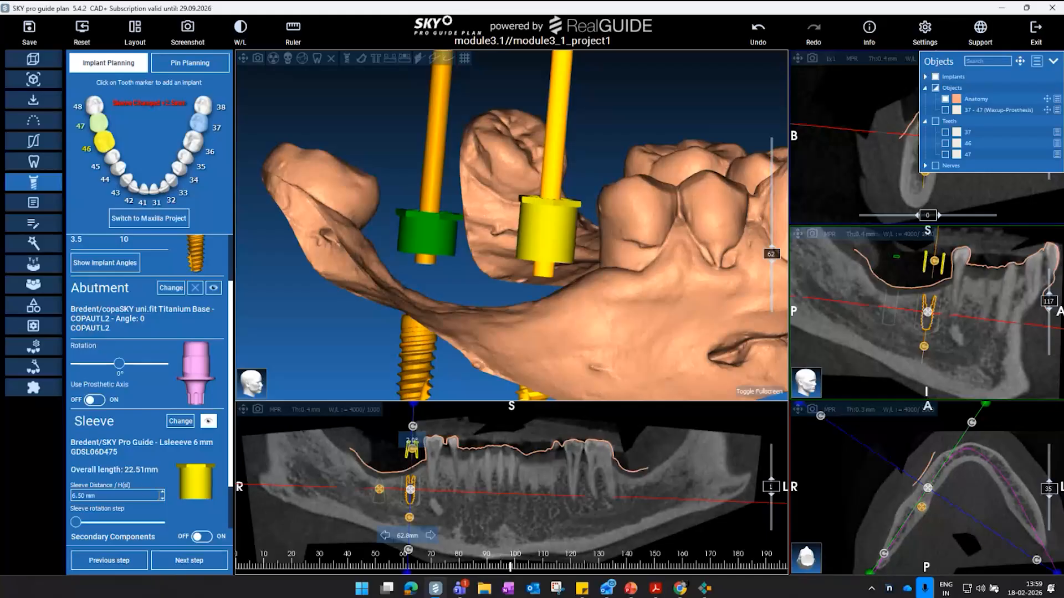
- Lower implant 46's sleeve distance to 4.00 mm, and replace its sleeve with SKY Pro Guide - Lsleeeve 4 mm
left_click(164, 499)
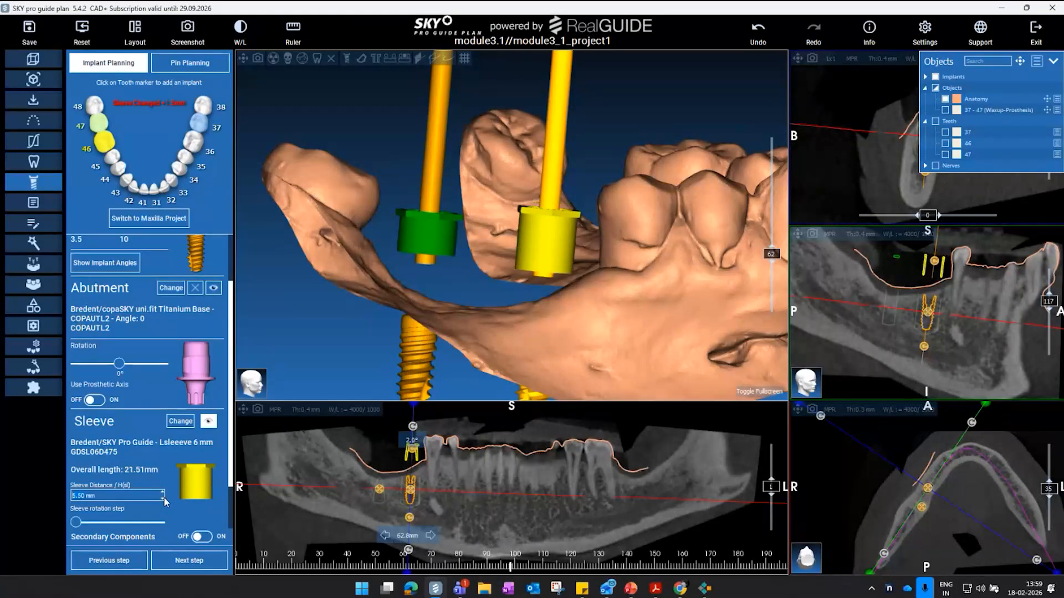
left_click(163, 499)
left_click(163, 499)
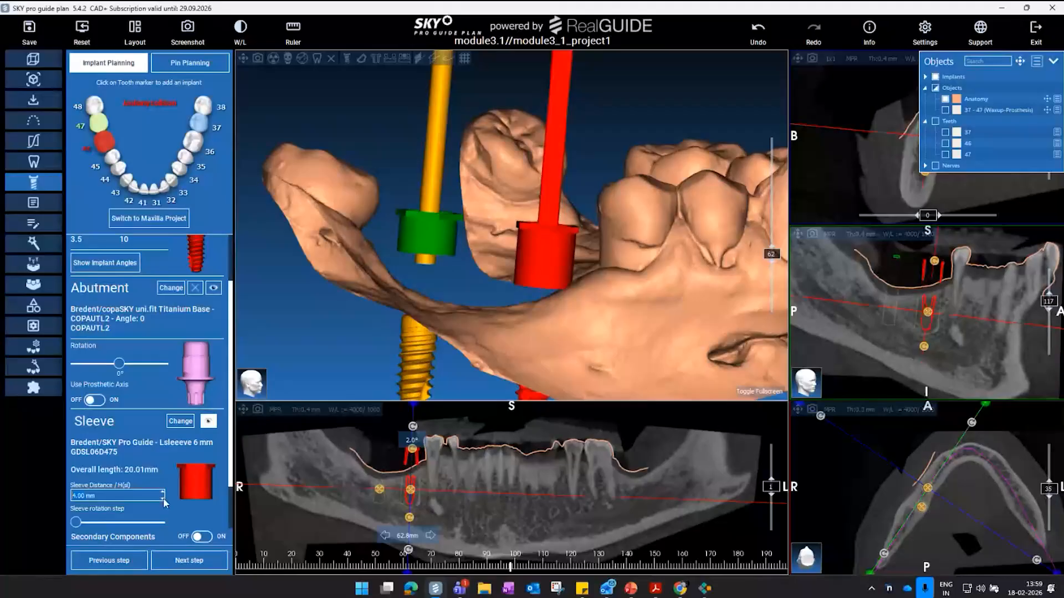
left_click(187, 423)
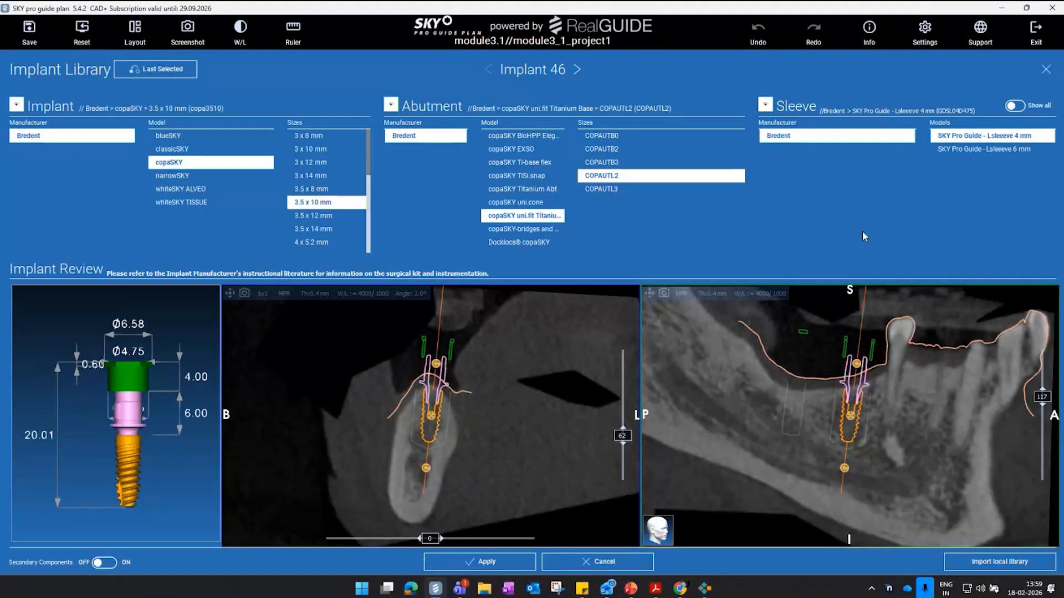
left_click(511, 563)
- Add a copaSKY 3.5 x 10 mm implant at 37 with the Lsleeeve 4 mm sleeve and the copaSKY Titanium Abt COPAPF15 15° abutment
left_click_drag(615, 265, 586, 260)
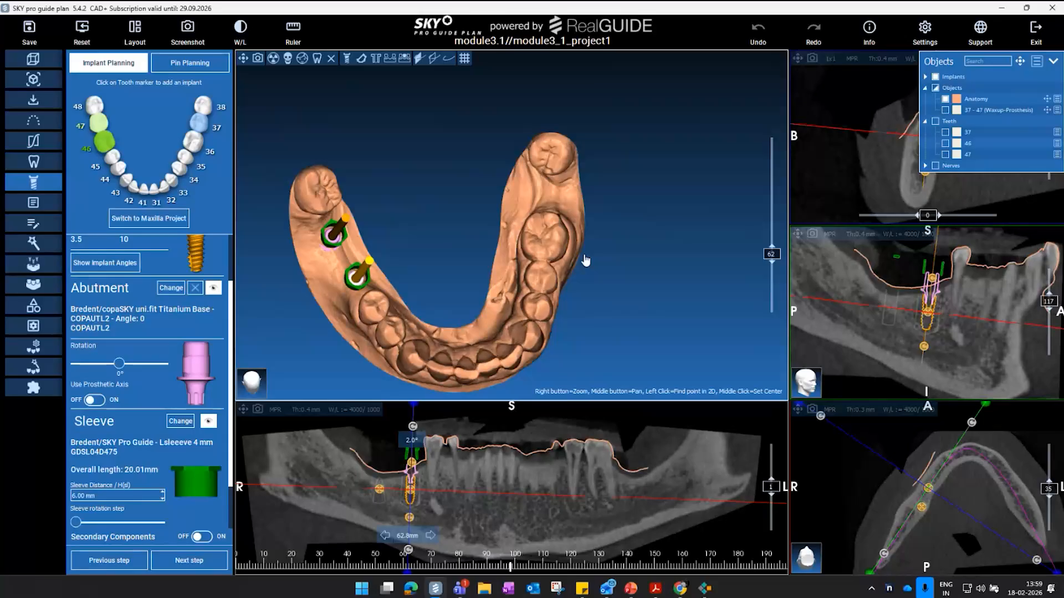
left_click_drag(651, 232, 663, 258)
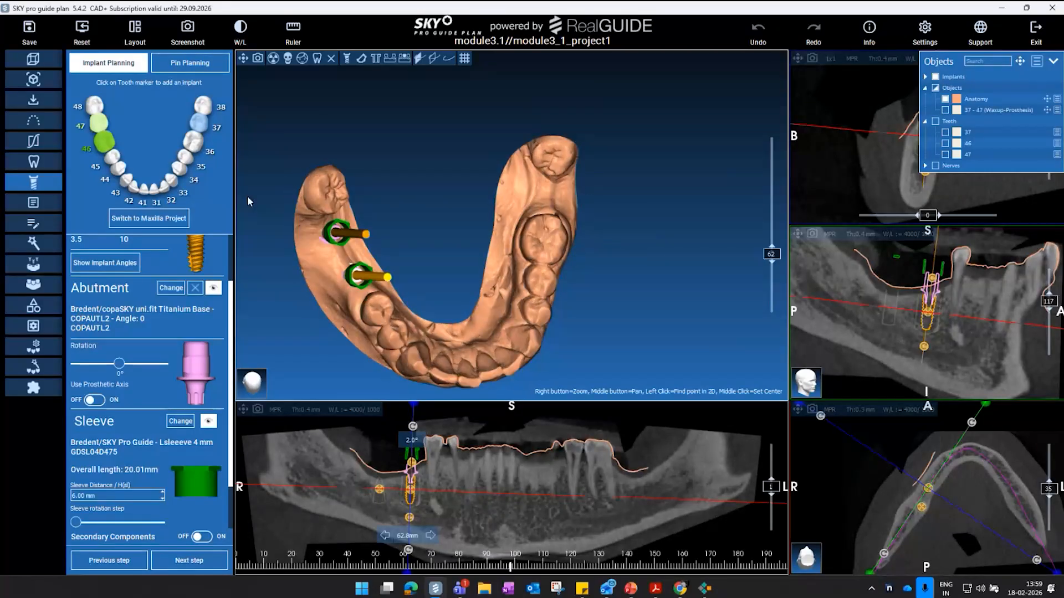
left_click(199, 123)
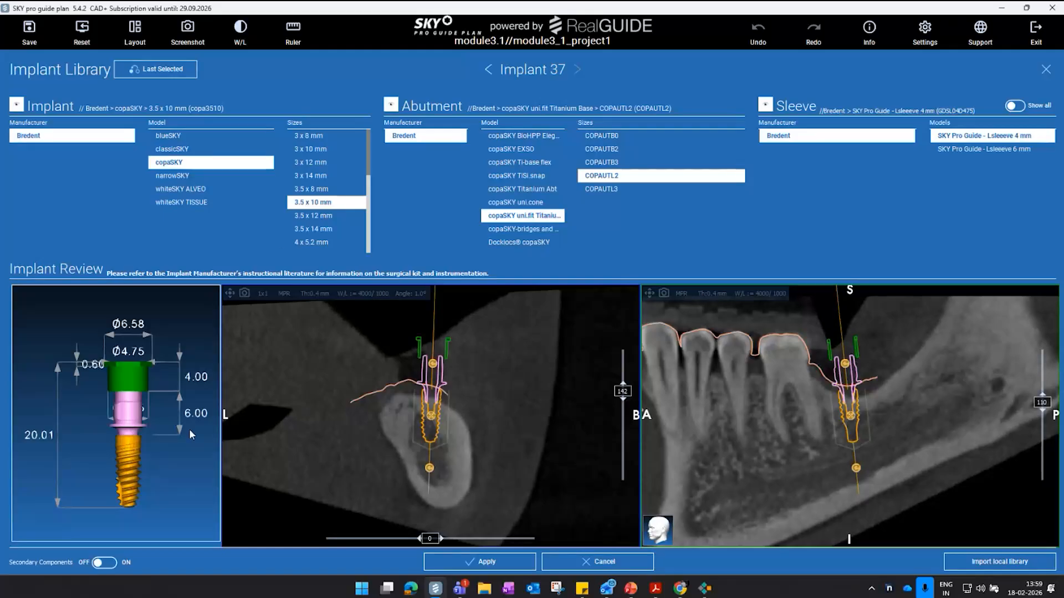
mouse_move(436, 424)
left_click_drag(436, 424, 433, 431)
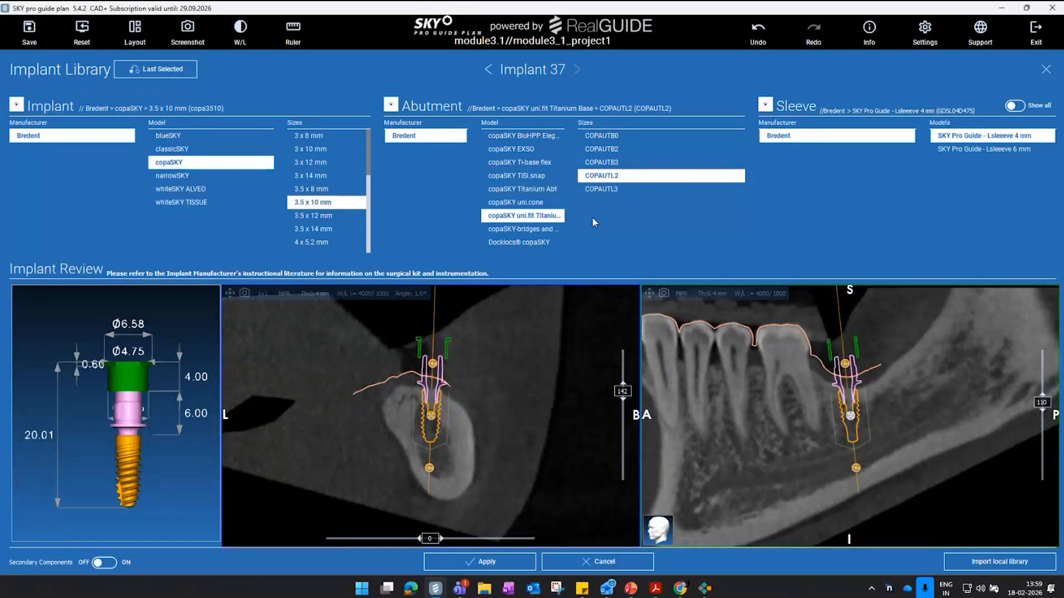
left_click(537, 190)
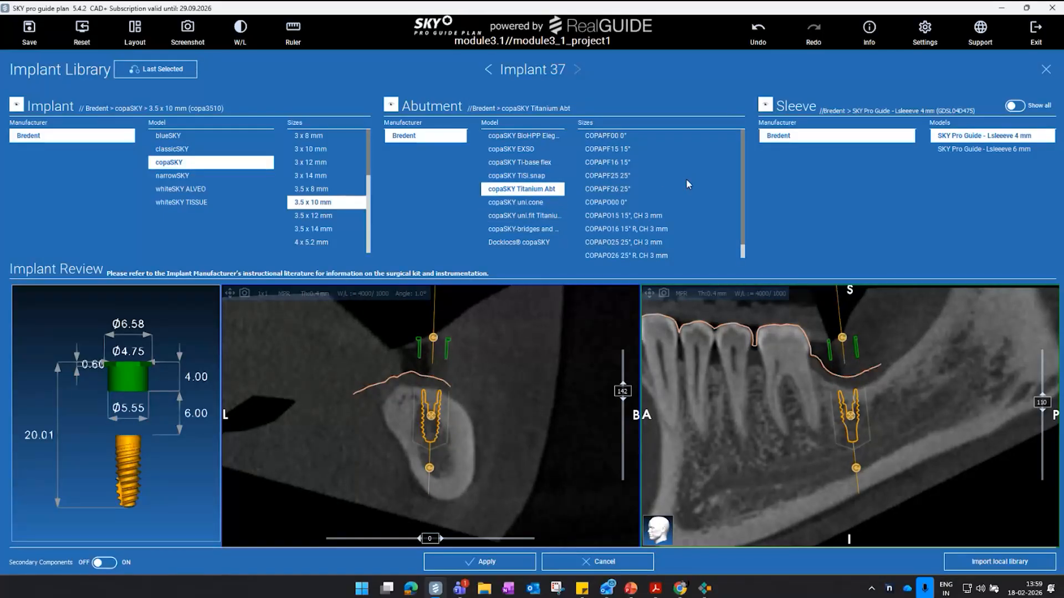
left_click(623, 153)
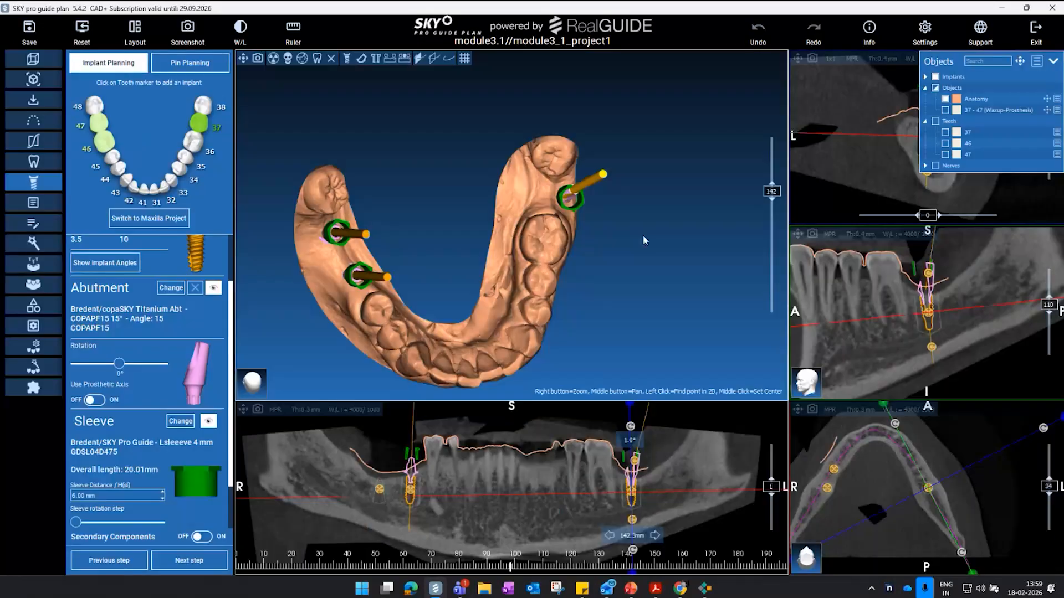
- Hide the guide sleeves and select implant 37 to inspect its angled abutment against the arch
left_click_drag(643, 236, 645, 206)
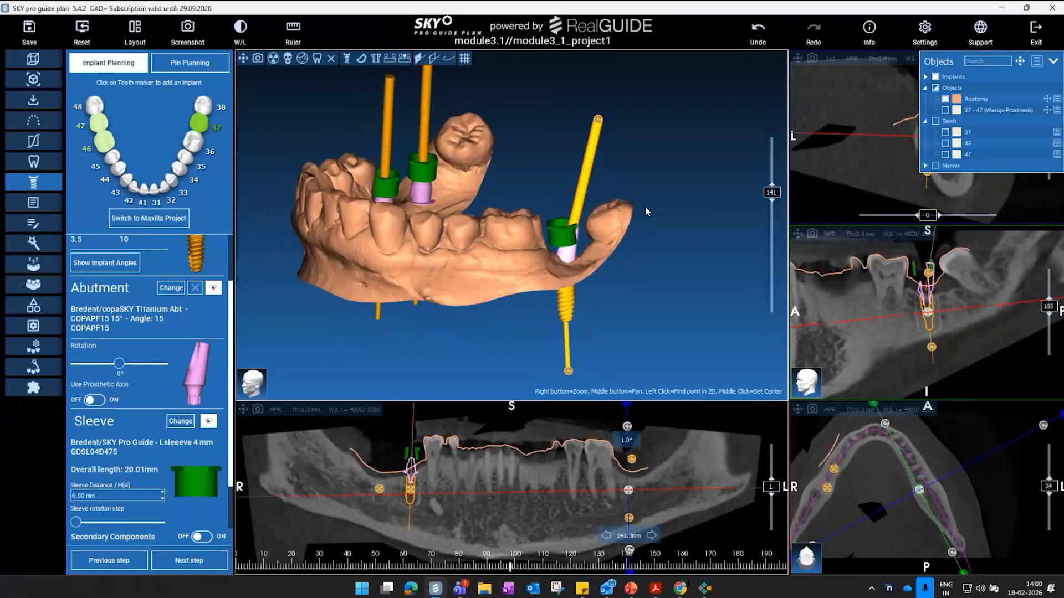
left_click(389, 60)
scroll(654, 238, "up", 1)
left_click_drag(655, 239, 635, 252)
left_click(650, 284)
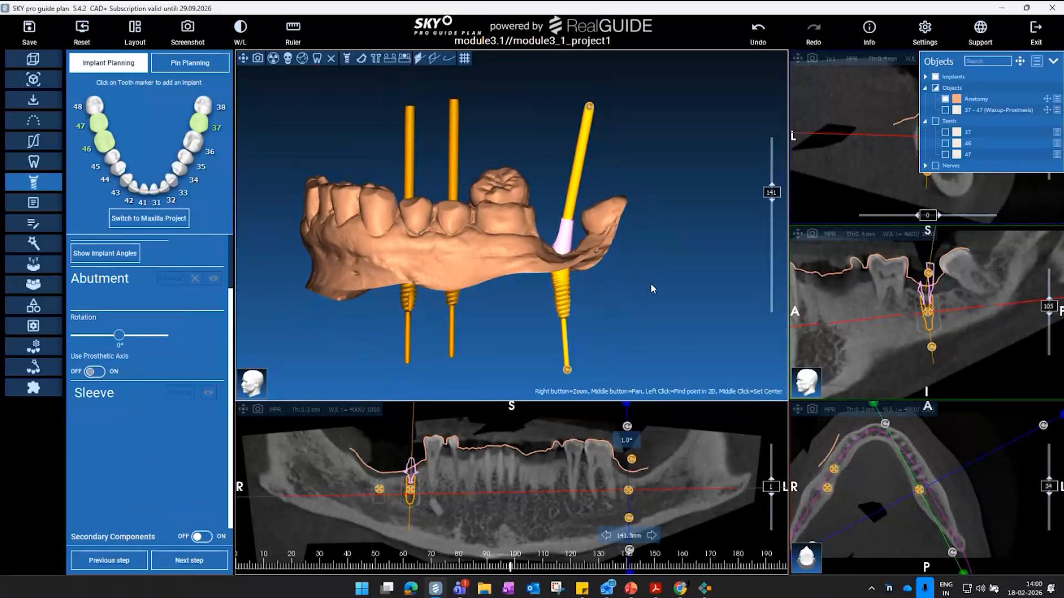
left_click(561, 233)
left_click_drag(644, 217, 576, 247)
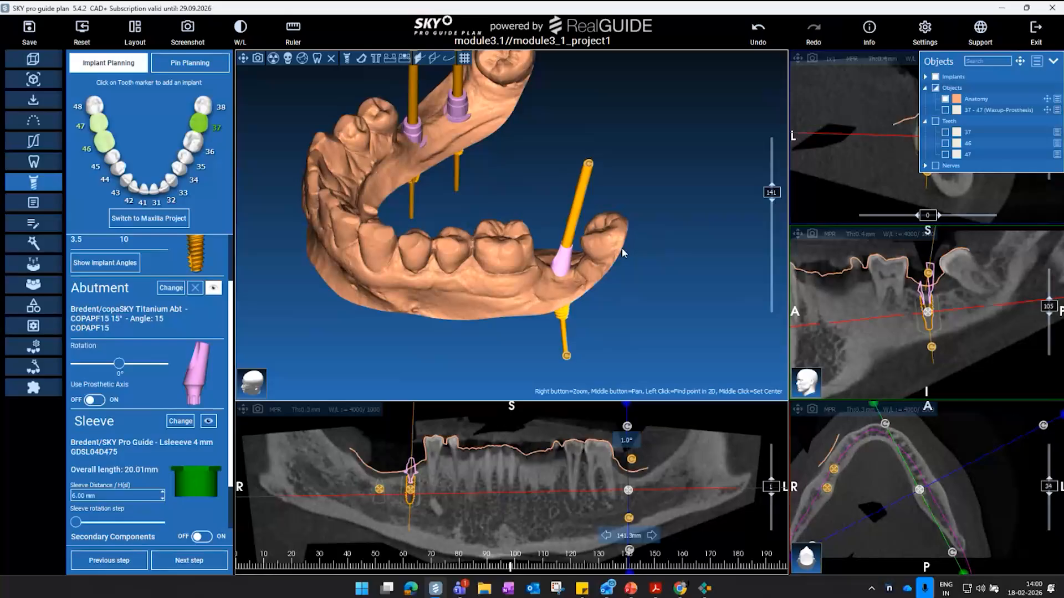
left_click_drag(504, 269, 400, 331)
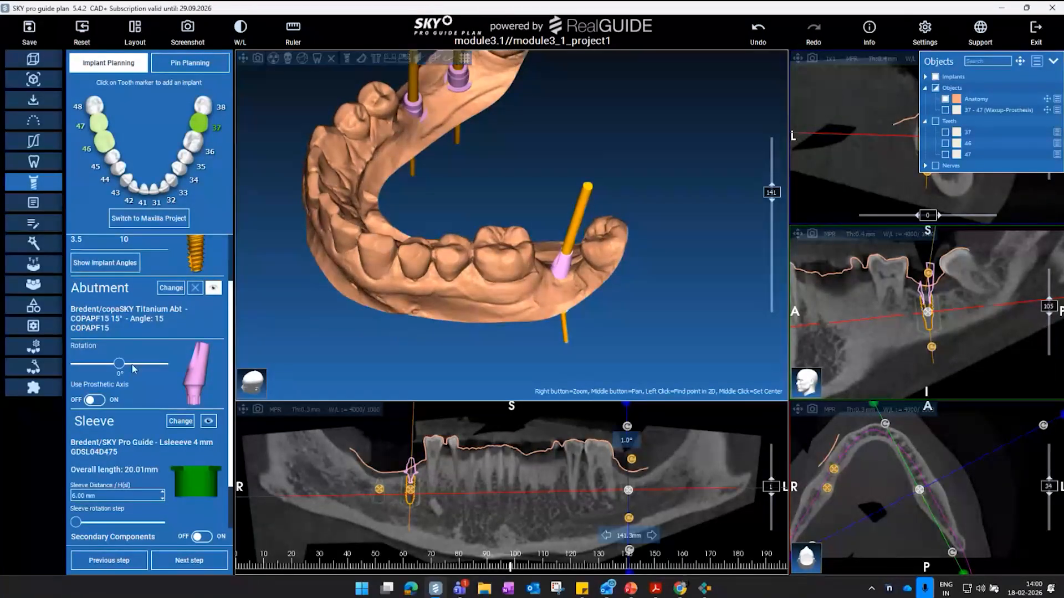
- Rotate the angled abutment on implant 37 to 132° and check its screw channel direction from above
left_click_drag(123, 367, 142, 347)
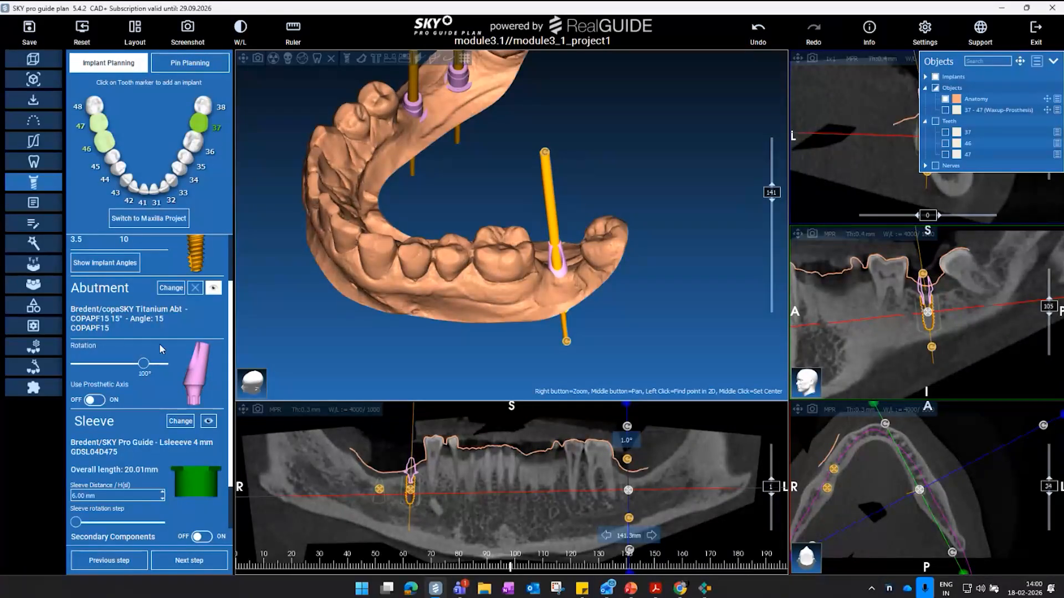
left_click_drag(711, 236, 516, 346)
left_click_drag(148, 366, 152, 366)
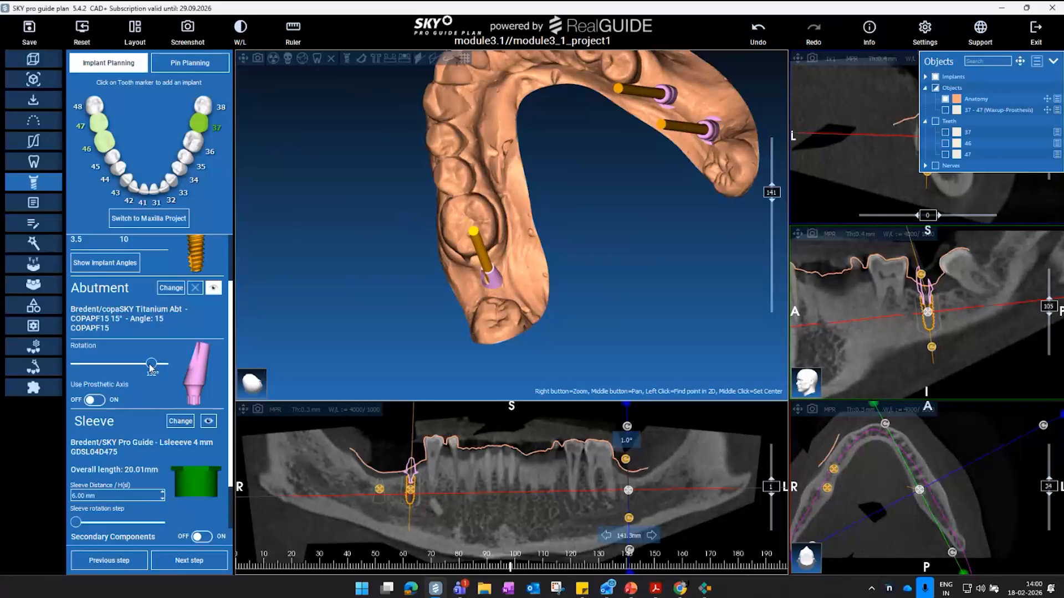
left_click_drag(543, 267, 566, 272)
left_click(479, 248)
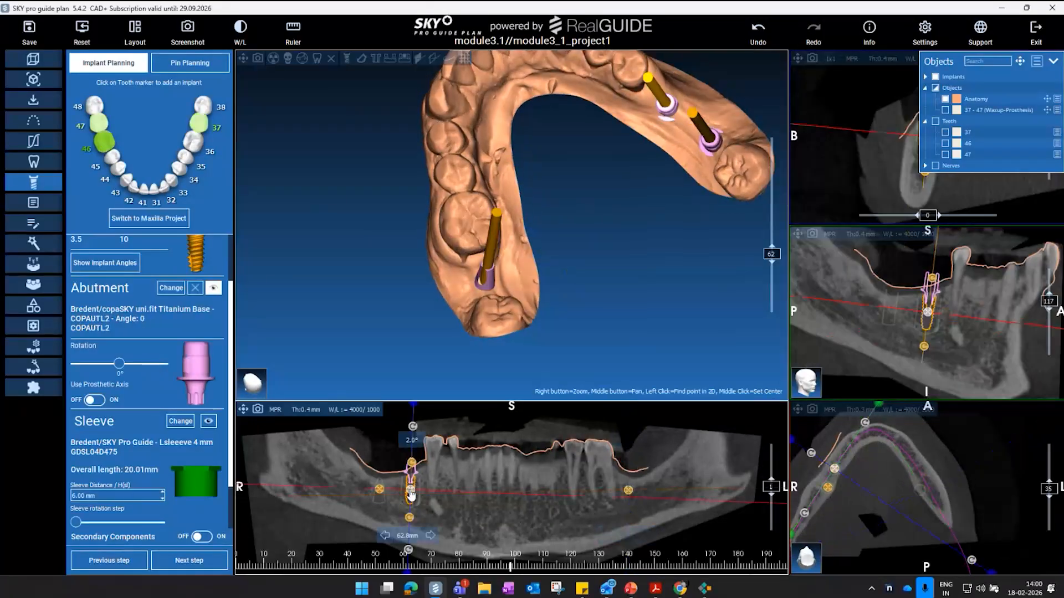
- Select implant 37 and adjust its tilt and position in the 3D model, checking it from the occlusal and side directions
left_click(491, 248)
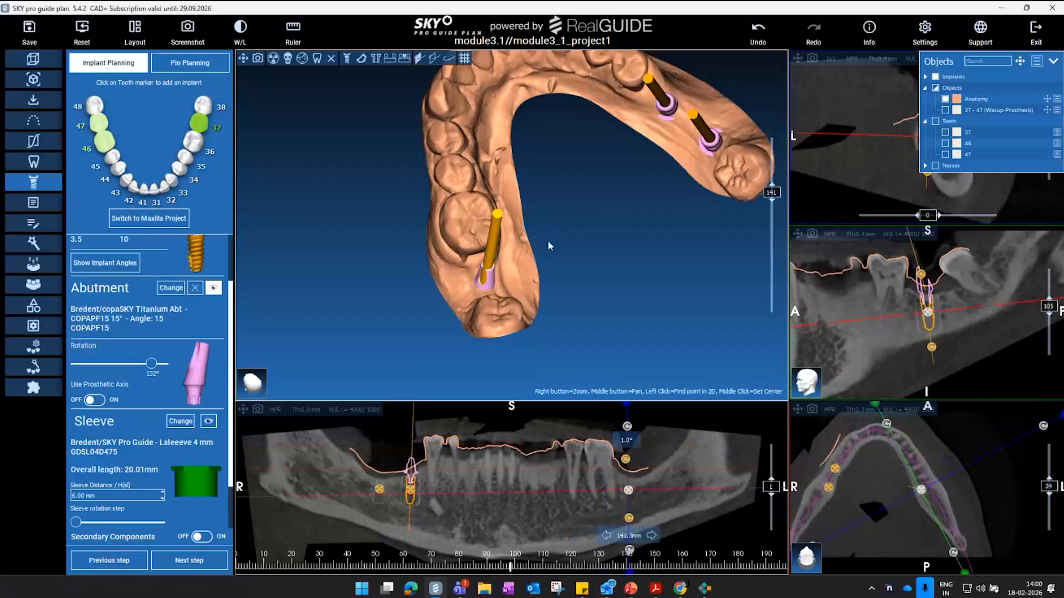
left_click_drag(548, 243, 546, 220)
left_click_drag(492, 187, 481, 186)
left_click_drag(531, 223, 480, 278)
left_click_drag(546, 289, 606, 268)
left_click_drag(558, 162, 564, 163)
left_click_drag(612, 196, 601, 283)
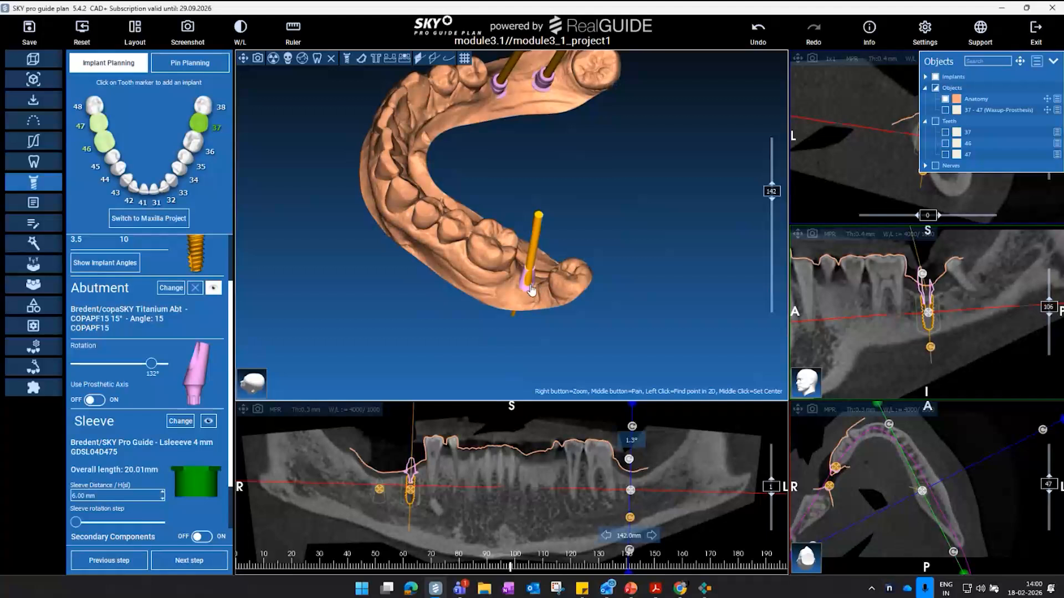
left_click_drag(537, 290, 532, 277)
left_click_drag(602, 250, 654, 155)
left_click_drag(622, 274, 658, 276)
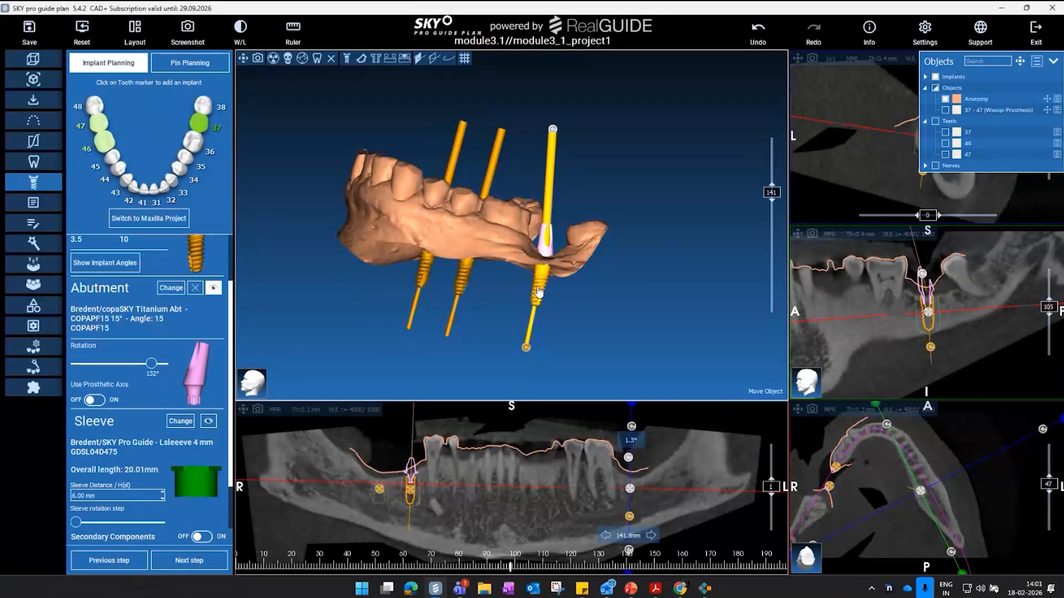
mouse_move(566, 288)
left_mouse_down()
mouse_move(596, 275)
mouse_move(586, 291)
left_mouse_up()
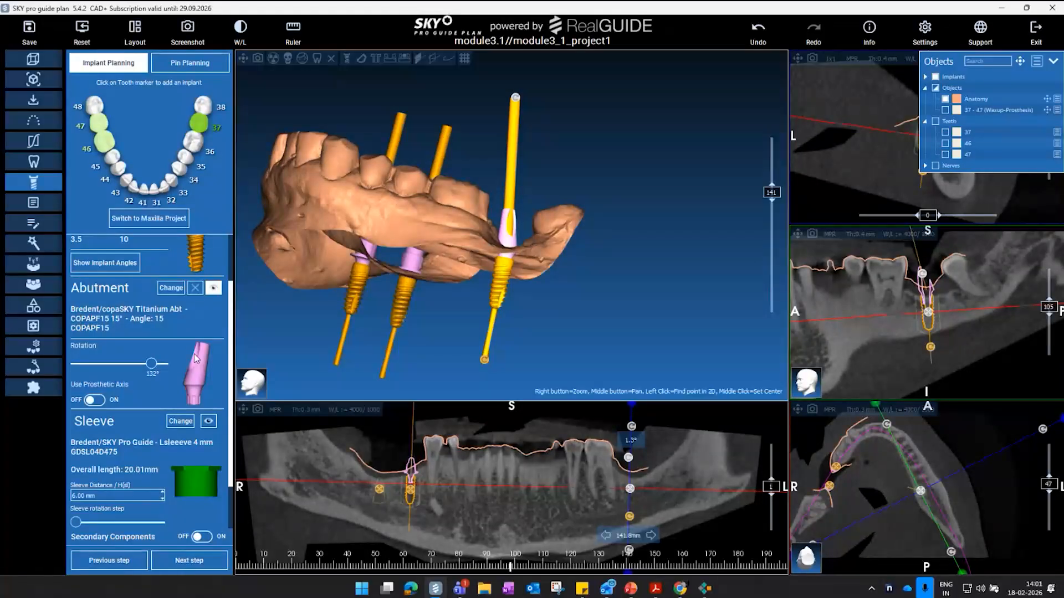
- Switch on Use Prosthetic Axis for implant 37 and try abutment rotations down to -35°, dismissing the collision warnings
left_click(95, 400)
scroll(563, 301, "up", 1)
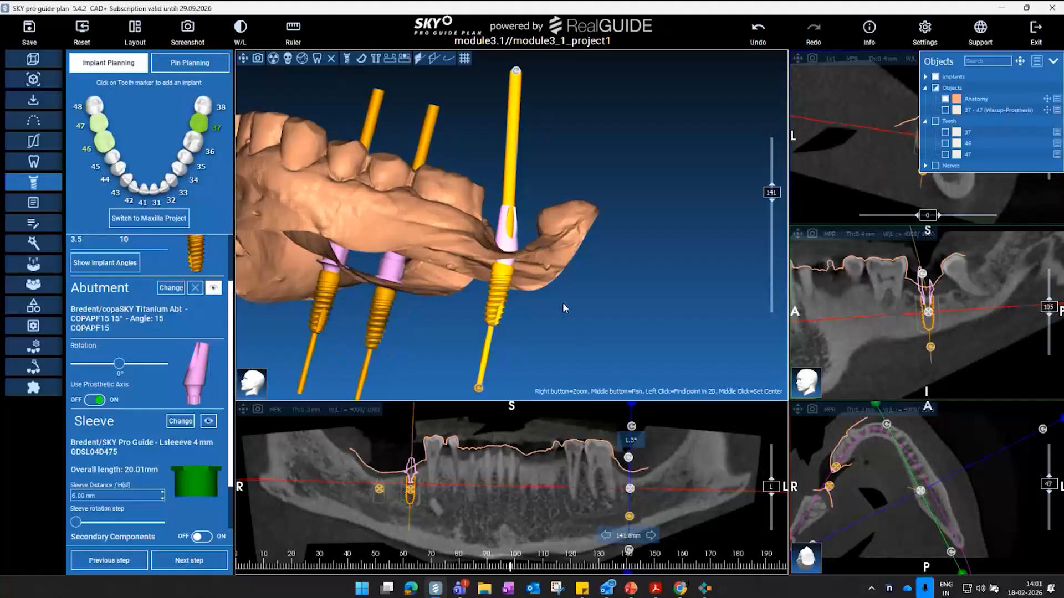
scroll(563, 301, "up", 2)
middle_click_drag(563, 301, 561, 259)
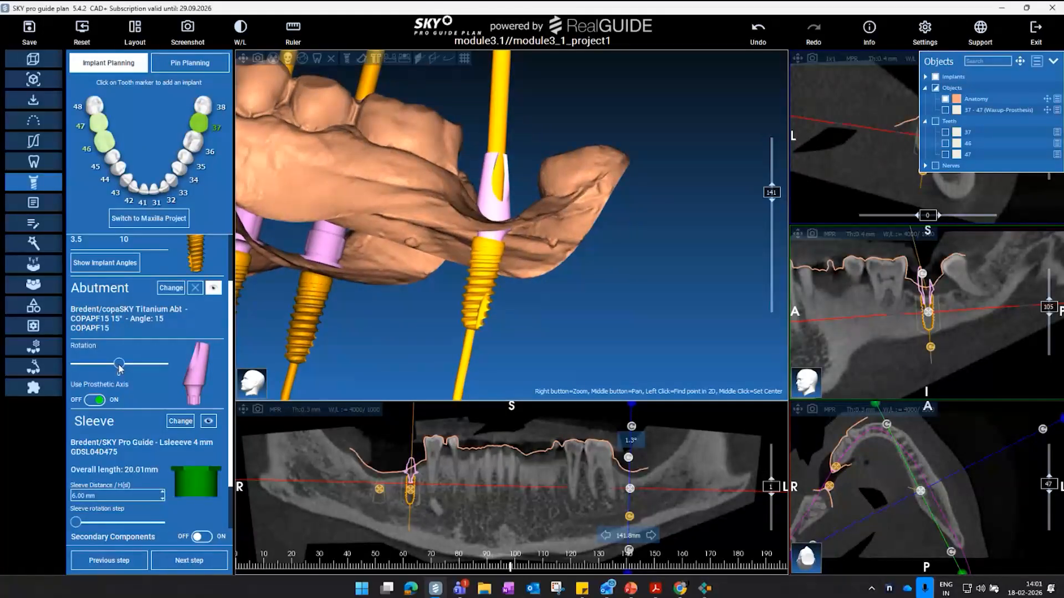
left_click_drag(118, 366, 138, 368)
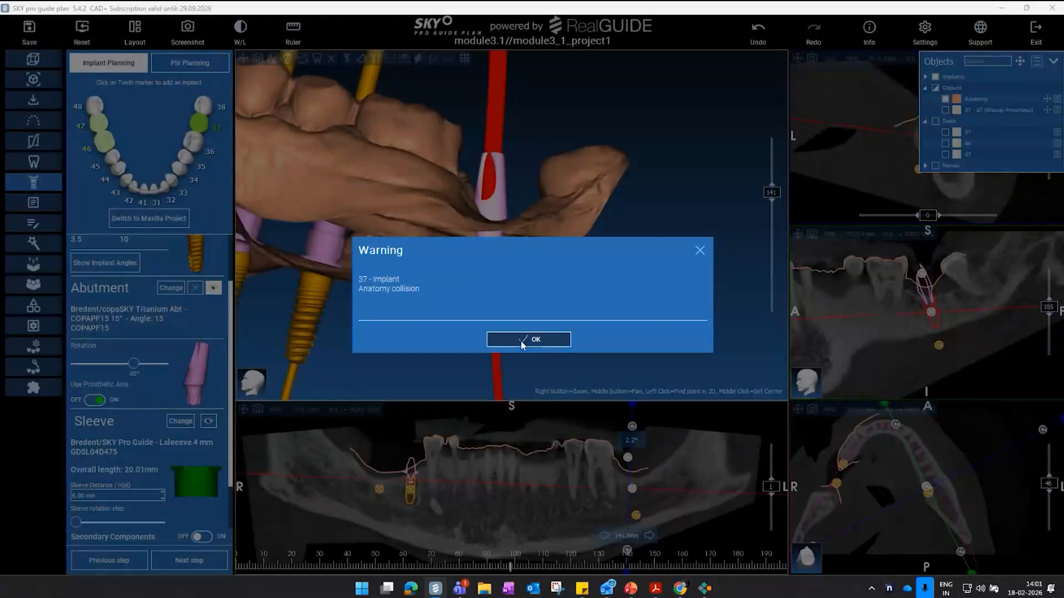
left_click(557, 340)
left_click_drag(136, 367, 112, 368)
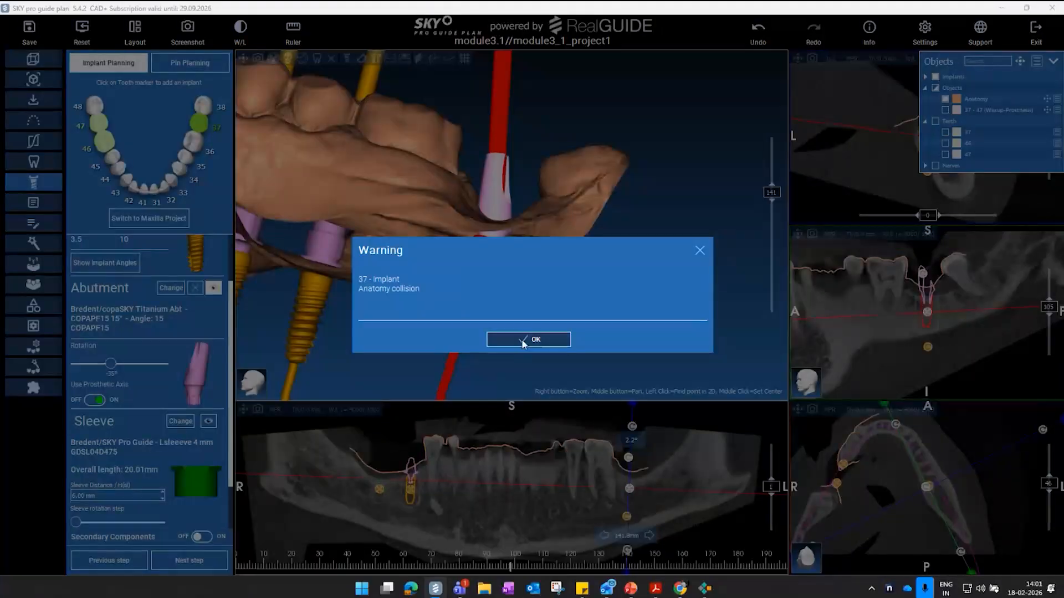
left_click(524, 341)
- Try a rotation of -73° on implant 37's abutment, and settle on 36°
scroll(613, 249, "down", 5)
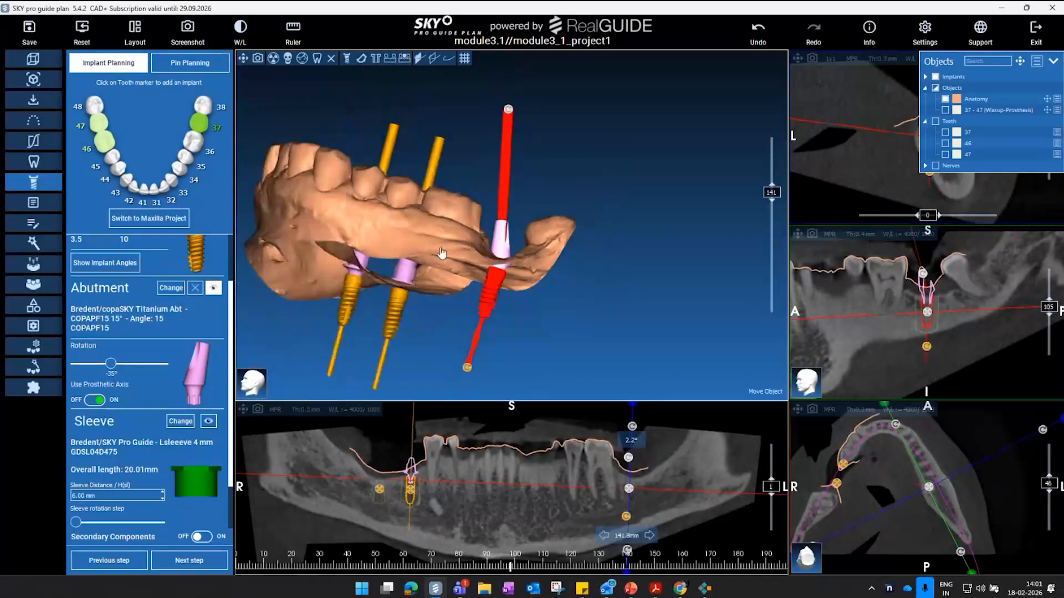
left_click_drag(111, 364, 102, 364)
left_click(549, 343)
key("Return")
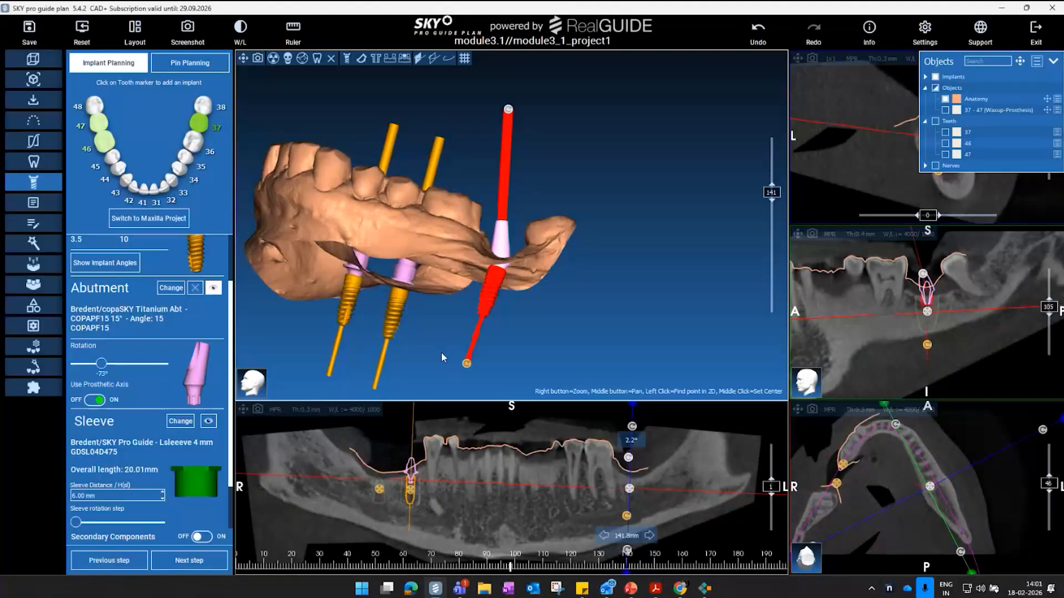
left_click_drag(107, 364, 135, 365)
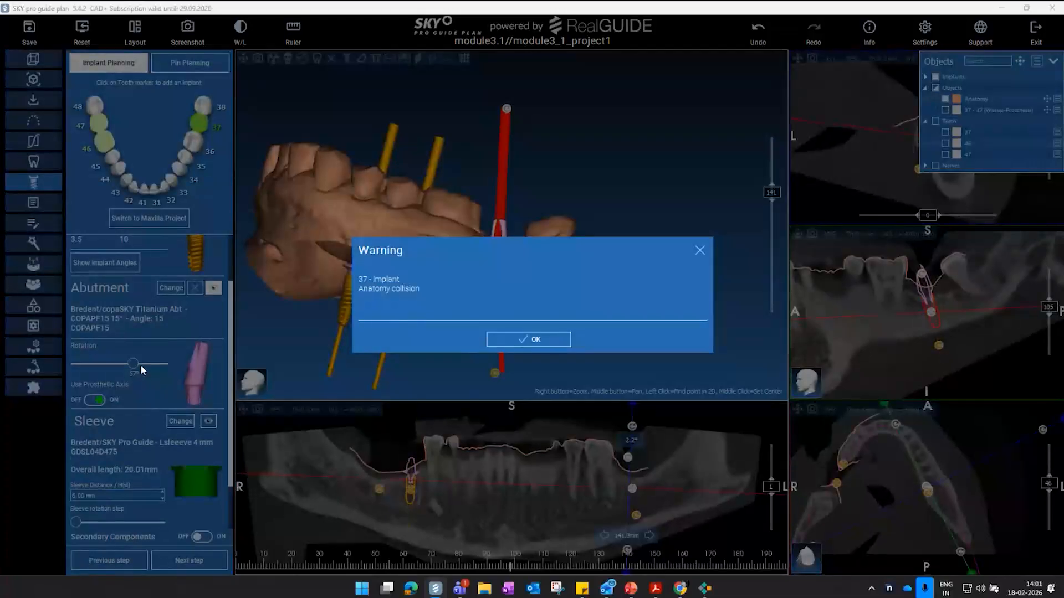
left_click(541, 339)
left_click_drag(133, 364, 128, 364)
- Hide the Anatomy object and toggle implant 37's abutment off and on to compare the implant axis with the abutment axis
mouse_move(540, 265)
left_mouse_down()
mouse_move(485, 340)
mouse_move(534, 245)
mouse_move(528, 262)
left_mouse_up()
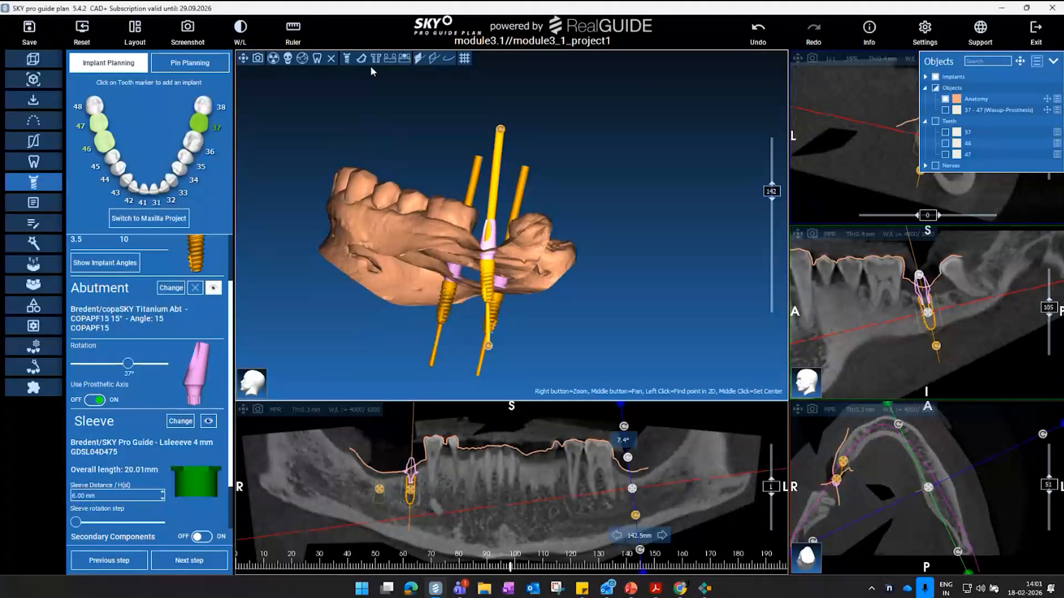
scroll(620, 235, "up", 2)
left_click_drag(619, 236, 440, 284)
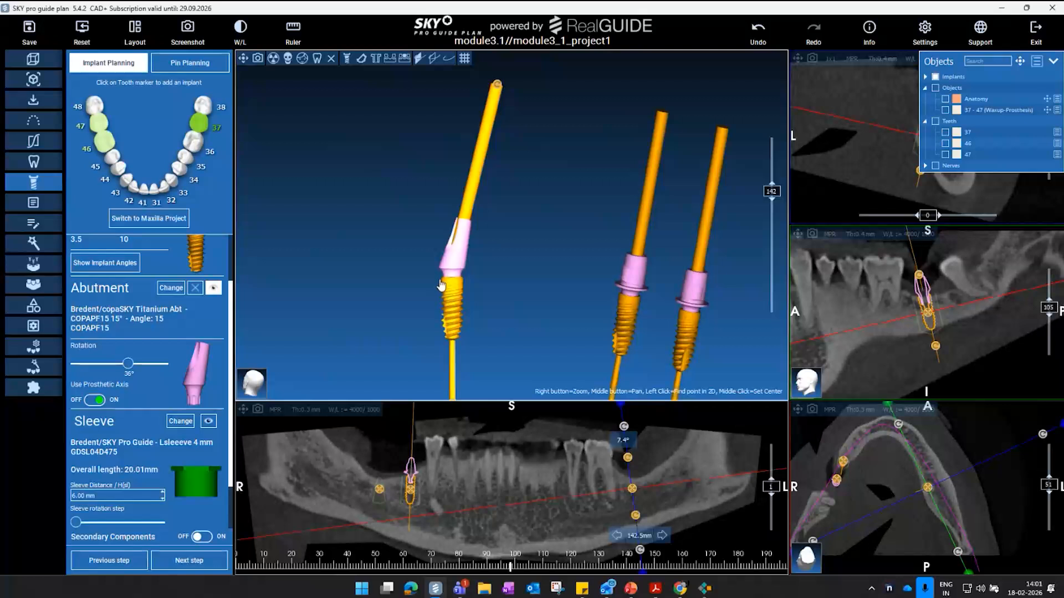
left_click(212, 288)
scroll(514, 235, "down", 1)
middle_click_drag(514, 235, 511, 250)
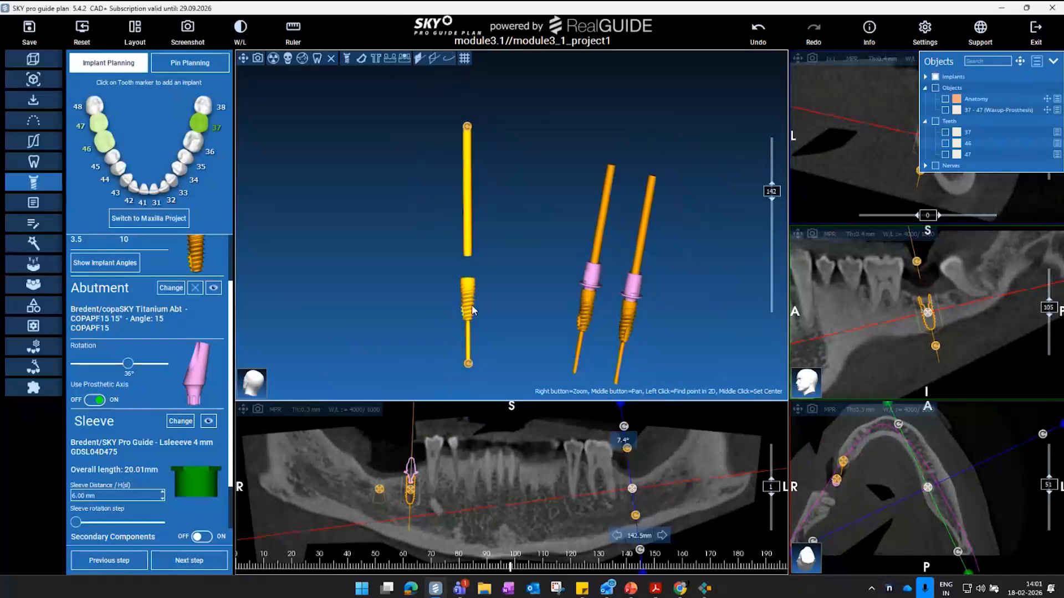
left_click(213, 288)
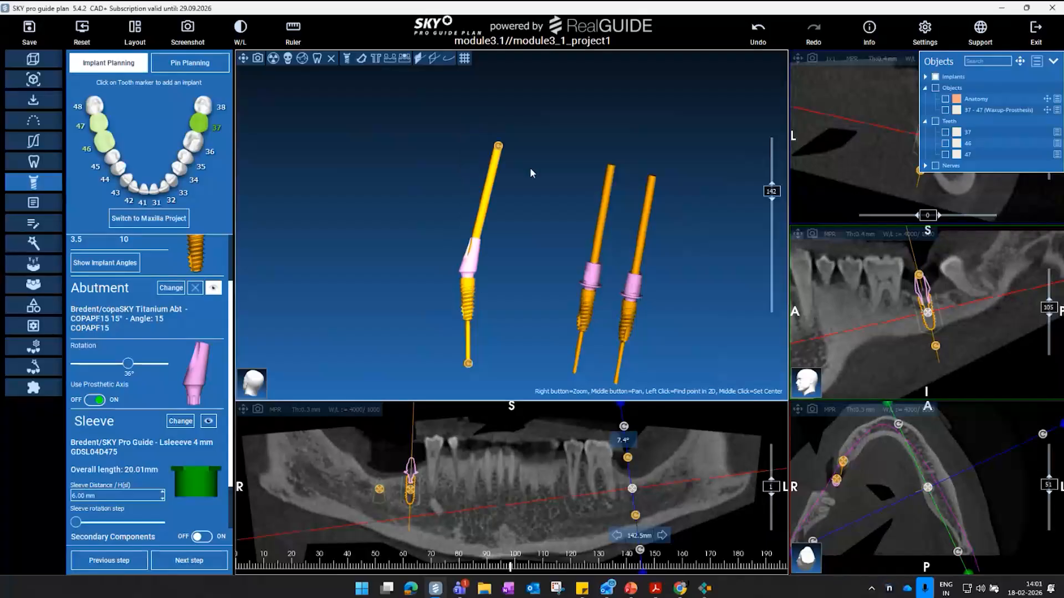
left_click_drag(542, 211, 501, 228)
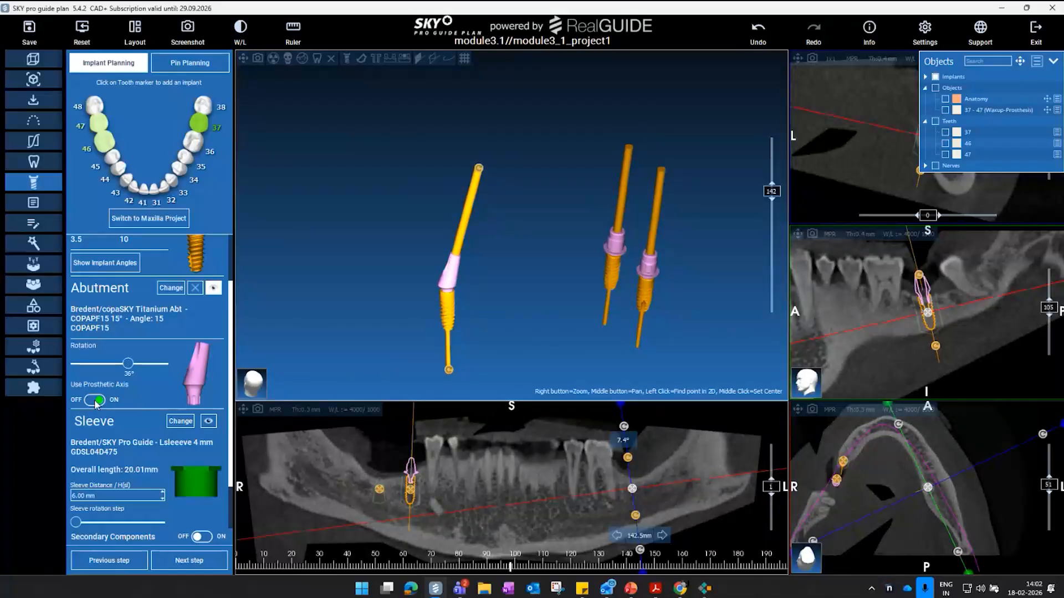
left_click_drag(520, 215, 520, 278)
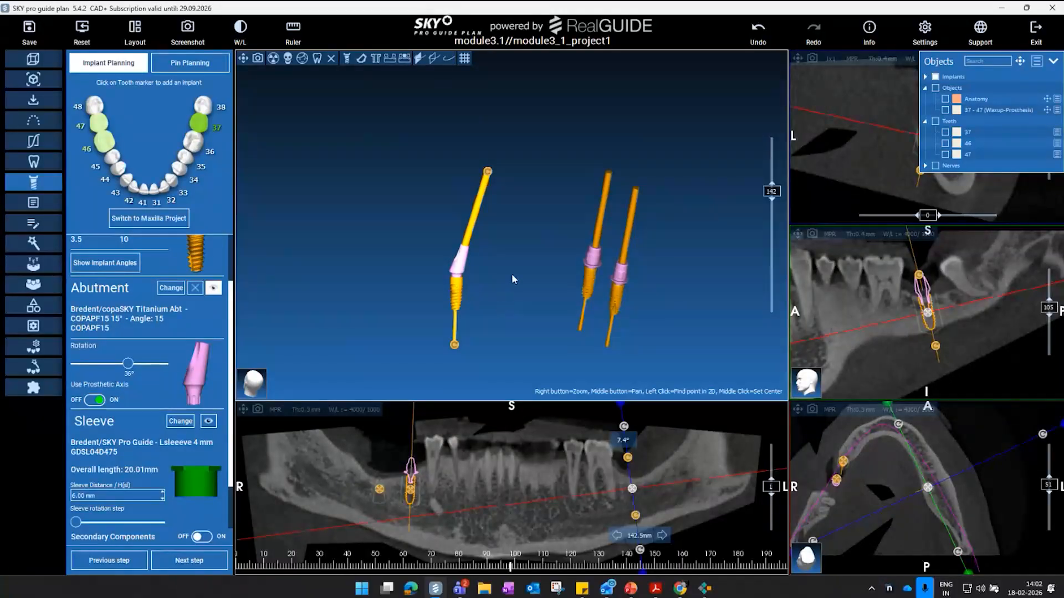
- Show the Anatomy object and the guide sleeves again, and view implant 37 up close from above
left_click_drag(511, 274, 404, 84)
left_click(379, 59)
scroll(487, 293, "up", 4)
left_click_drag(484, 297, 503, 281)
right_click_drag(610, 227, 588, 284)
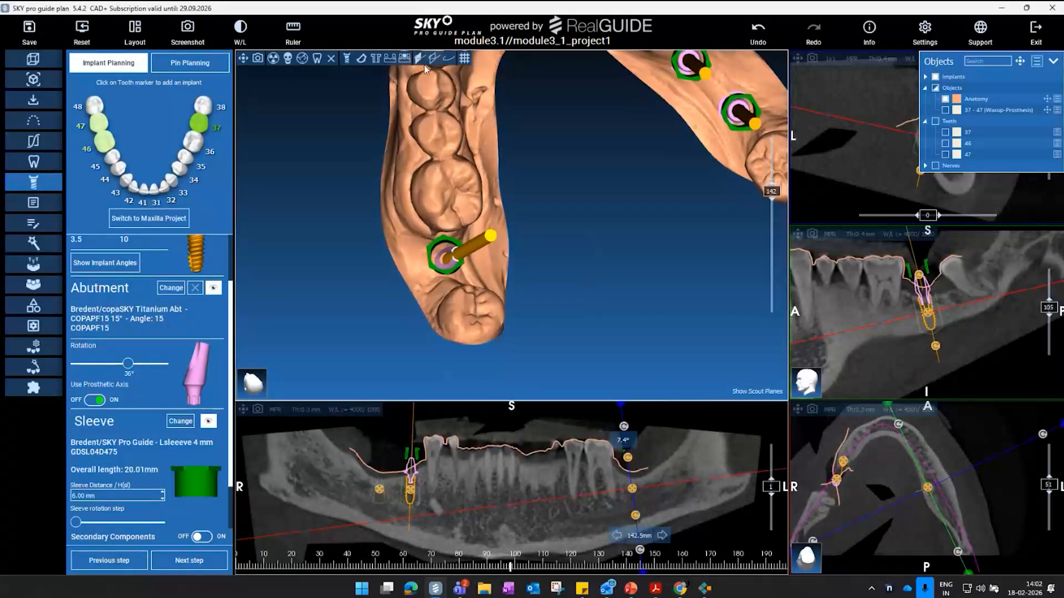
scroll(540, 243, "up", 2)
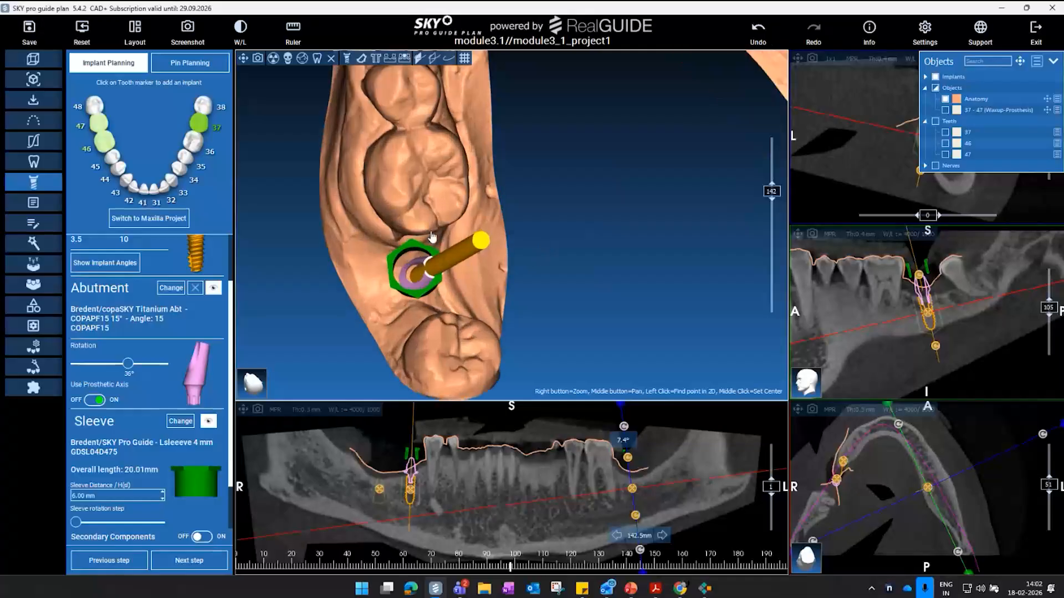
- Switch off Use Prosthetic Axis for implant 37 and set its abutment rotation to -18°
mouse_move(129, 368)
left_mouse_down()
mouse_move(151, 366)
mouse_move(118, 375)
left_mouse_up()
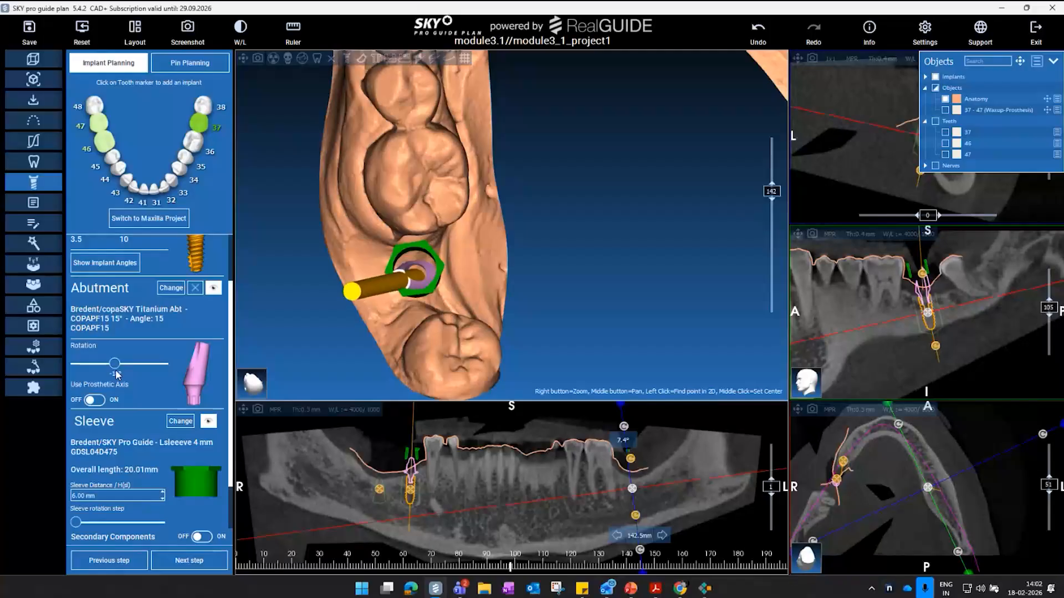
scroll(536, 263, "up", 1)
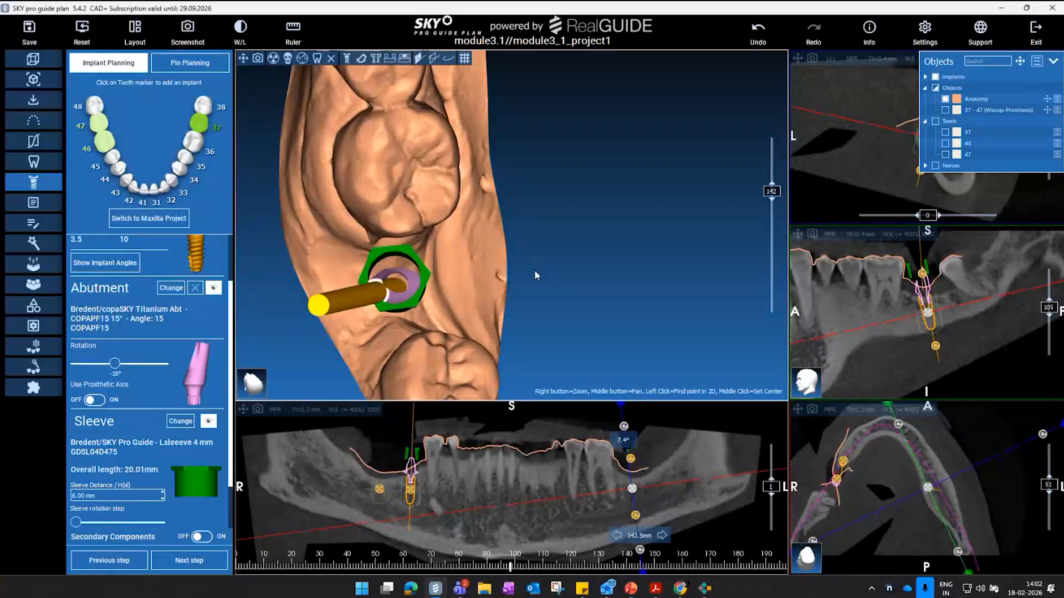
scroll(535, 272, "up", 1)
left_click_drag(535, 272, 536, 262)
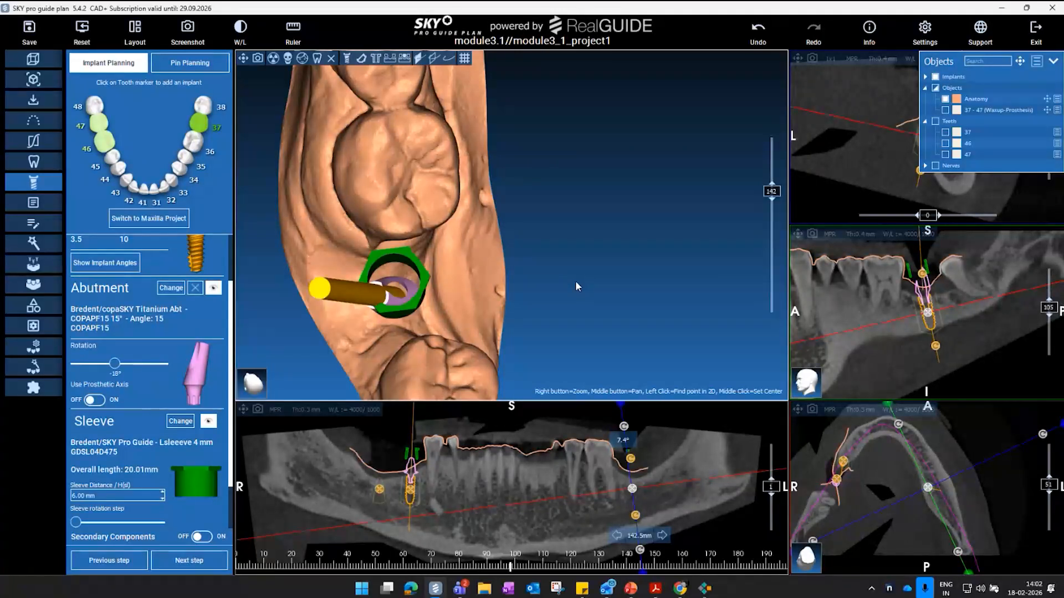
- Examine implant 37's abutment channel within its sleeve from the occlusal and side directions, and deselect the implant
left_click_drag(566, 286, 430, 336)
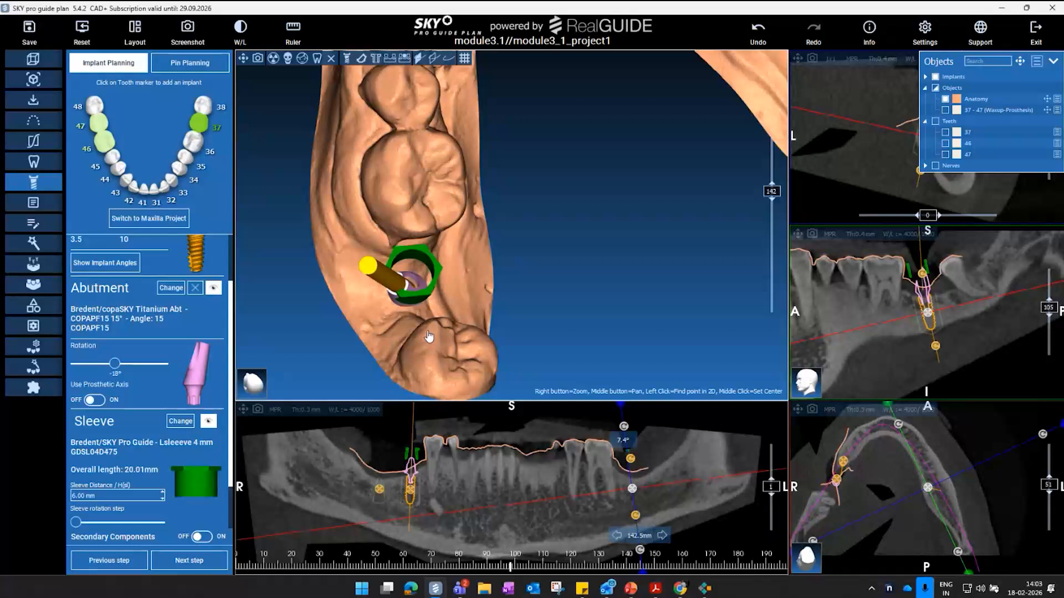
left_click_drag(463, 277, 641, 211)
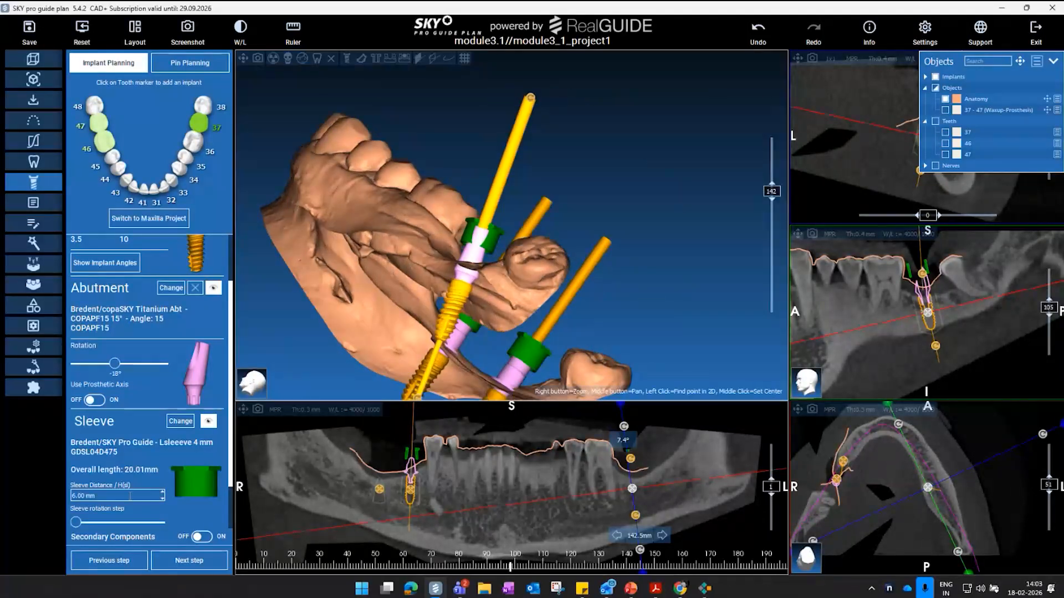
left_click_drag(602, 213, 662, 184)
scroll(605, 244, "up", 1)
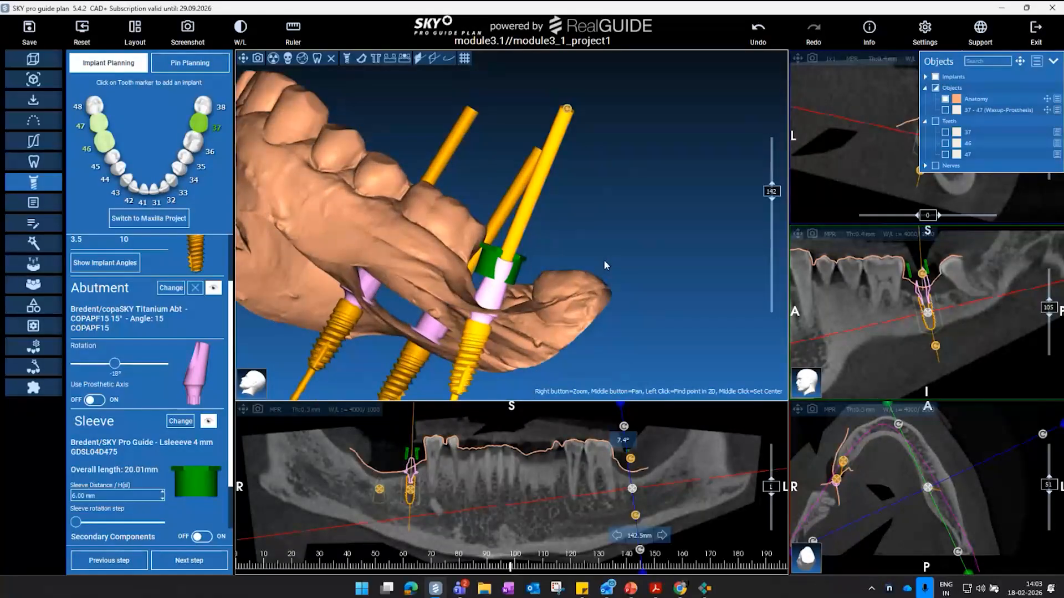
left_click_drag(607, 264, 597, 252)
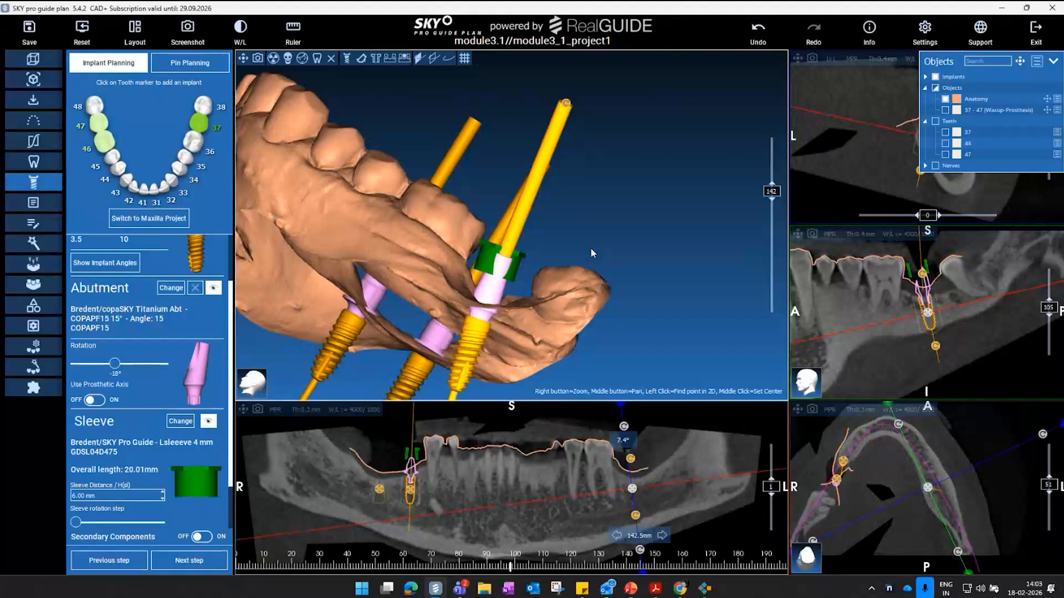
left_click_drag(590, 247, 527, 368)
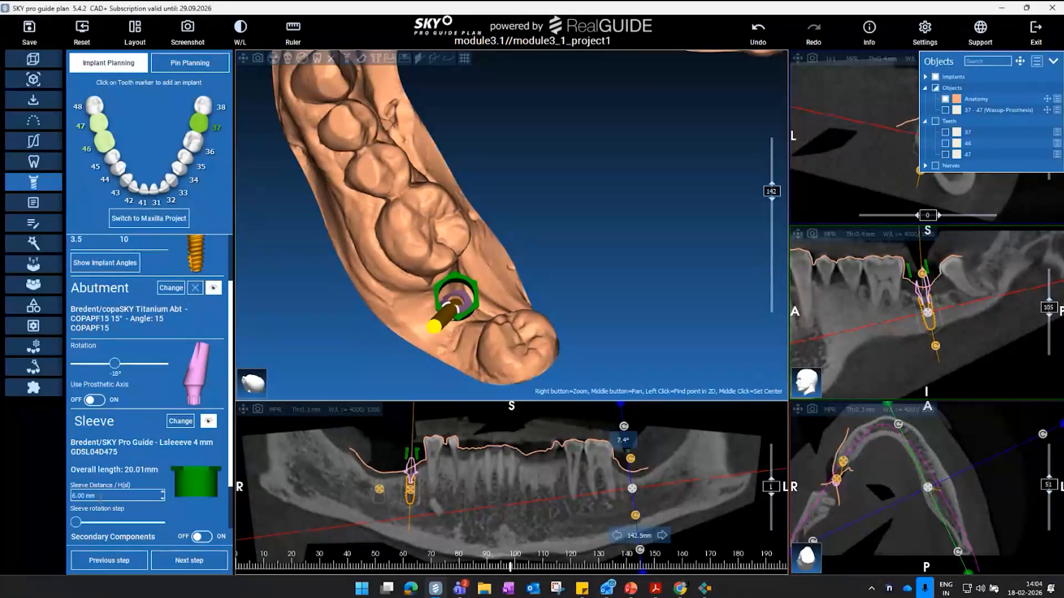
left_click_drag(458, 367, 557, 237)
left_click(557, 256)
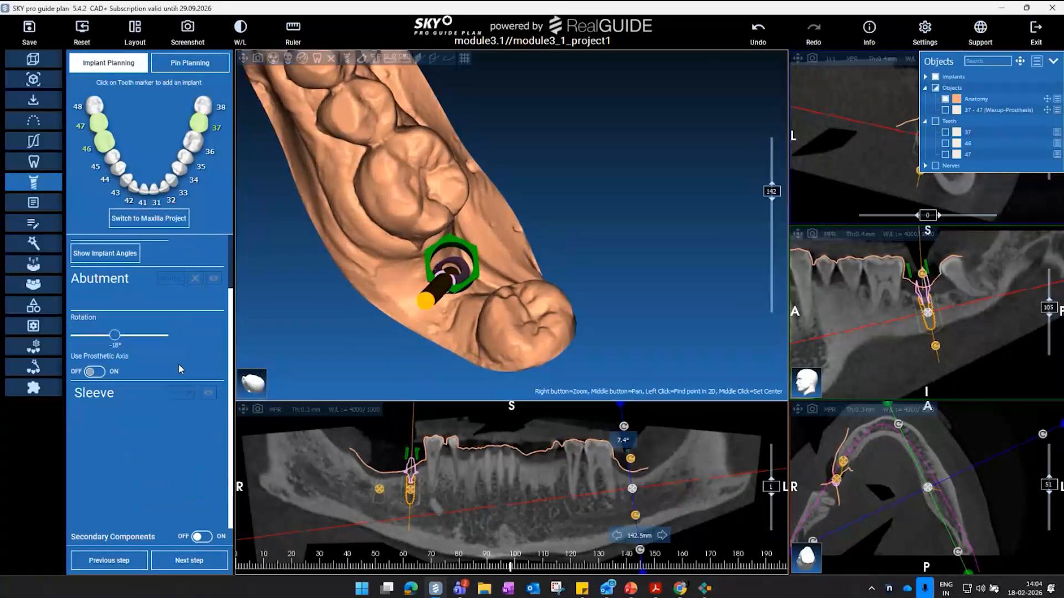
- Select implant 37 and set its abutment rotation to -40°, checking the abutment channel against the sleeve from above and the side
left_click(466, 284)
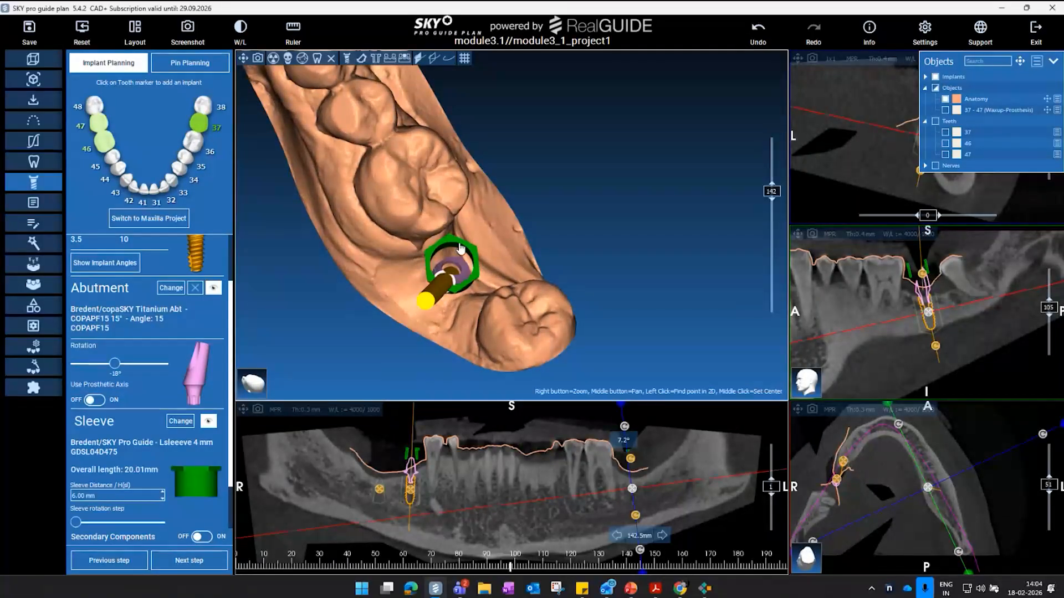
left_click_drag(114, 363, 110, 364)
left_click_drag(530, 281, 517, 304)
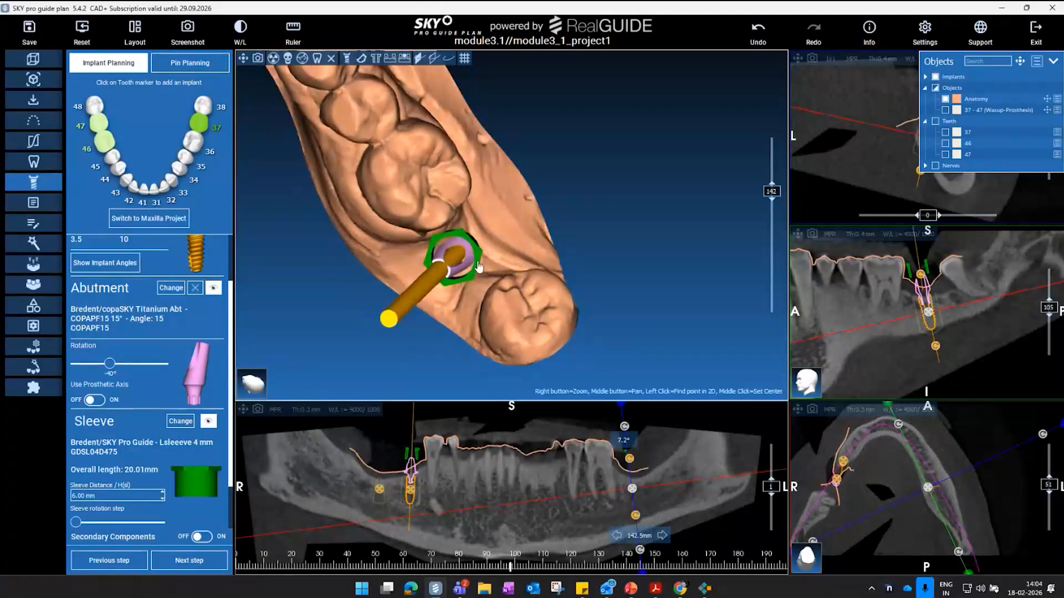
left_click_drag(480, 267, 547, 231)
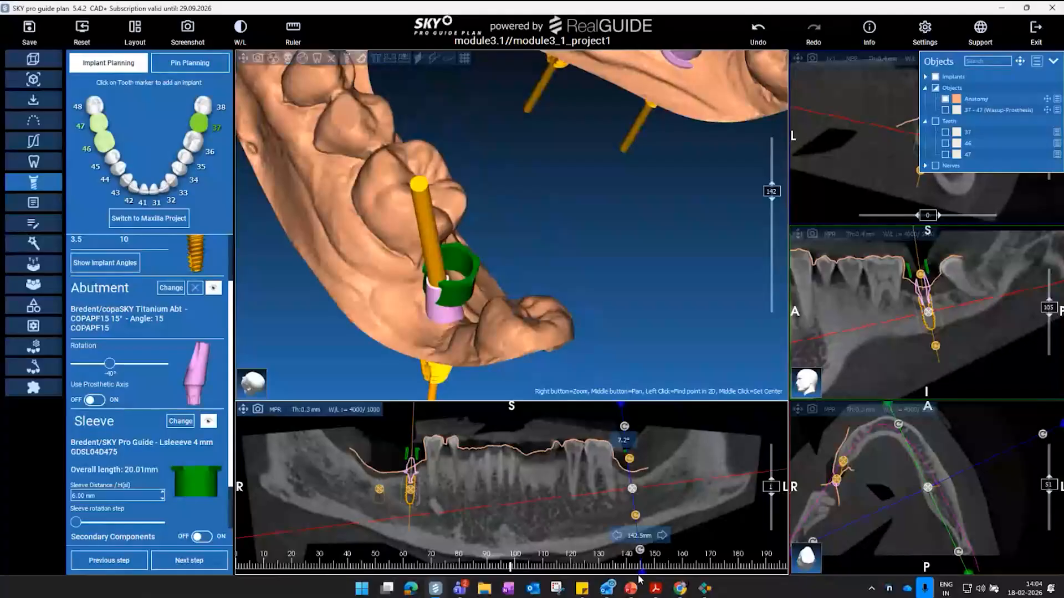
- Switch to the PowerPoint presentation and review the Sleeve and Insertion Adaptor slide and the Insertion Adaptor slide
left_click(631, 587)
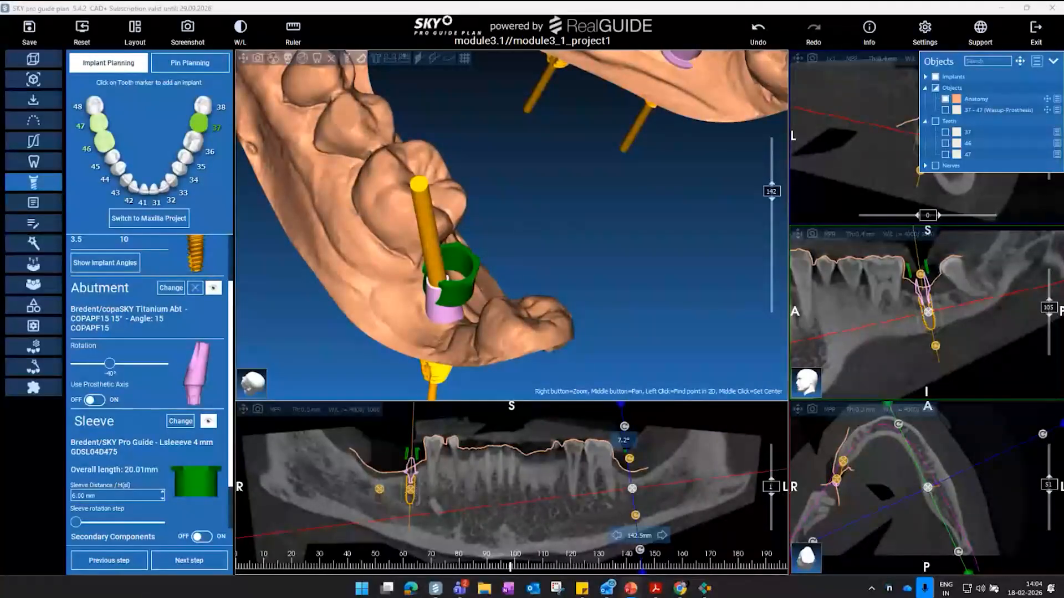
key("Left")
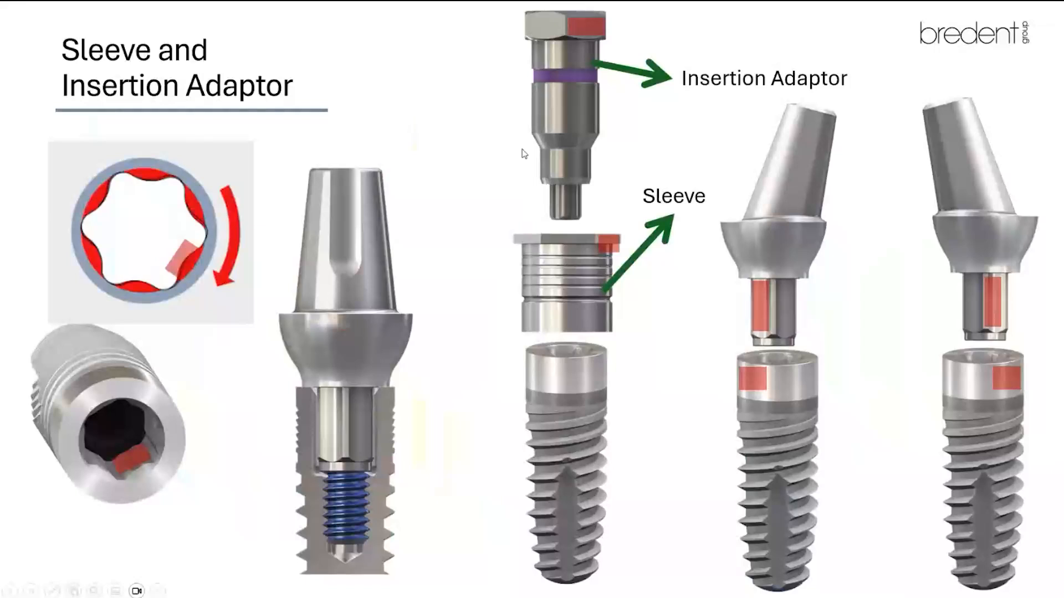
key("Right")
key("Right")
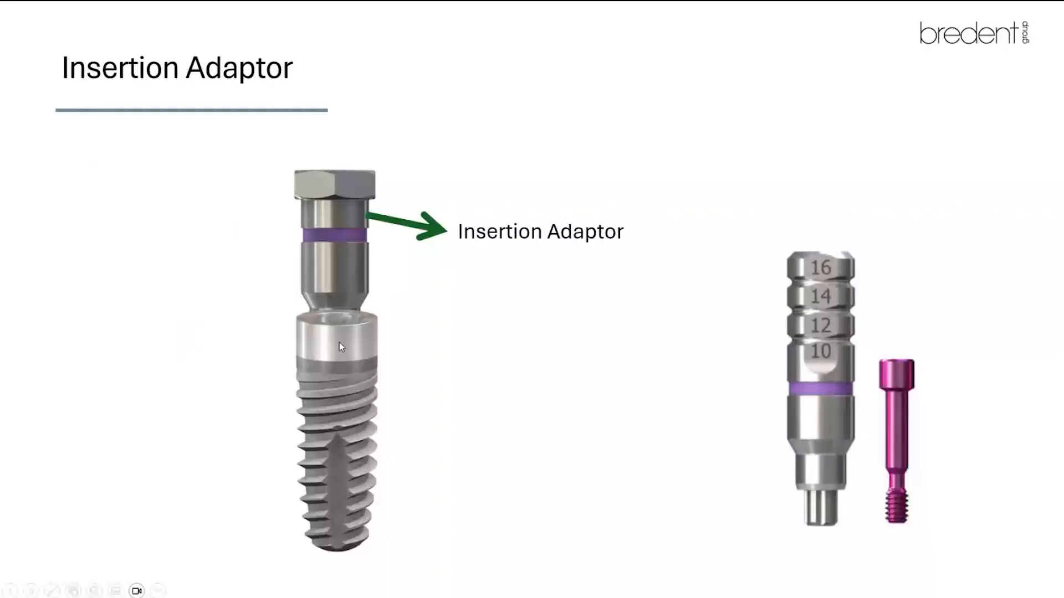
key("Left")
key("Left")
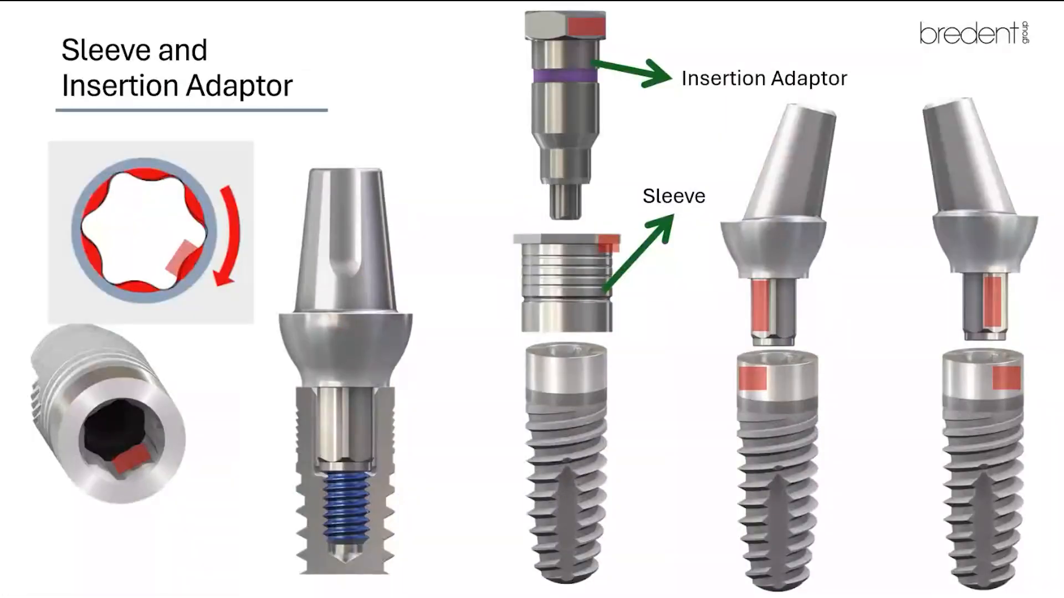
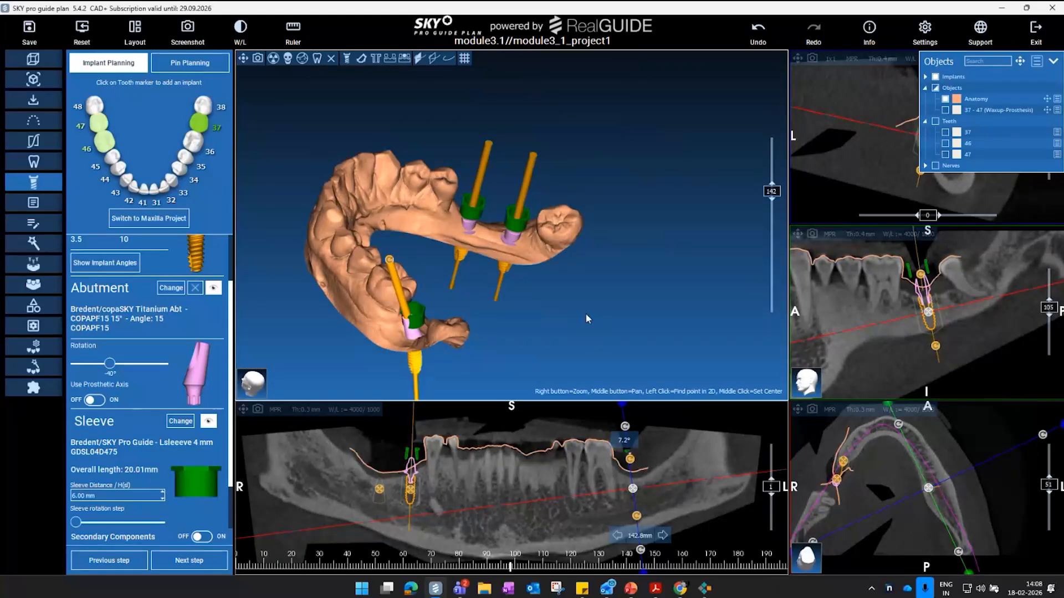
- Save the planning project under the name module3_1_implant position1
left_click_drag(616, 297, 595, 294)
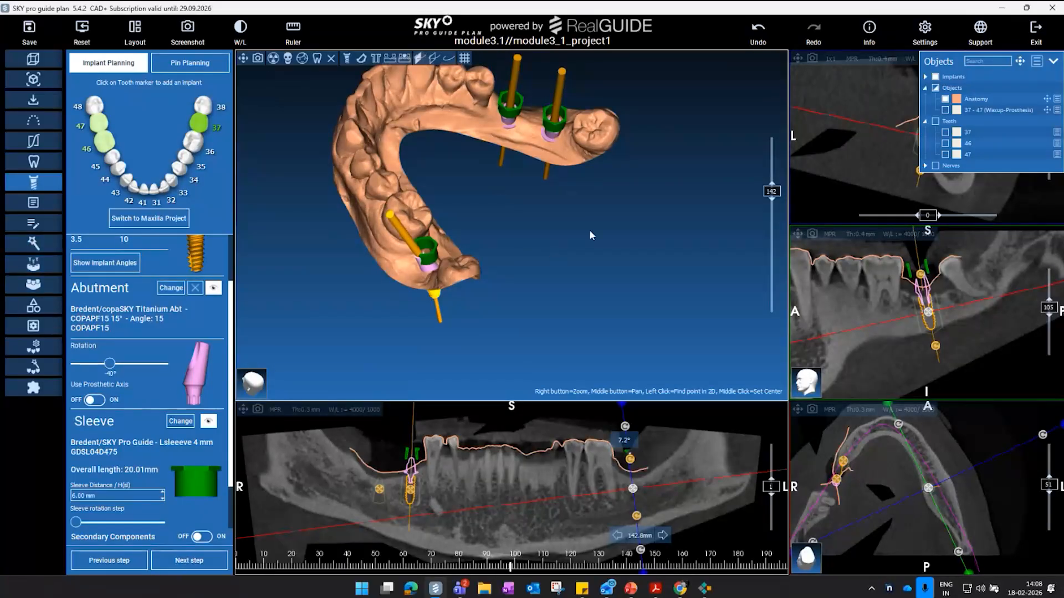
left_click_drag(590, 233, 582, 273)
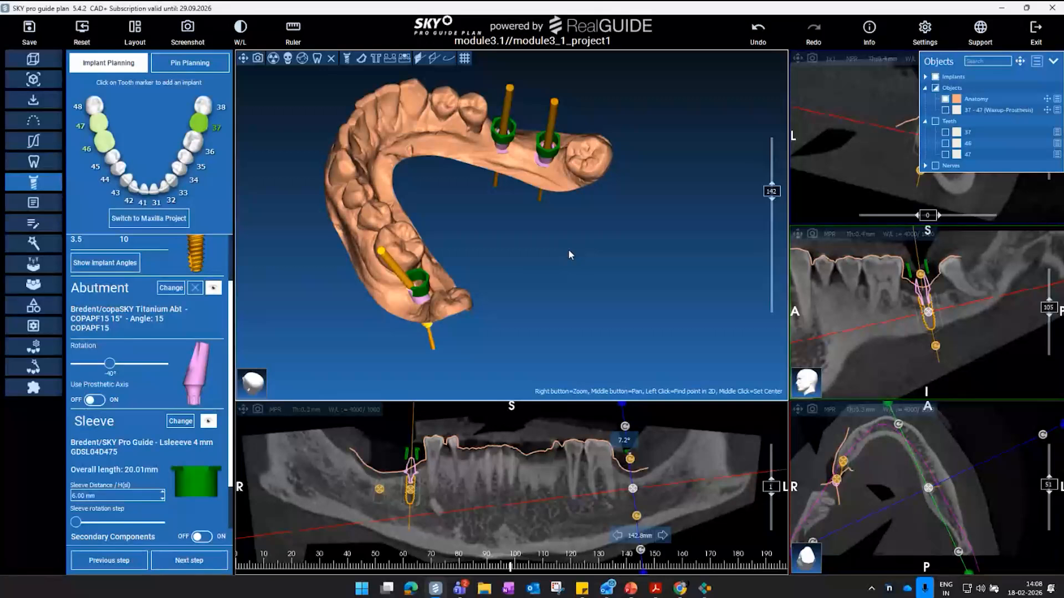
left_click(30, 33)
left_click(454, 286)
left_click_drag(452, 286, 571, 292)
type("implant position1")
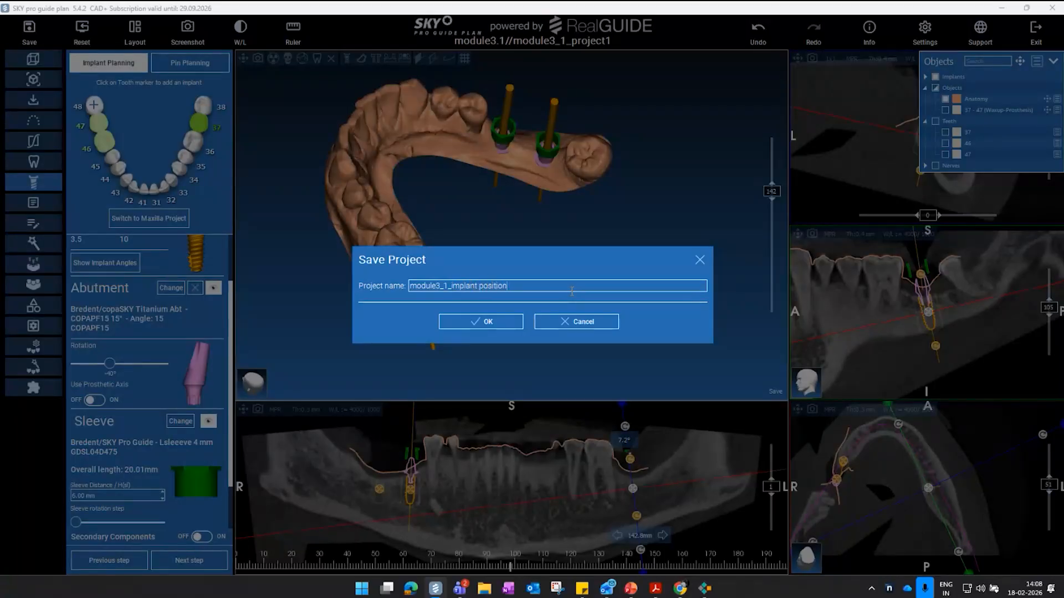
left_click(506, 326)
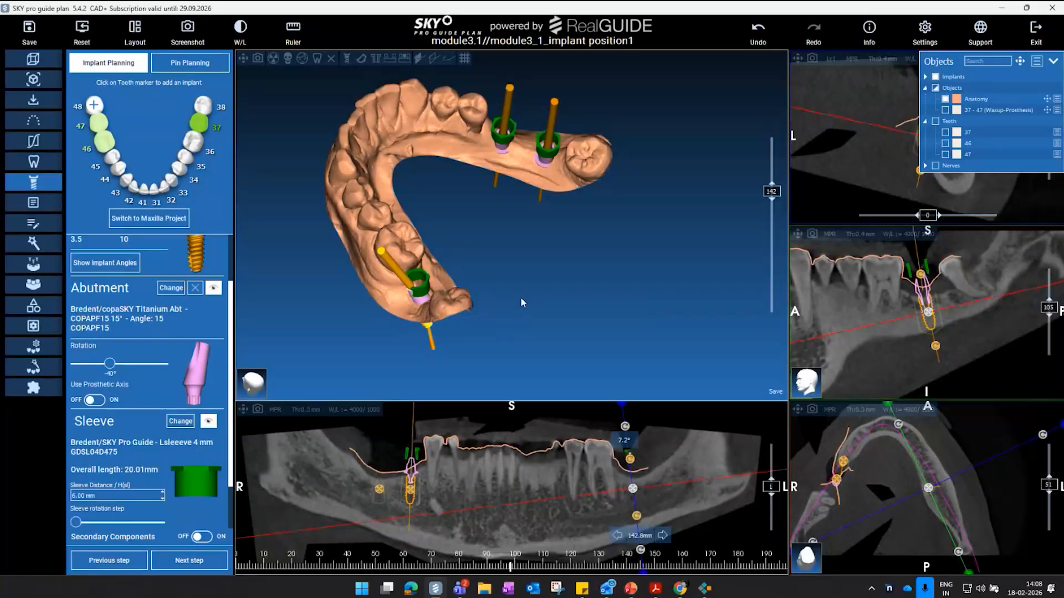
- Set implant 37's abutment rotation to 115° and save the project as module3_1_implant position 2
left_click_drag(110, 363, 147, 368)
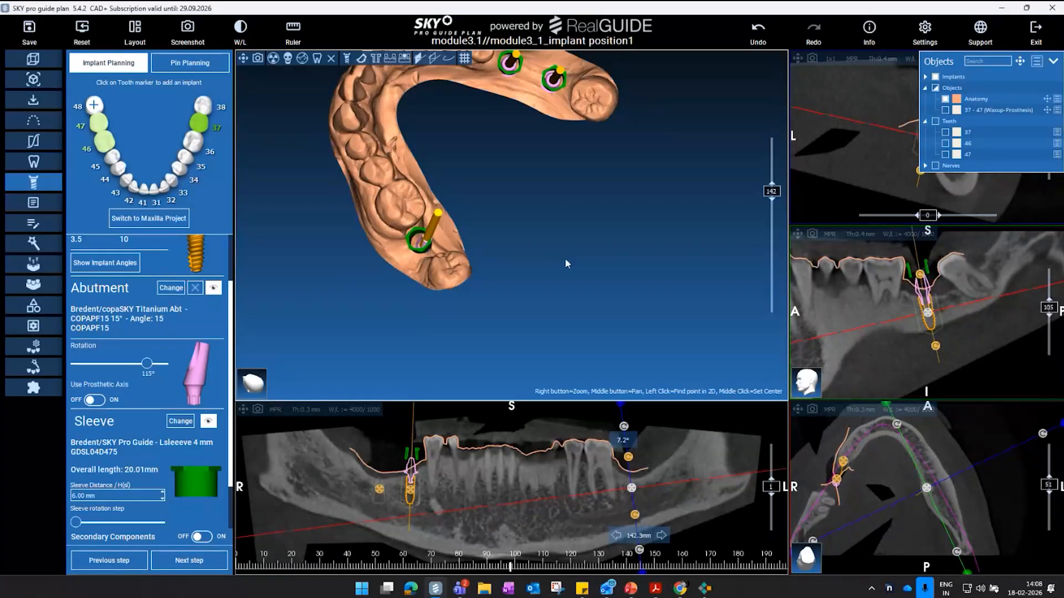
middle_click_drag(566, 260, 523, 311)
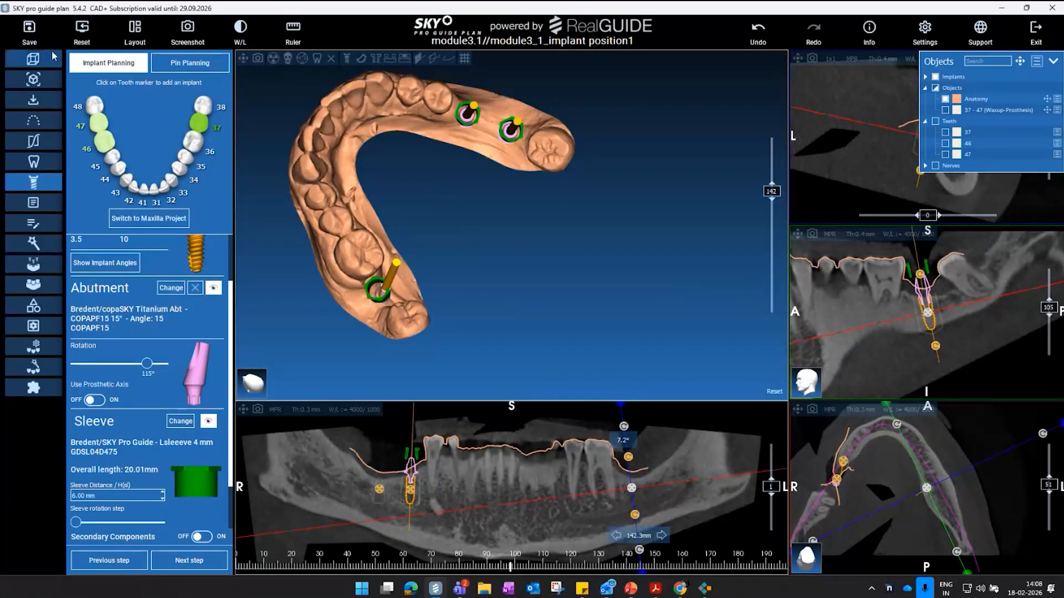
left_click(29, 30)
left_click(515, 286)
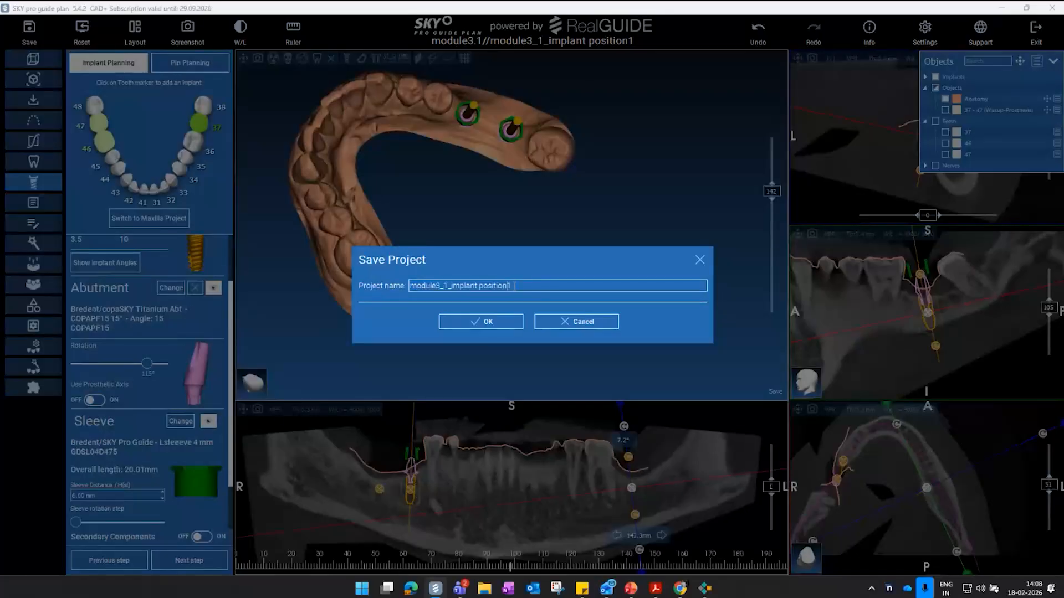
key("BackSpace")
type("2")
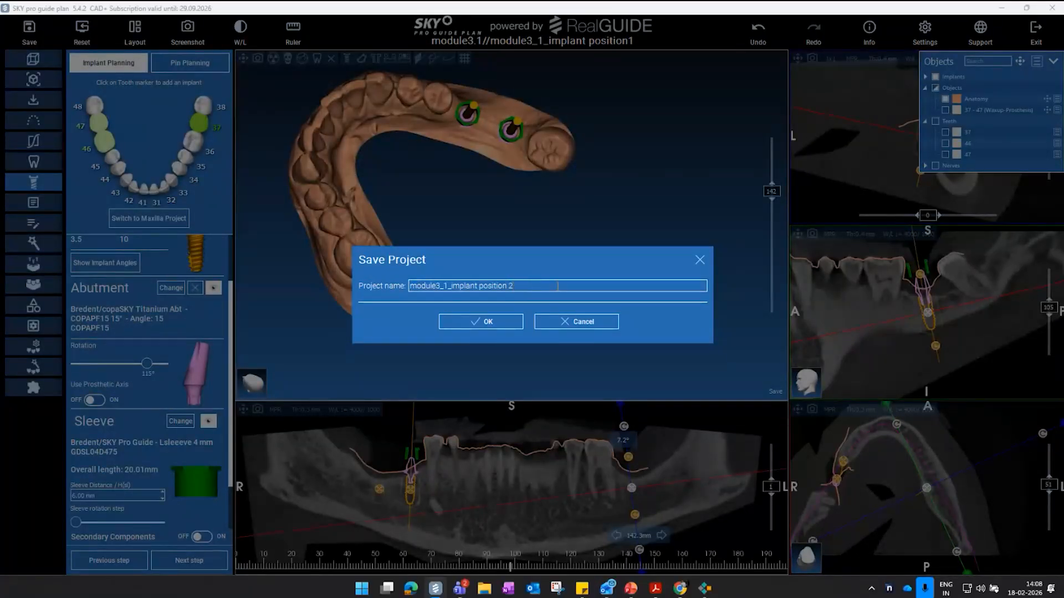
left_click(499, 325)
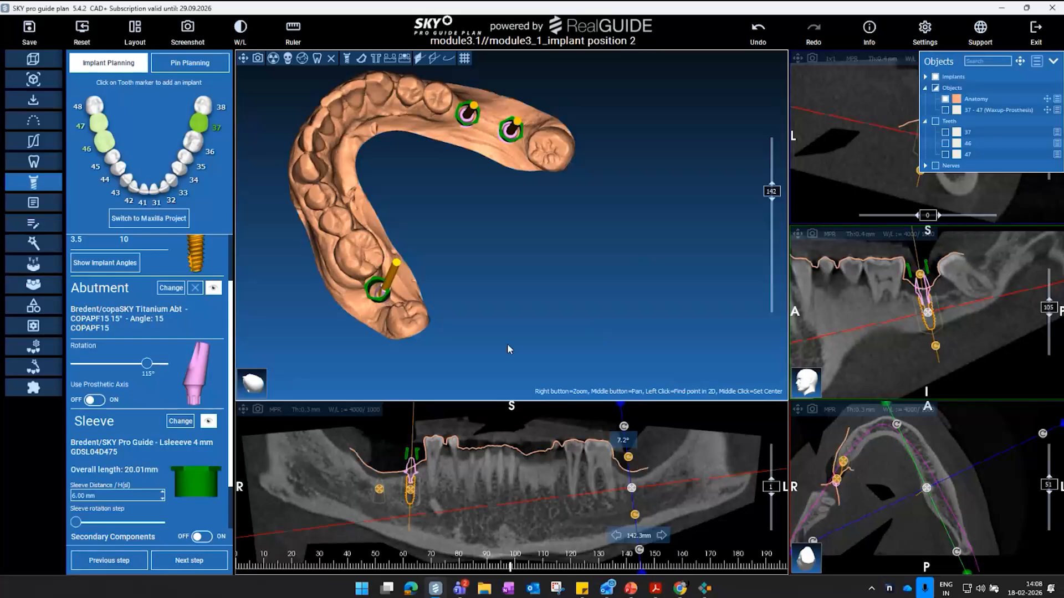
- Go to Undercut Generation and set the Anatomy model's insert direction from a view looking onto the occlusal surfaces
left_click(45, 263)
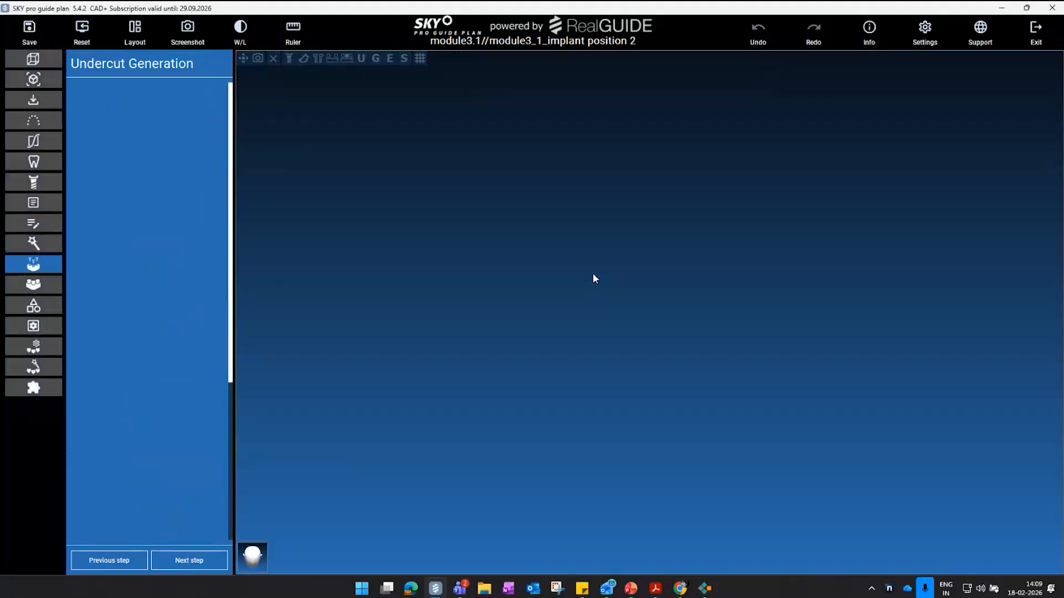
left_click_drag(802, 396, 671, 334)
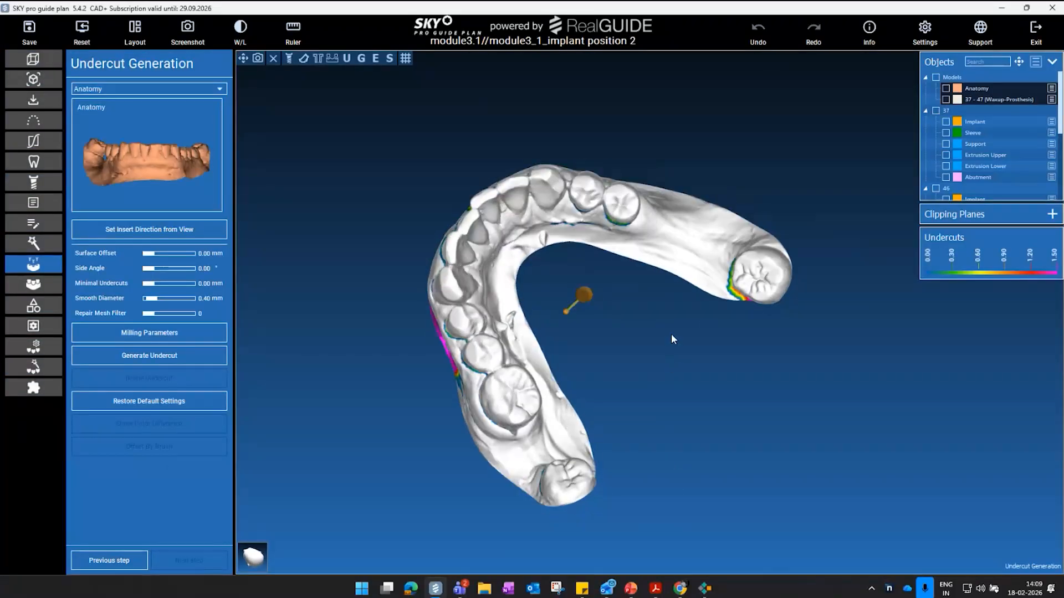
left_click_drag(792, 370, 601, 389)
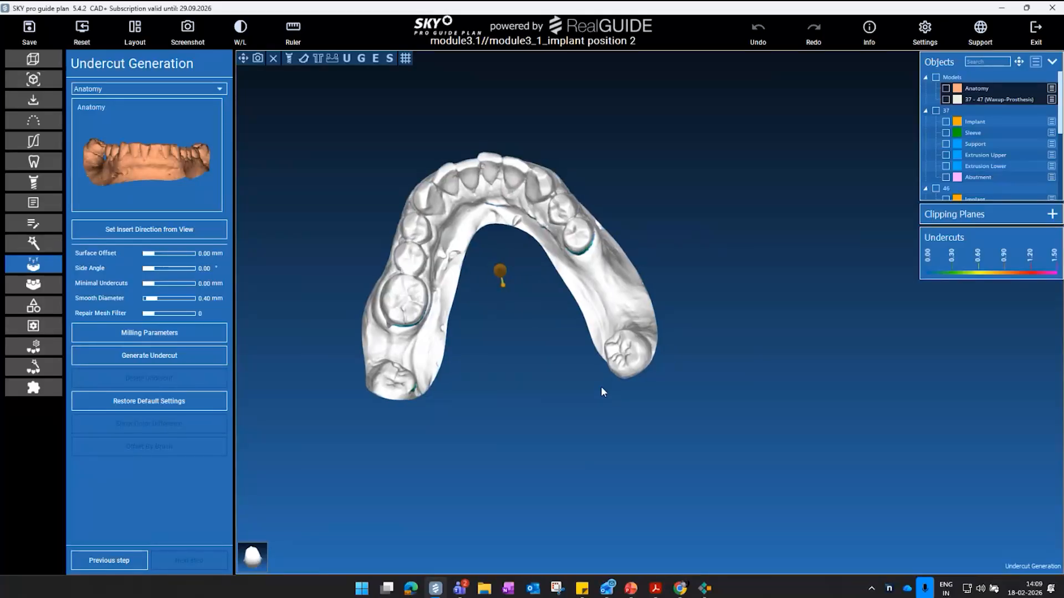
left_click_drag(602, 391, 491, 269)
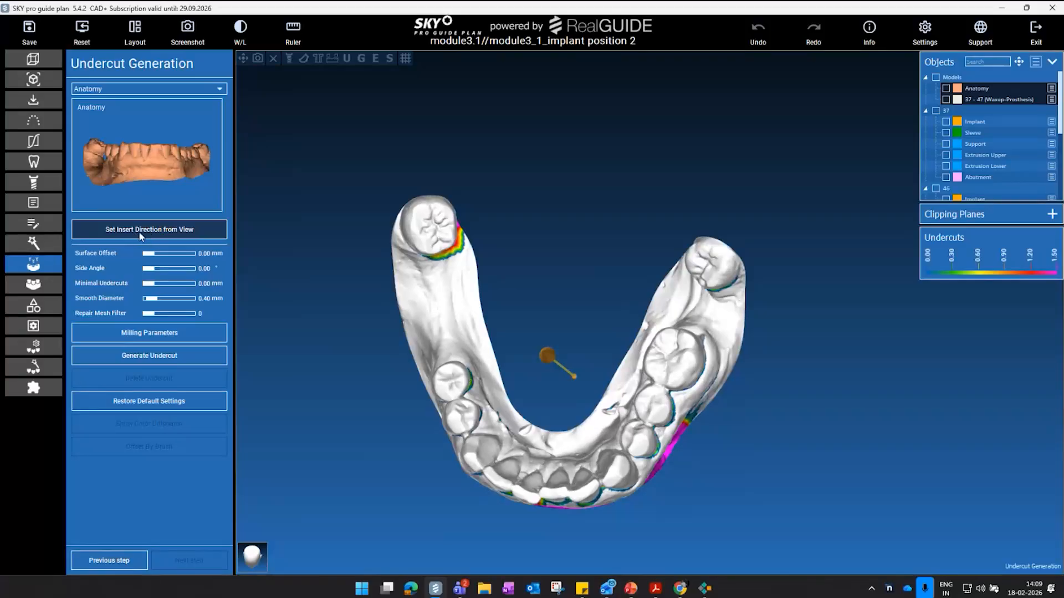
left_click(203, 231)
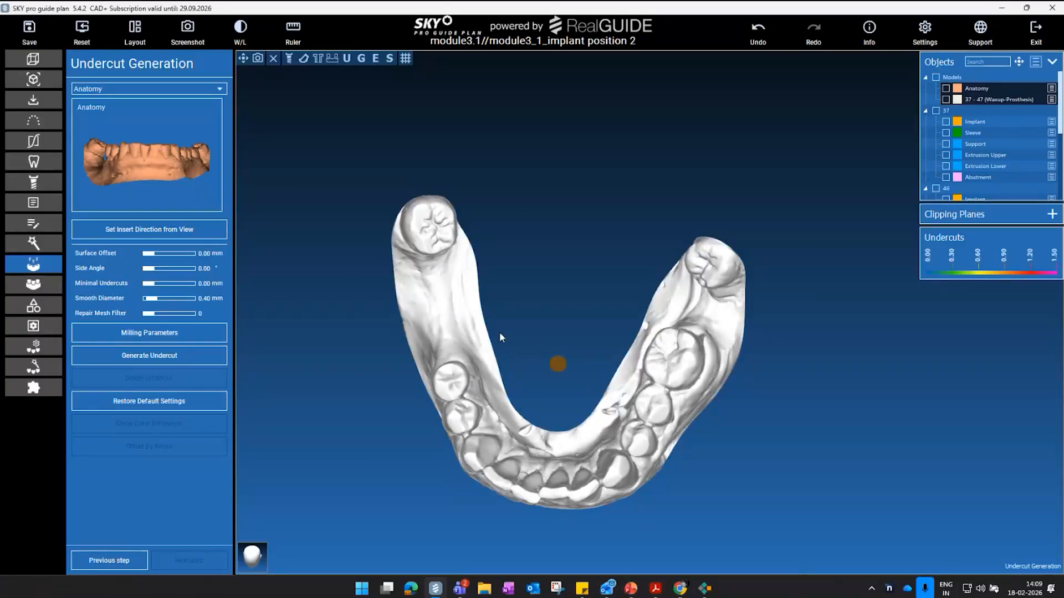
- Generate the undercut model of the Anatomy with the current settings and proceed to Guide Generation
left_click(177, 356)
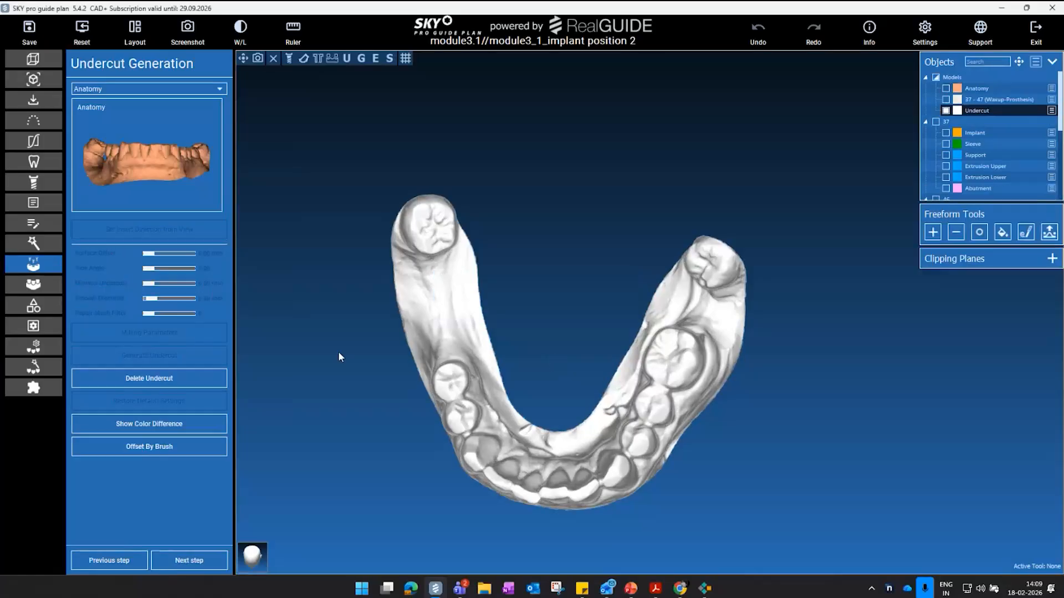
left_click_drag(339, 353, 526, 293)
left_click(184, 560)
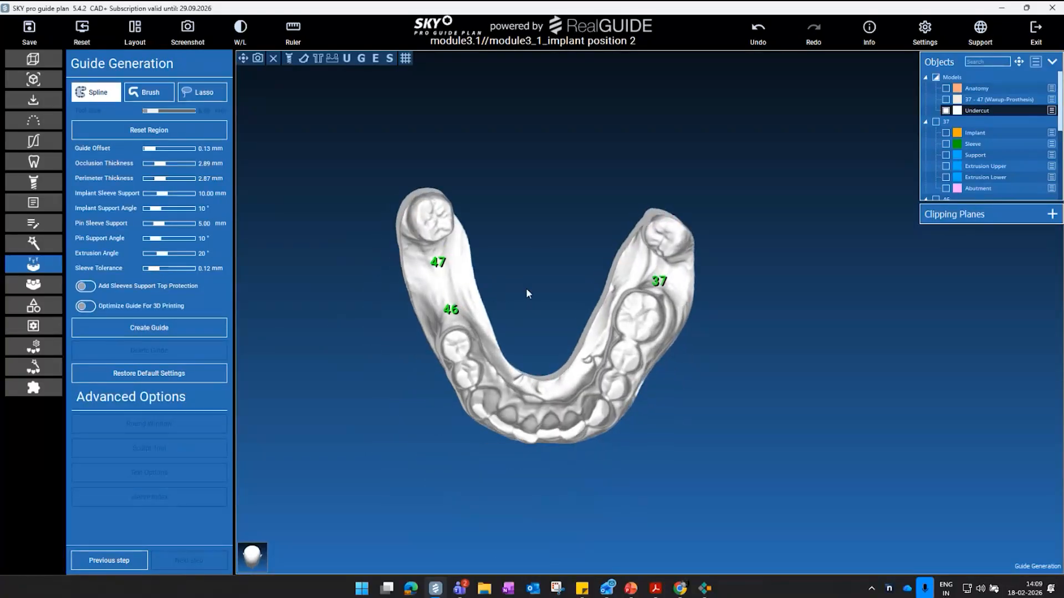
- Start the guide region spline across the molar behind 47 and place its points along the lingual side to the premolars
scroll(524, 295, "up", 2)
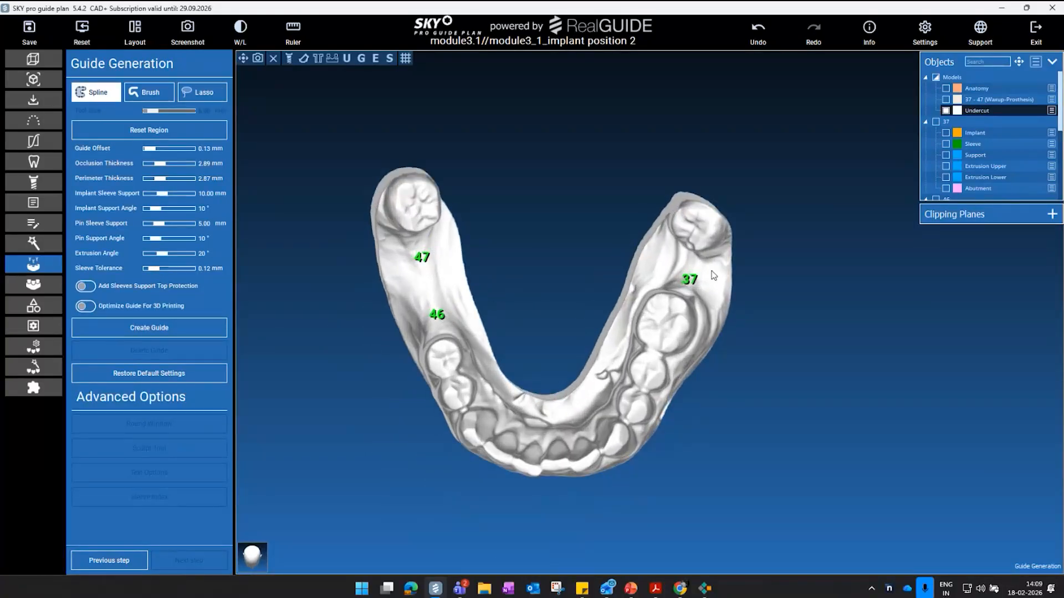
left_click_drag(590, 274, 619, 277)
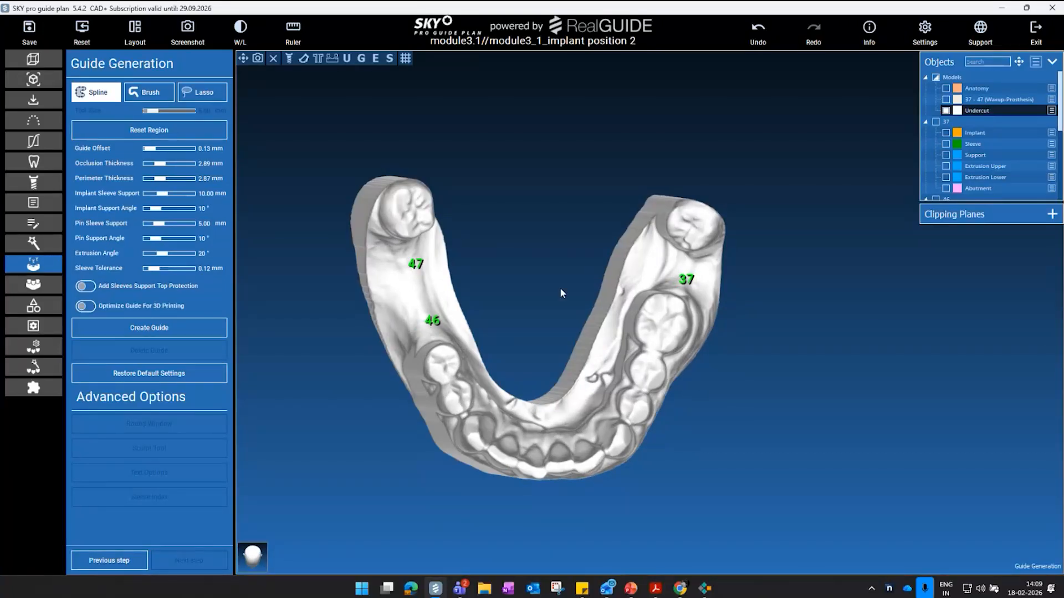
left_click_drag(561, 293, 528, 298)
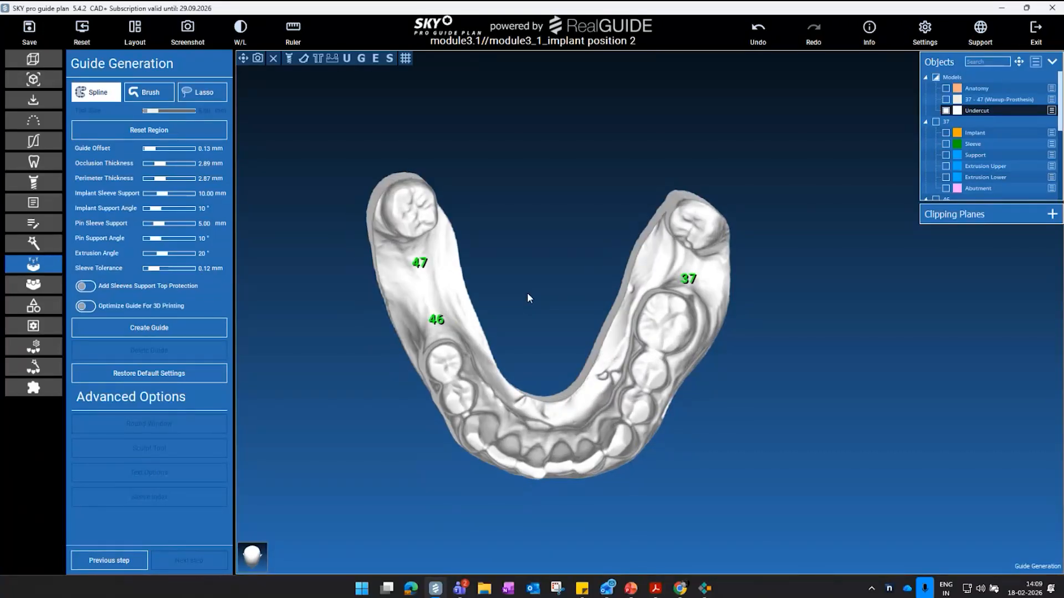
left_click_drag(527, 298, 449, 269)
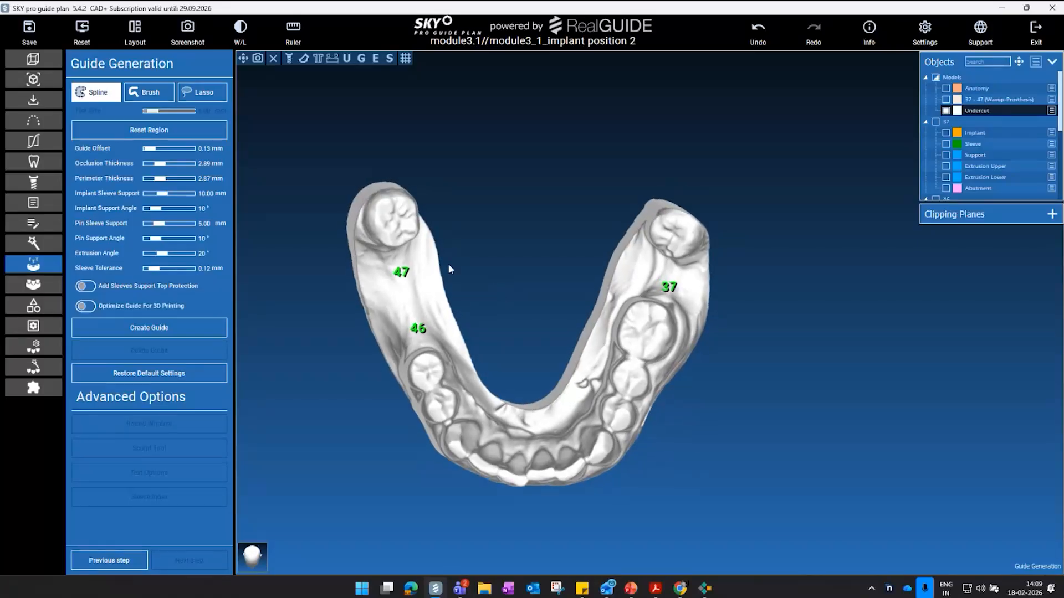
left_click(425, 219)
left_click_drag(472, 244, 438, 255)
left_click(477, 248)
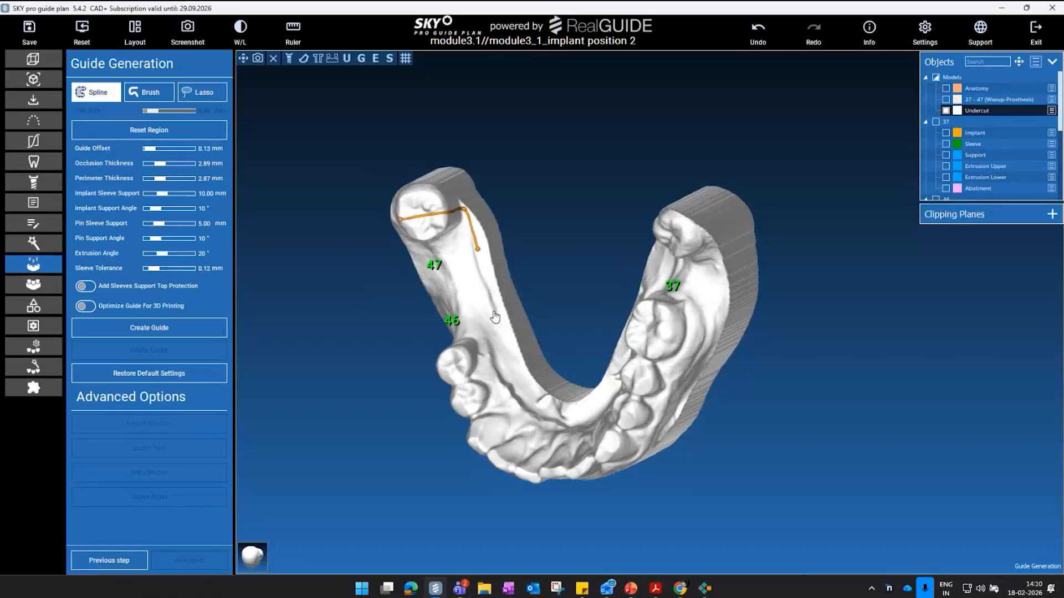
left_click(509, 345)
left_click(498, 379)
left_click(470, 393)
- Continue the region spline along the buccal side, close it at the molar and shift a buccal point outward
mouse_move(450, 402)
left_mouse_down()
mouse_move(481, 394)
mouse_move(459, 406)
left_mouse_up()
left_click(448, 400)
left_click(394, 387)
left_click(376, 342)
left_click(374, 277)
left_click(382, 222)
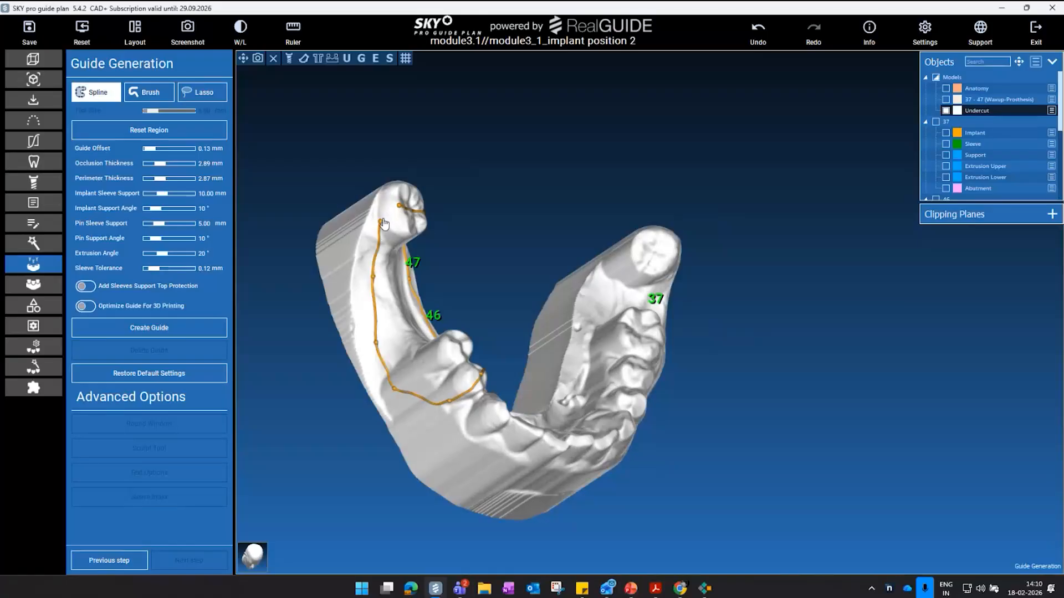
left_click(392, 208)
left_click(394, 209)
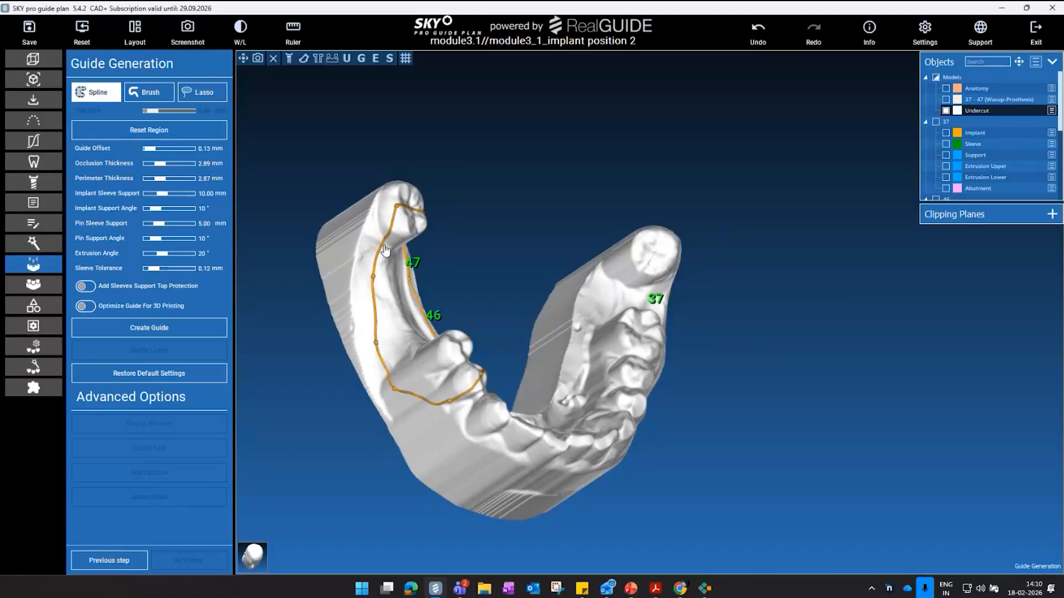
left_click_drag(386, 251, 375, 245)
right_click_drag(375, 245, 248, 301)
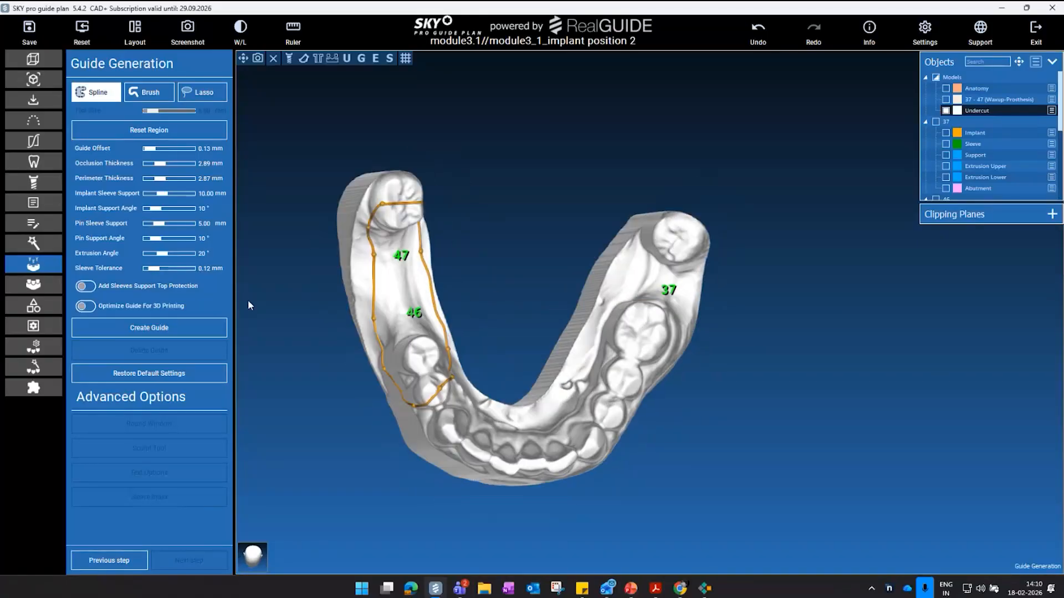
- Create a trial surgical guide from the outlined region, check it around site 37, and delete it again
left_click(168, 322)
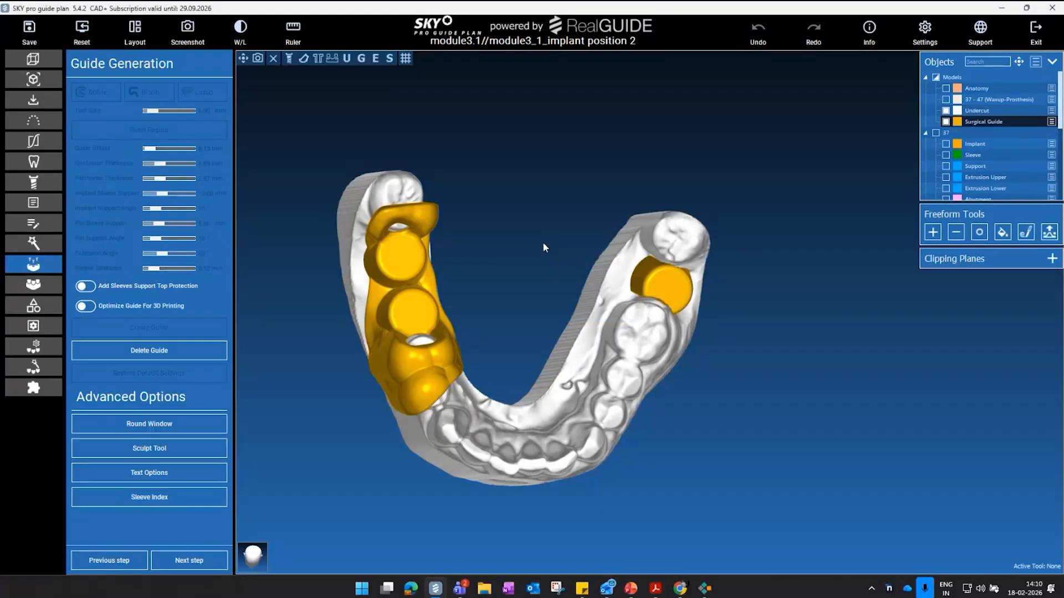
left_click_drag(543, 247, 399, 225)
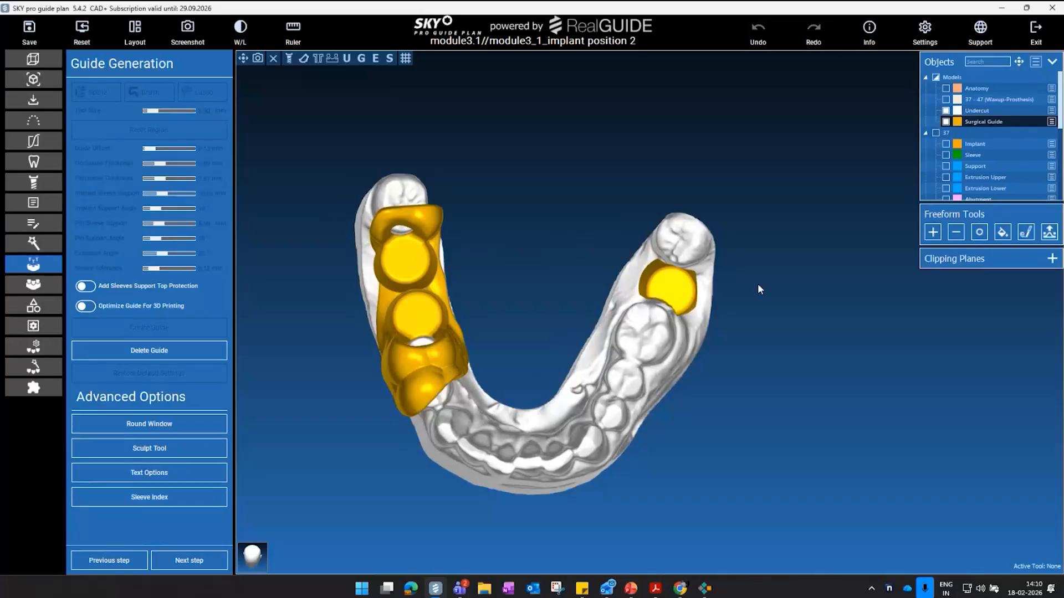
left_click_drag(760, 288, 582, 321)
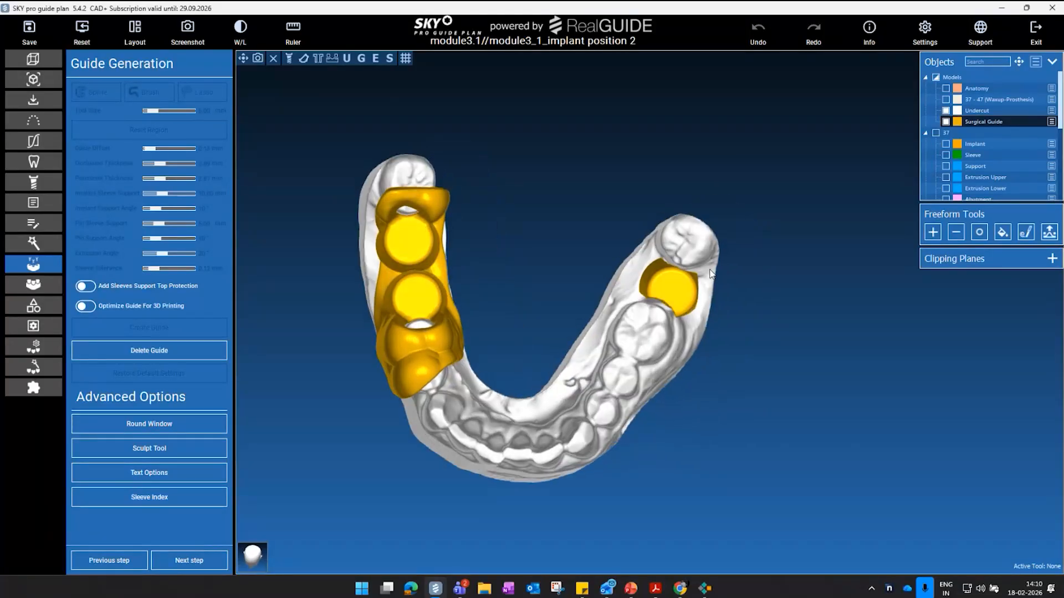
left_click(179, 354)
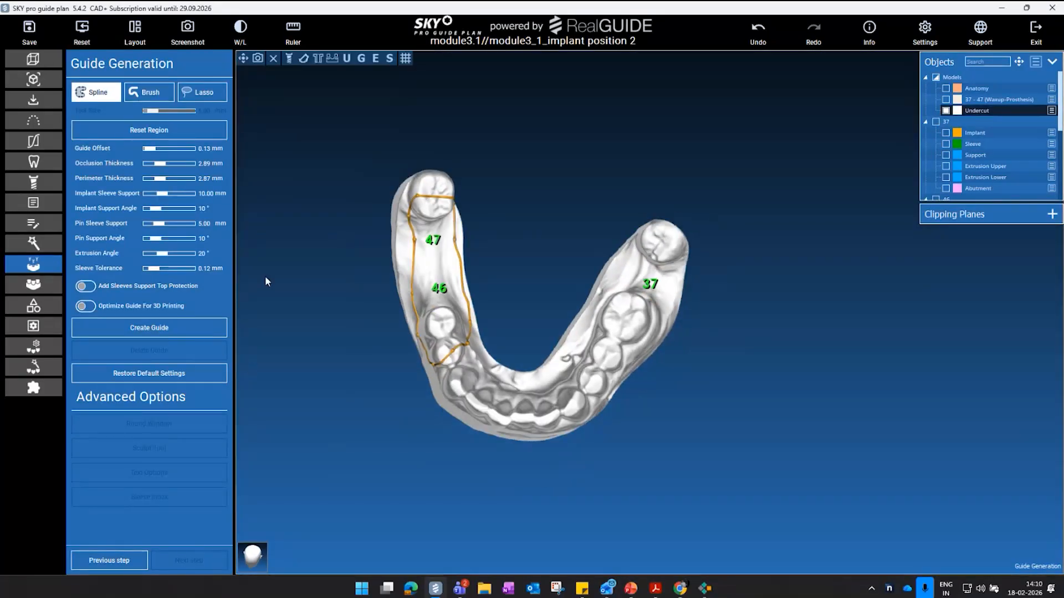
- Exclude implant 37 from the guide and move the buccal outline point near 47 further outward
left_click_drag(463, 217, 441, 268)
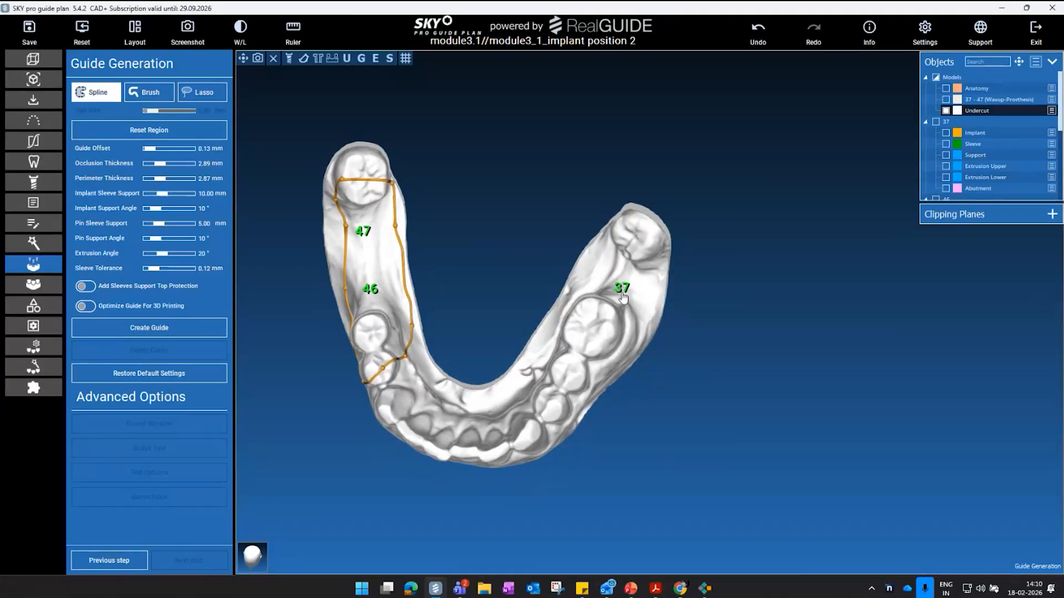
left_click_drag(624, 309, 503, 275)
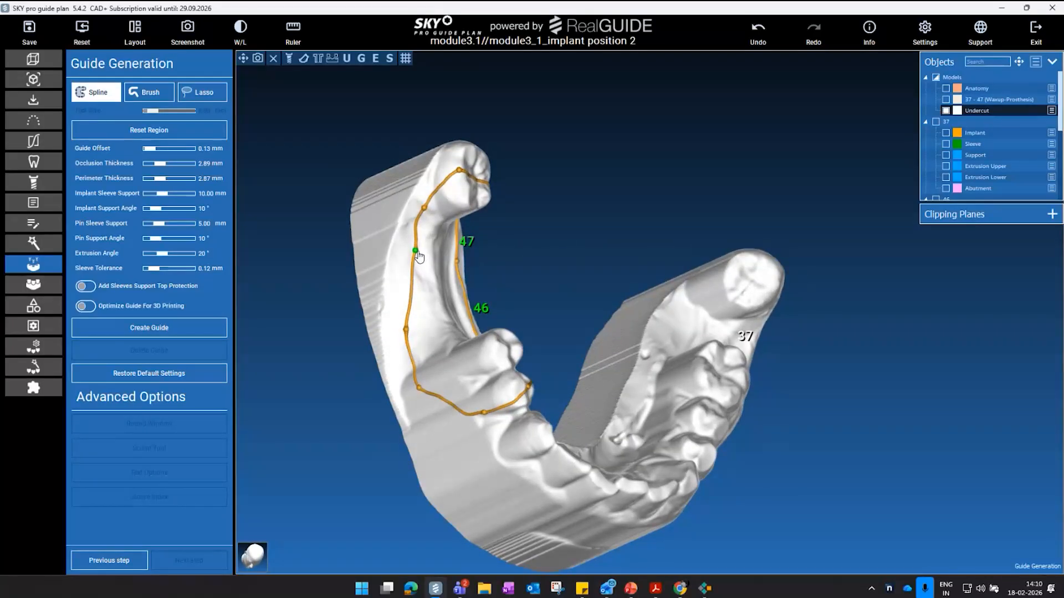
left_click_drag(419, 256, 410, 257)
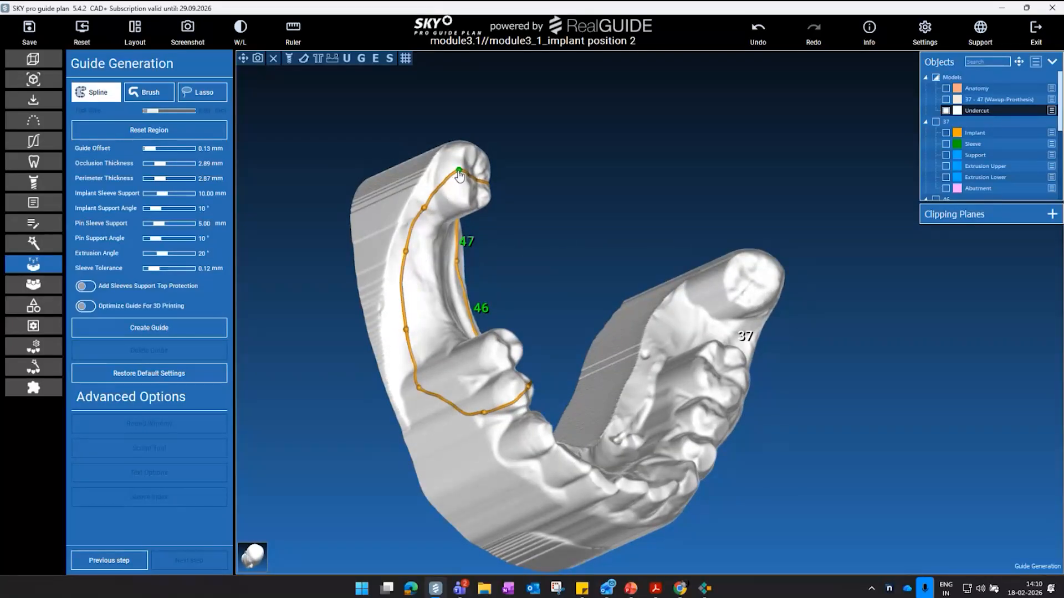
left_click_drag(459, 175, 313, 234)
left_click_drag(577, 181, 626, 219)
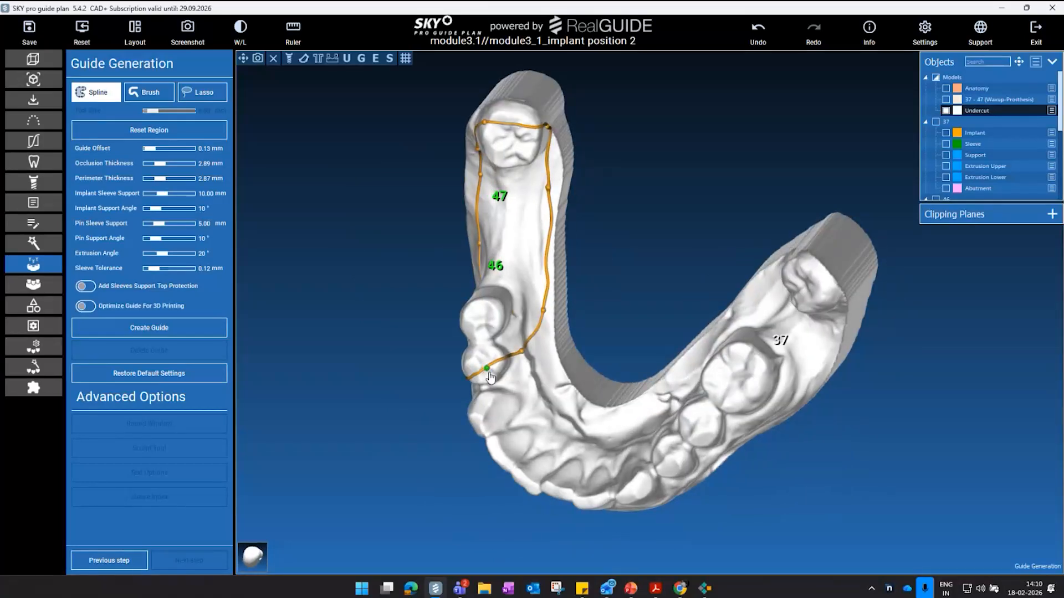
- Reposition the front end of the region outline over the premolar ahead of 46
left_click_drag(488, 372, 478, 374)
left_click_drag(610, 304, 554, 308)
left_click_drag(614, 289, 366, 314)
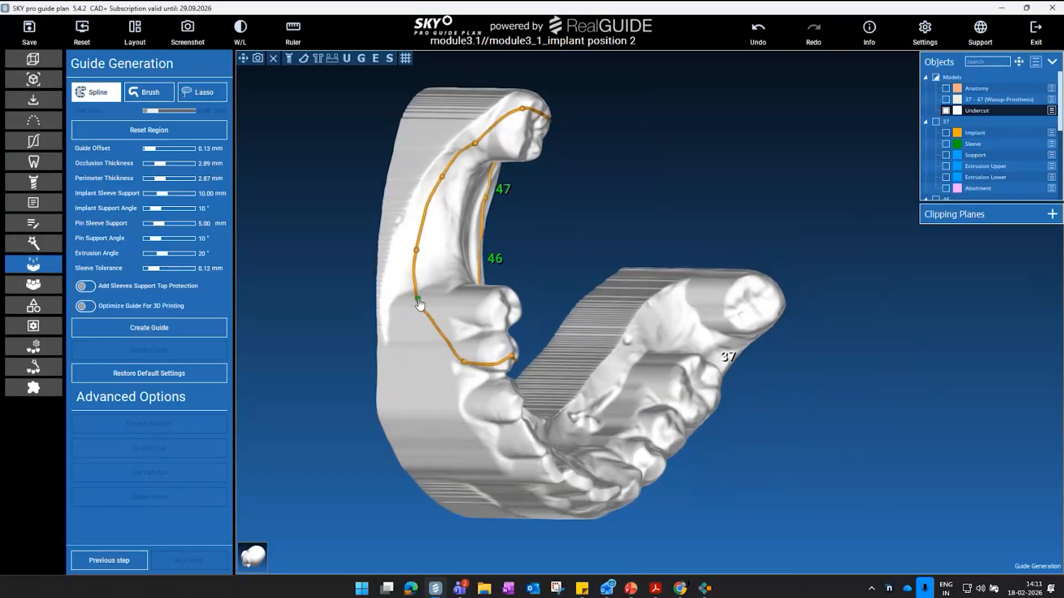
left_click_drag(597, 230, 471, 169)
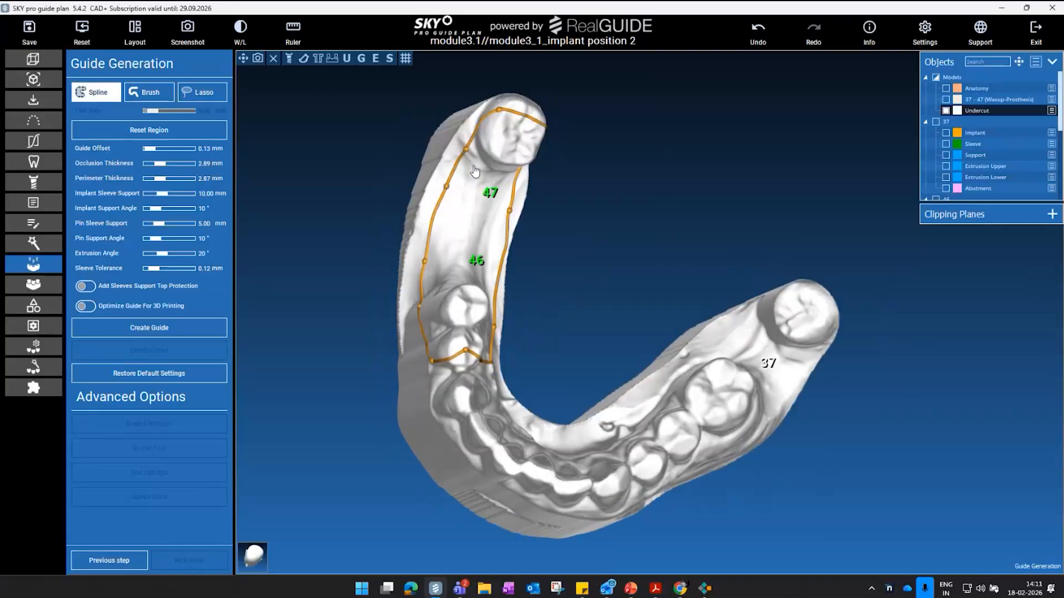
- Create the surgical guide for implants 46 and 47 from the adjusted outline
left_click_drag(604, 215, 549, 272)
left_click(159, 327)
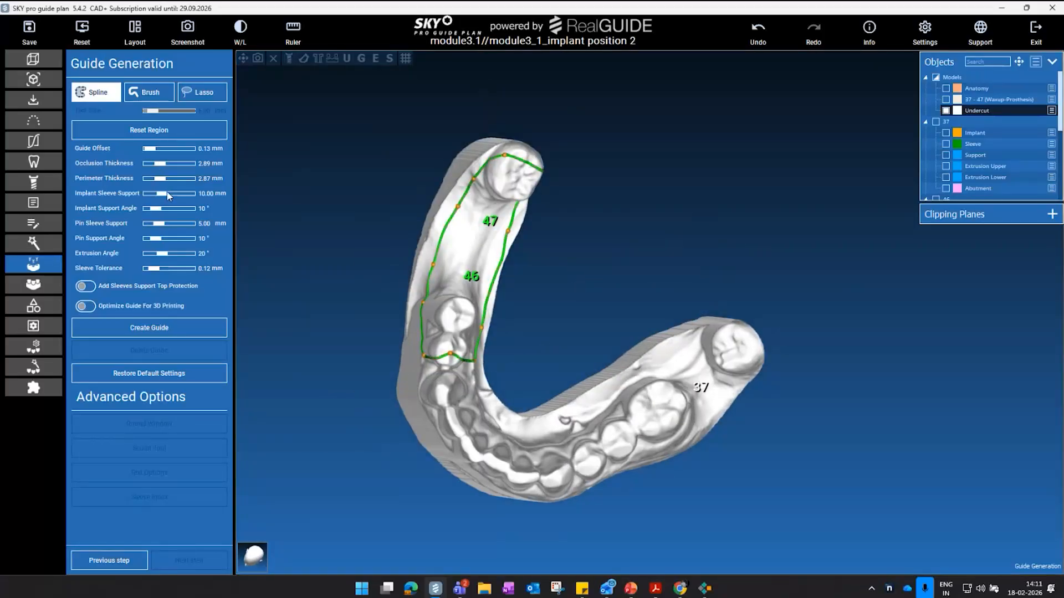
left_click(188, 331)
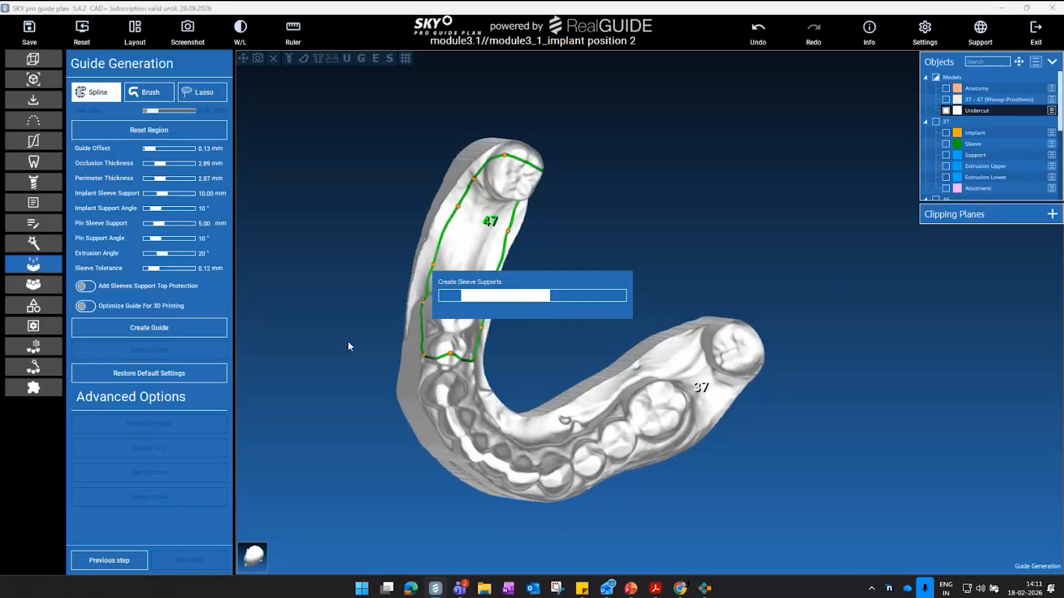
- Reshape the guide around the opening in front of the 46 sleeve support with the Local Deformation tool
scroll(603, 288, "up", 3)
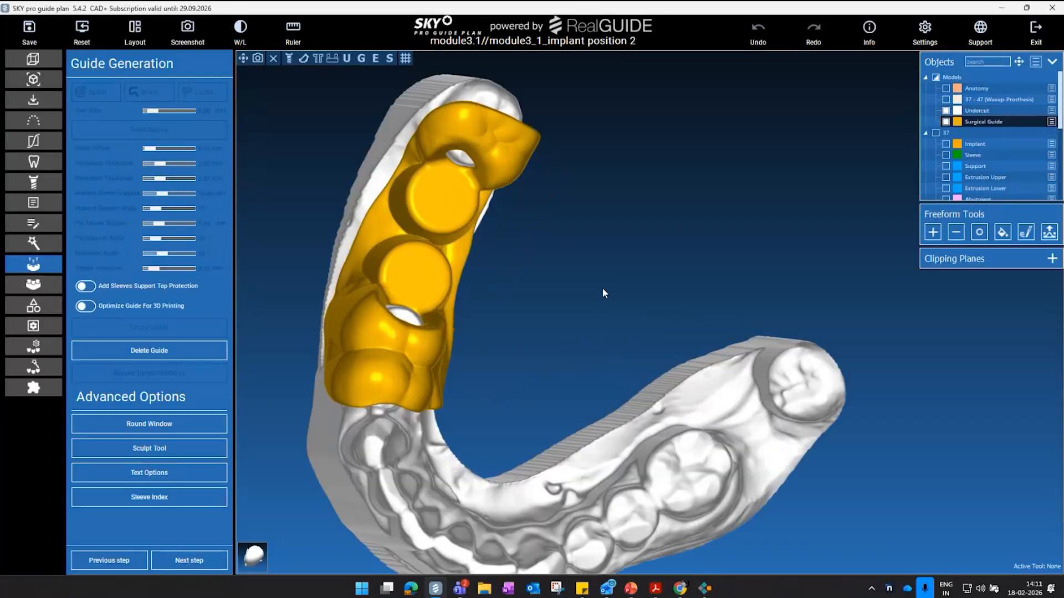
left_click_drag(603, 288, 672, 341)
scroll(503, 293, "up", 3)
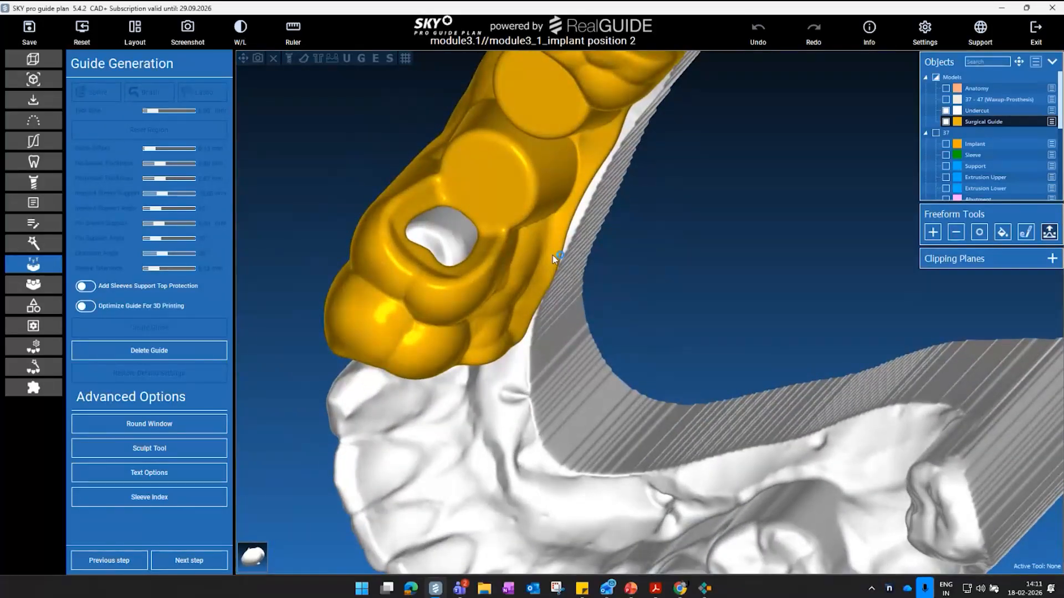
left_click_drag(427, 253, 443, 235)
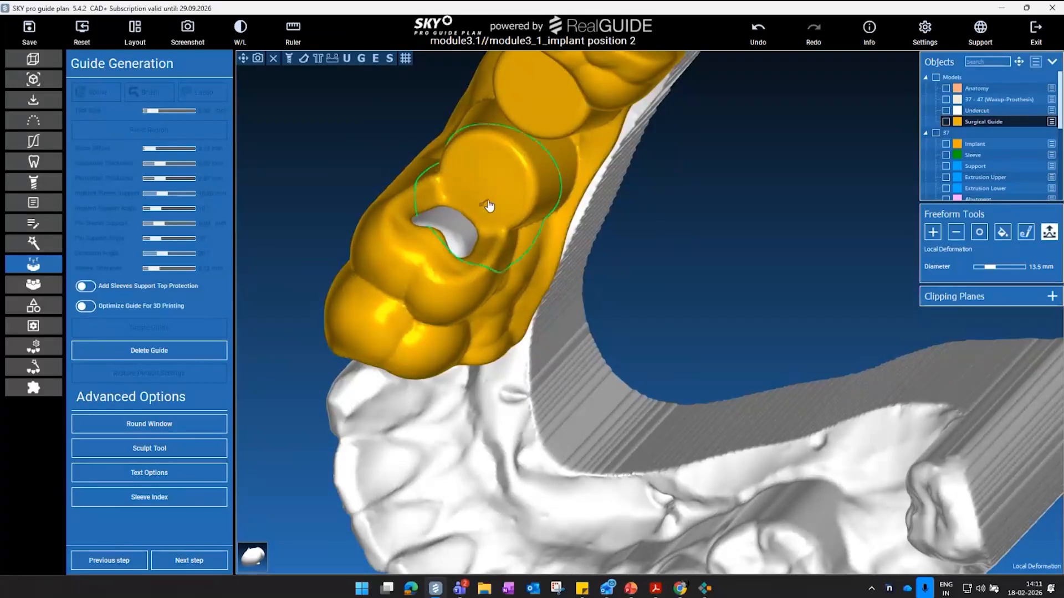
right_click_drag(489, 205, 658, 325)
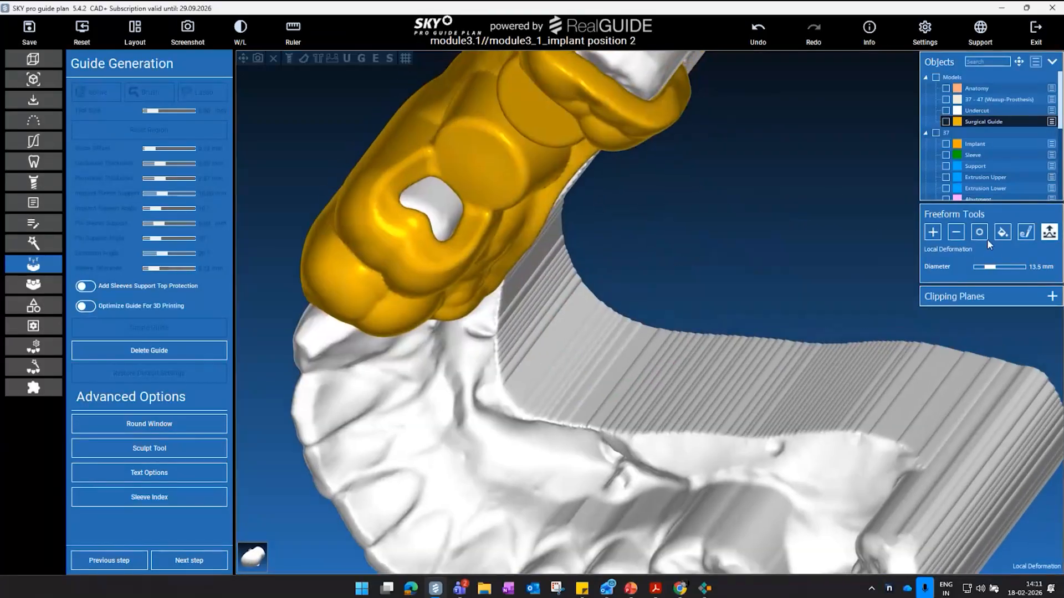
- Add material to the surgical guide with the freeform Add tool, filling the openings and thickening the areas around 46, 47 and the molar
left_click(933, 233)
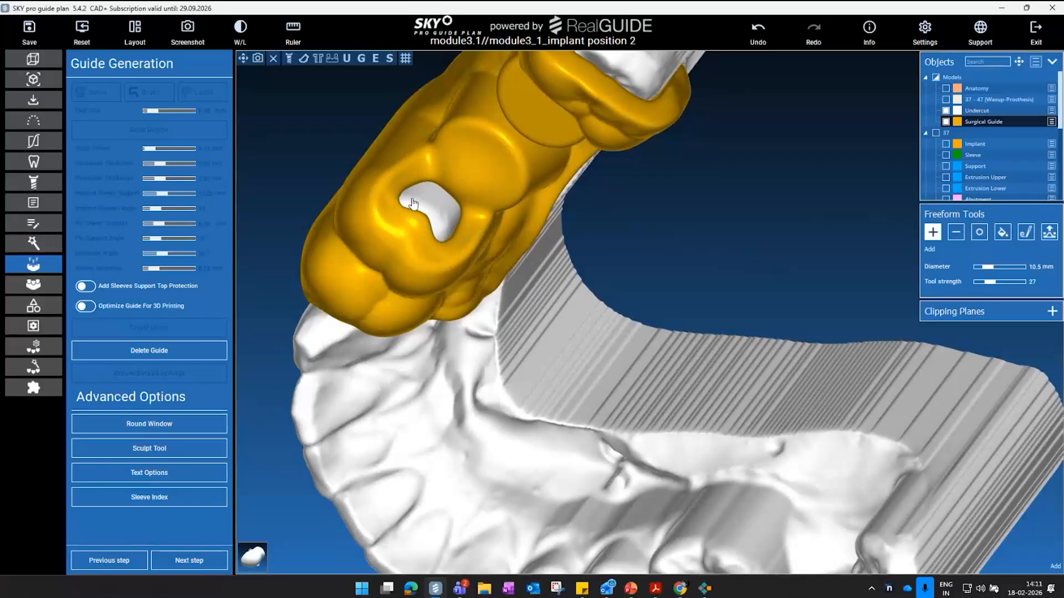
left_click_drag(462, 213, 427, 200)
right_click_drag(427, 200, 725, 249)
left_click_drag(462, 240, 499, 242)
mouse_move(499, 242)
right_mouse_down()
mouse_move(551, 332)
mouse_move(571, 329)
right_mouse_up()
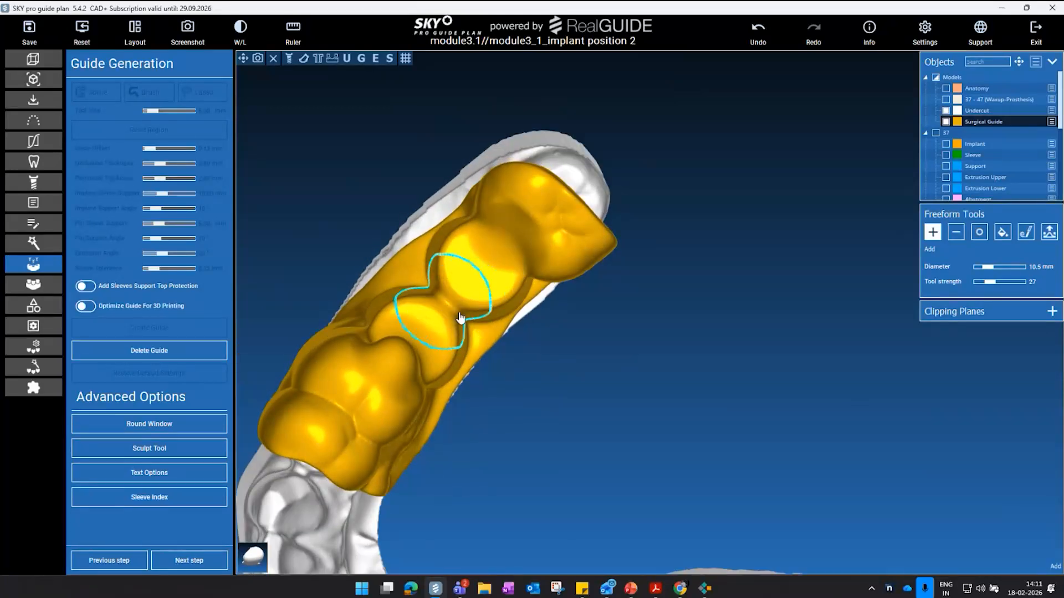
mouse_move(353, 281)
right_mouse_down()
mouse_move(456, 315)
mouse_move(584, 409)
mouse_move(492, 301)
right_mouse_up()
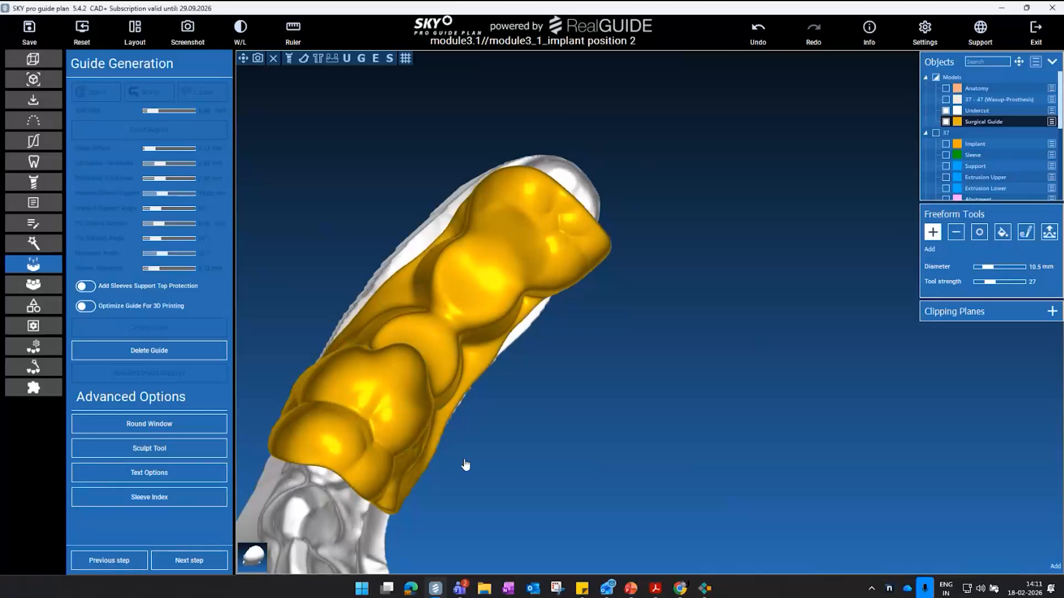
right_click_drag(465, 465, 510, 357)
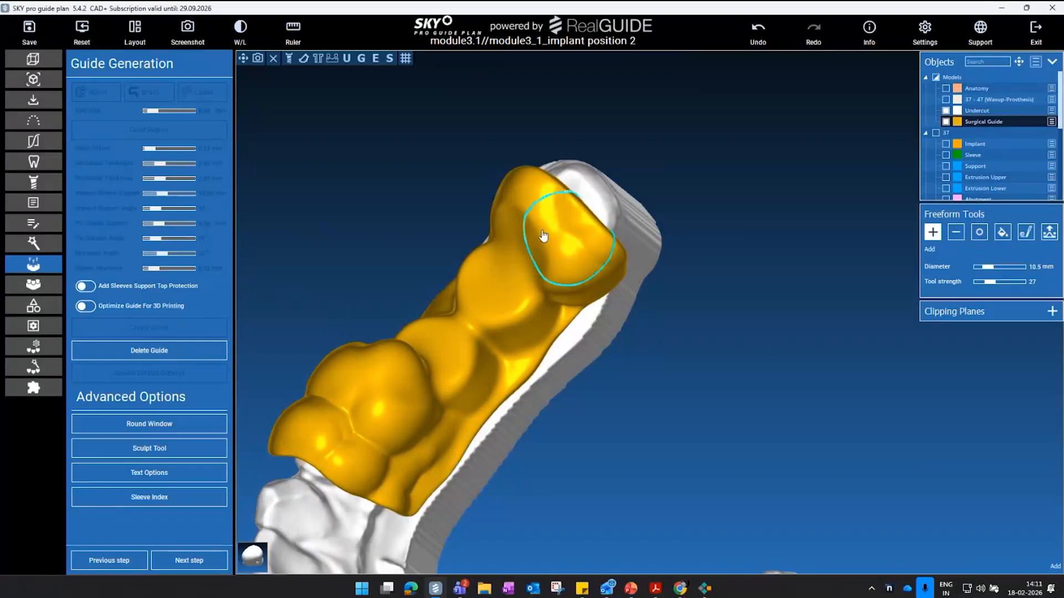
right_click_drag(558, 238, 592, 381)
mouse_move(442, 422)
right_mouse_down()
mouse_move(510, 436)
mouse_move(572, 424)
mouse_move(540, 443)
mouse_move(886, 366)
right_mouse_up()
- Smooth the guide surface along the sleeve supports and its lingual and buccal sides with the freeform Smooth tool
left_click(979, 231)
right_click_drag(665, 288, 488, 352)
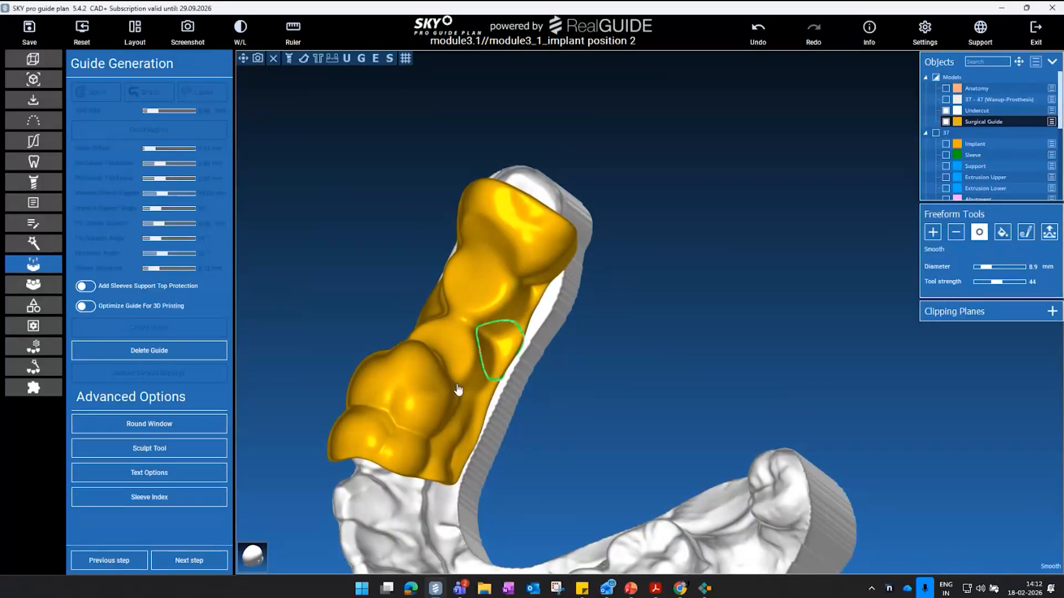
mouse_move(399, 365)
right_mouse_down()
mouse_move(399, 346)
mouse_move(593, 430)
mouse_move(569, 339)
right_mouse_up()
scroll(569, 339, "up", 3)
right_click_drag(464, 467, 553, 465)
mouse_move(623, 471)
right_mouse_down()
mouse_move(653, 462)
mouse_move(523, 475)
right_mouse_up()
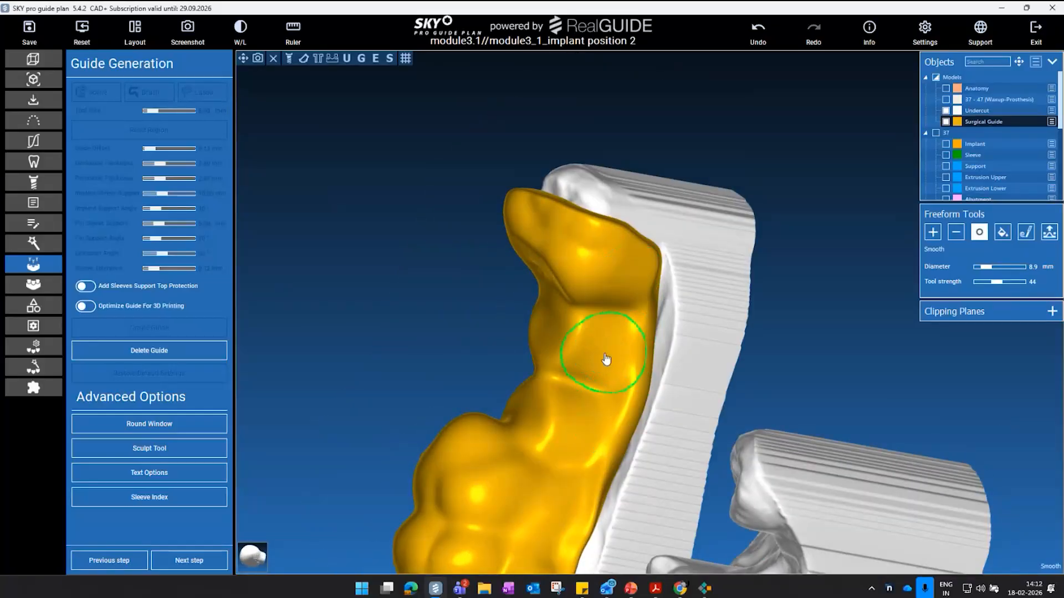
mouse_move(447, 288)
right_mouse_down()
mouse_move(689, 294)
mouse_move(415, 465)
mouse_move(803, 327)
right_mouse_up()
- Add more freeform material to the molar end of the guide
left_click(939, 236)
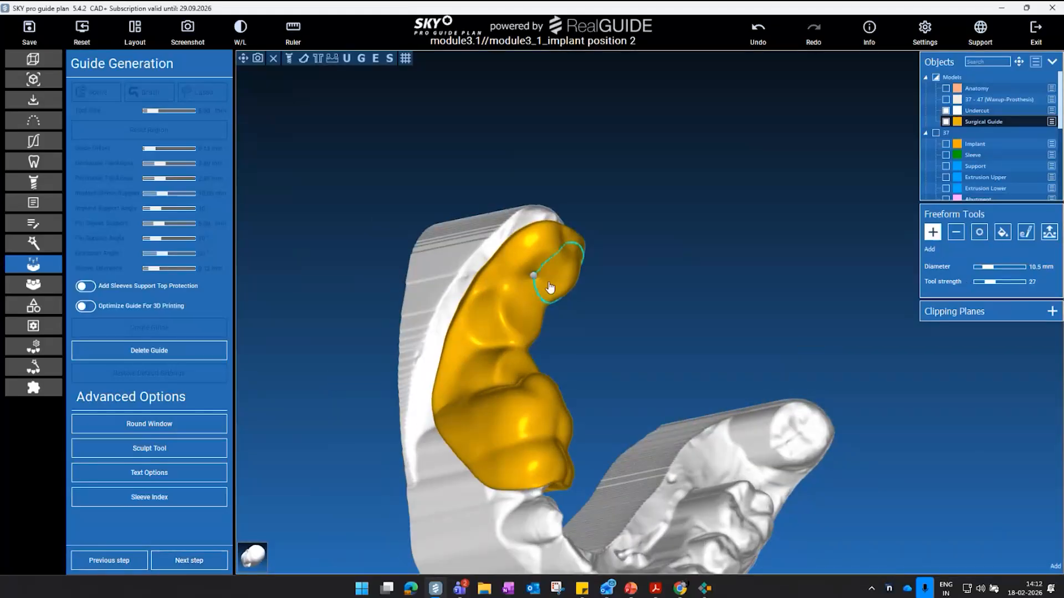
mouse_move(539, 283)
right_mouse_down()
mouse_move(643, 288)
mouse_move(622, 314)
mouse_move(500, 251)
mouse_move(611, 274)
mouse_move(696, 352)
mouse_move(781, 357)
mouse_move(758, 311)
mouse_move(746, 358)
right_mouse_up()
right_click_drag(769, 396, 532, 479)
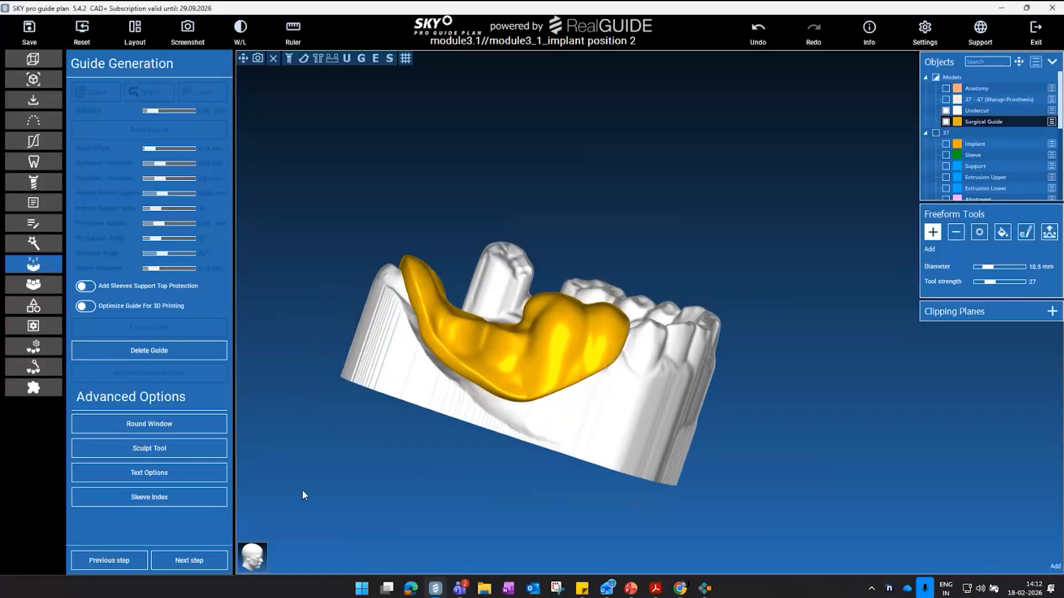
- Cut a round inspection window of 8.50 mm size and 14.33 mm depth into the buccal side of the guide over the premolars
left_click(178, 426)
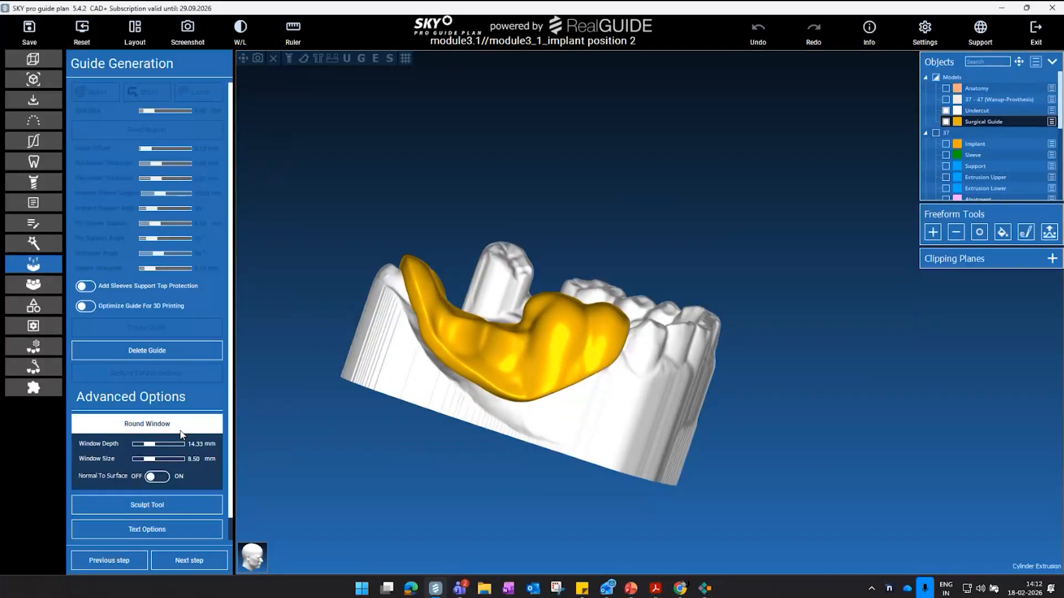
left_click(580, 338)
scroll(780, 474, "up", 2)
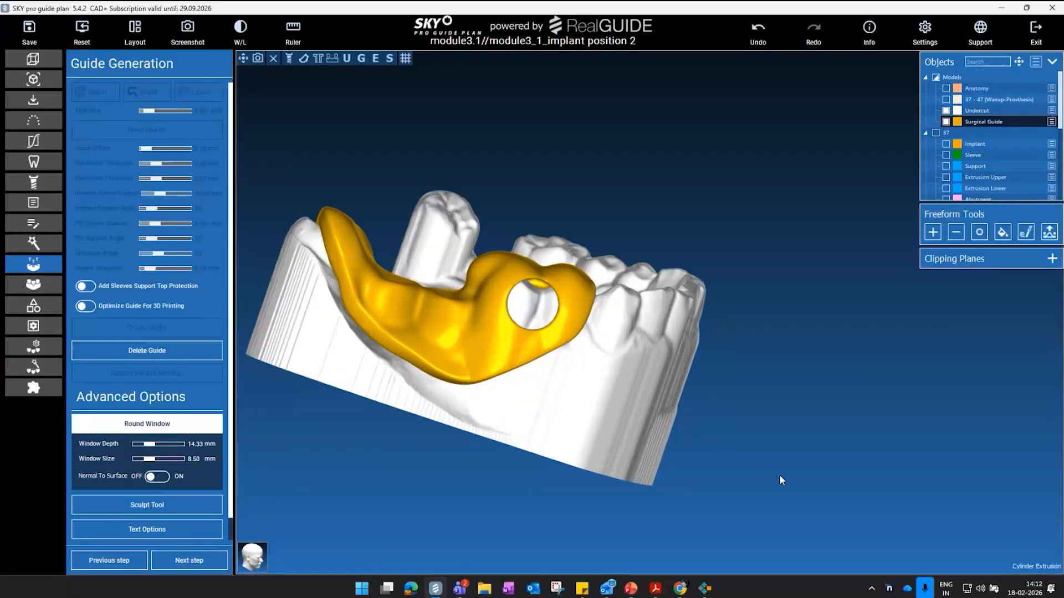
right_click_drag(784, 485, 781, 500)
scroll(219, 479, "down", 1)
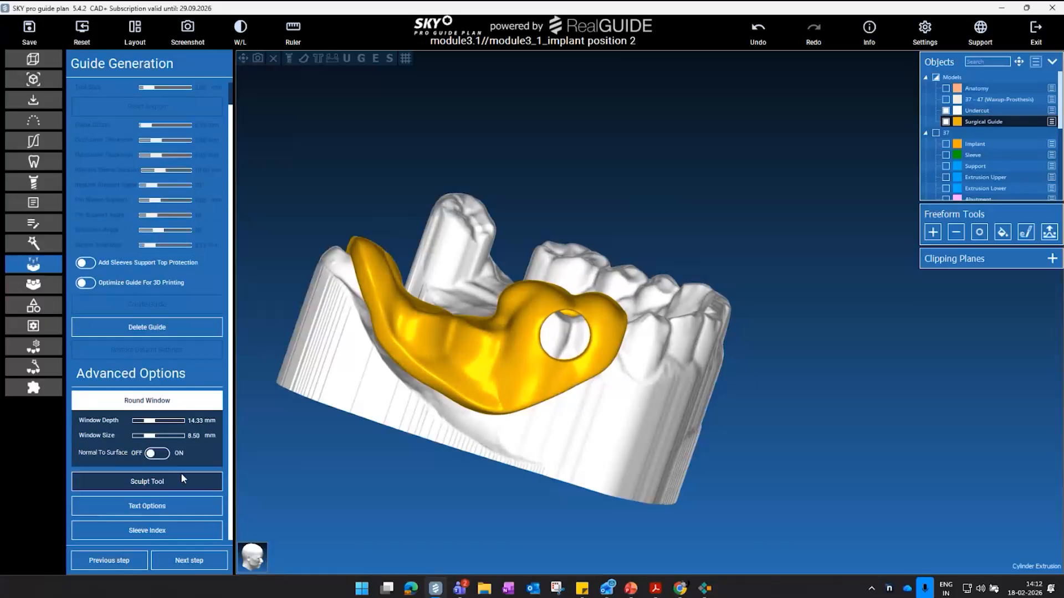
- Add the text "module3.1" at 1.40 pt to the buccal side of the guide, just below the round window
left_click(168, 407)
left_click(160, 473)
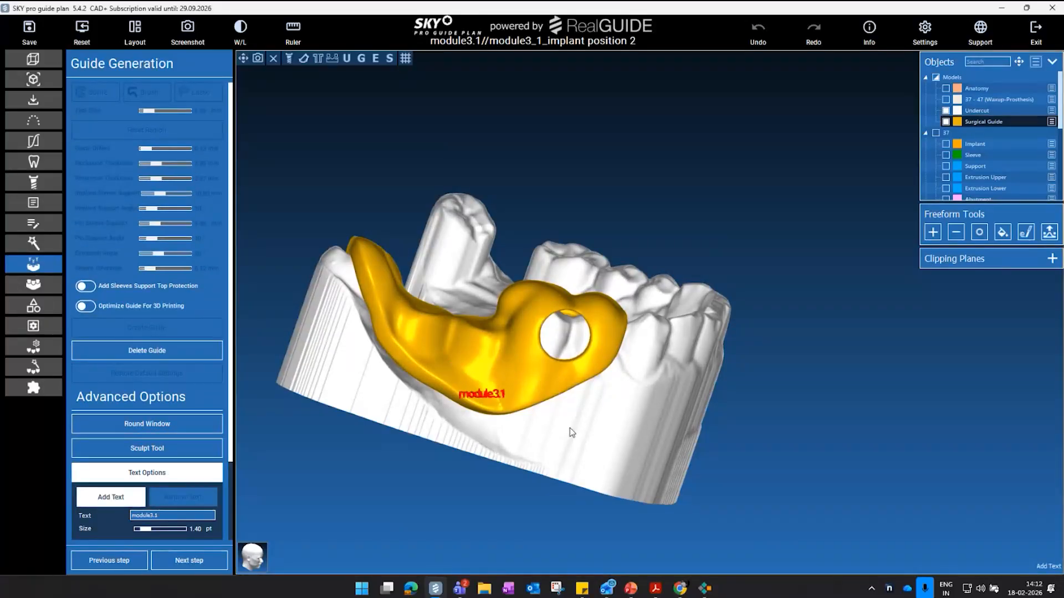
right_click_drag(570, 428, 533, 375)
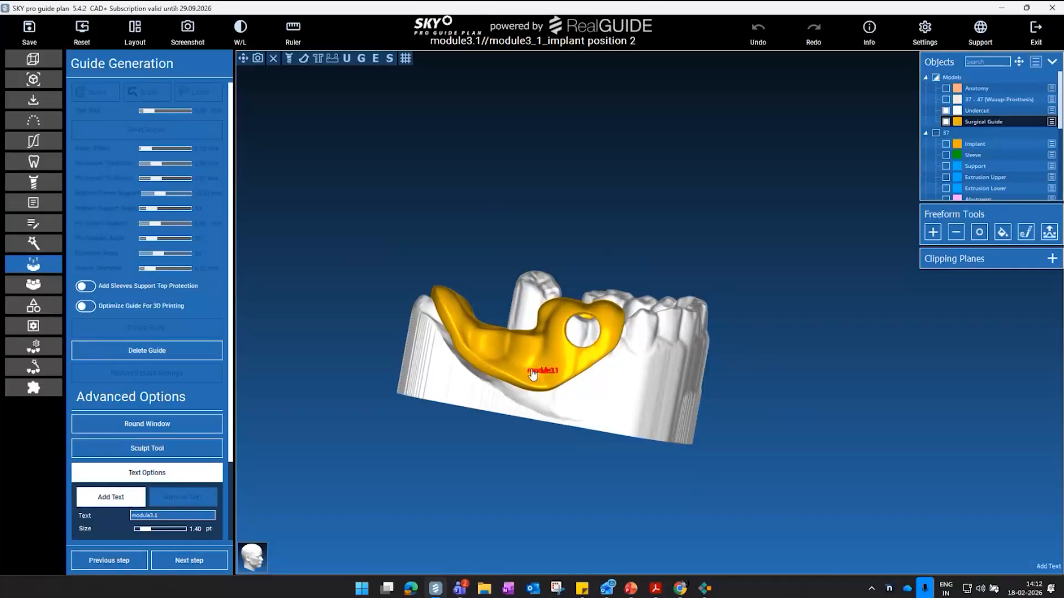
left_click(554, 366)
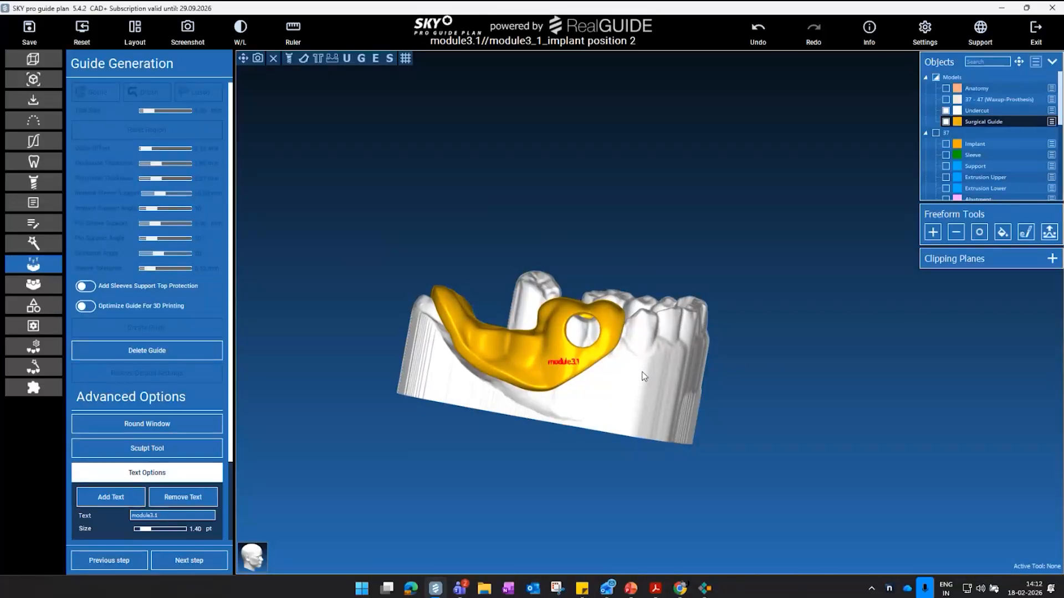
scroll(643, 374, "up", 3)
right_click_drag(609, 370, 694, 485)
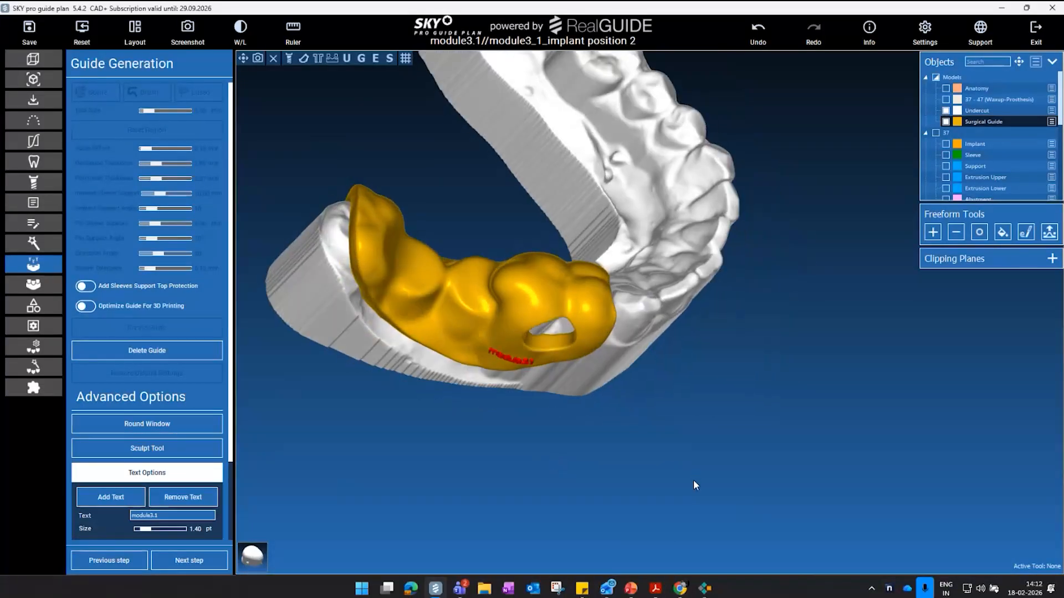
left_click(978, 233)
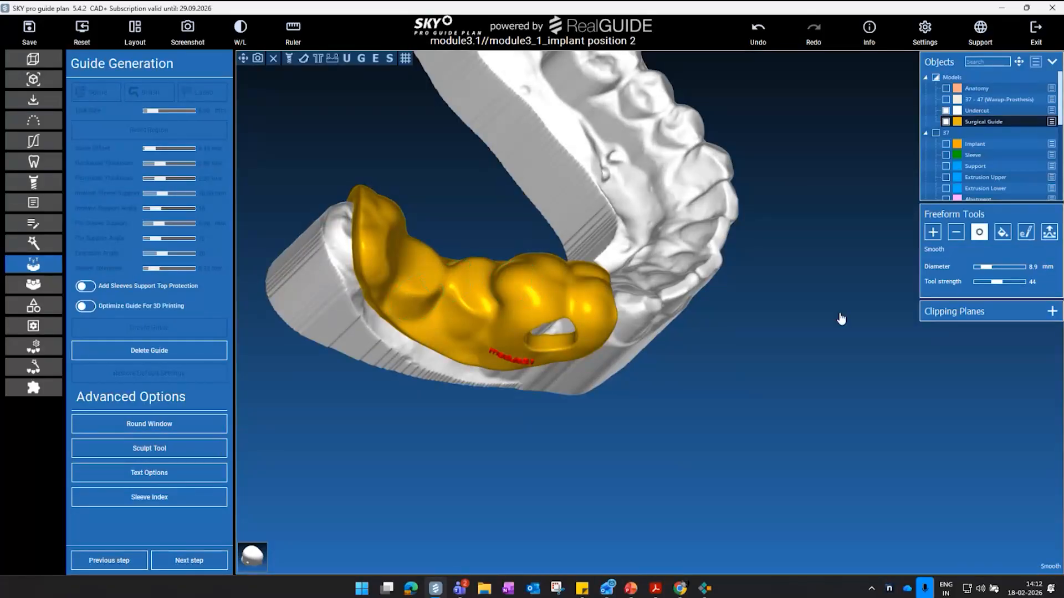
left_click_drag(841, 318, 945, 218)
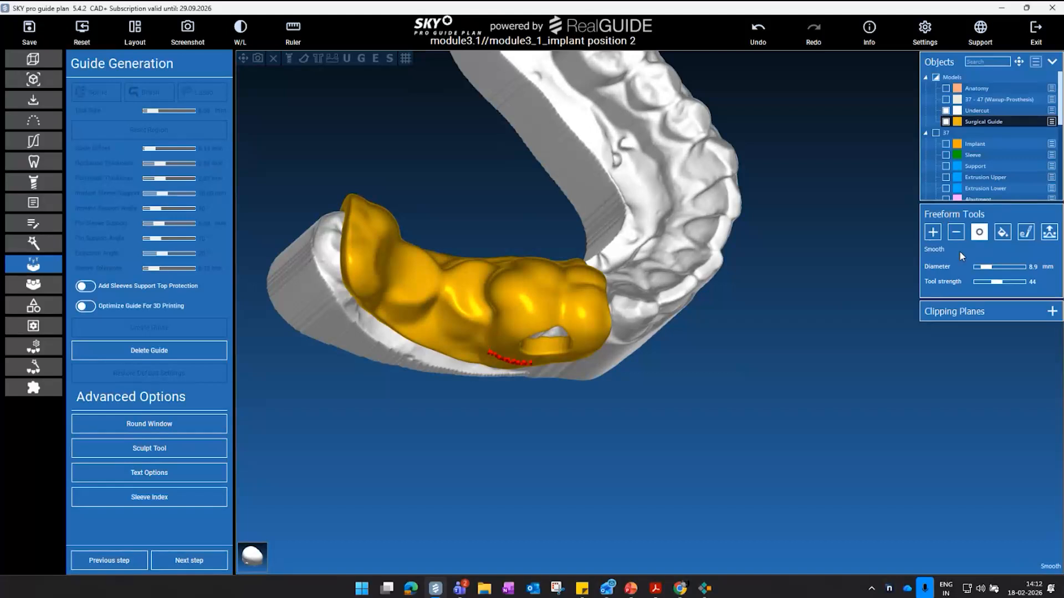
left_click_drag(842, 313, 691, 451)
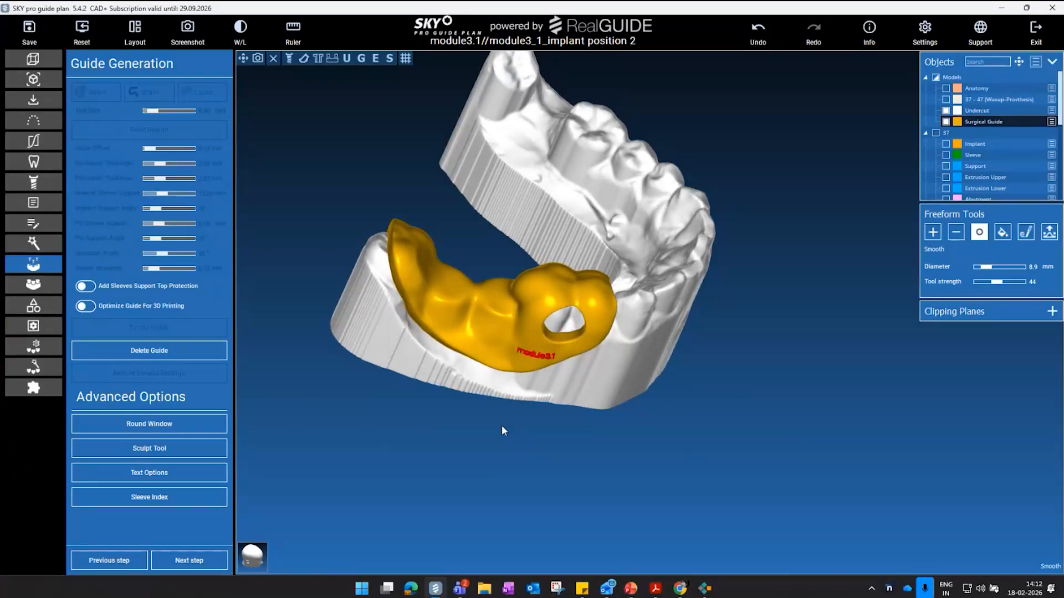
- Complete the guide for 46 and 47 and examine it with its sleeves on the anatomy in an enlarged 3D view
left_click(189, 561)
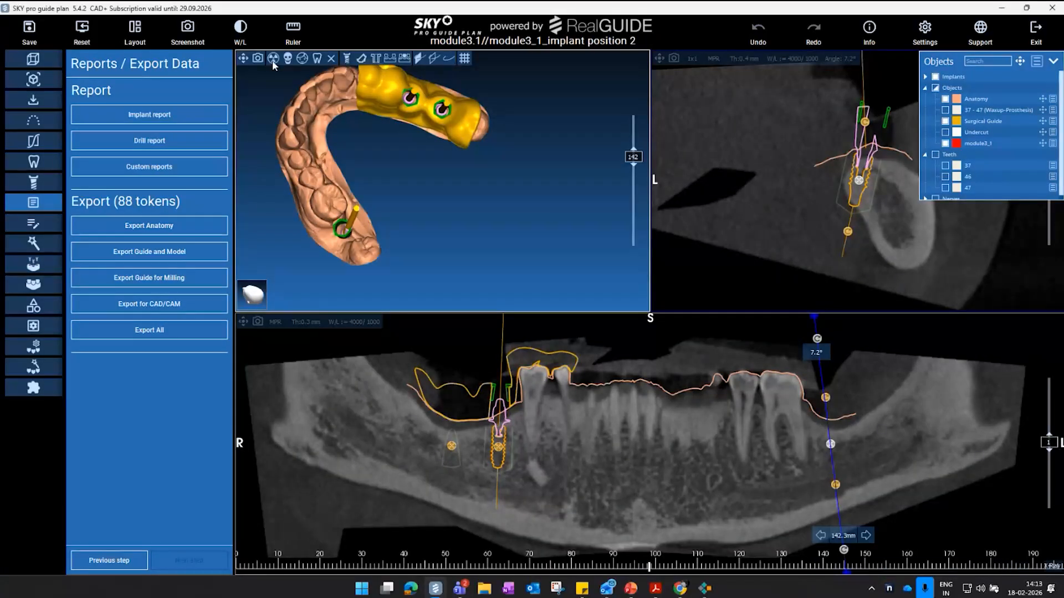
double_click(609, 201)
left_click_drag(610, 201, 407, 308)
left_click_drag(514, 337, 672, 370)
scroll(673, 370, "up", 2)
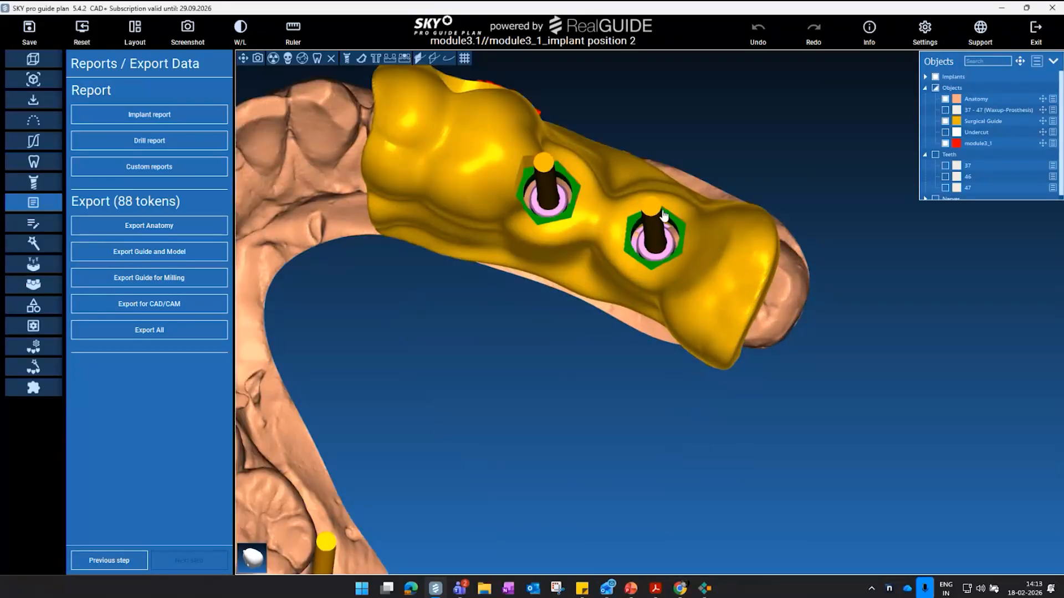
scroll(570, 331, "down", 5)
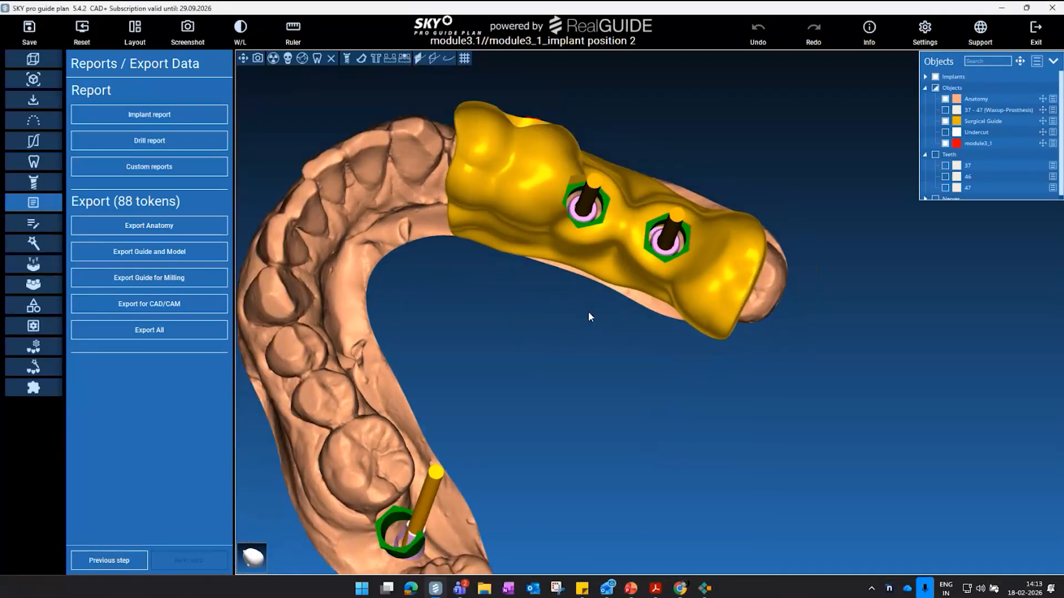
left_click_drag(589, 307, 388, 388)
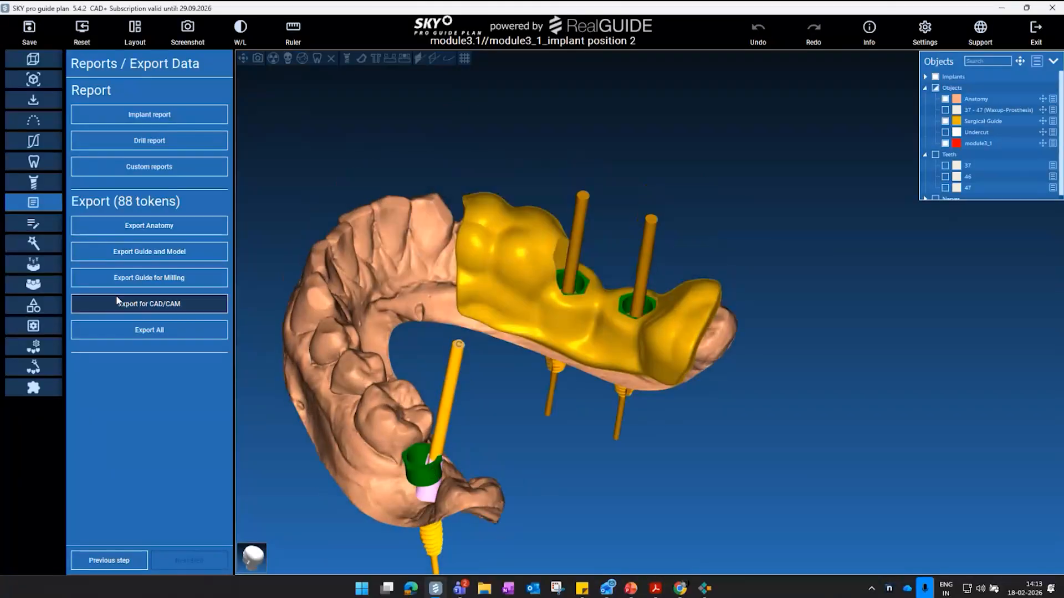
- Start a new surgical guide, set the insert direction from an occlusal view and generate the undercut on the anatomy
left_click(32, 265)
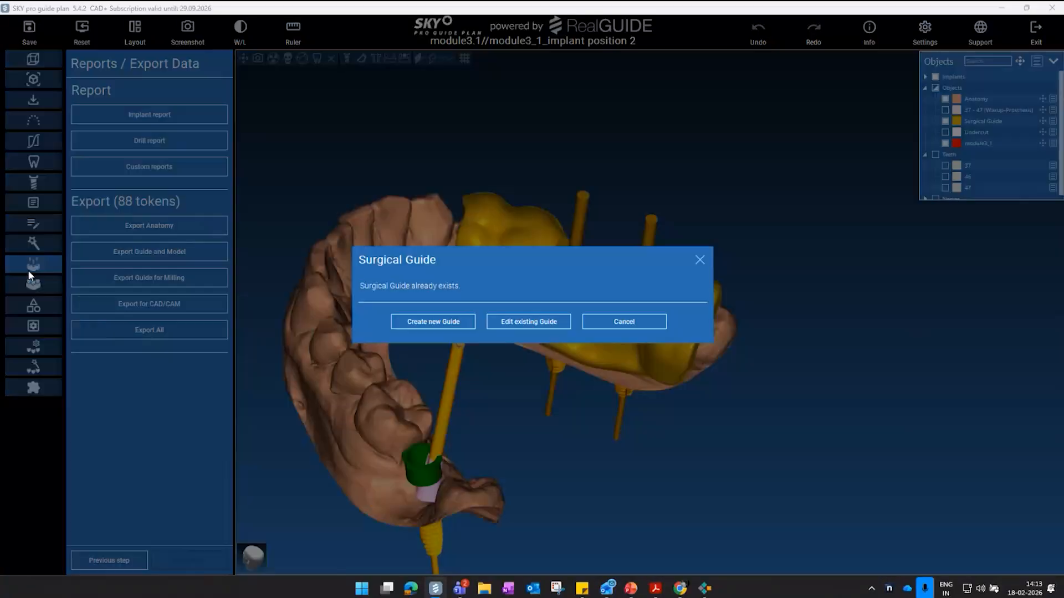
left_click(450, 323)
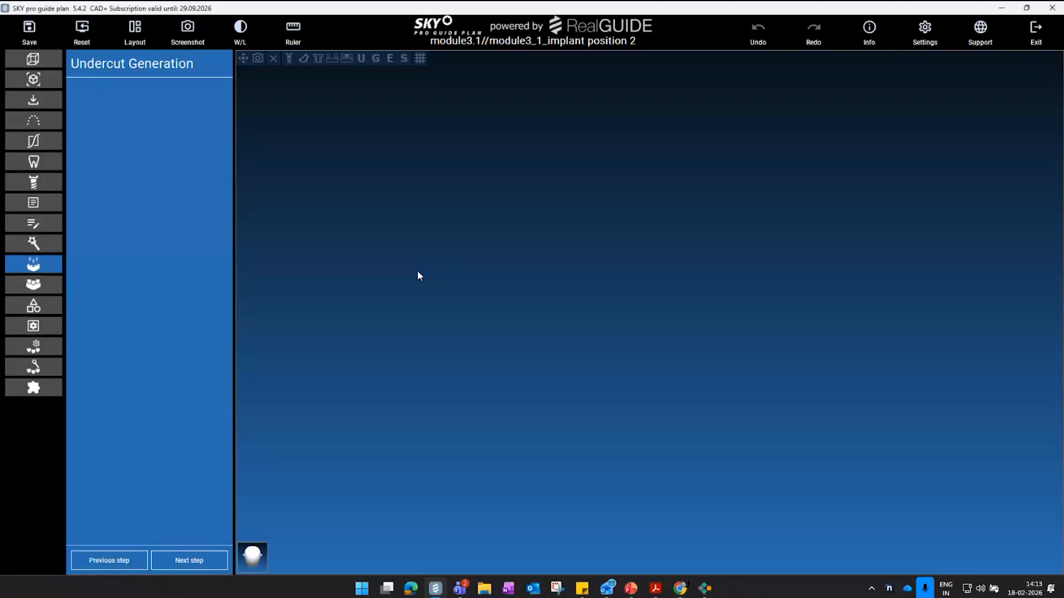
mouse_move(450, 295)
left_mouse_down()
mouse_move(378, 326)
mouse_move(291, 301)
mouse_move(427, 358)
mouse_move(380, 328)
mouse_move(759, 325)
mouse_move(499, 351)
mouse_move(619, 302)
mouse_move(589, 309)
mouse_move(615, 334)
mouse_move(689, 342)
left_mouse_up()
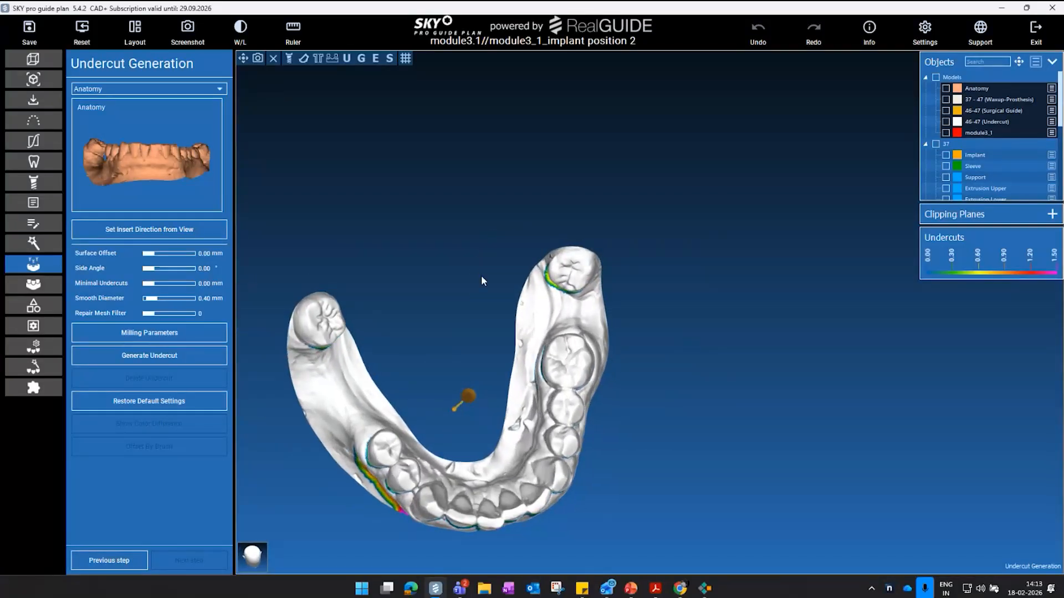
left_click(209, 238)
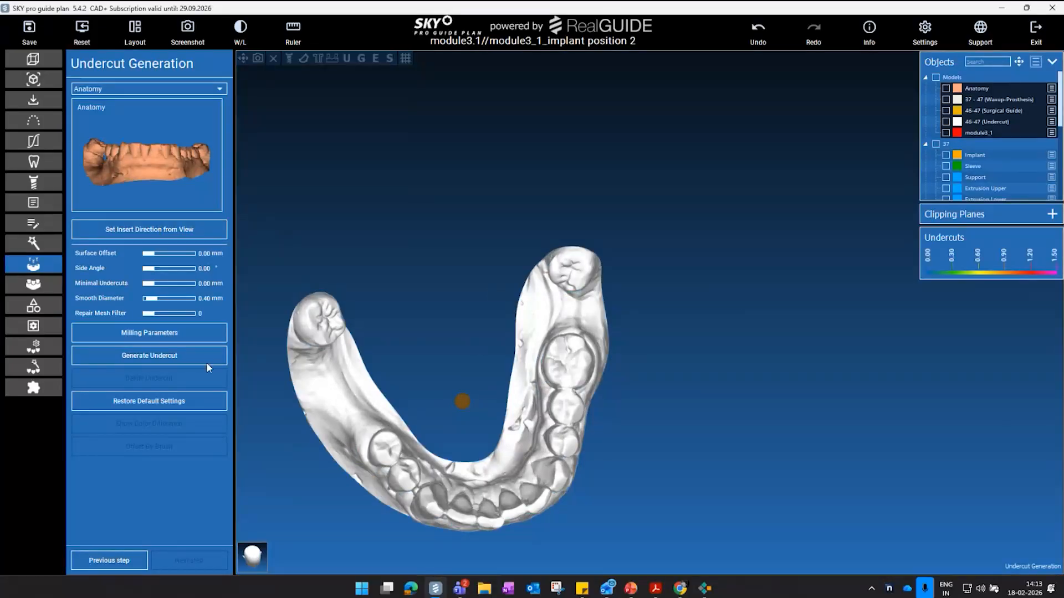
left_click(163, 357)
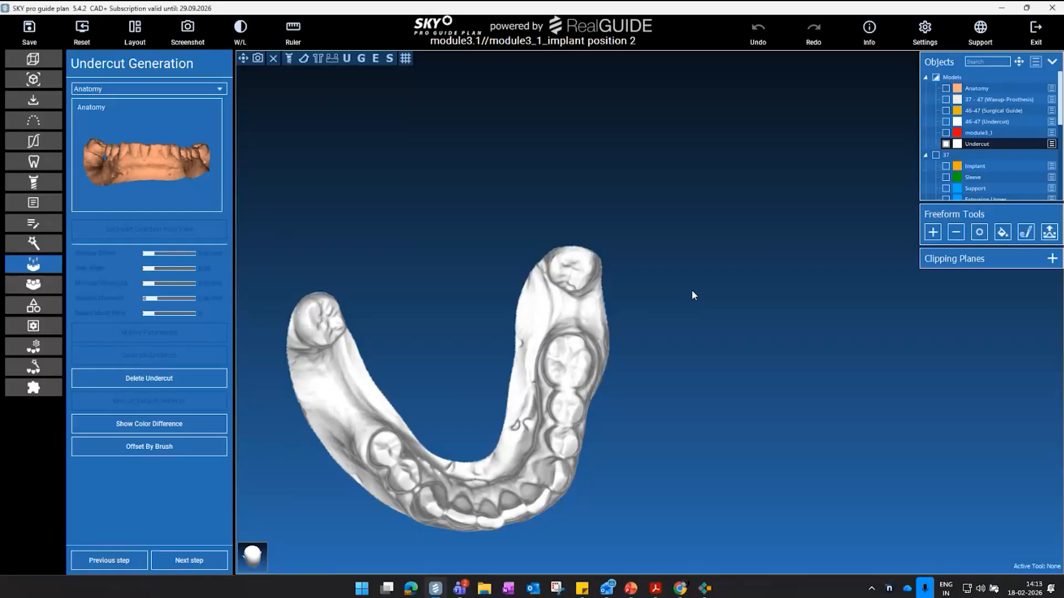
- Draw a spline outline for the guide region around 37, from the rear molar along the lingual side, across the premolar and back buccally
left_click(210, 564)
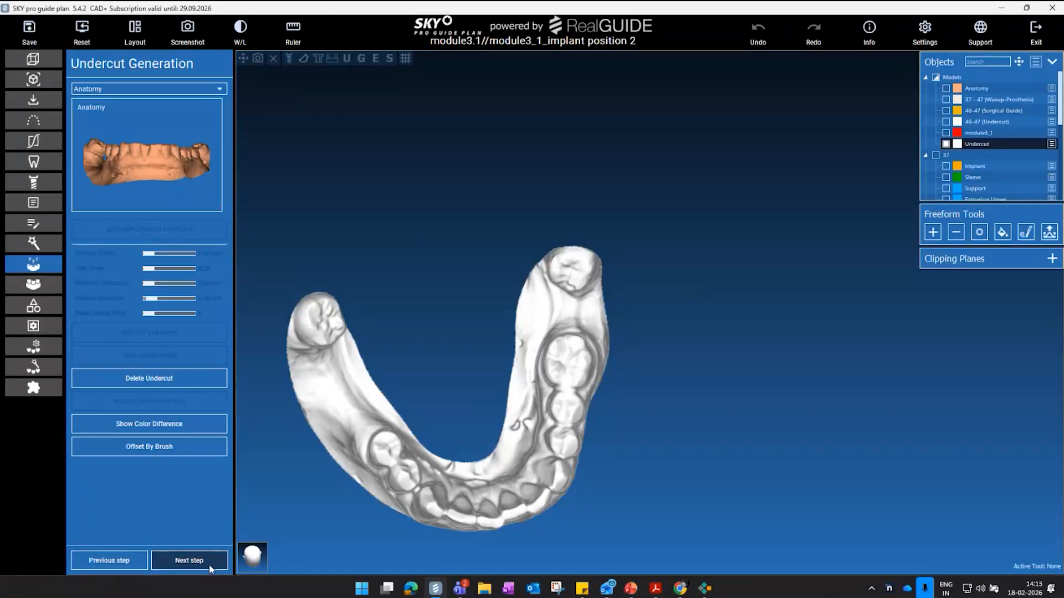
left_click_drag(474, 293, 529, 253)
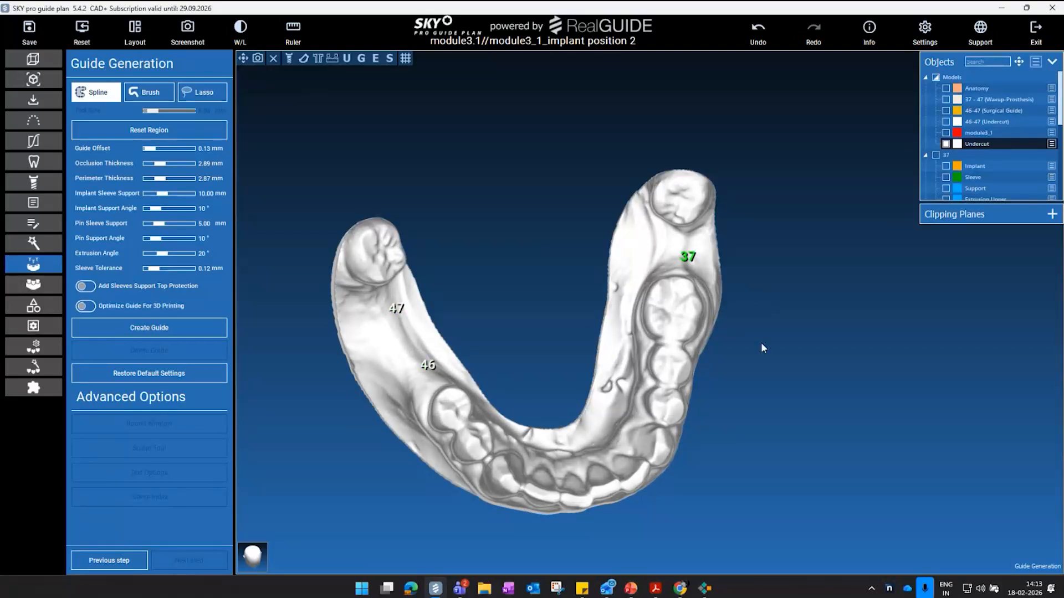
scroll(760, 342, "up", 3)
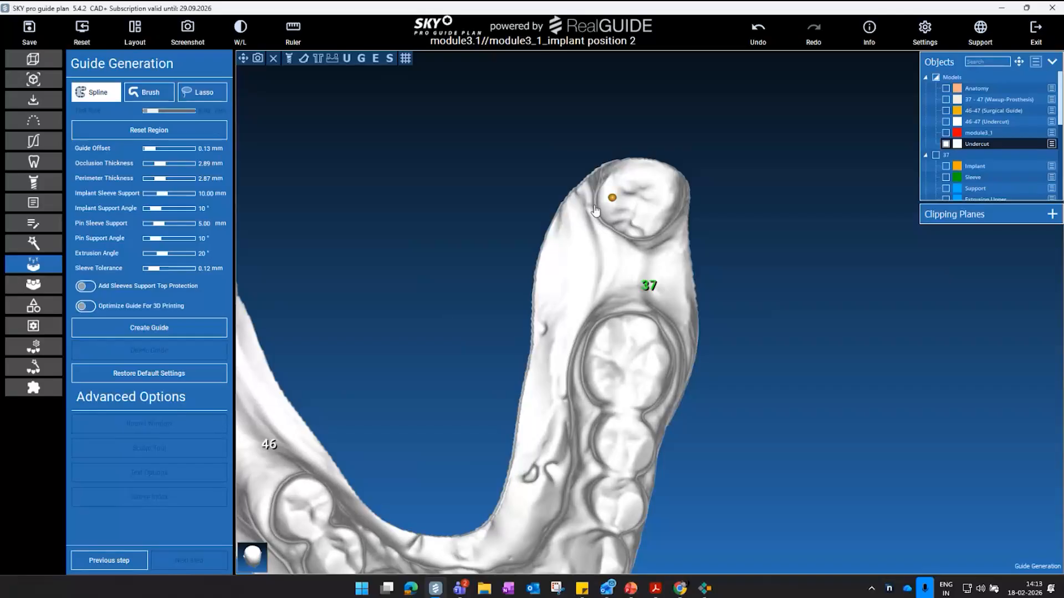
left_click(544, 368)
left_click(558, 442)
left_click(625, 464)
left_click_drag(707, 458, 543, 433)
left_click(722, 451)
left_click(765, 360)
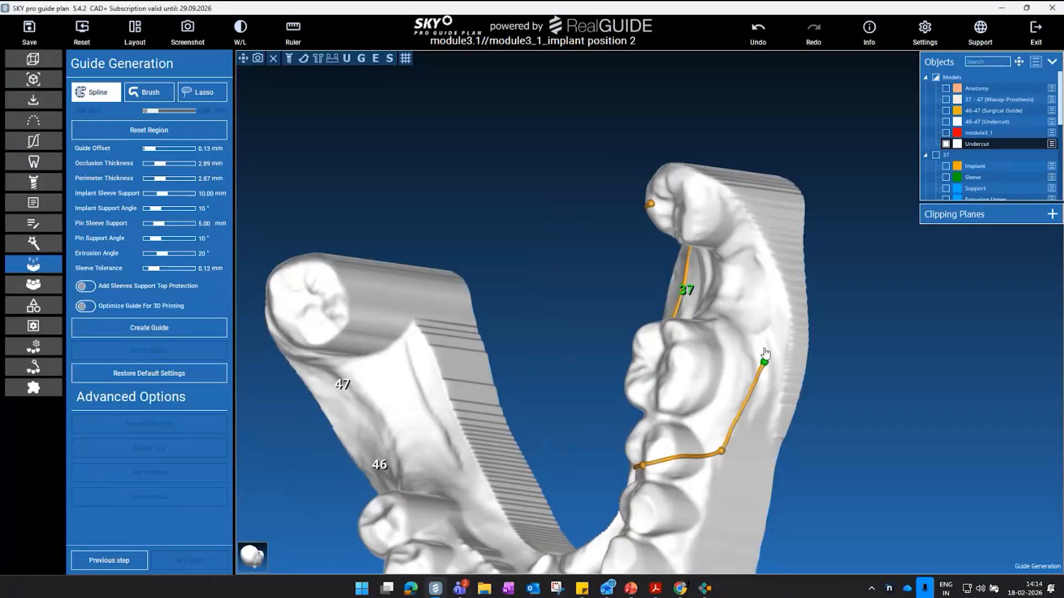
left_click(759, 285)
left_click(731, 217)
left_click(689, 196)
- Close the guide outline across the rear molar behind 37 and adjust its control points around that tooth
scroll(600, 222, "up", 4)
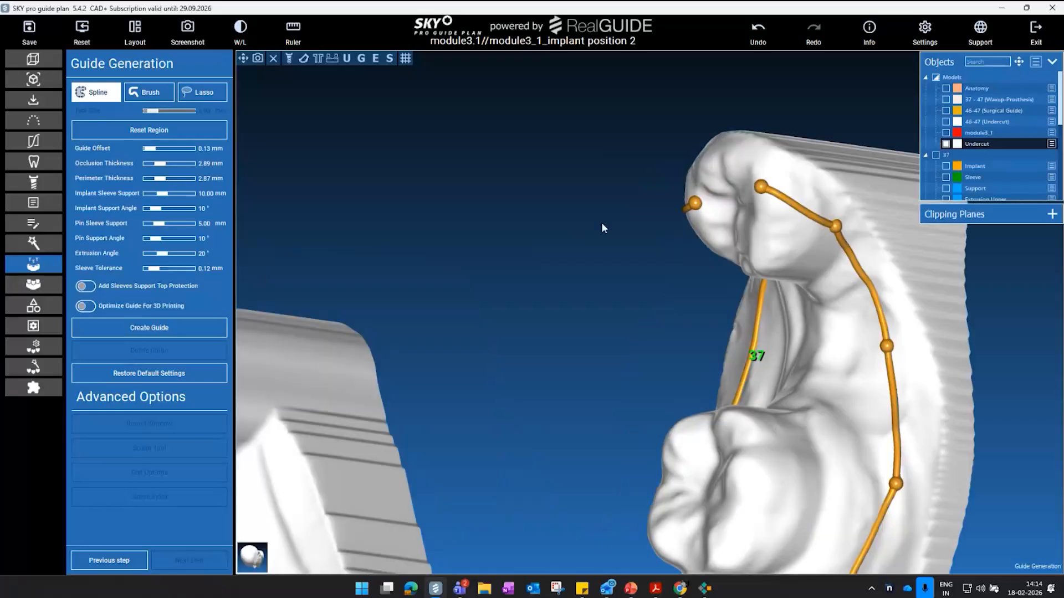
middle_click_drag(601, 221, 464, 258)
left_click_drag(463, 258, 559, 249)
left_click_drag(635, 204, 540, 211)
left_click_drag(641, 231, 652, 206)
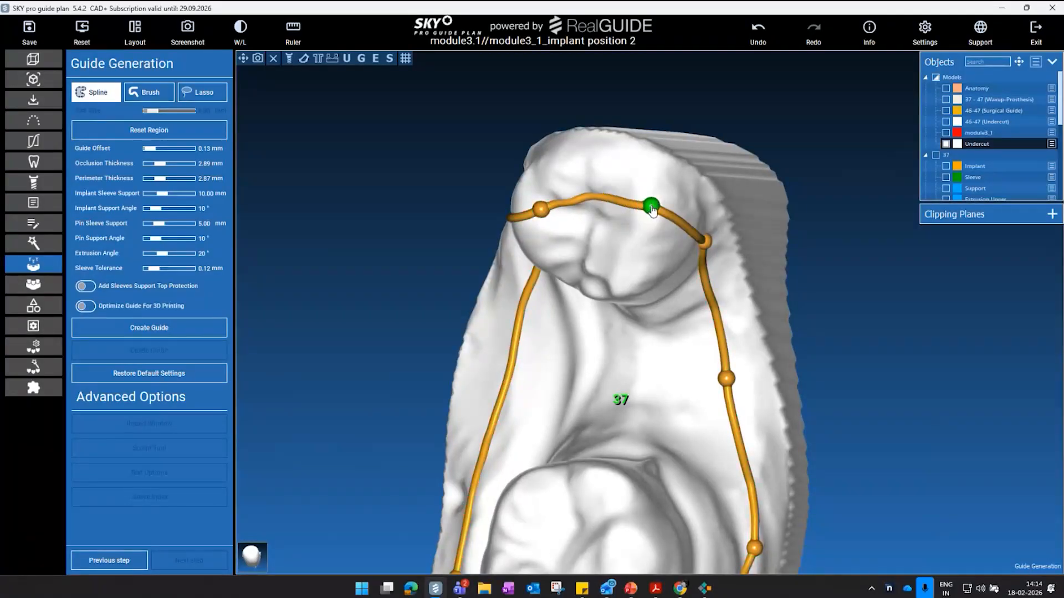
scroll(427, 291, "down", 4)
left_click_drag(427, 292, 626, 283)
left_click_drag(415, 267, 419, 260)
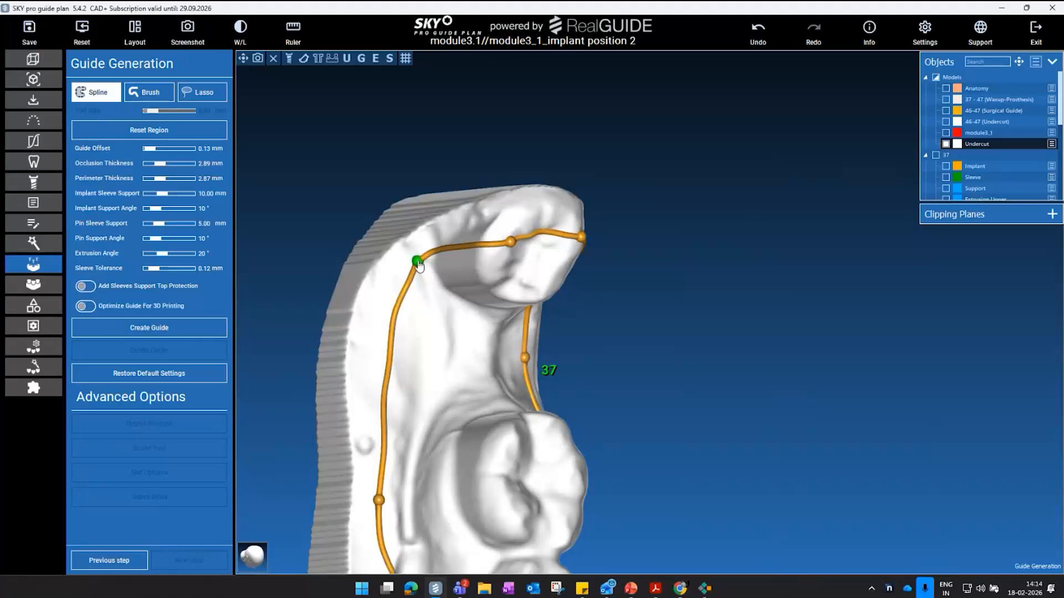
- Create the surgical guide for 37 from the outlined region
scroll(720, 344, "down", 4)
middle_click_drag(726, 355, 742, 239)
left_click_drag(741, 239, 928, 453)
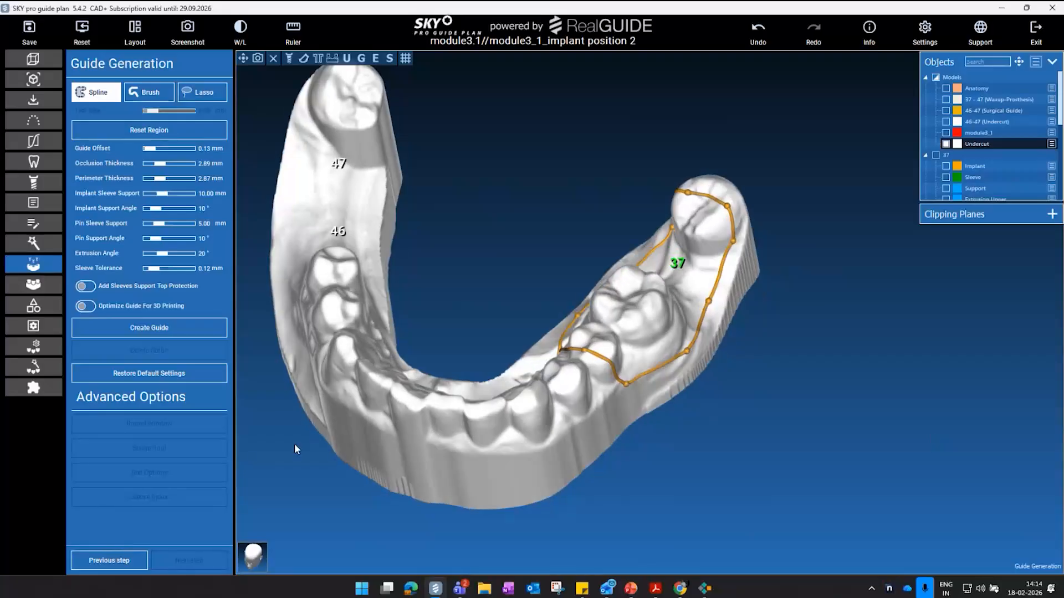
left_click(195, 322)
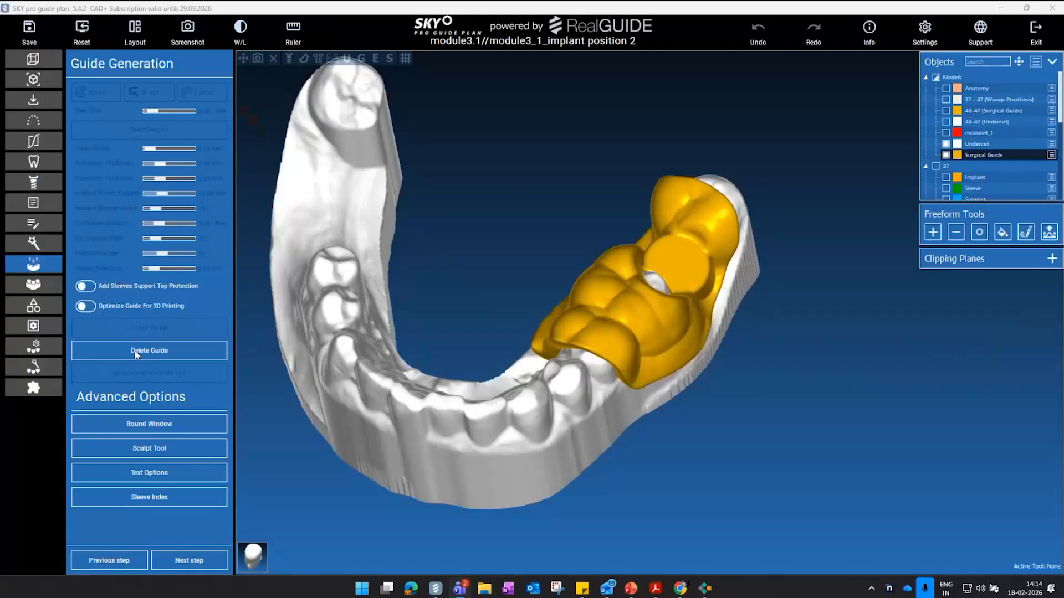
- Fill the opening beside the 37 sleeve support with the freeform Add tool and smooth the surrounding guide surface
left_click_drag(546, 201, 497, 275)
left_click_drag(773, 244, 767, 263)
middle_click_drag(767, 262, 736, 318)
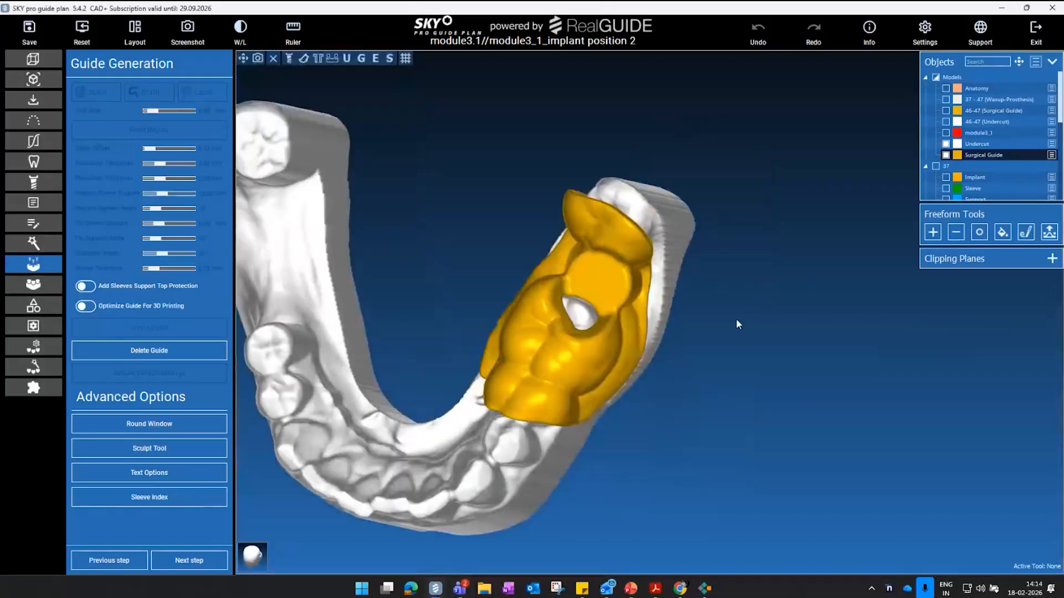
scroll(711, 324, "up", 4)
left_click_drag(711, 324, 673, 298)
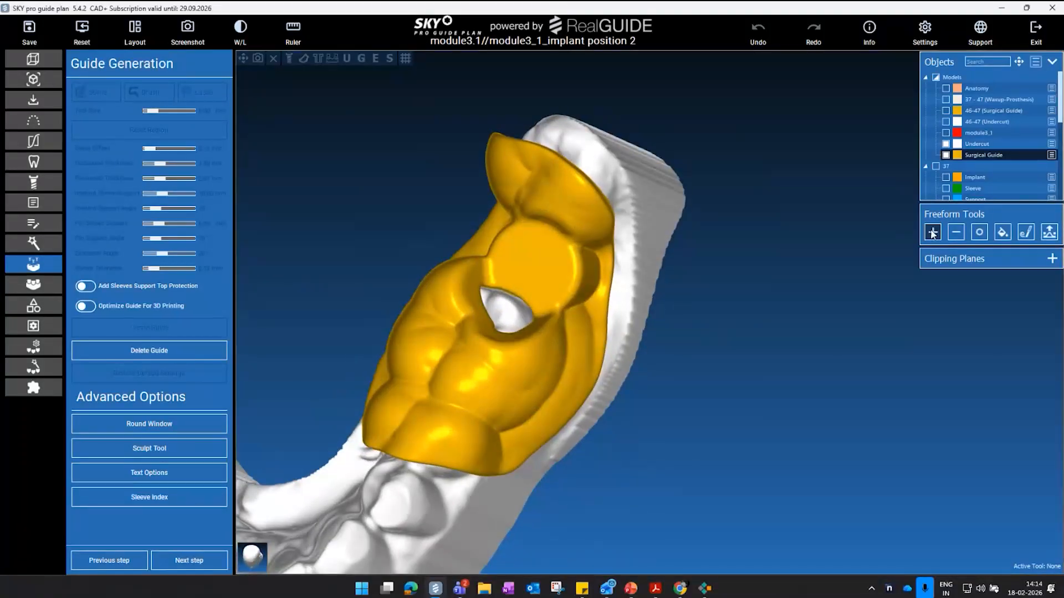
left_click(933, 232)
mouse_move(506, 328)
left_mouse_down()
mouse_move(487, 309)
mouse_move(510, 273)
mouse_move(498, 304)
mouse_move(522, 324)
left_mouse_up()
mouse_move(503, 326)
right_mouse_down()
mouse_move(501, 339)
mouse_move(486, 301)
right_mouse_up()
left_click_drag(487, 302, 521, 316)
mouse_move(622, 333)
right_mouse_down()
mouse_move(665, 355)
mouse_move(719, 358)
mouse_move(750, 408)
mouse_move(661, 410)
right_mouse_up()
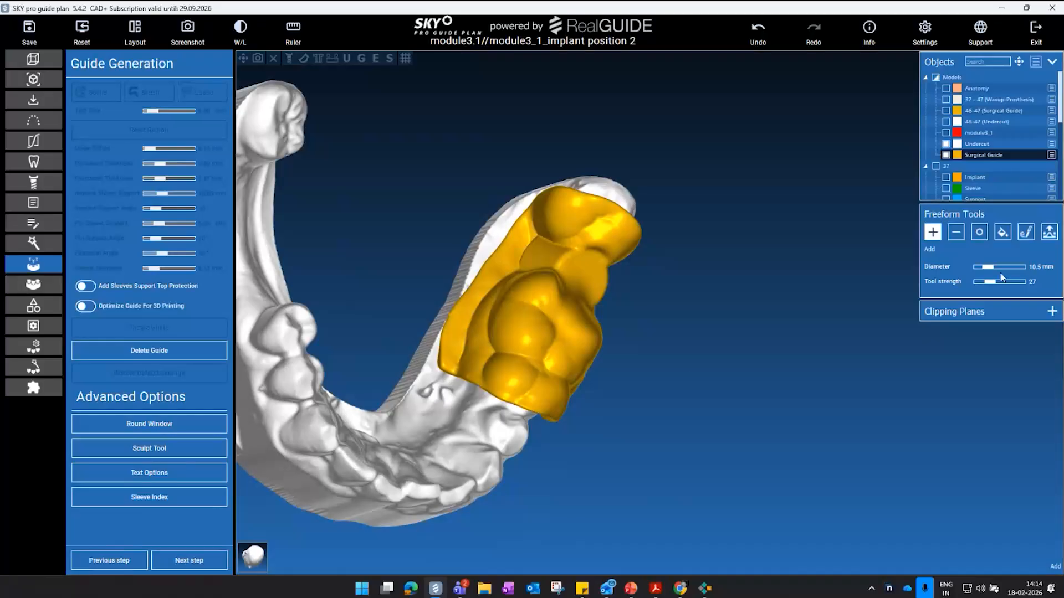
left_click(979, 232)
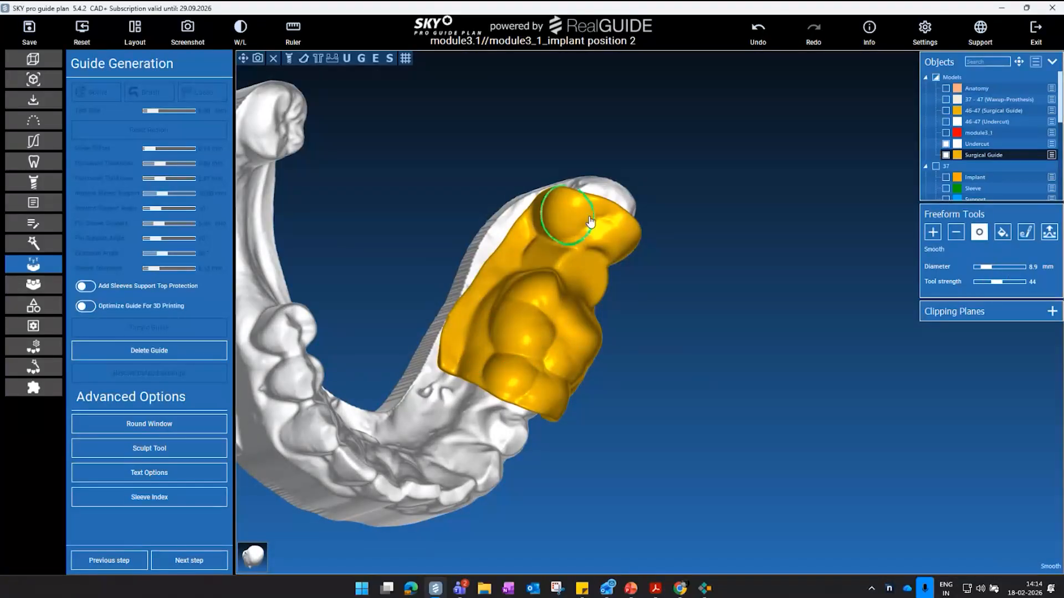
left_click_drag(607, 266, 582, 417)
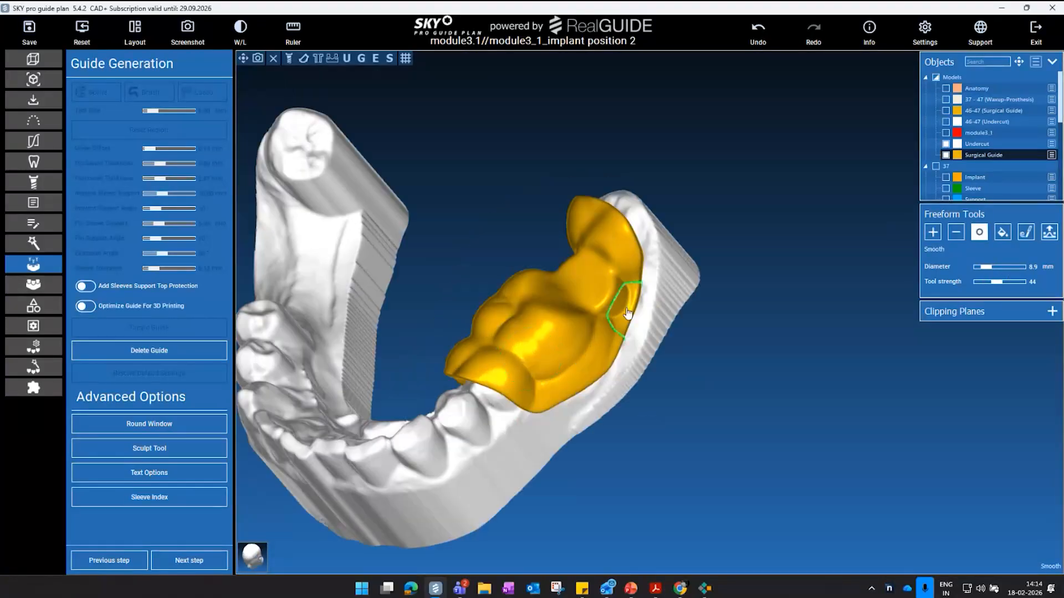
- Cut a round window of 8.50 mm size and 14.33 mm depth into the guide's buccal side in front of the 37 sleeve
left_click_drag(619, 477, 387, 453)
left_click(147, 424)
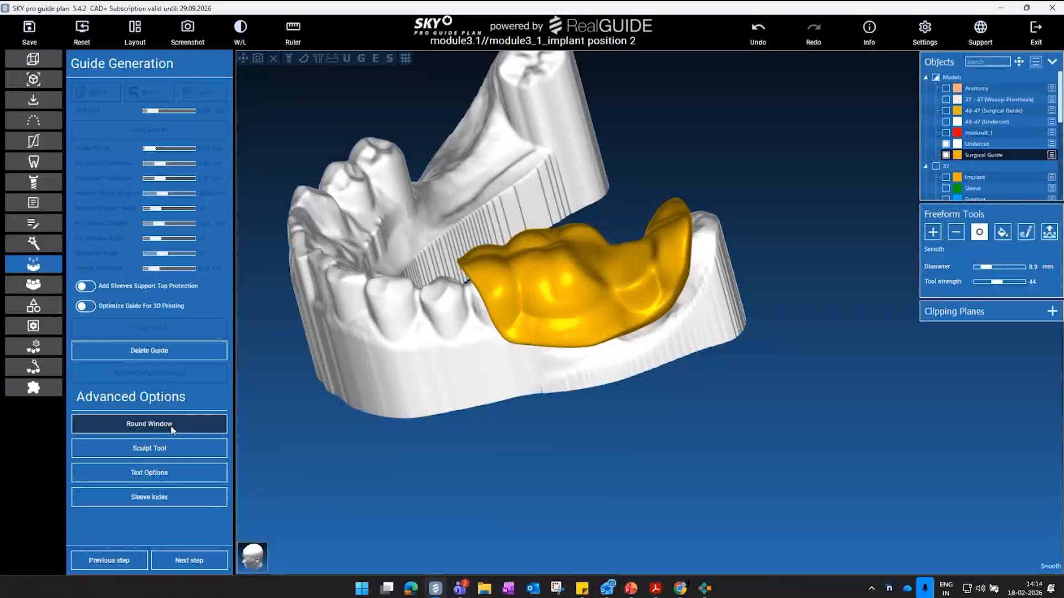
left_click(542, 285)
left_click_drag(458, 408, 467, 351)
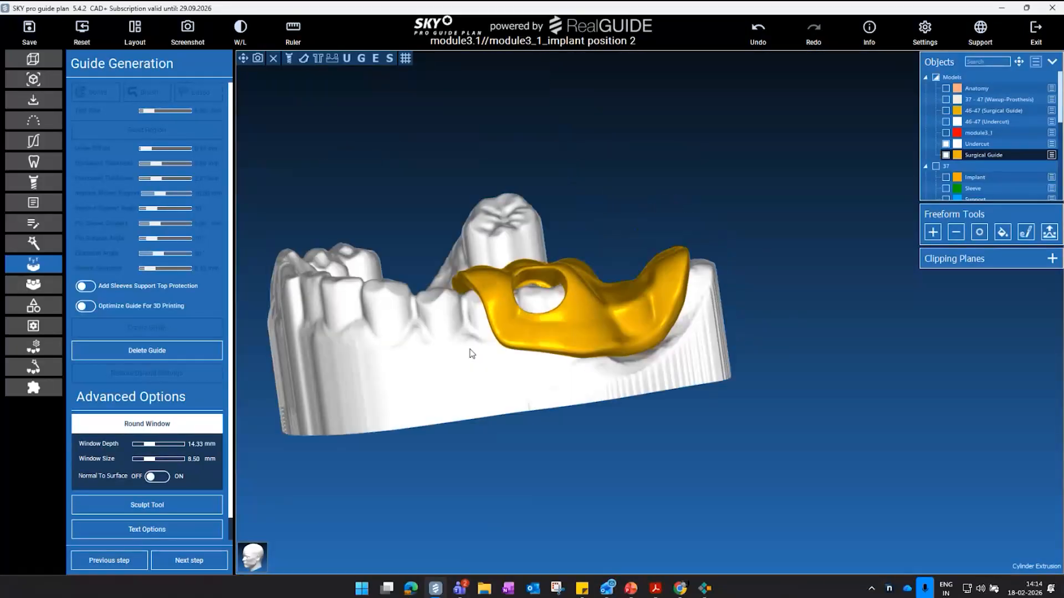
- Proceed to the report and export stage and show the 46-47 surgical guide together with the 37 guide in an enlarged 3D view
left_click(211, 561)
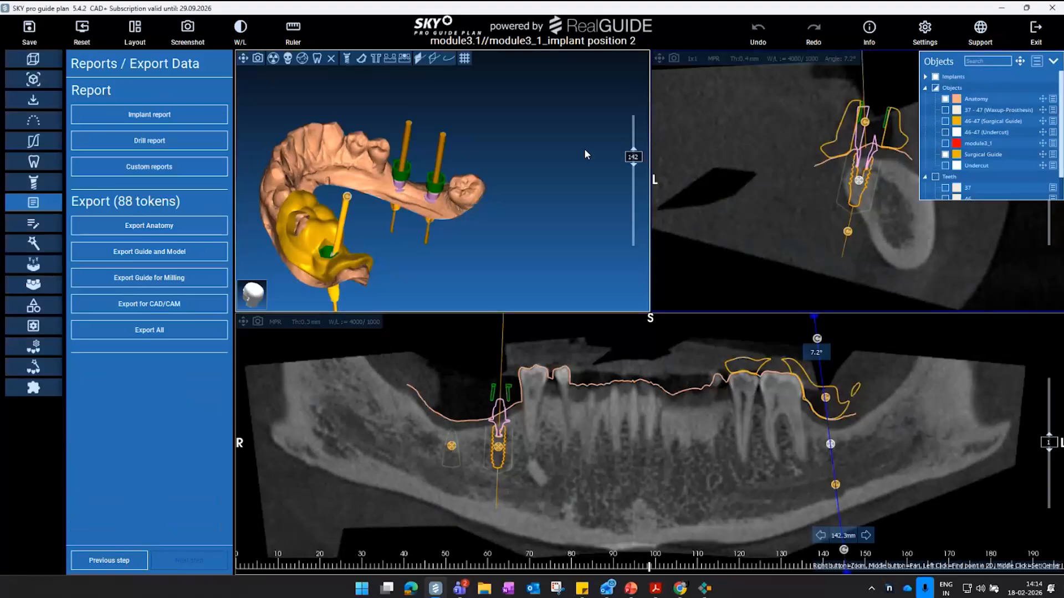
double_click(580, 269)
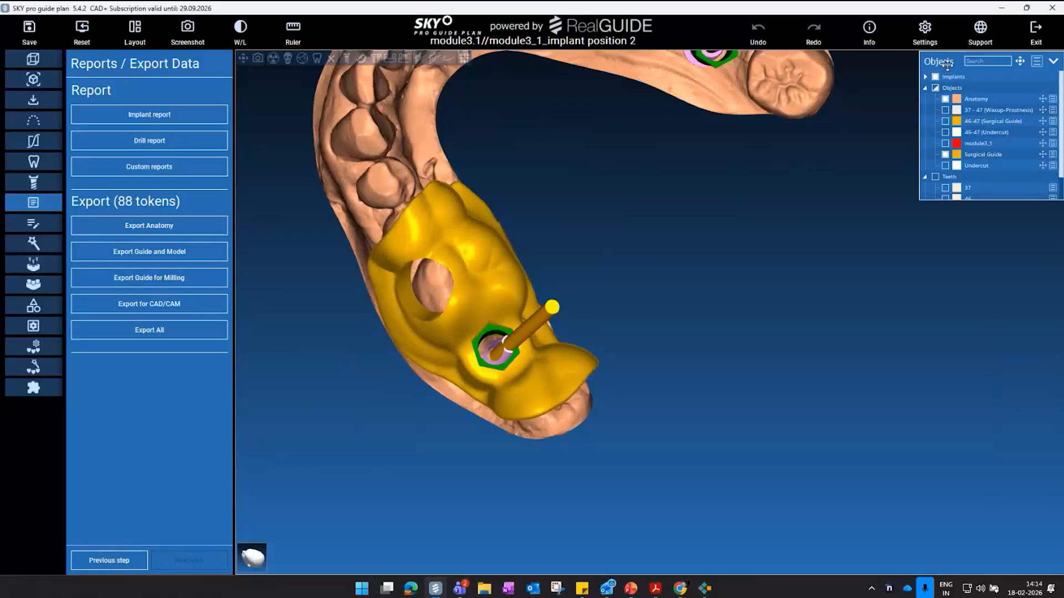
left_click_drag(947, 65, 937, 91)
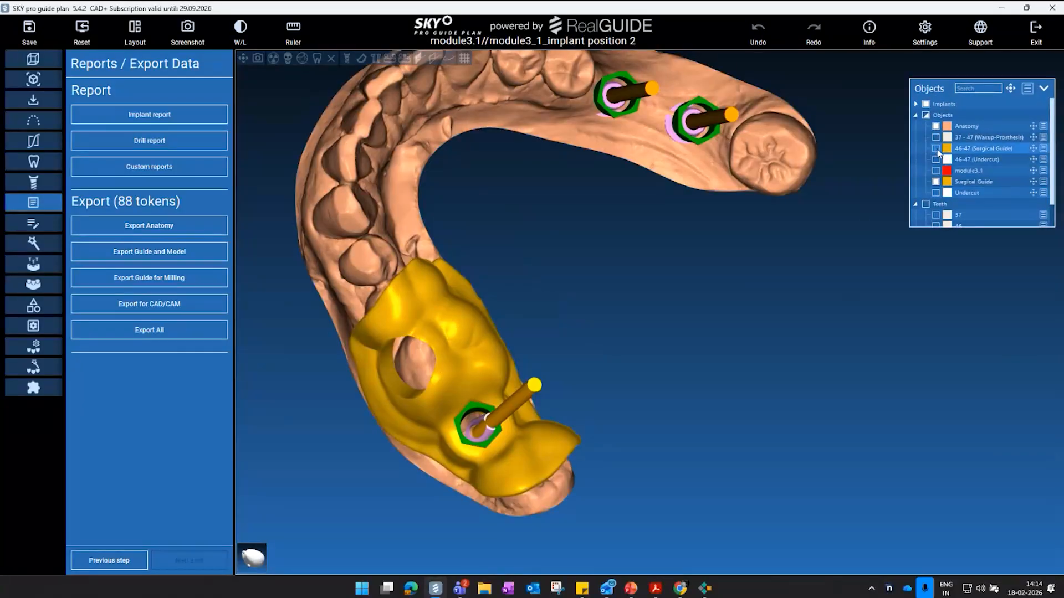
left_click(936, 149)
left_click_drag(759, 344, 686, 331)
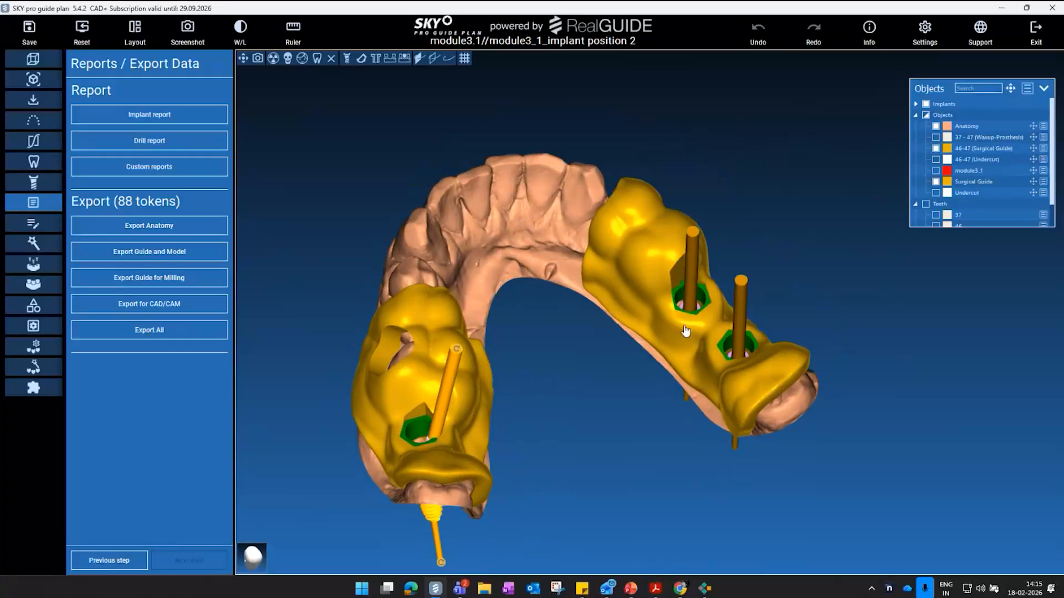
scroll(362, 317, "down", 4)
mouse_move(348, 261)
left_mouse_down()
mouse_move(300, 246)
mouse_move(346, 256)
left_mouse_up()
- Start exporting all data with the Dicom reference system enabled and create a folder named modul3 on the Desktop
left_click(199, 336)
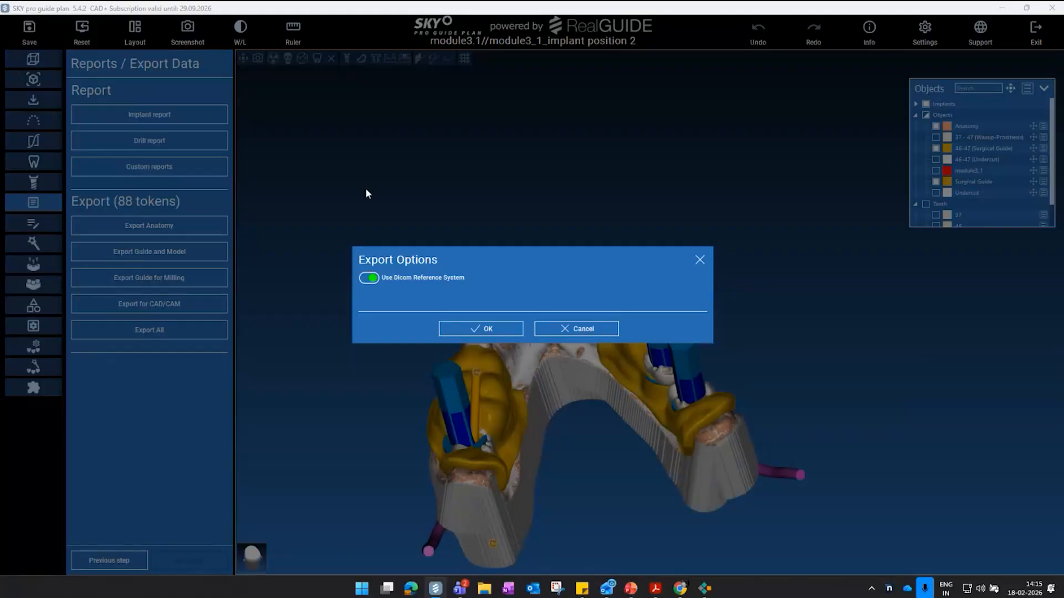
left_click(488, 329)
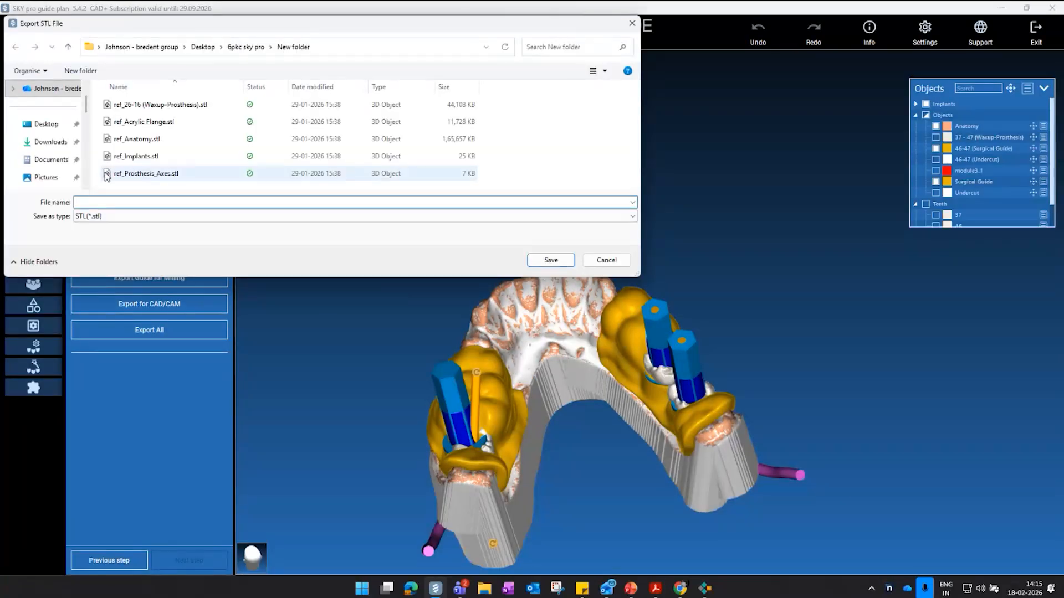
left_click(40, 126)
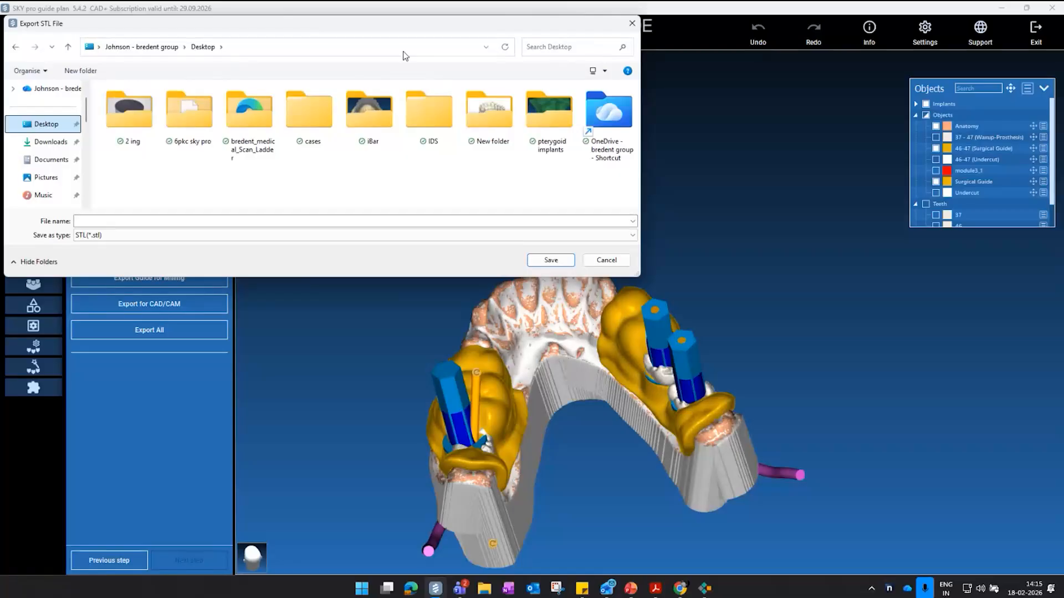
left_click(80, 70)
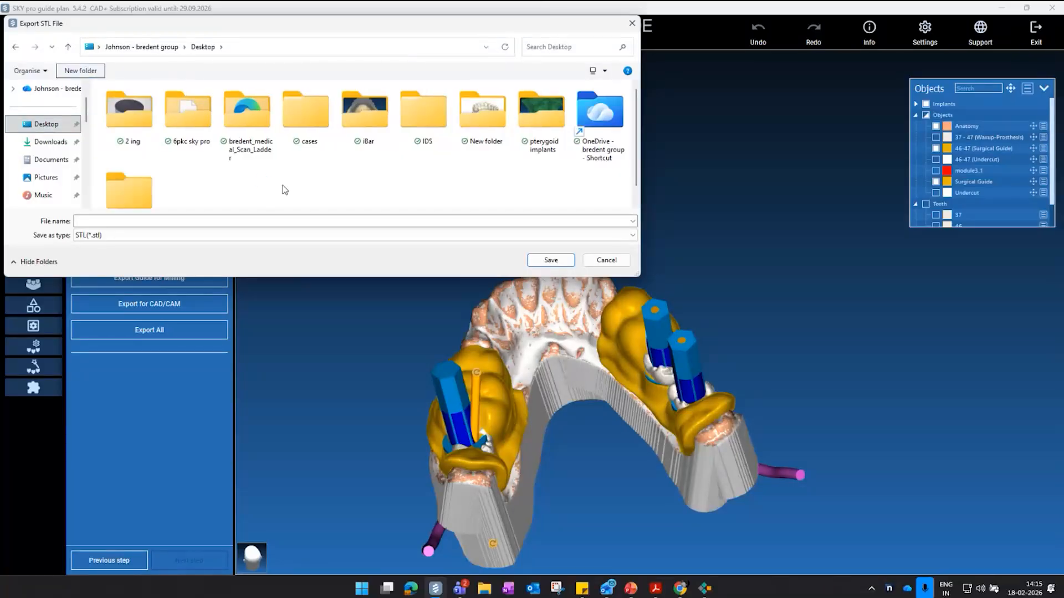
type("modul3")
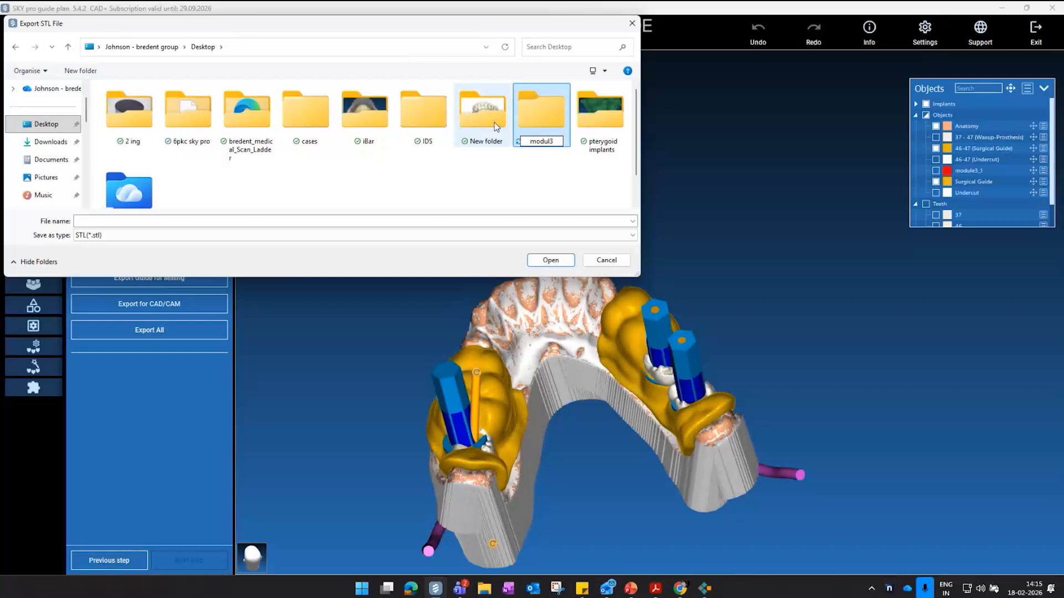
key("Return")
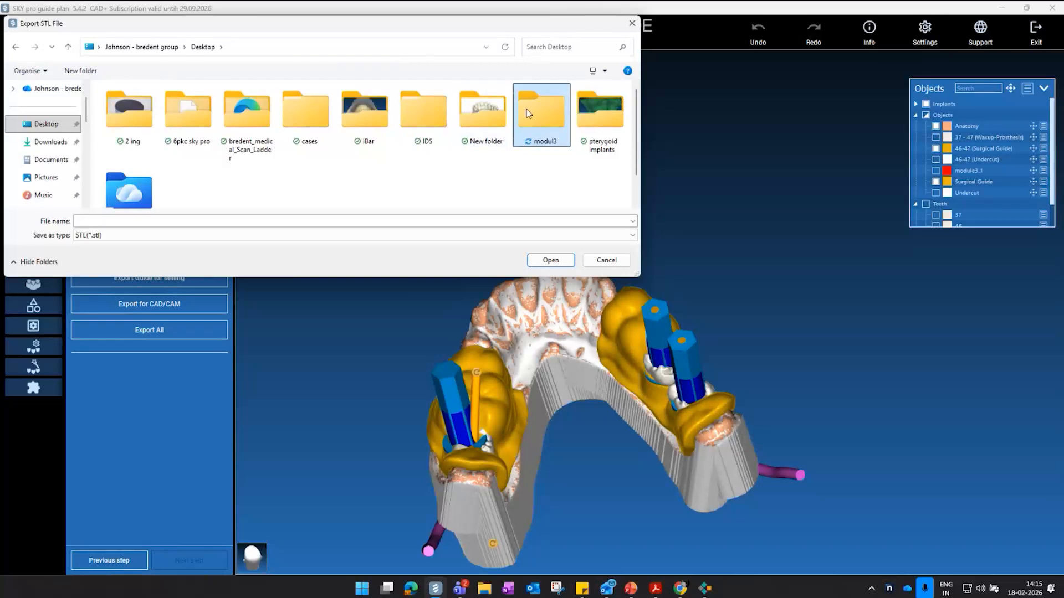
- Save the STL export inside the modul3 folder under the file name mo3
key("Return")
left_click(345, 222)
type("mo3")
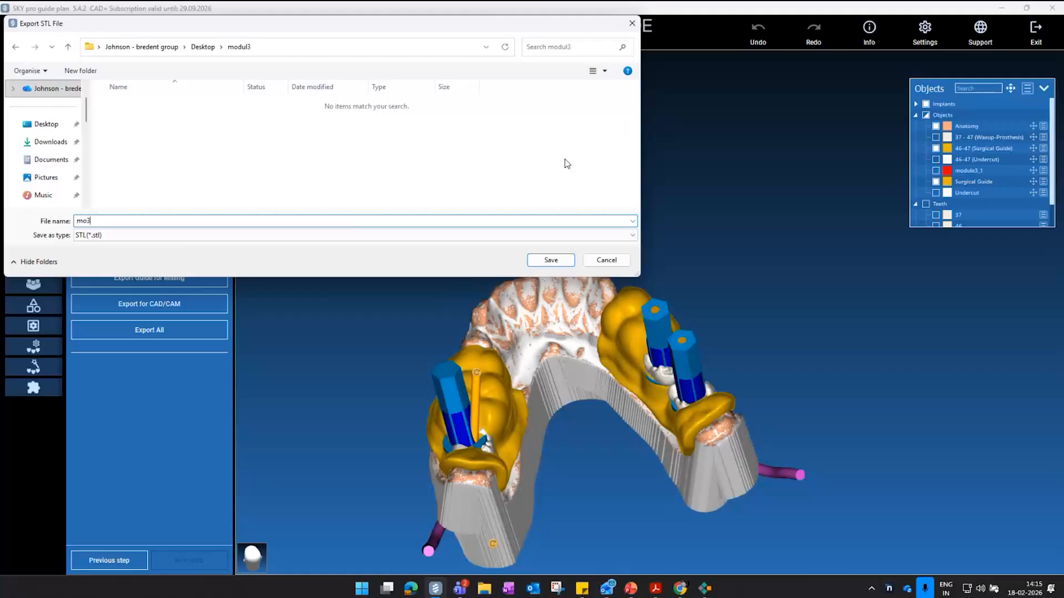
key("Return")
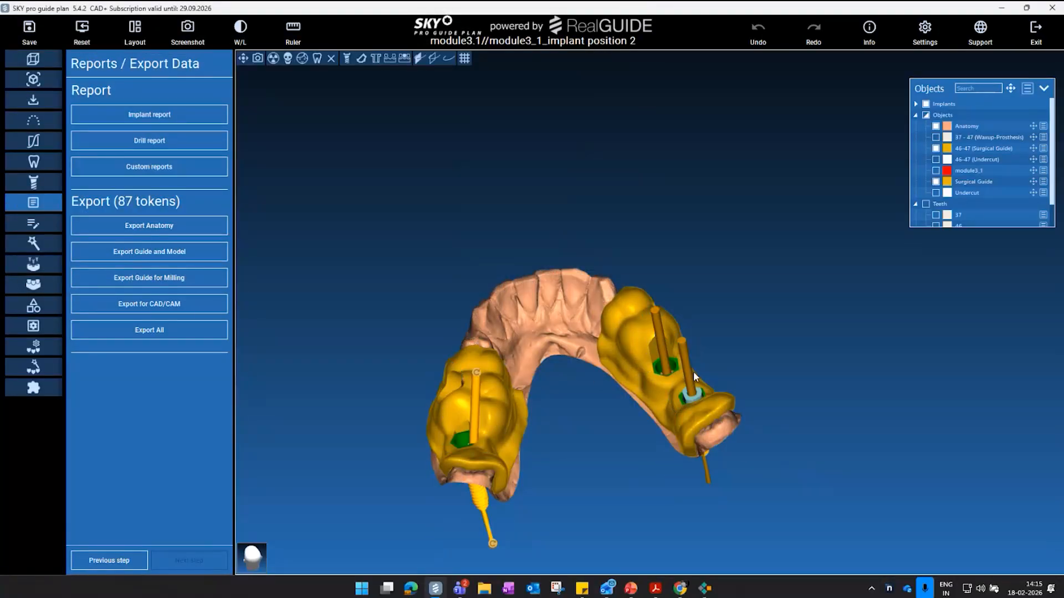
- Inspect both seated guides, return to implant planning and show the DICOM bone volume with them in the 3D view
left_click_drag(642, 345, 670, 407)
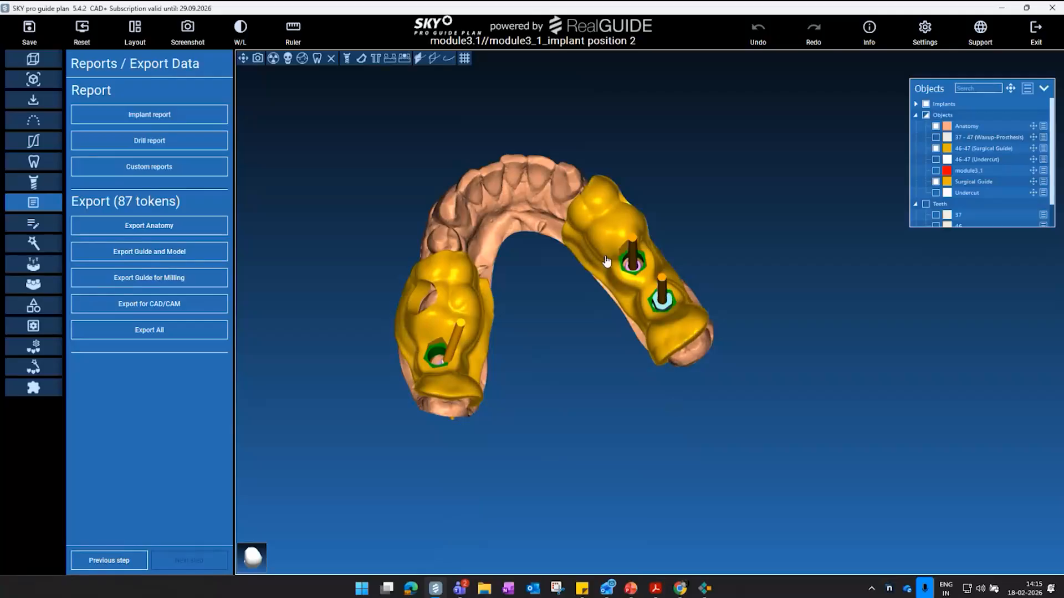
left_click_drag(761, 363, 782, 330)
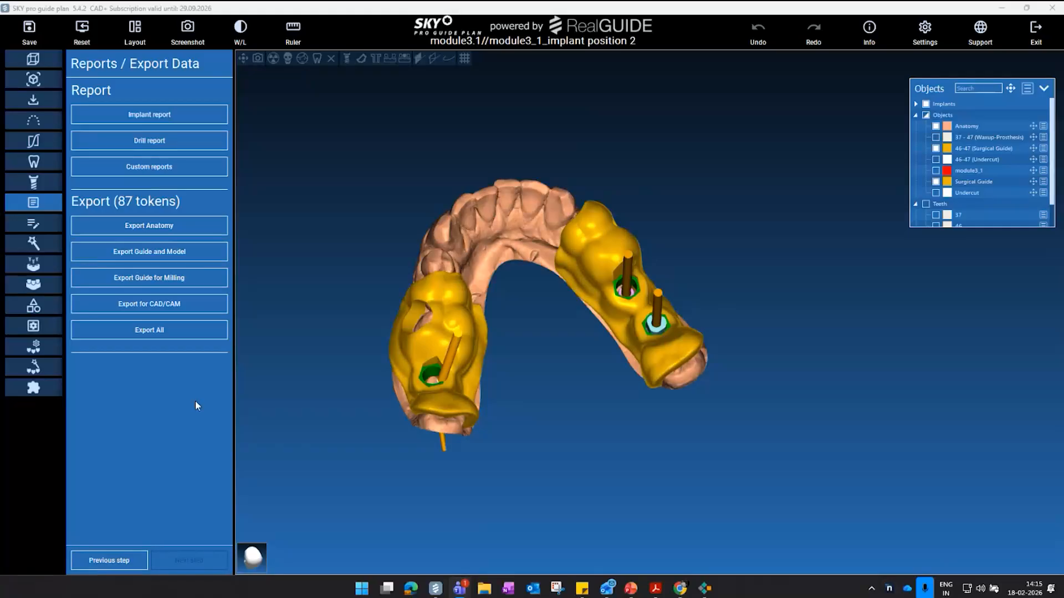
left_click_drag(358, 389, 491, 300)
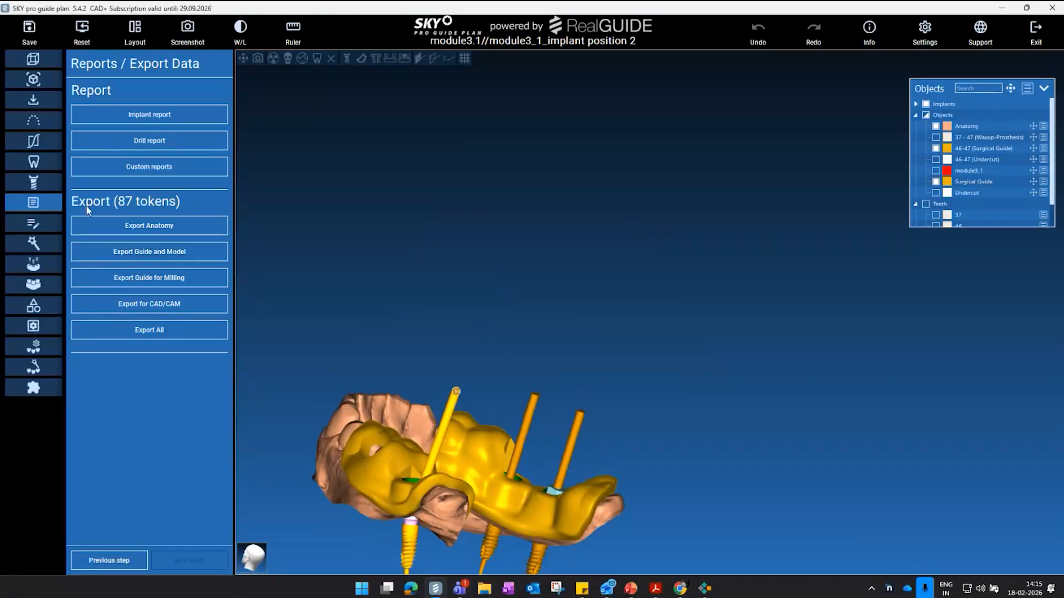
left_click(33, 183)
left_click_drag(450, 227, 517, 238)
left_click(290, 62)
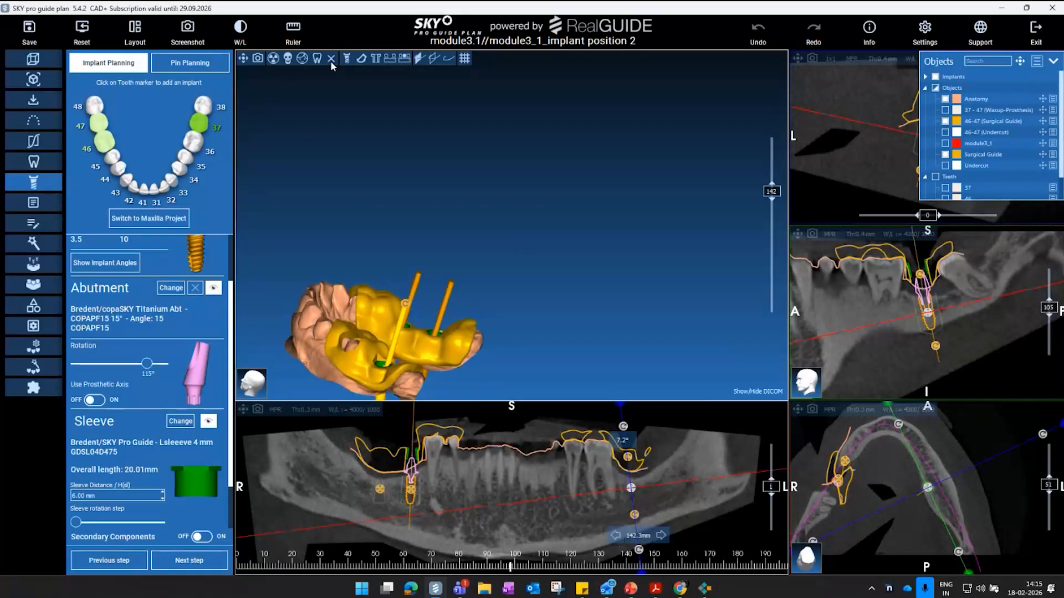
left_click_drag(411, 158, 298, 309)
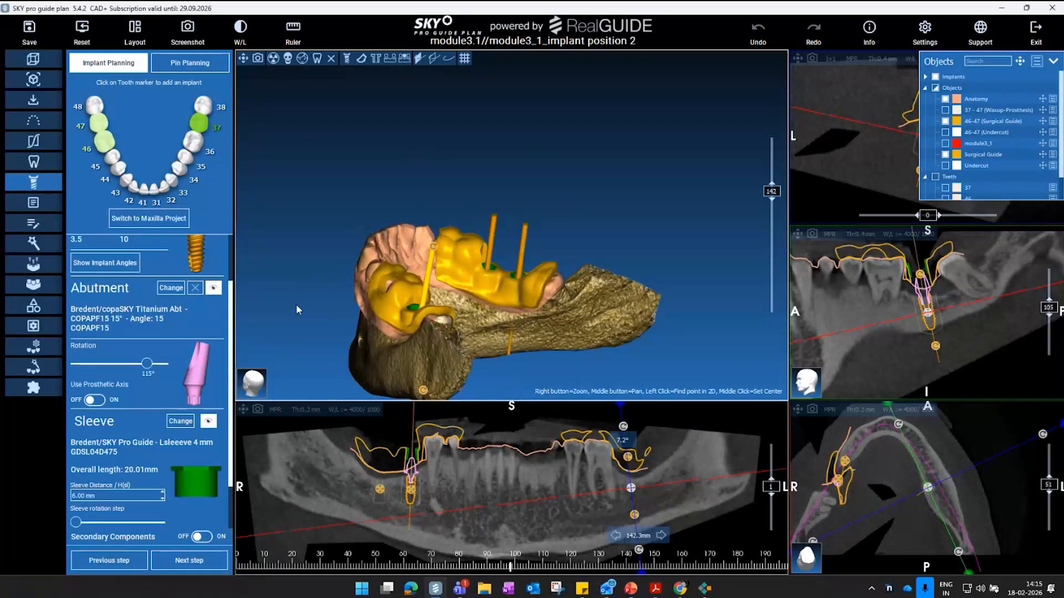
- Hide the surgical guides, the anatomy scan and the DICOM bone volume, leaving only the implants with their abutments and sleeves
left_click(945, 121)
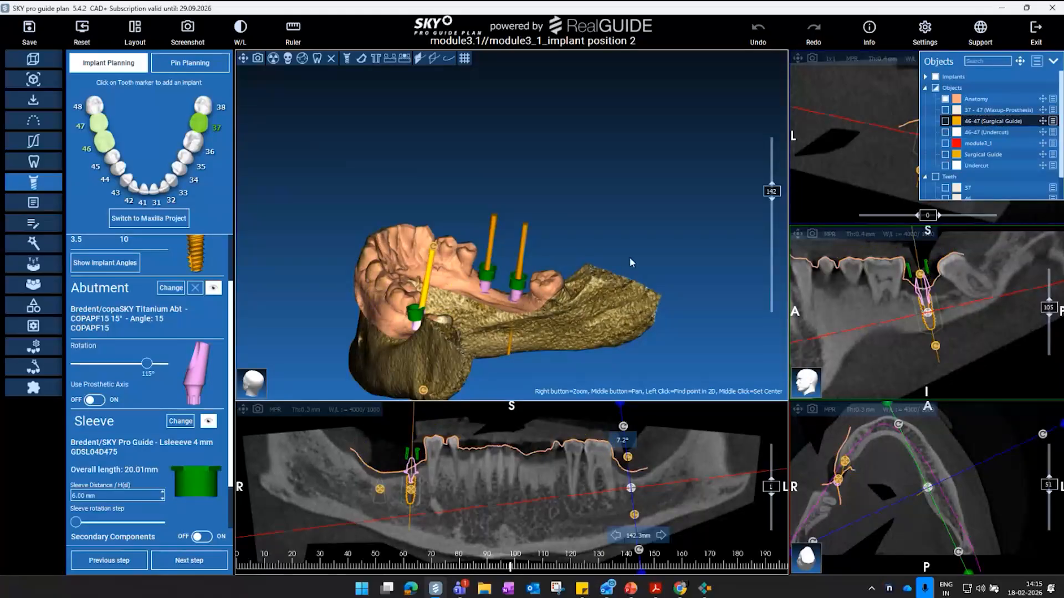
left_click_drag(630, 257, 657, 254)
left_click(372, 57)
left_click_drag(578, 261, 535, 255)
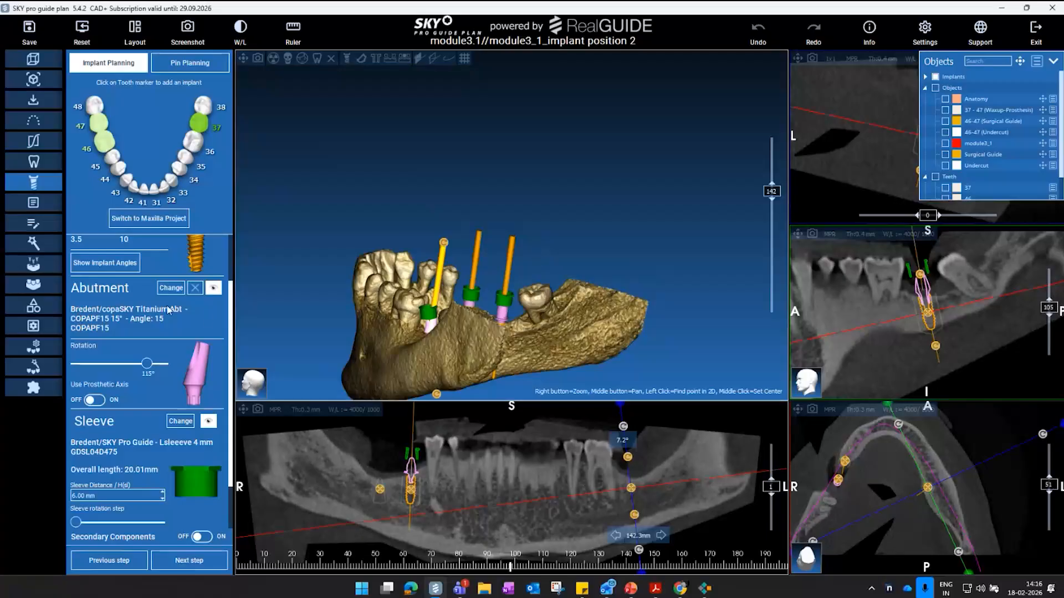
scroll(168, 308, "up", 2)
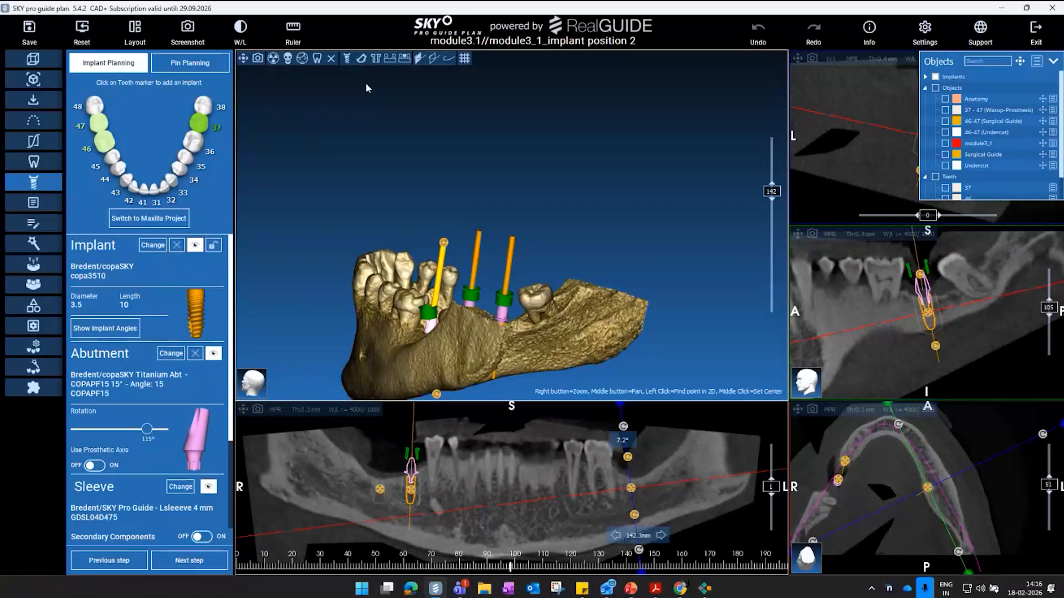
left_click(330, 59)
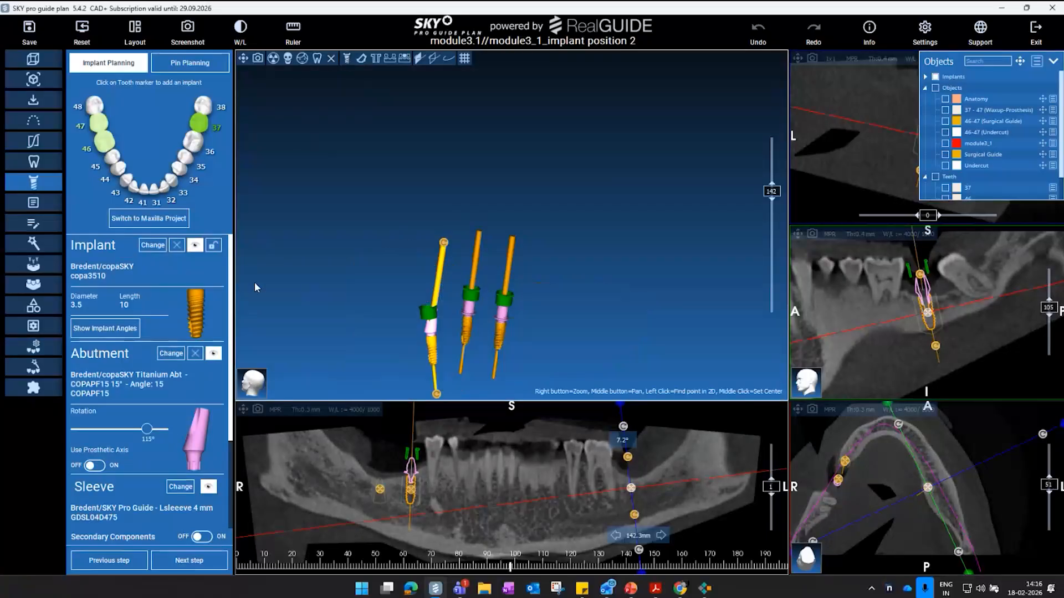
- Show the implant angles and compare the axes of implants 37, 46 and 47 in the enlarged 3D model
left_click(105, 328)
scroll(644, 229, "up", 3)
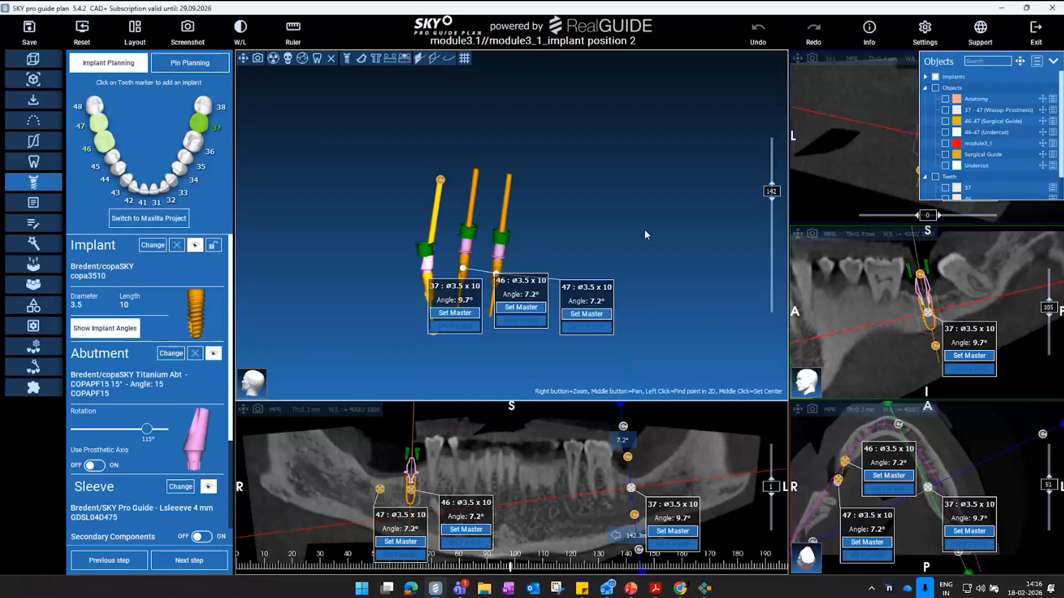
scroll(637, 256, "up", 2)
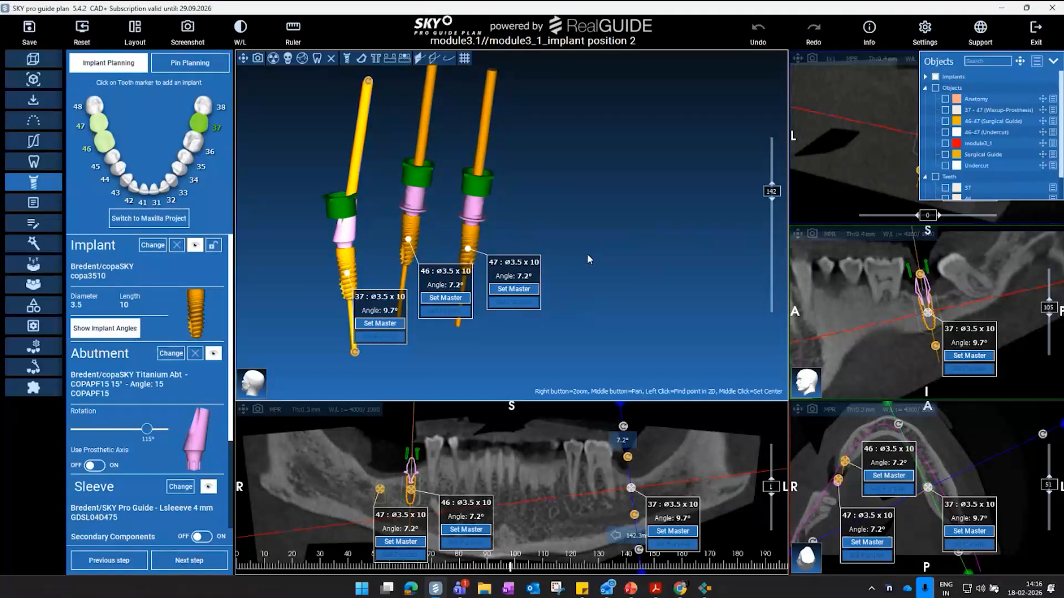
scroll(587, 254, "up", 3)
scroll(641, 277, "down", 2)
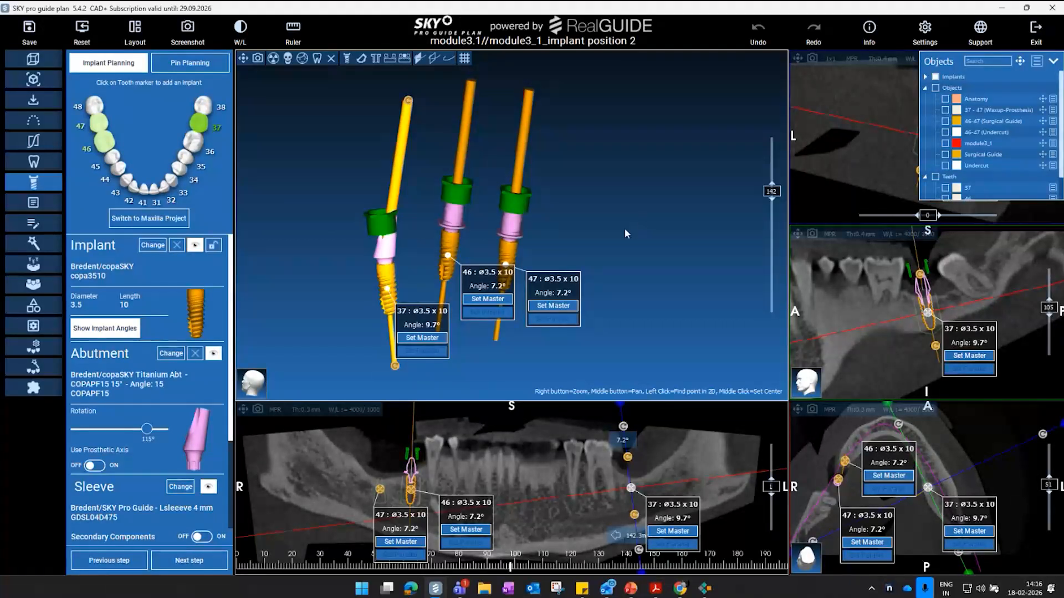
left_click_drag(605, 213, 631, 226)
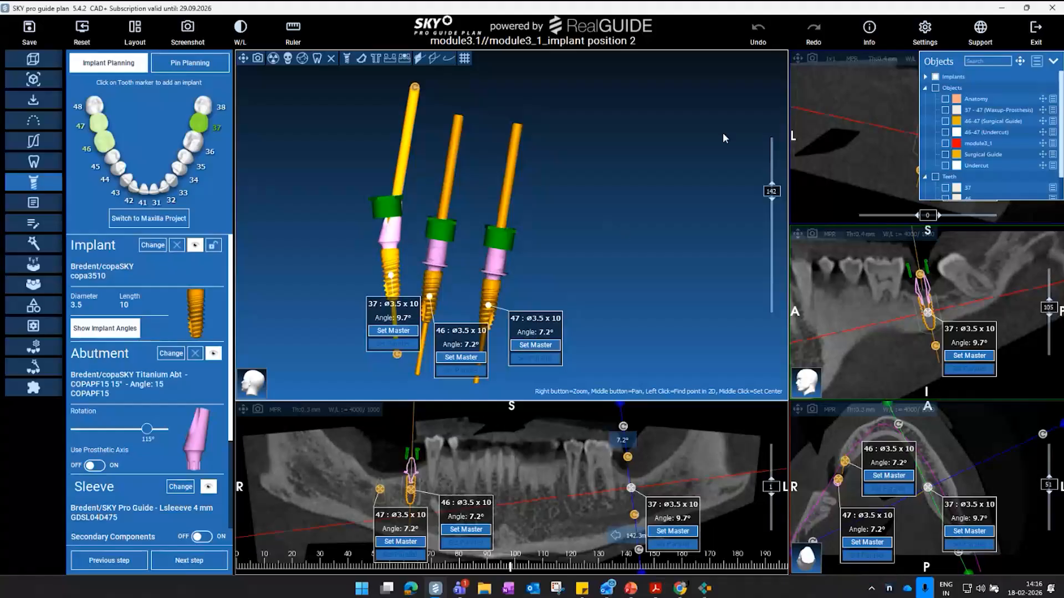
- Exit the project, saving the changes and overwriting the old project file
left_click(1036, 31)
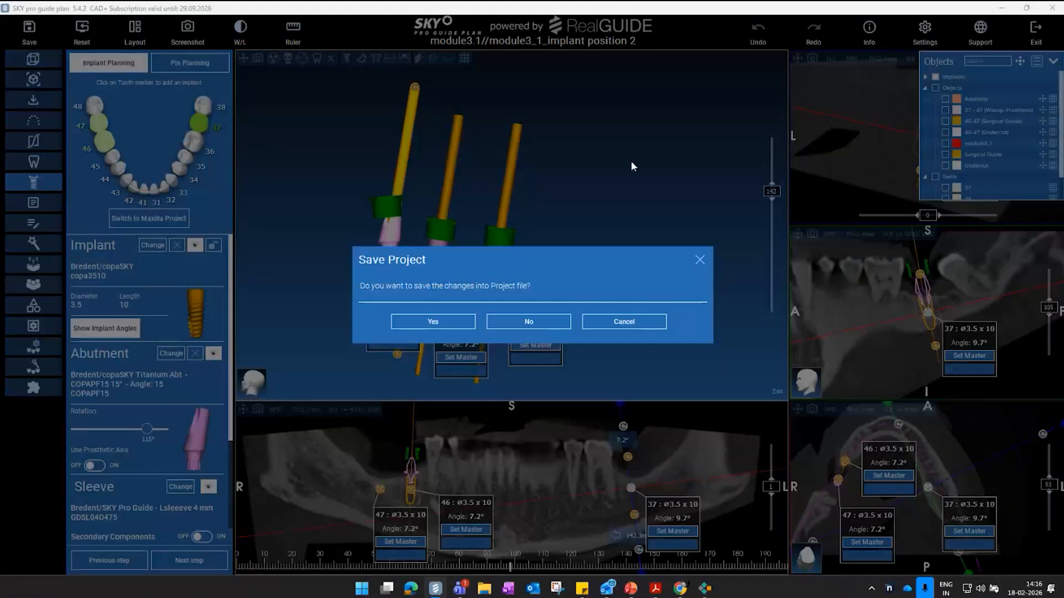
left_click(437, 322)
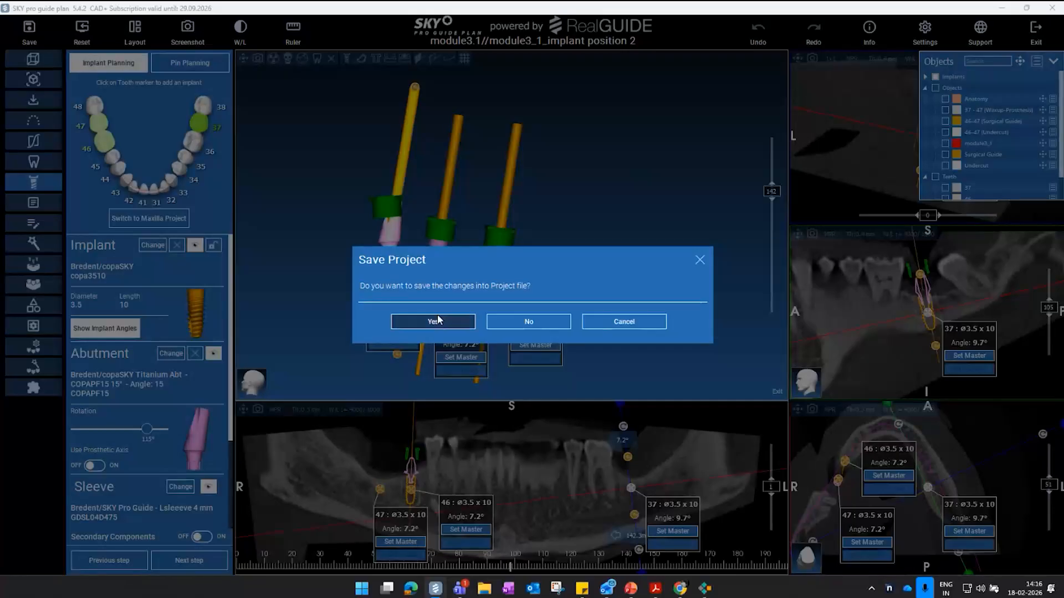
left_click(464, 326)
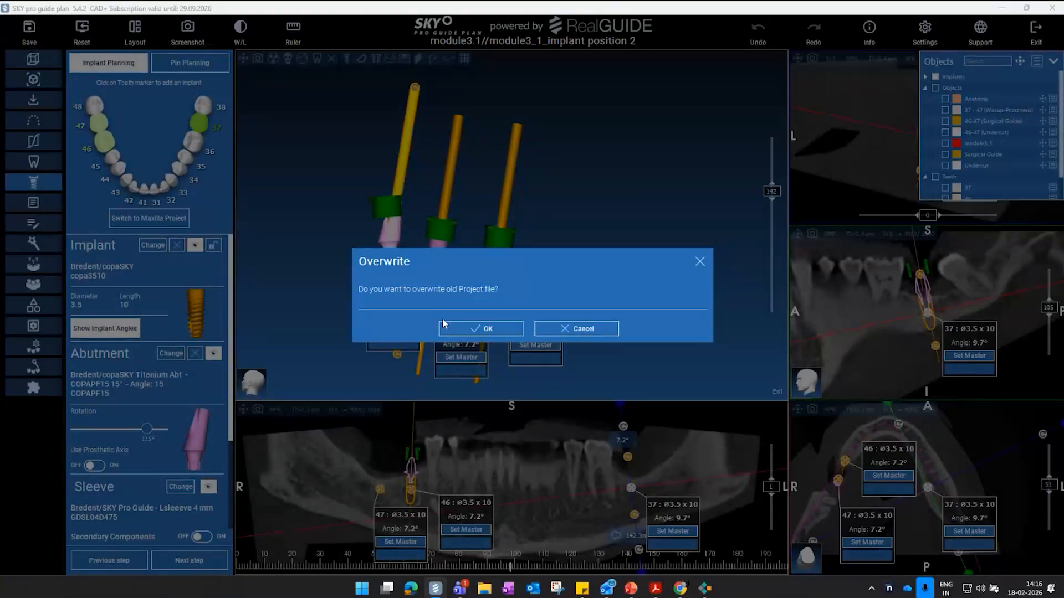
left_click(508, 328)
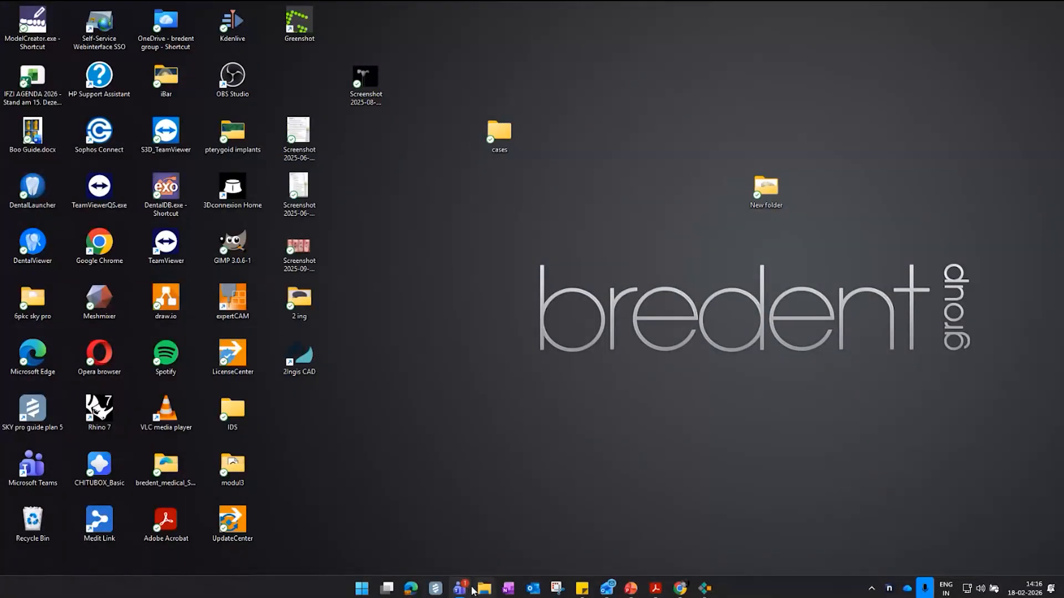
- Review the saved module3_1 projects in the patient's project list, including implant position 2, implant position1 and project1
mouse_move(460, 592)
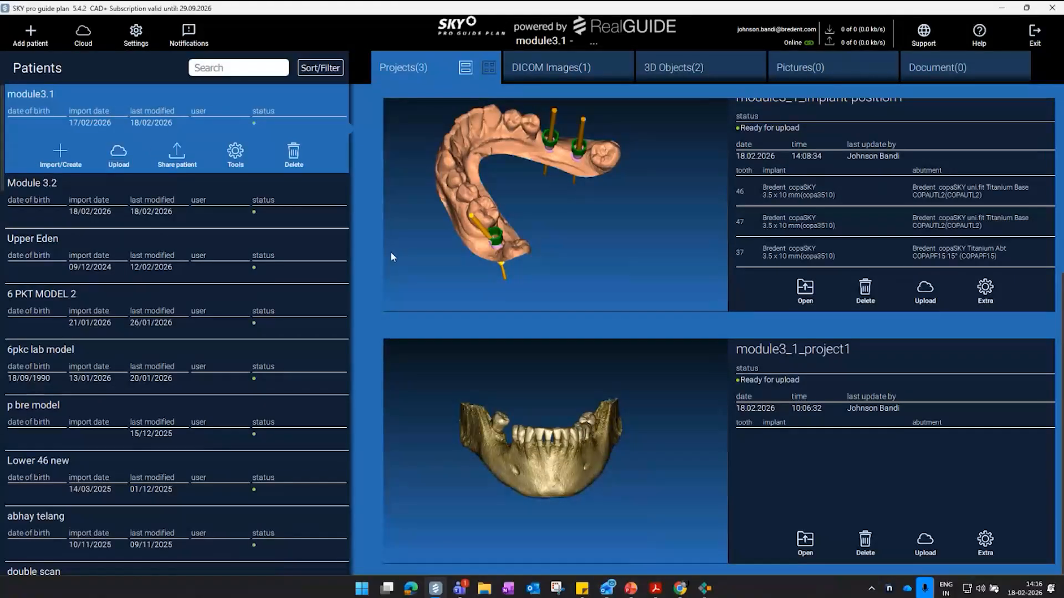
scroll(693, 360, "up", 5)
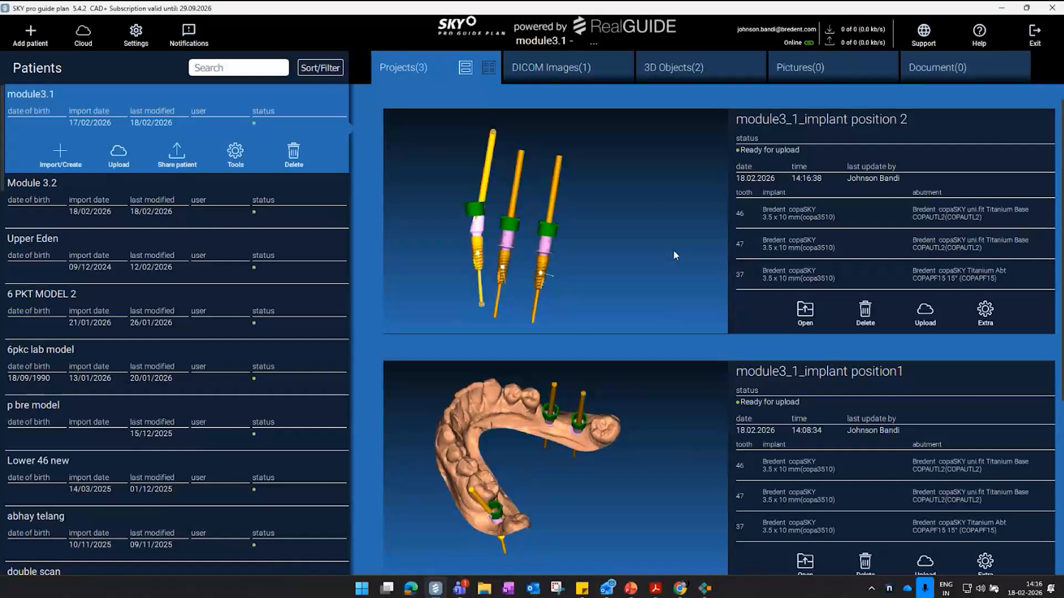
scroll(870, 332, "down", 3)
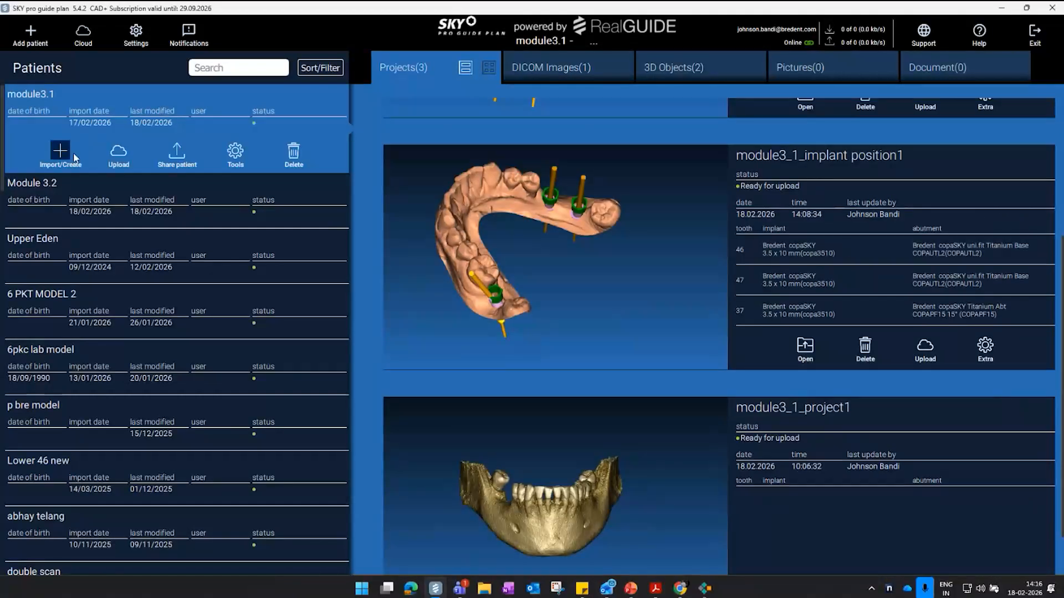
scroll(873, 388, "down", 1)
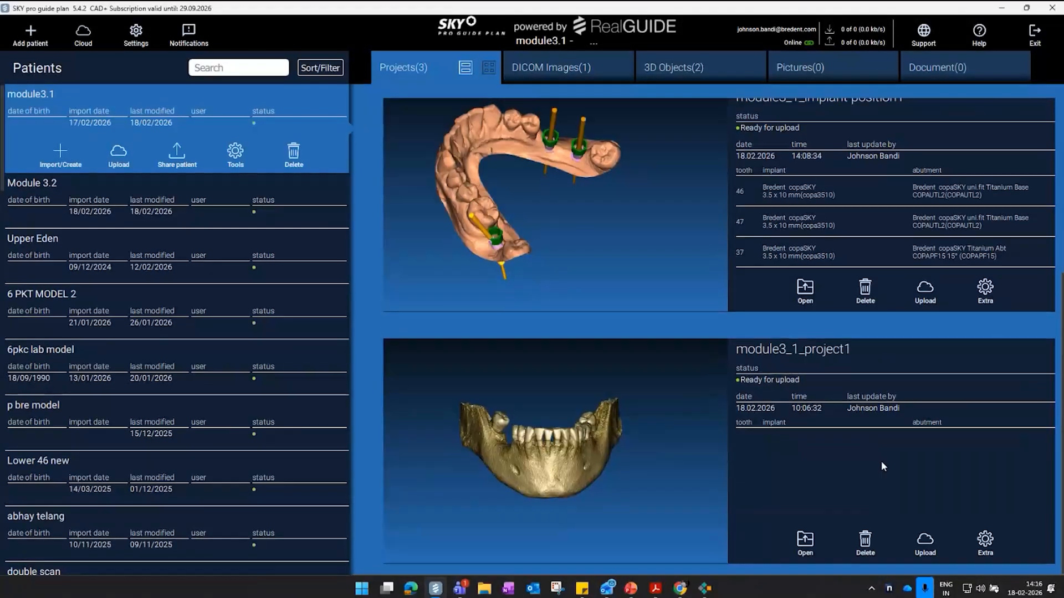
scroll(909, 438, "up", 3)
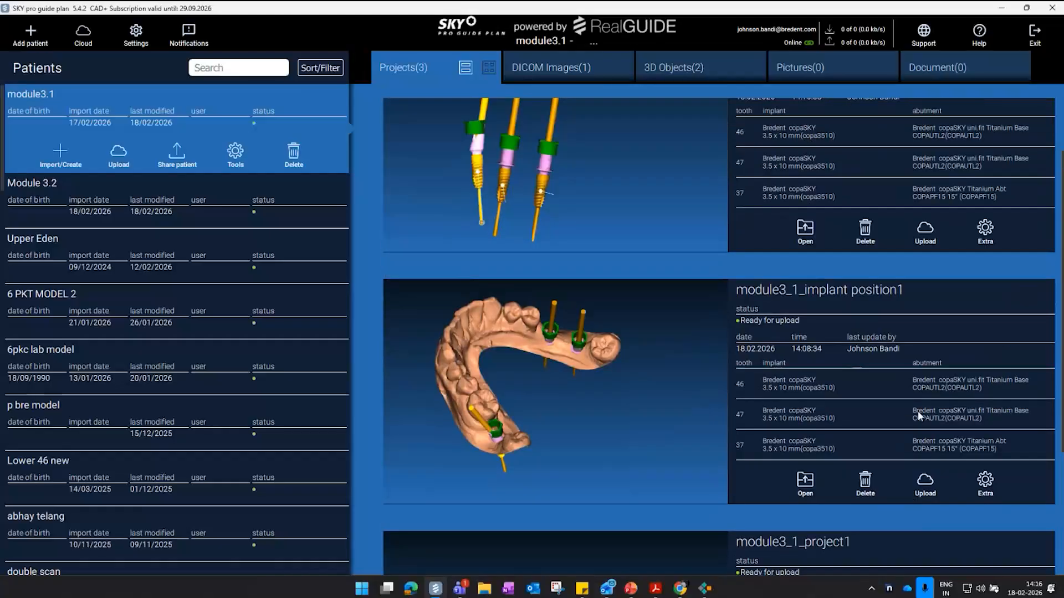
scroll(936, 332, "up", 1)
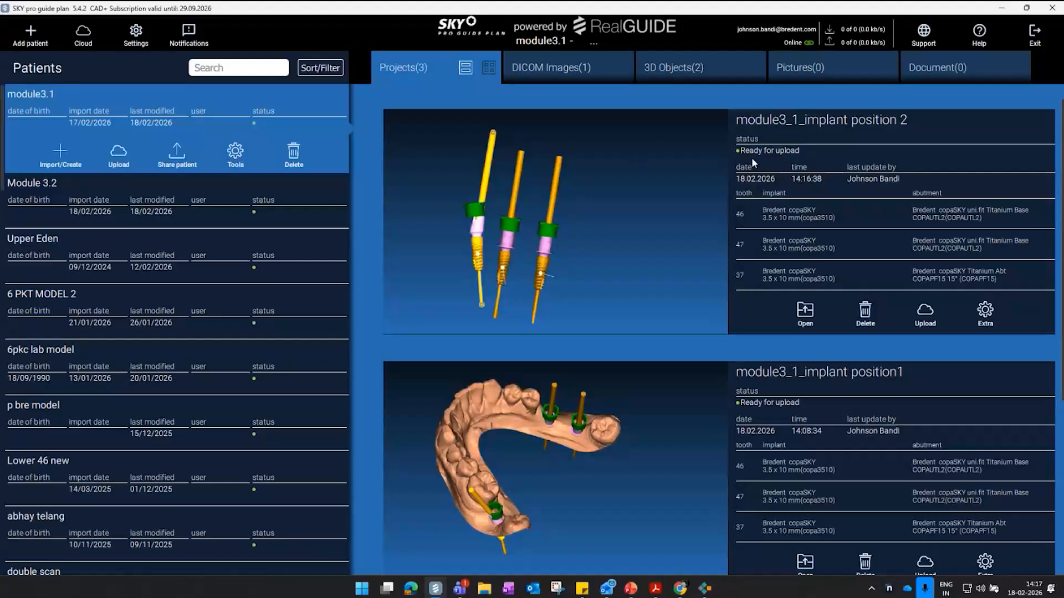
- Compare the module3_1 implant position 2 and implant position1 project entries with their implants and abutments
scroll(809, 379, "down", 3)
scroll(641, 324, "up", 2)
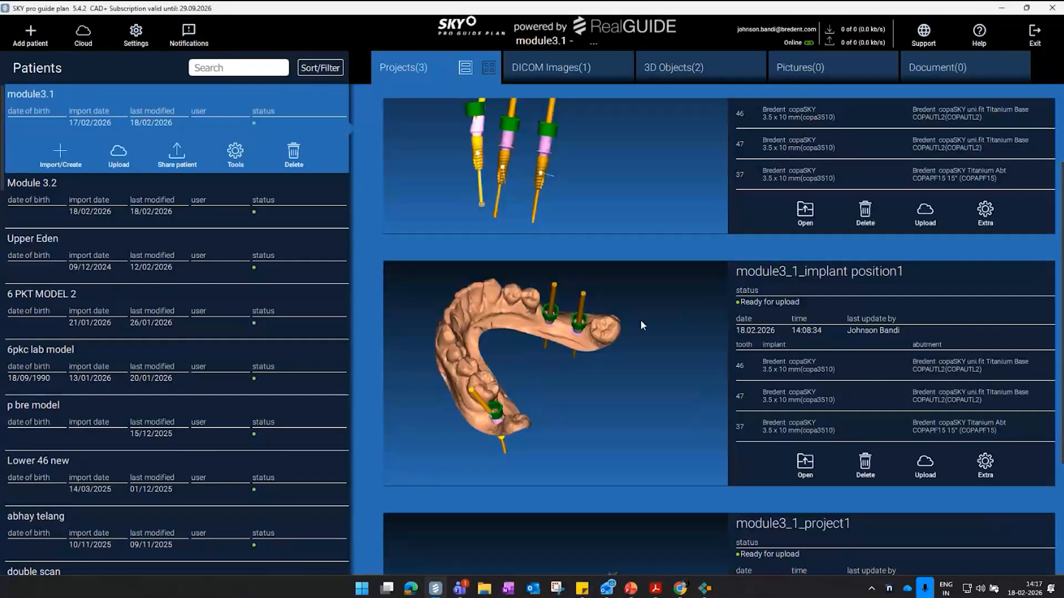
scroll(812, 239, "up", 2)
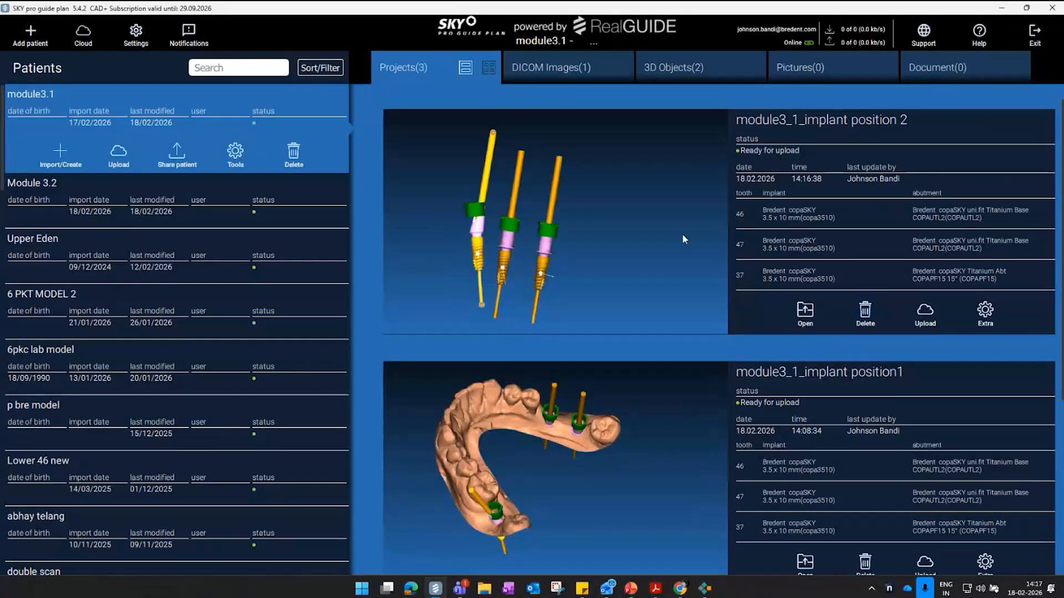
scroll(820, 363, "down", 2)
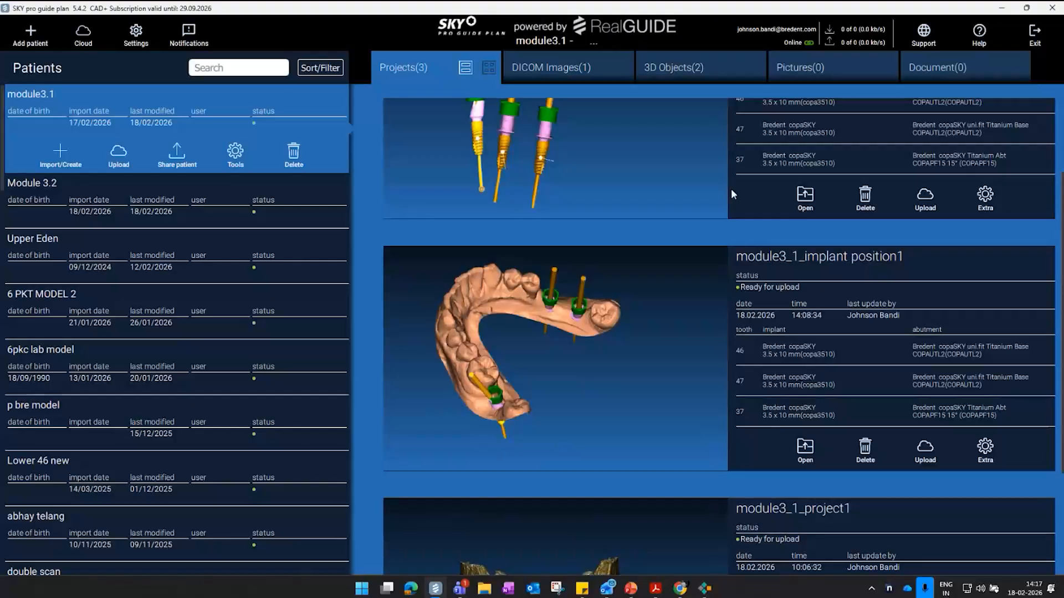
scroll(816, 258, "up", 2)
scroll(786, 334, "down", 2)
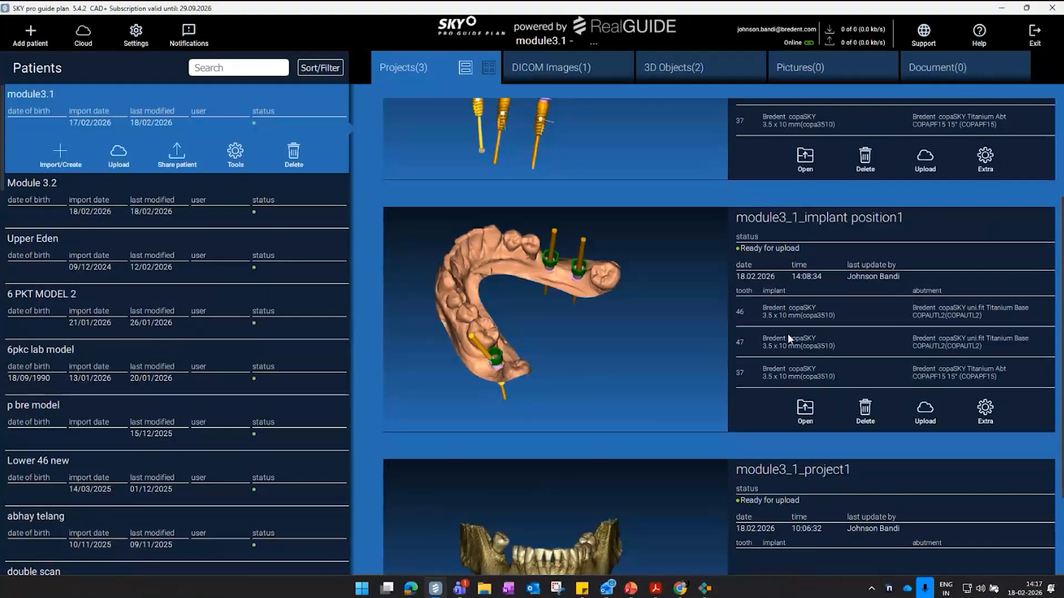
- Open Module 3_2_project1 from the Module 3.2 patient record and inspect the upper jaw model from the front and occlusal sides
left_click(132, 207)
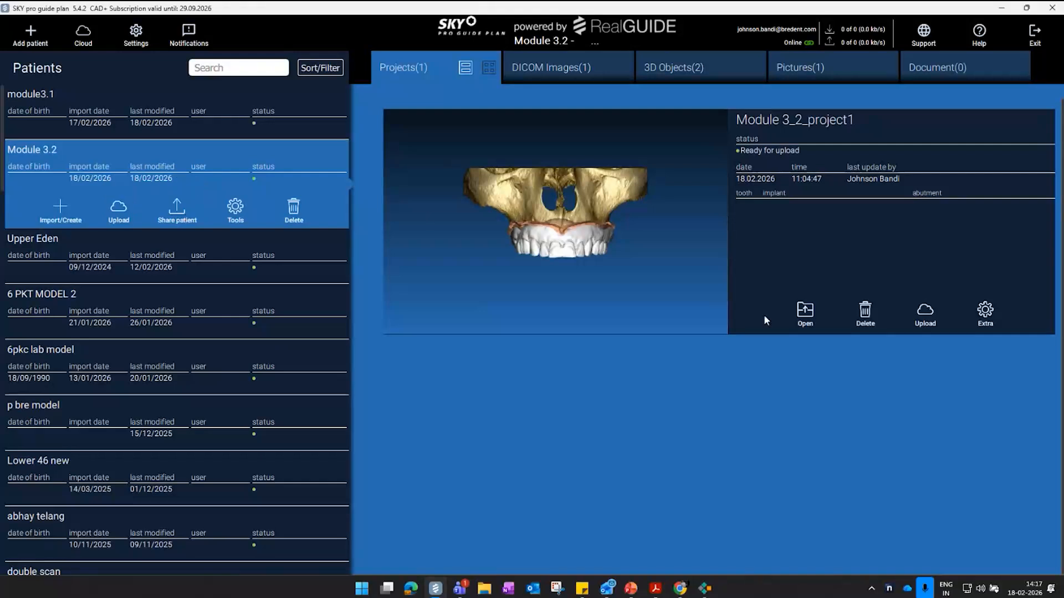
left_click(814, 324)
left_click(480, 319)
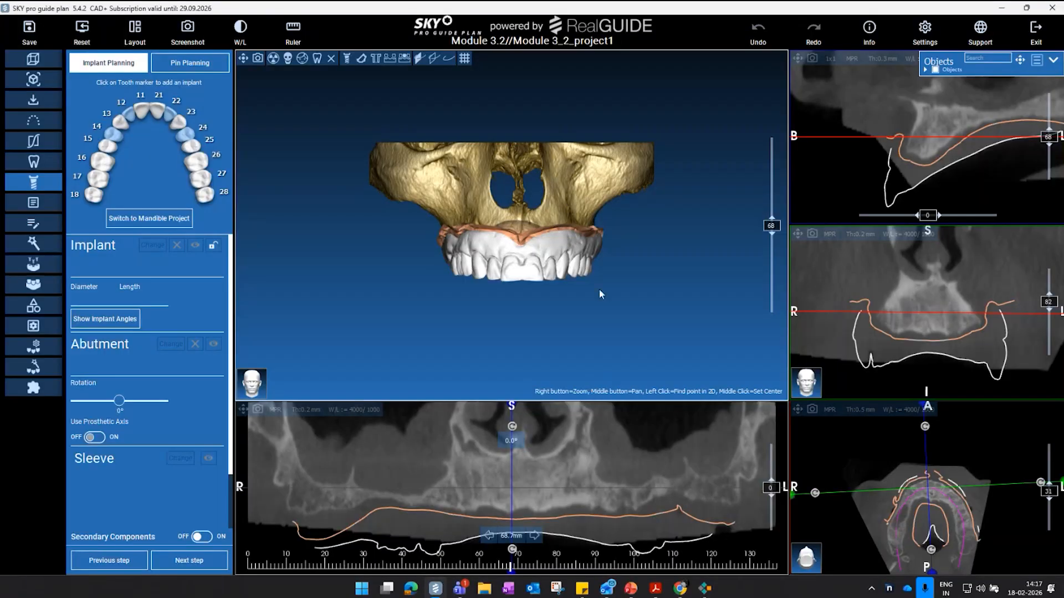
left_click_drag(321, 301, 456, 183)
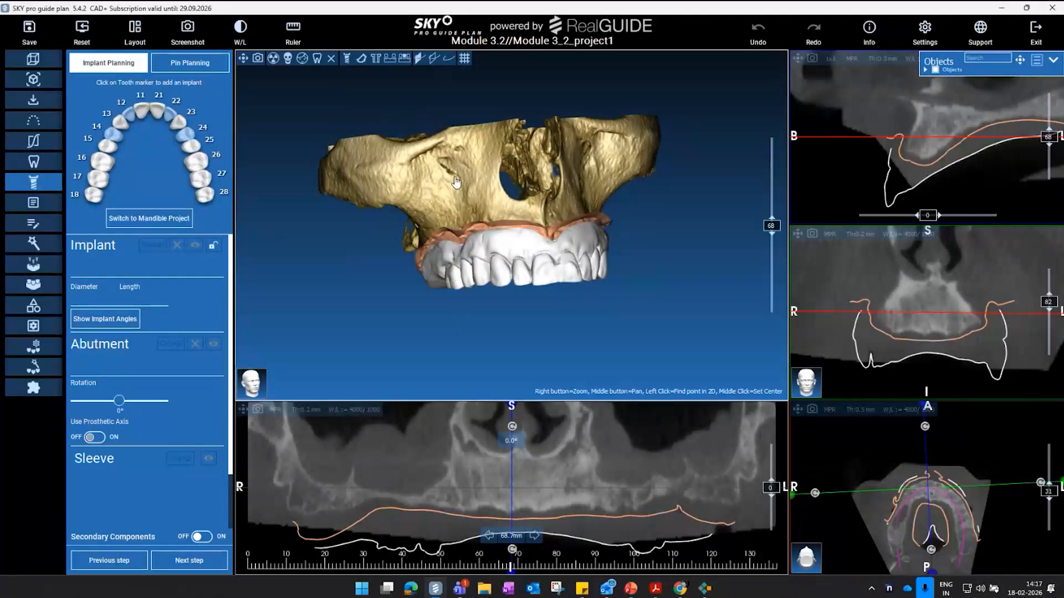
left_click_drag(399, 204, 625, 253)
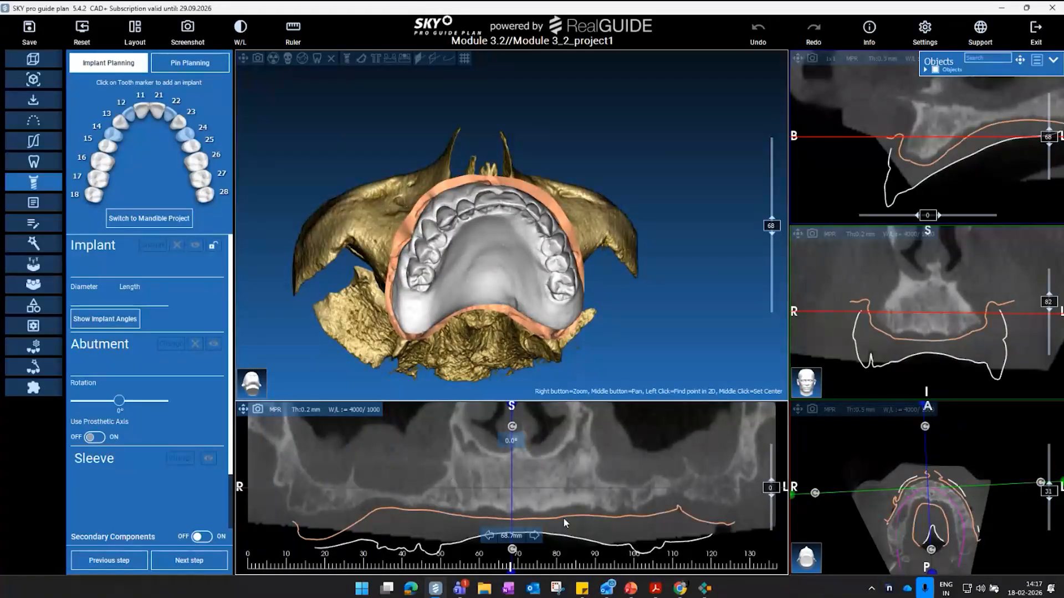
- Create a four-point ROI measurement in the bone beside the midline of the panoramic view and reshape its upper corners
left_click(294, 34)
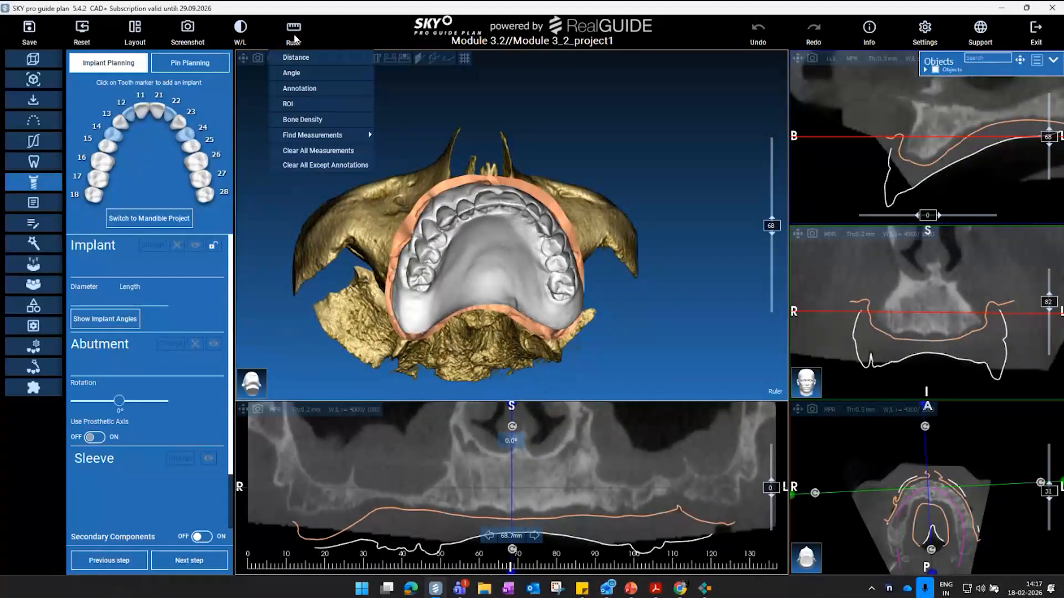
left_click(289, 106)
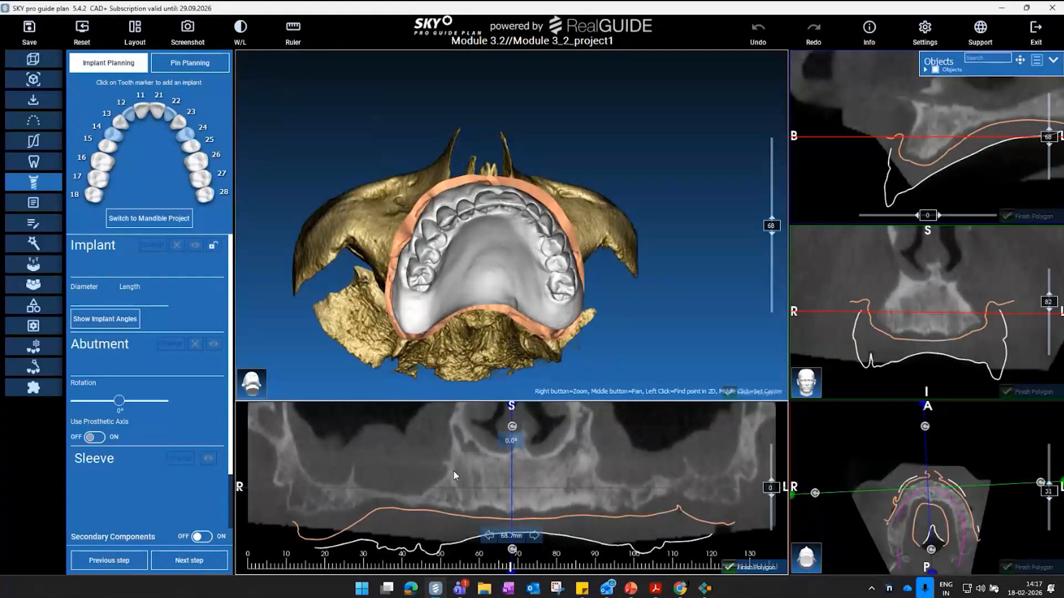
left_click(444, 492)
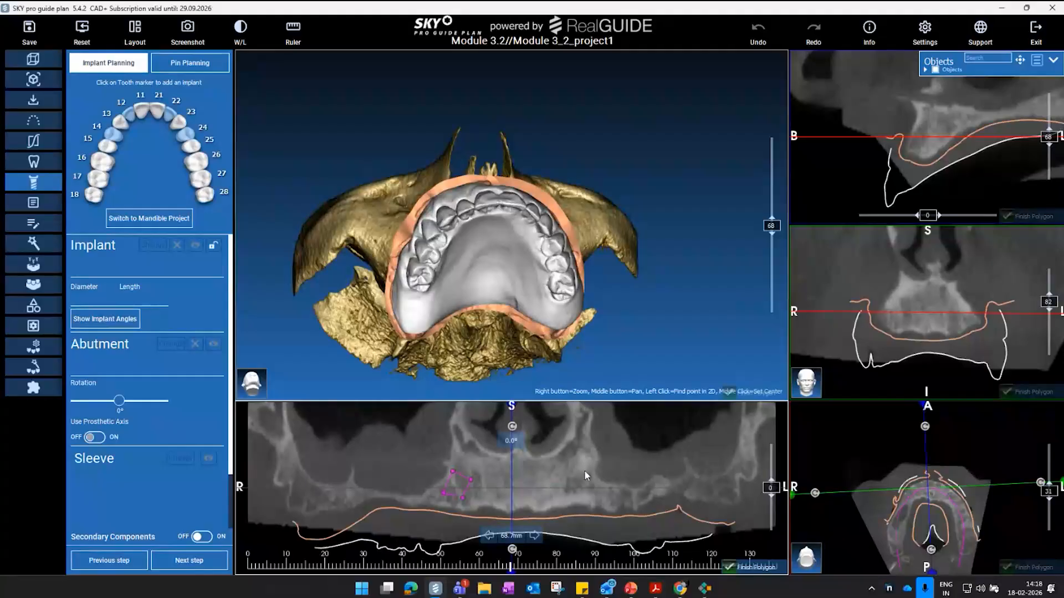
left_click(734, 572)
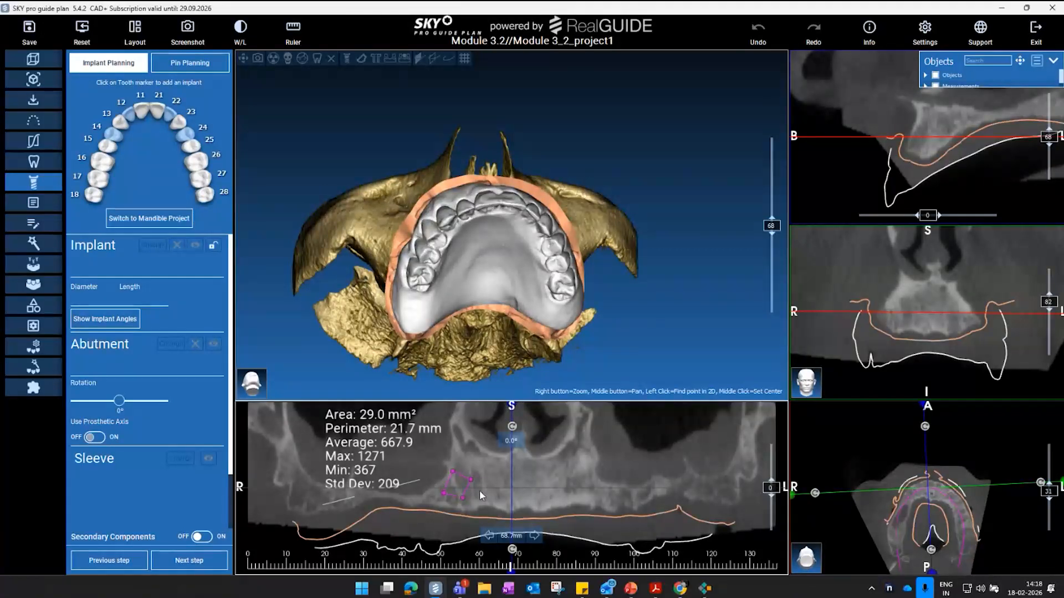
left_click_drag(454, 474, 456, 481)
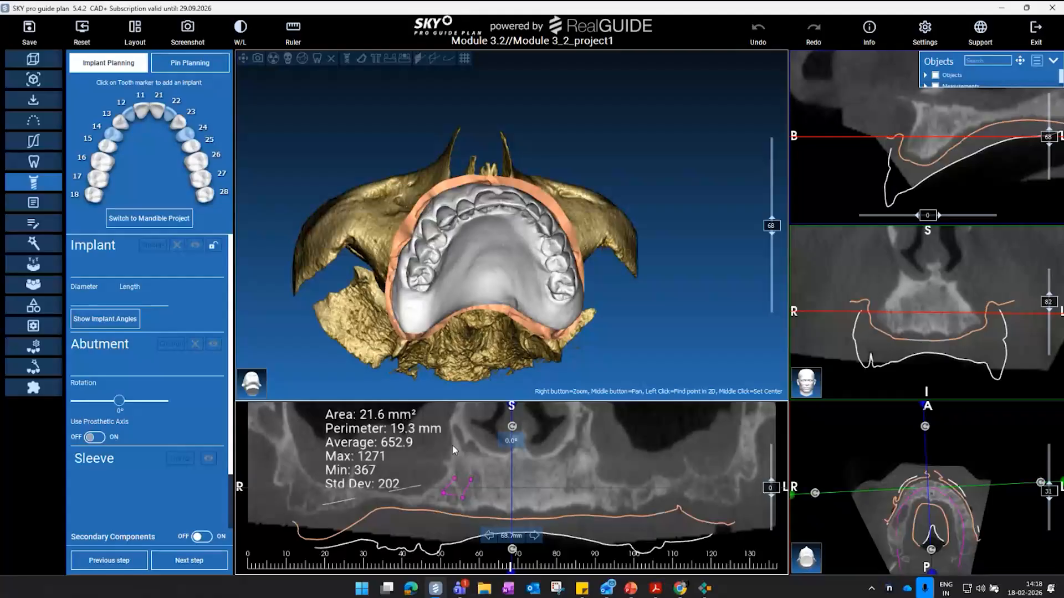
left_click_drag(470, 480, 453, 475)
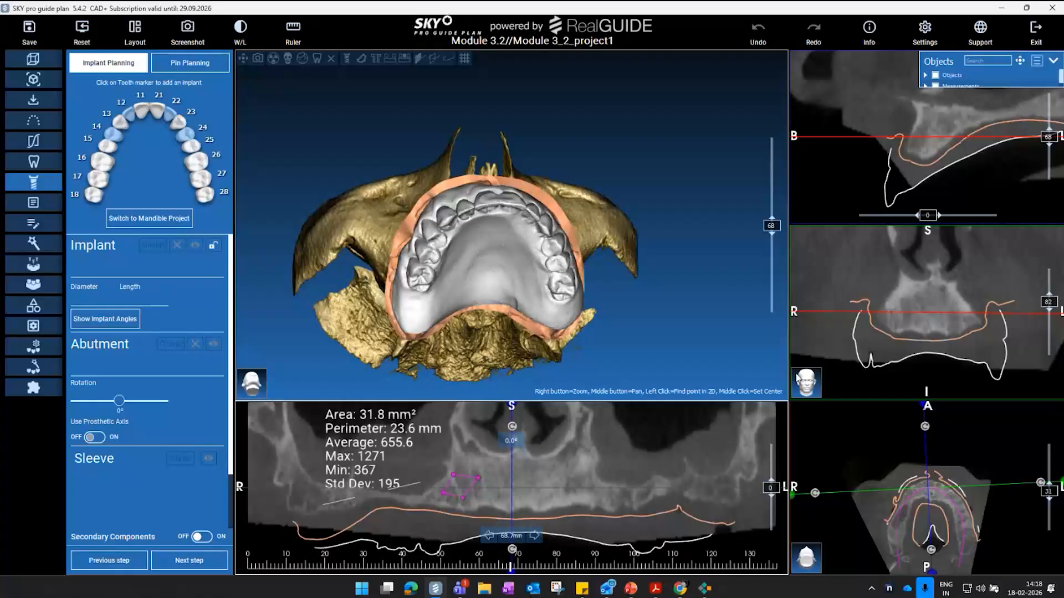
- Enlarge the Objects list, place it over the 3D view, and hide the ROI measurement
left_click_drag(999, 88, 999, 204)
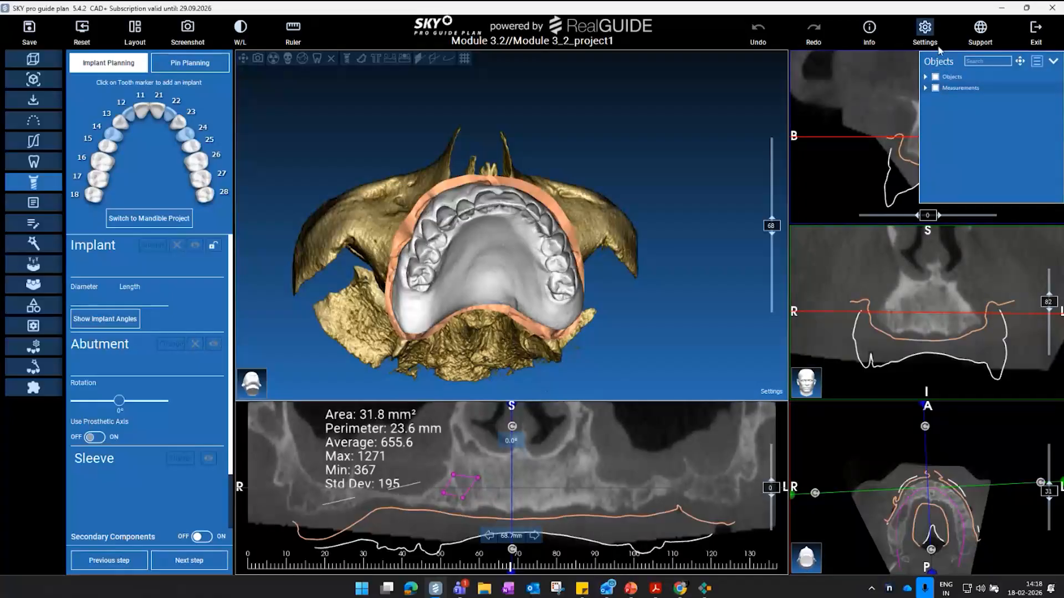
left_click_drag(940, 54, 646, 61)
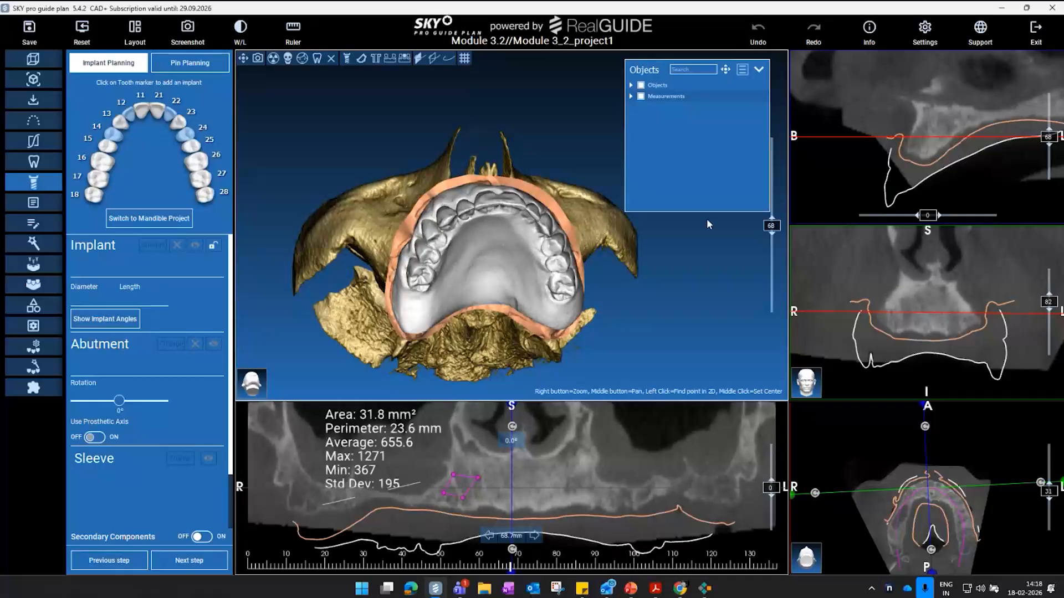
left_click(642, 97)
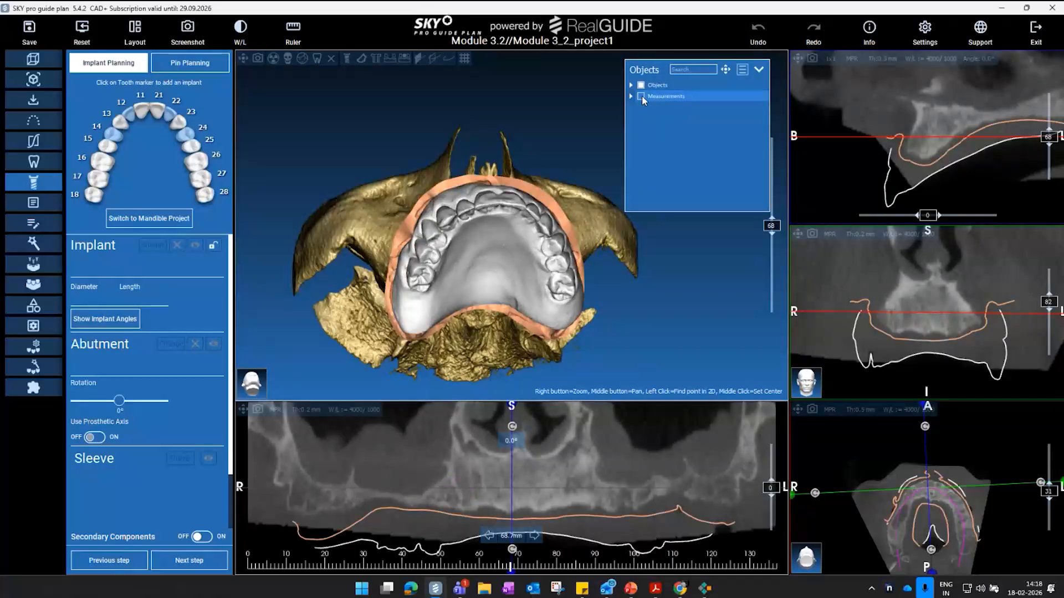
left_click(641, 97)
left_click(631, 97)
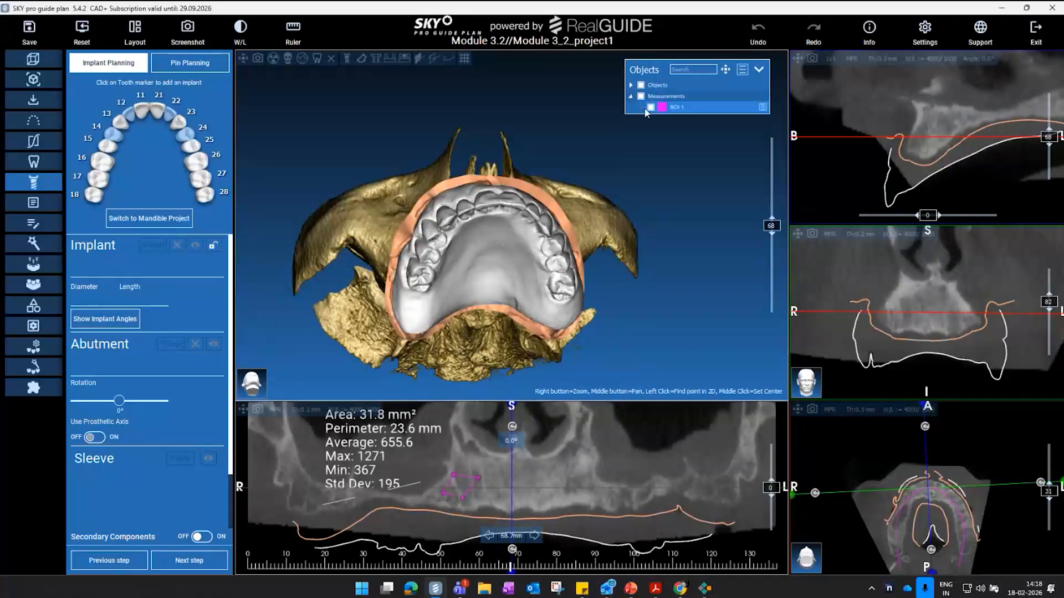
left_click(650, 108)
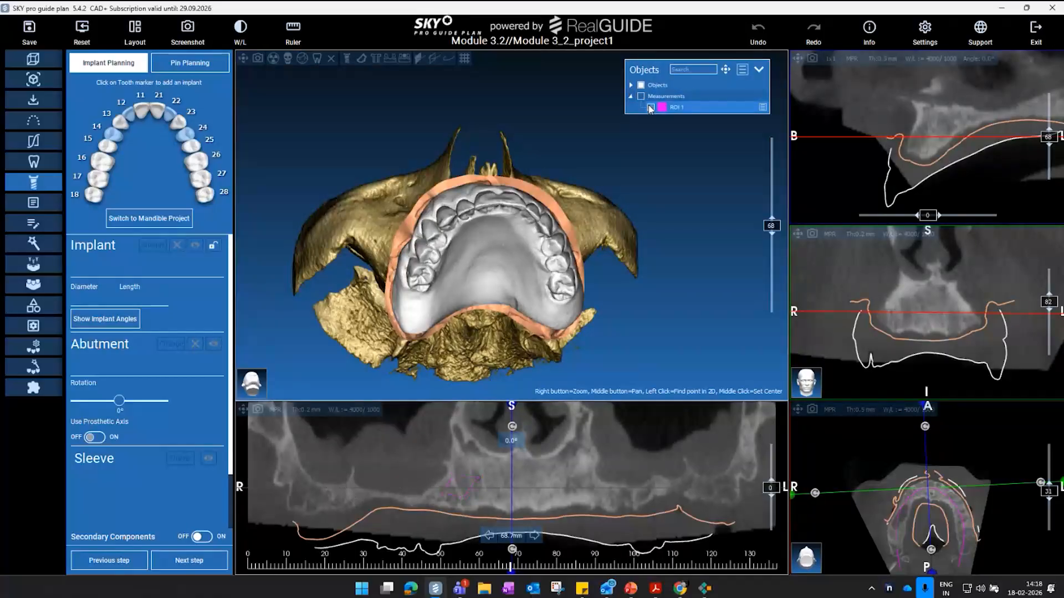
- Measure a horizontal distance through the anterior bone to the midline in the panoramic view, and hide that measurement
left_click(291, 43)
left_click(300, 58)
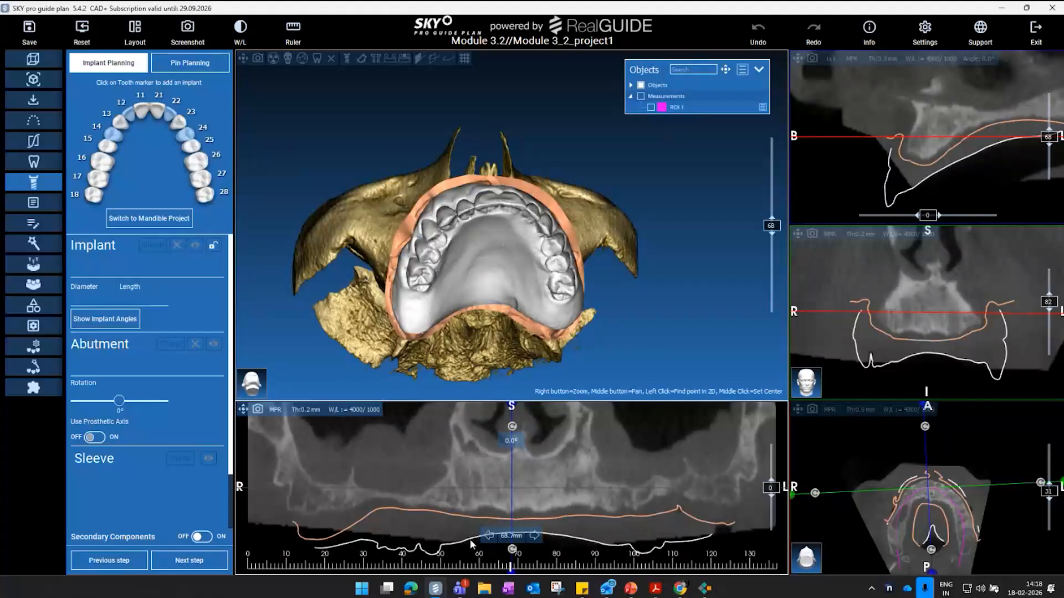
left_click(511, 497)
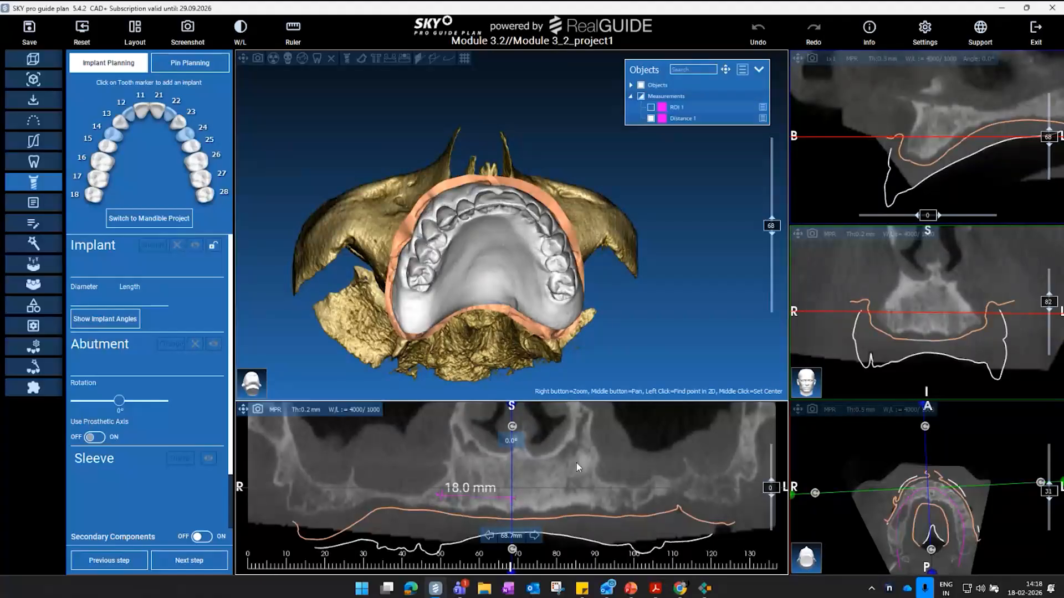
left_click(651, 119)
left_click(299, 40)
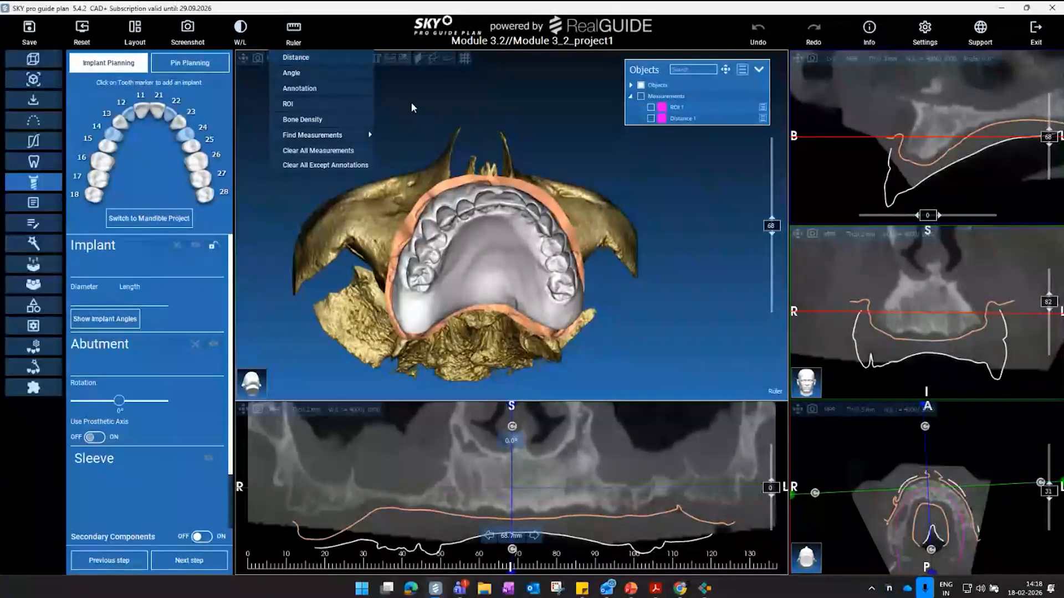
left_click(664, 212)
- Add an implant at tooth 22 with copaSKY size 3.5 x 8 mm and the copaSKY uni.cone abutment COPUC173 17.5°, D 4.5 mm, CH 3 mm
left_click_drag(444, 95, 463, 217)
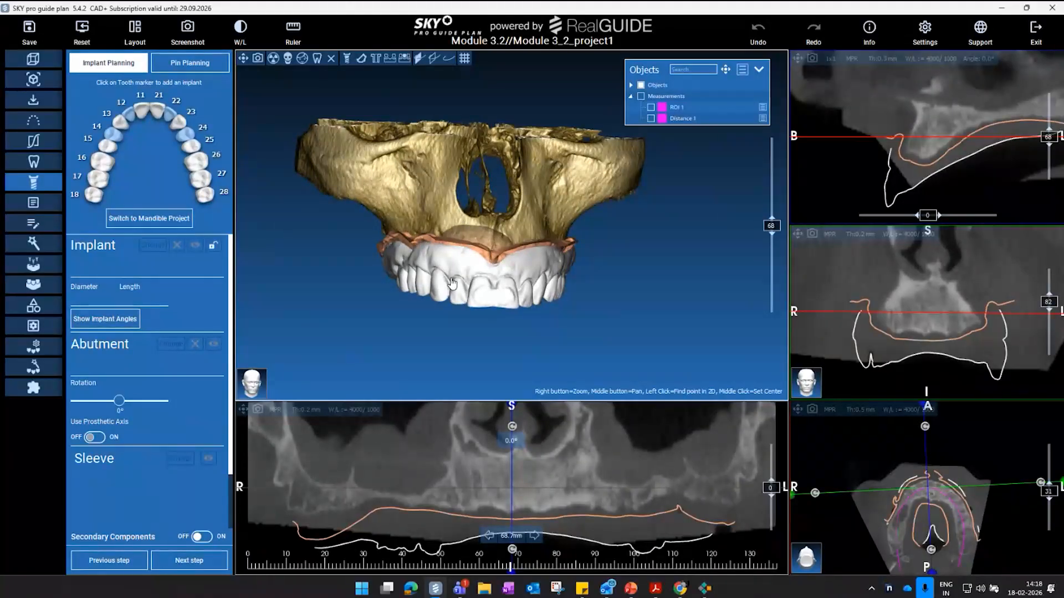
left_click(392, 274)
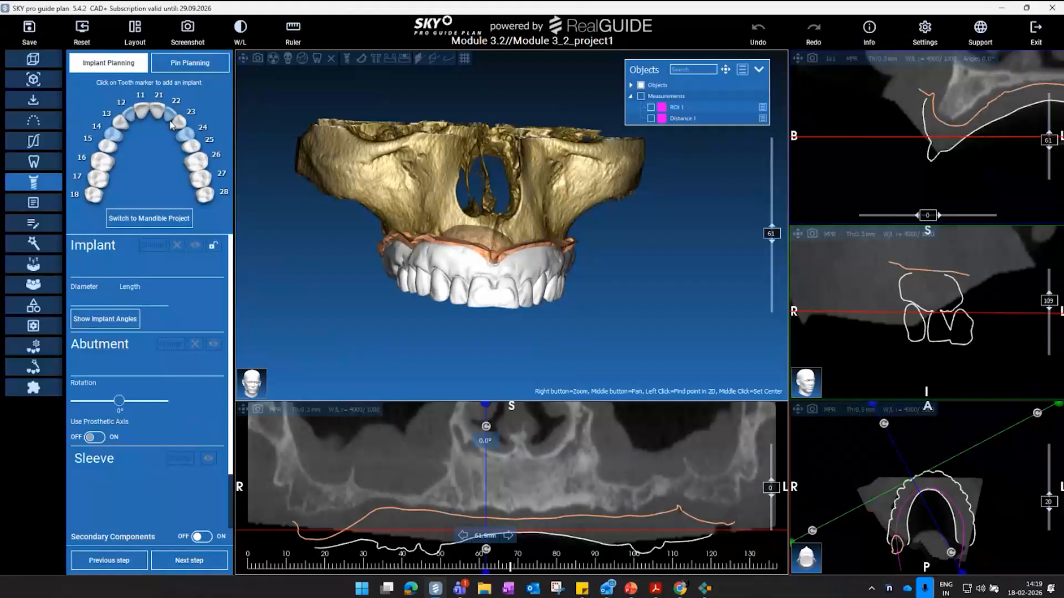
left_click(545, 531)
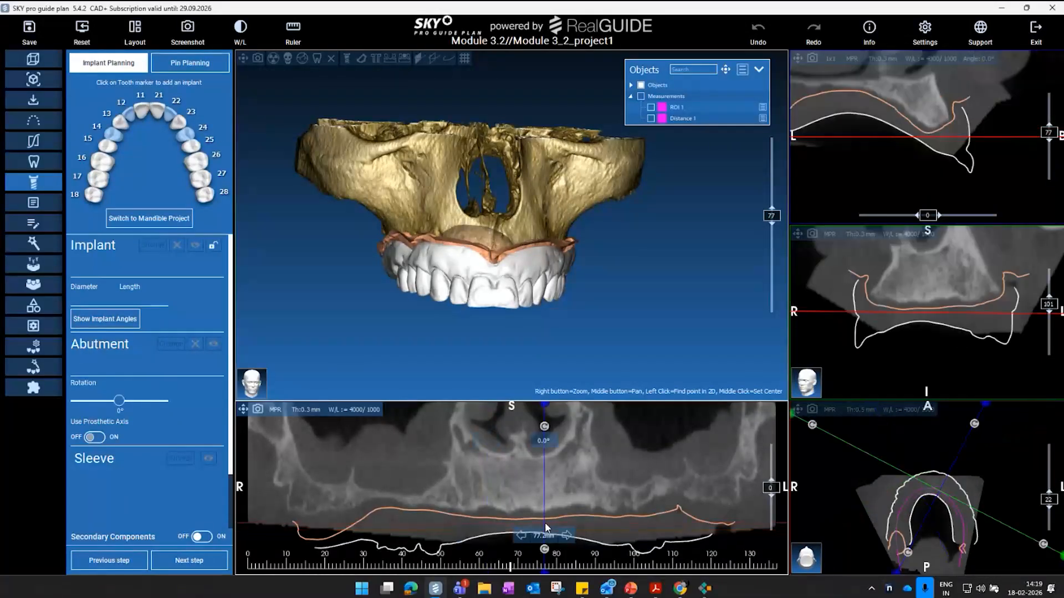
left_click(170, 114)
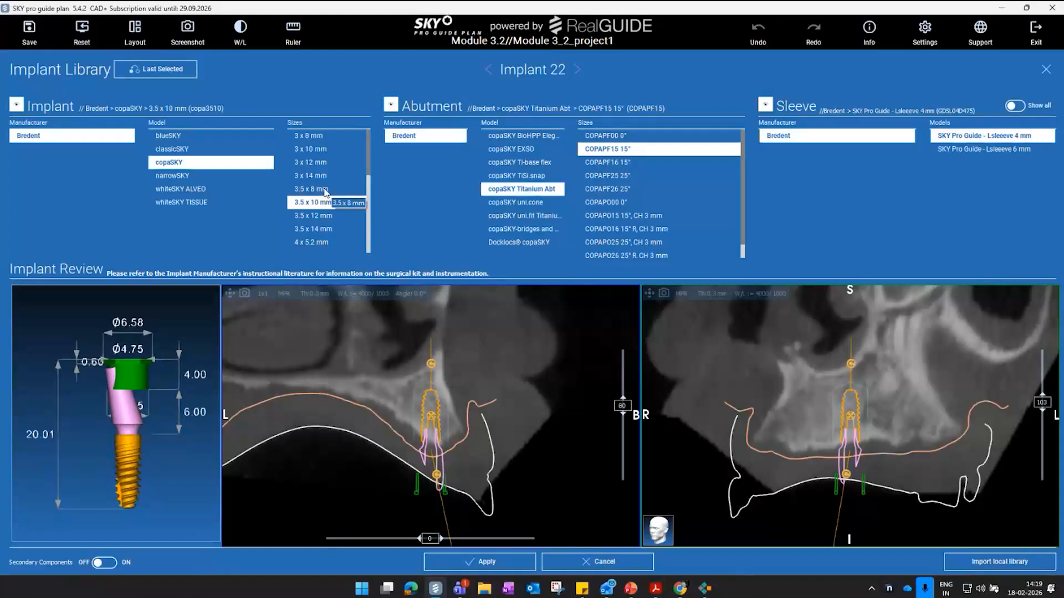
left_click(326, 191)
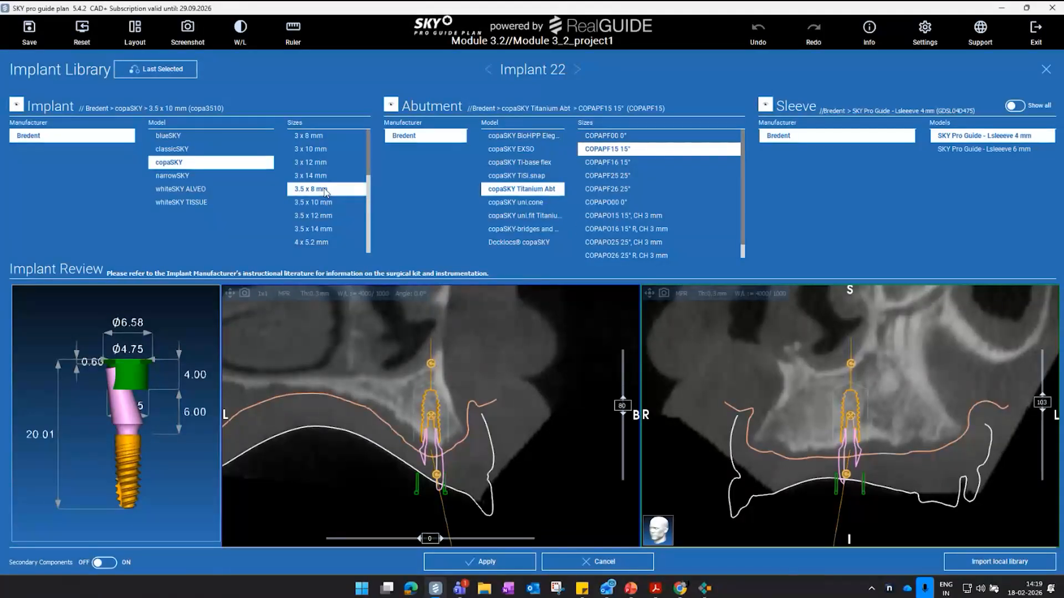
left_click(528, 206)
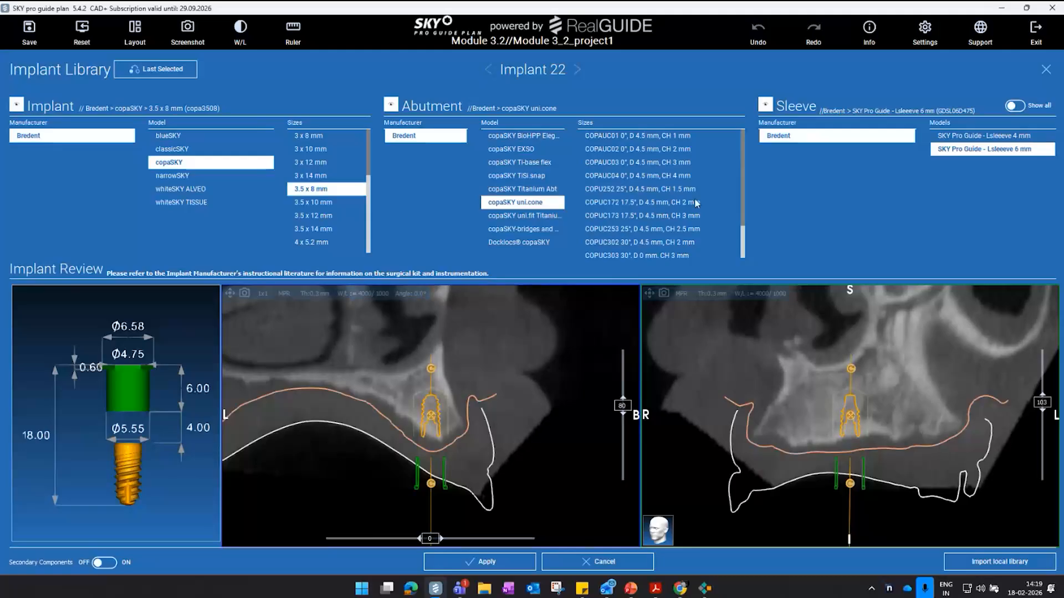
left_click(637, 220)
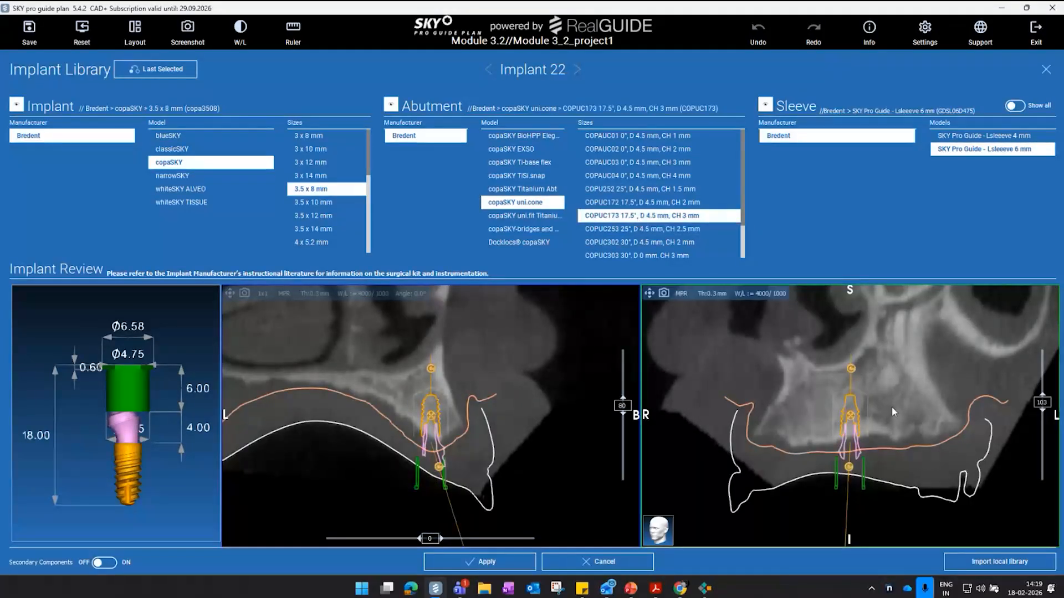
- Tilt implant 22 in the cross-sectional view so its axis follows the bone ridge, adjusting its position within the bone
left_click_drag(433, 420, 436, 416)
left_click_drag(441, 474, 475, 468)
left_click_drag(437, 426, 432, 426)
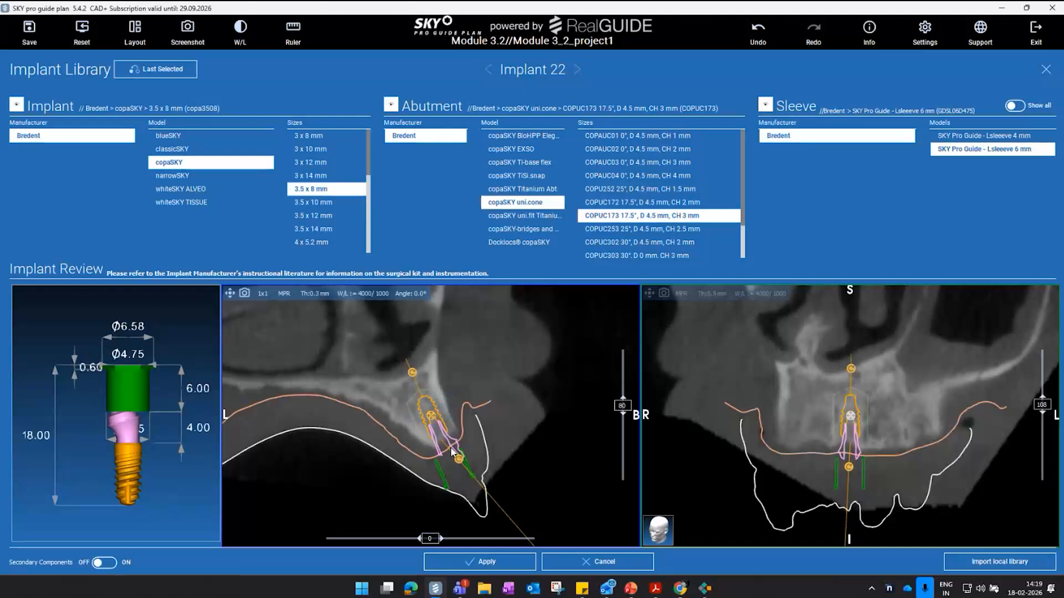
left_click_drag(414, 380, 407, 383)
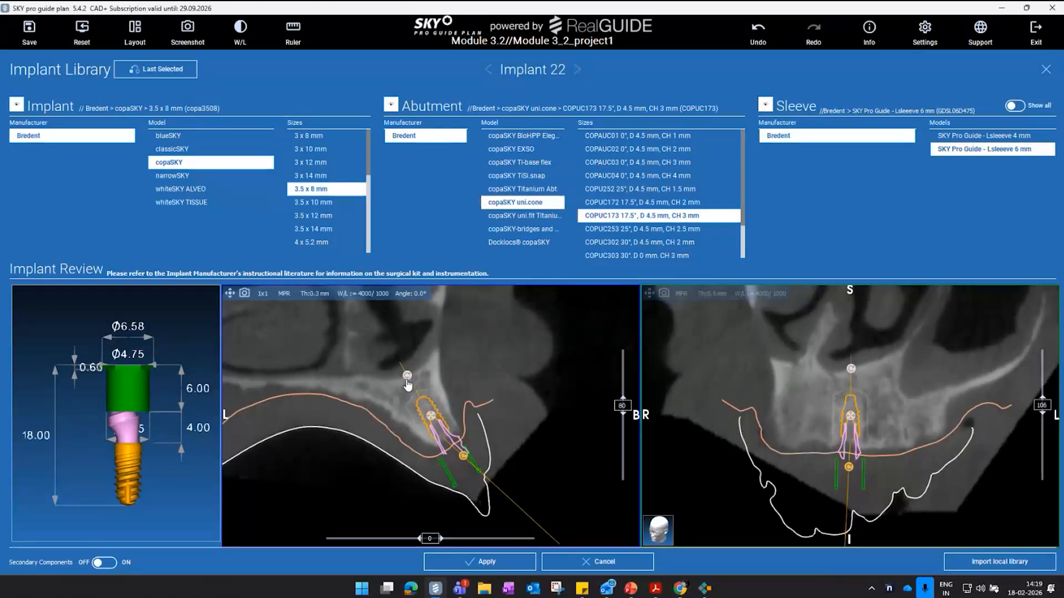
left_click_drag(435, 420, 435, 420)
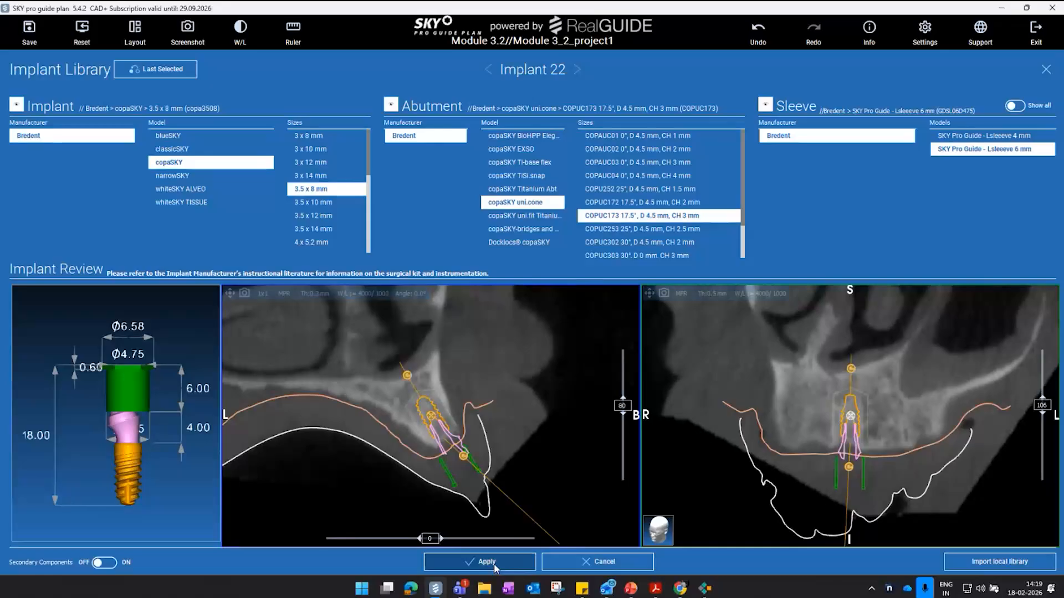
- Compare the 4 mm sleeve, select SKY Pro Guide - Lsleeeve 6 mm for implant 22, and apply the implant settings
left_click(1012, 138)
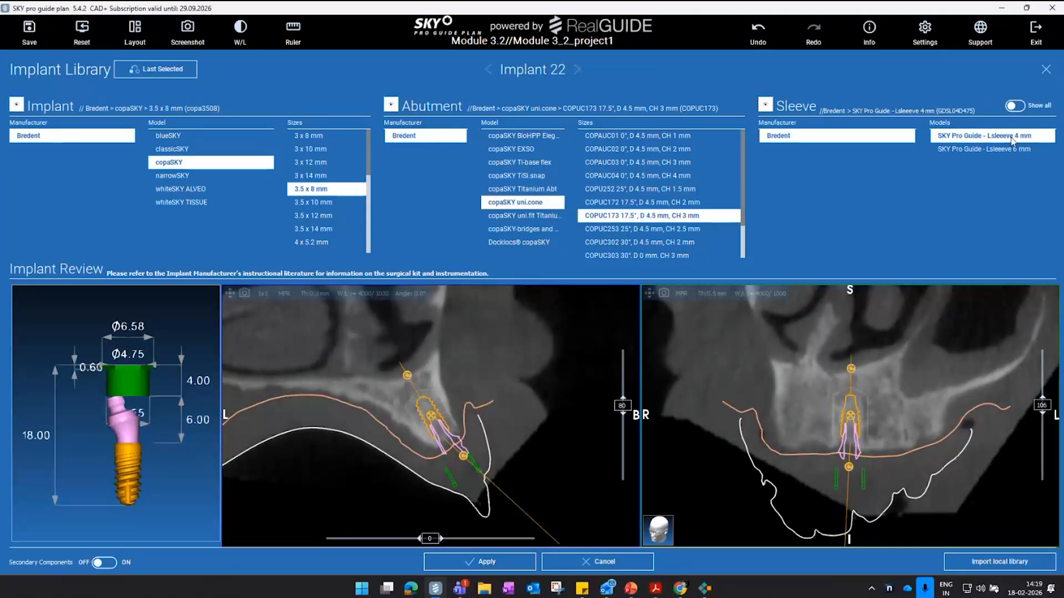
left_click(1011, 150)
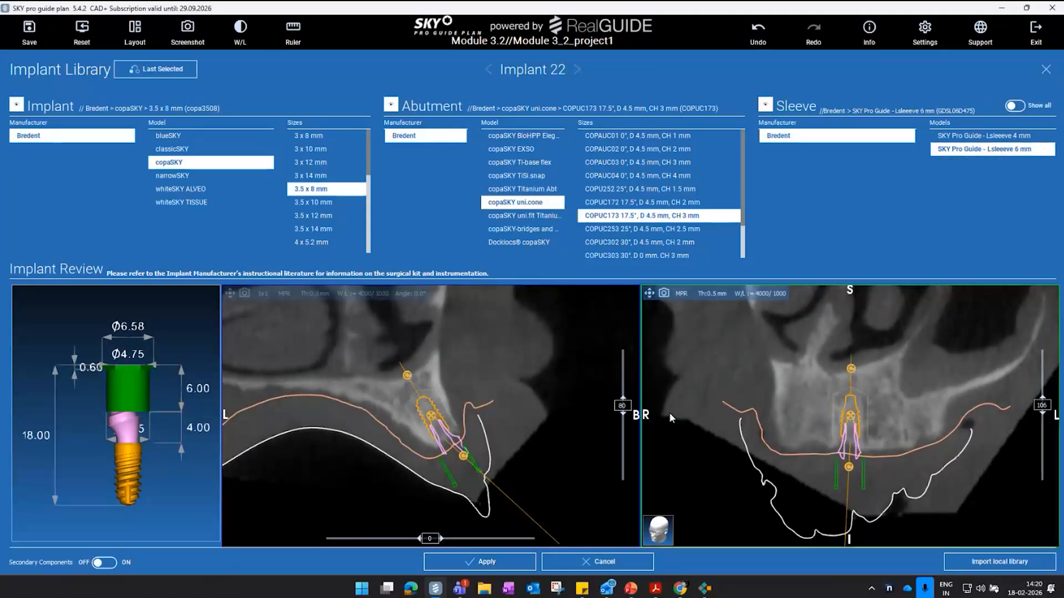
left_click(506, 563)
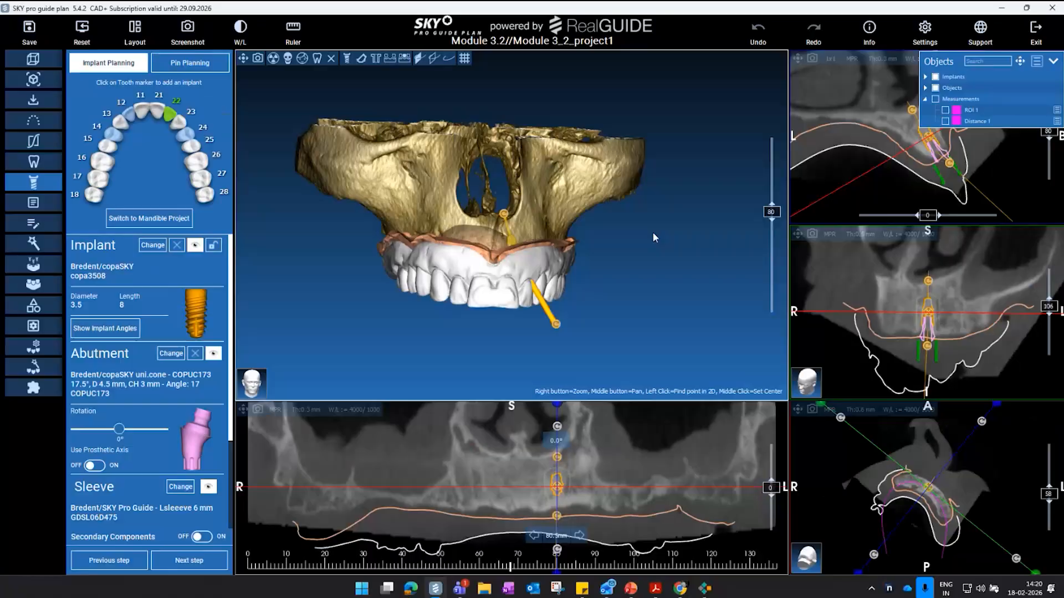
- Hide the wax-up prosthesis and gum anatomy in the 3D view and set the rotation of implant 22's abutment to 162°
left_click_drag(660, 230, 592, 133)
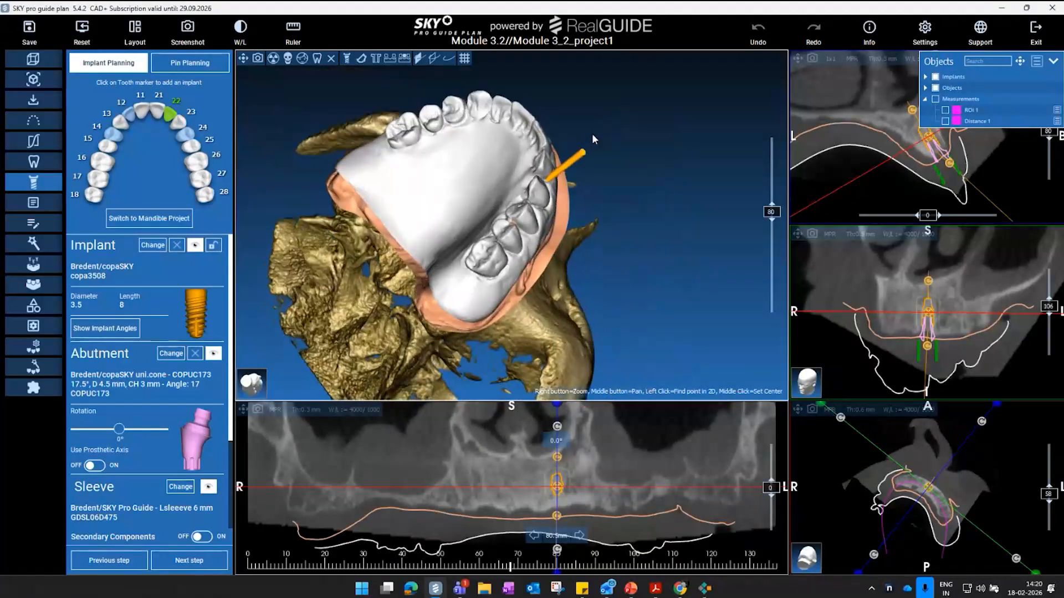
left_click(406, 59)
left_click(391, 58)
left_click_drag(708, 189, 663, 242)
left_click_drag(118, 429, 155, 417)
- Adjust the tilt of implant 22 in the 3D view and shift the implant along the ridge in the cross-sectional view
left_click_drag(432, 280, 413, 242)
left_click_drag(451, 138, 454, 138)
left_click_drag(1019, 61, 645, 121)
left_click_drag(928, 136, 926, 136)
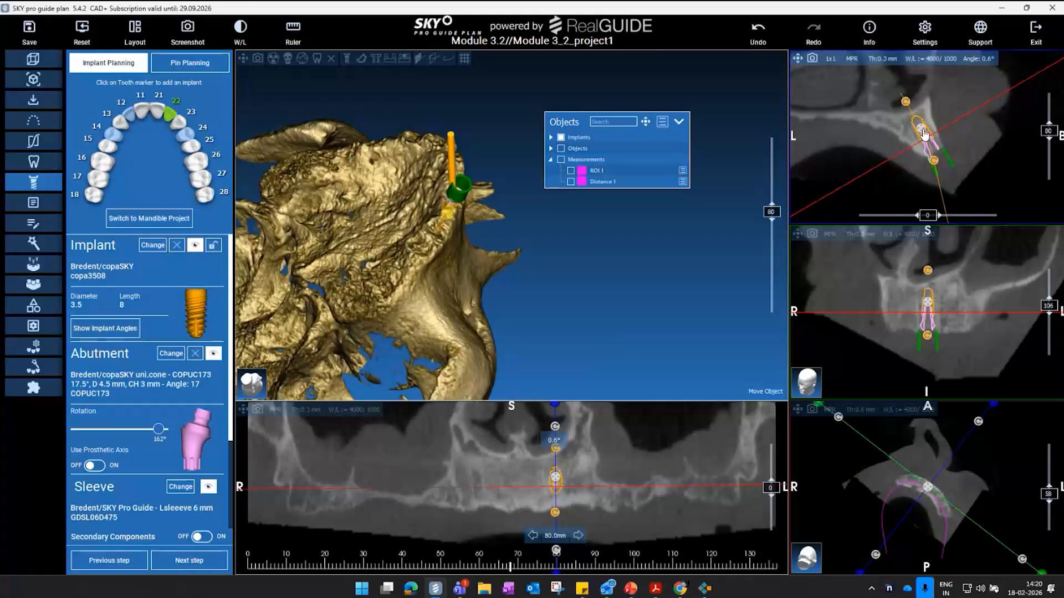
left_click(544, 338)
left_click_drag(615, 247, 517, 209)
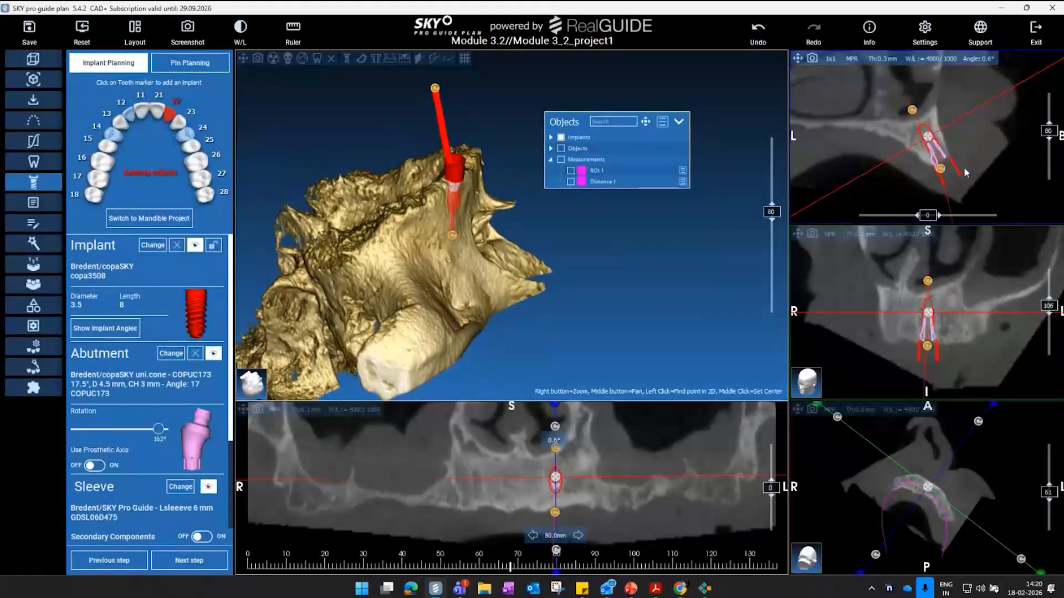
left_click_drag(928, 136, 929, 137)
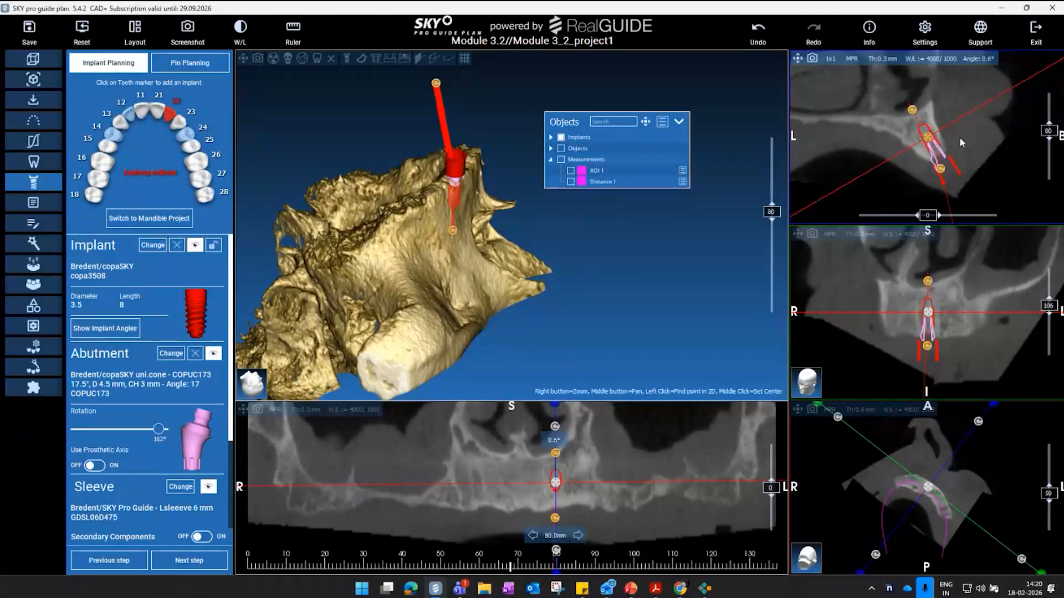
- Check the neighbouring cross-sectional slices at implant 22 and reposition the implant inside the bone in an enlarged view
mouse_move(932, 144)
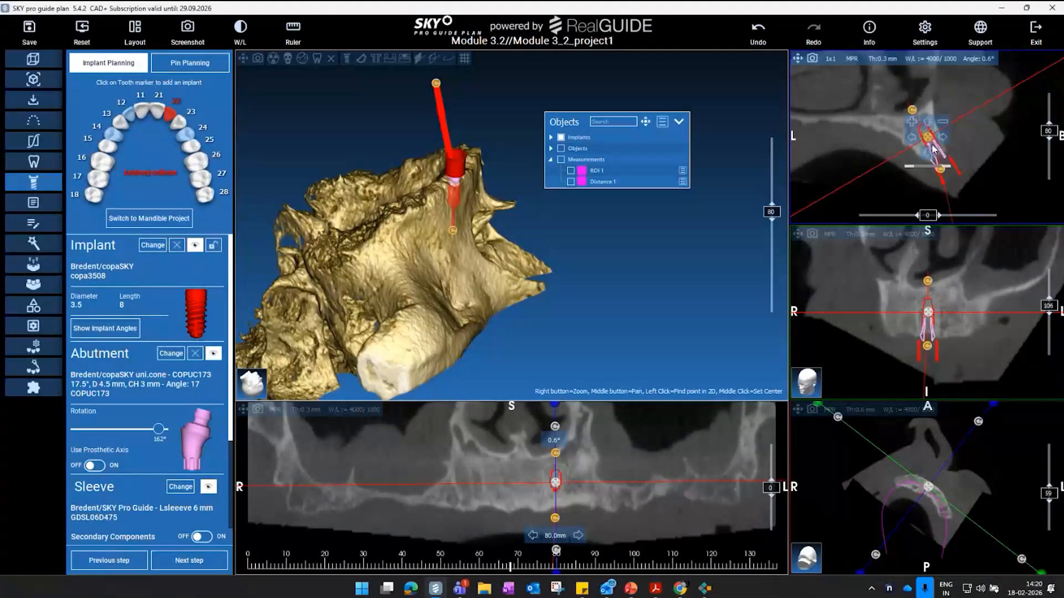
mouse_move(933, 145)
right_mouse_down()
mouse_move(927, 92)
mouse_move(931, 139)
right_mouse_up()
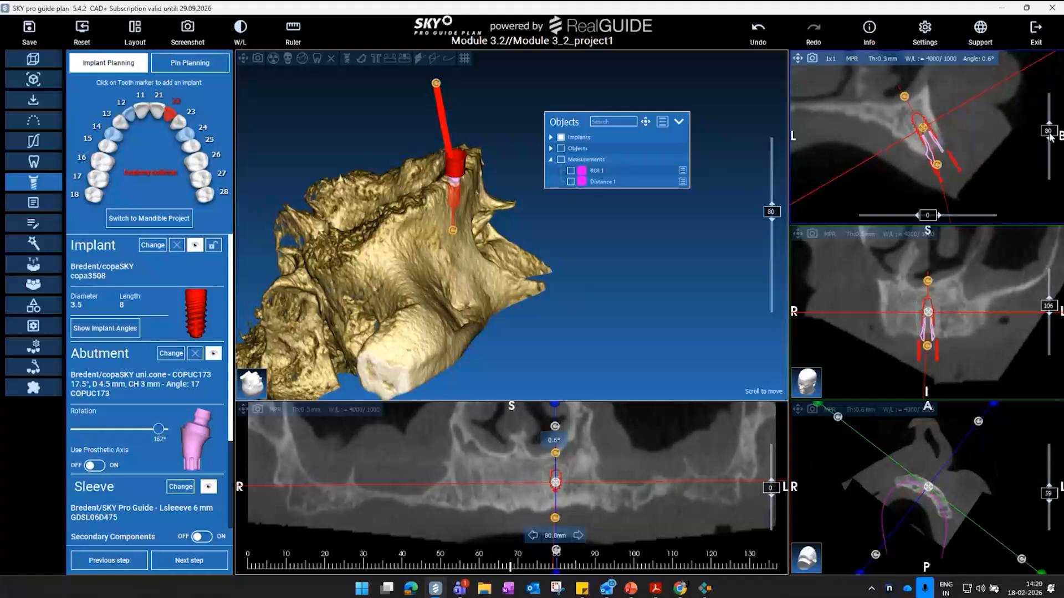
scroll(960, 138, "up", 2)
scroll(961, 151, "down", 3)
scroll(961, 151, "up", 3)
scroll(961, 151, "down", 3)
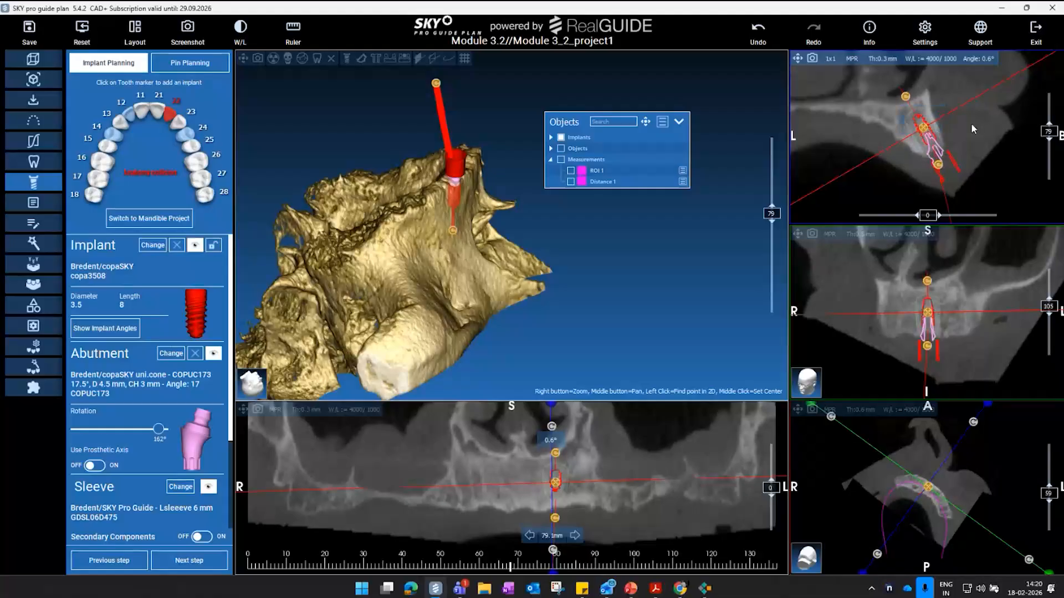
mouse_move(924, 137)
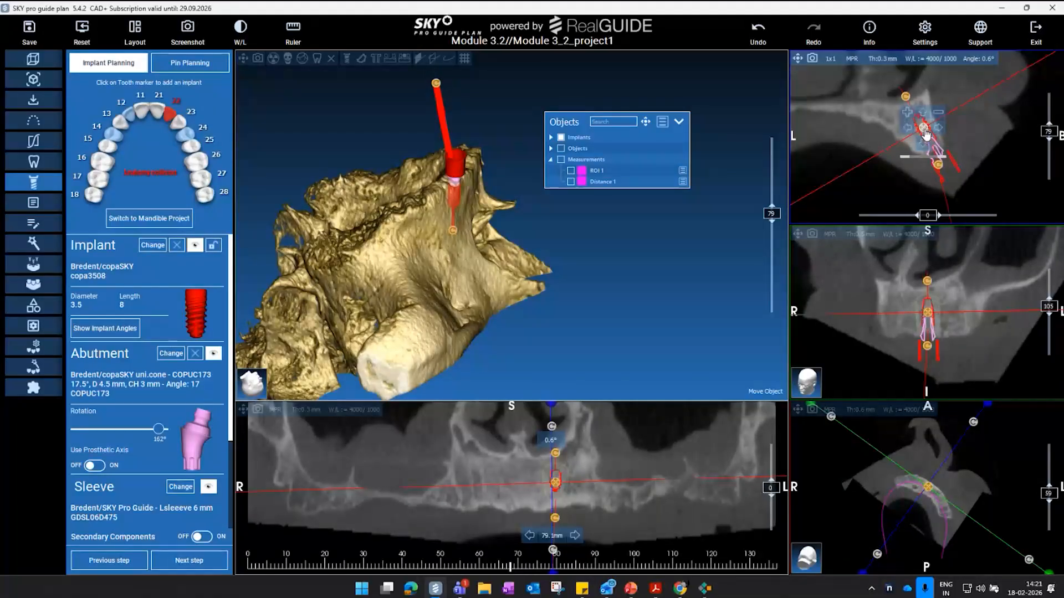
right_click_drag(927, 139, 922, 96)
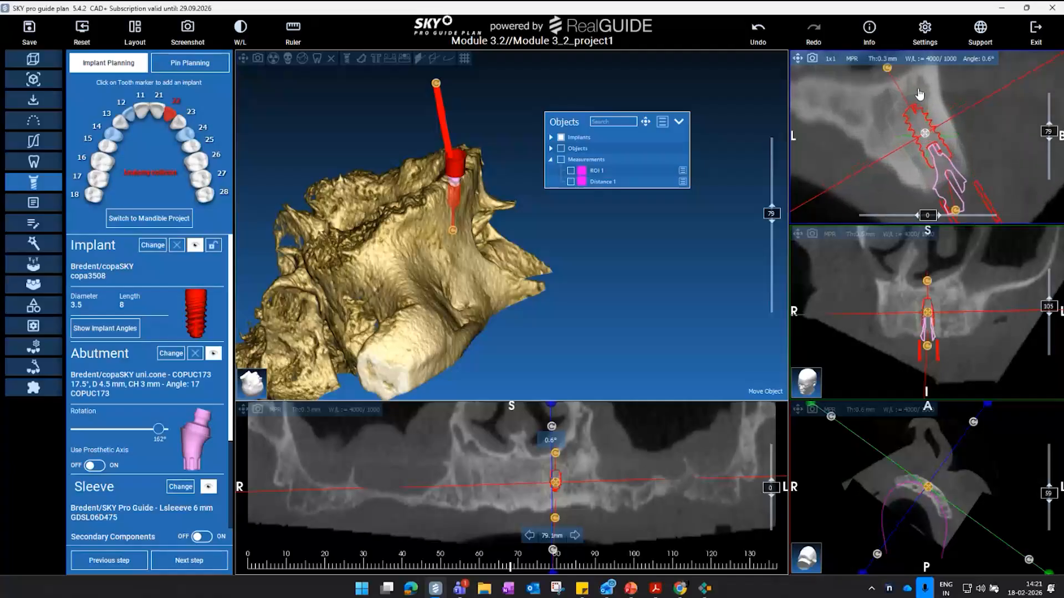
left_click_drag(938, 149, 929, 148)
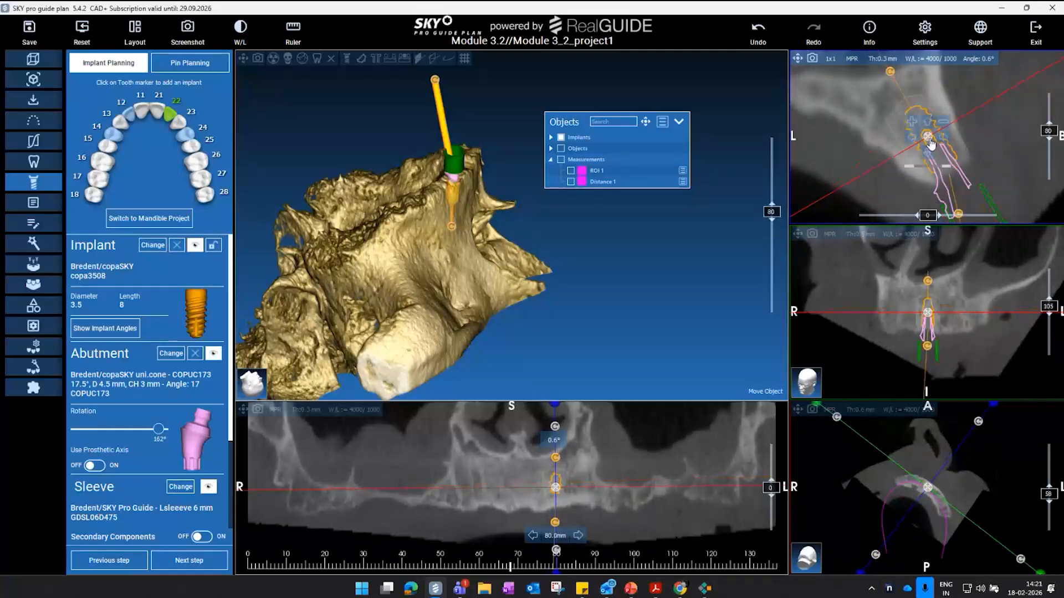
- Correct the tilt of implant 22 slightly in the 3D view and set its abutment rotation to 150°
left_click_drag(675, 281, 471, 217)
left_click_drag(415, 140, 417, 139)
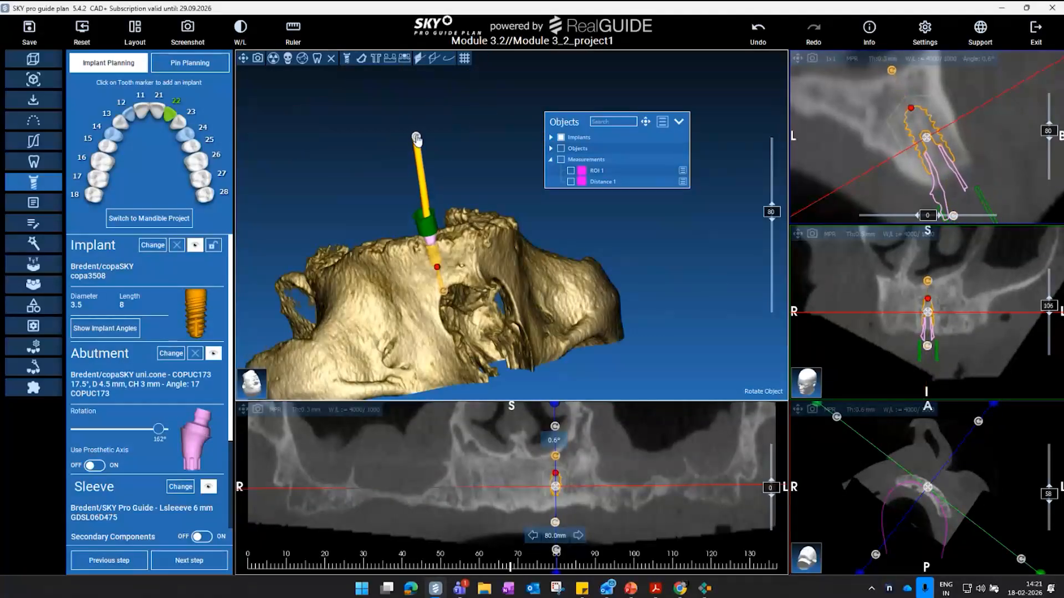
left_click_drag(527, 210, 631, 260)
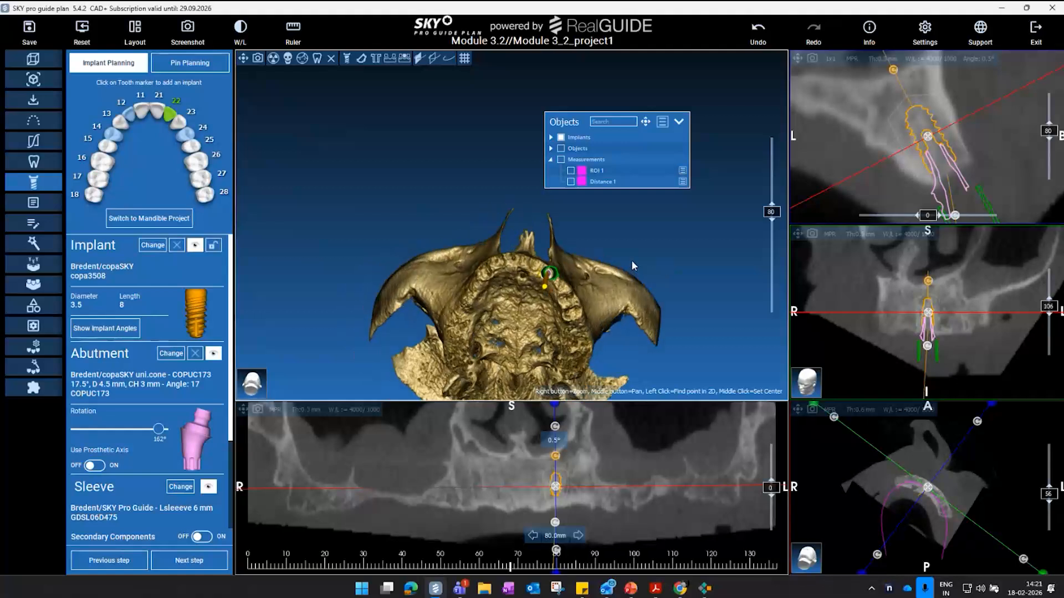
left_click(547, 295)
left_click_drag(157, 442, 156, 441)
- Fine-tune the angulation of implant 22 in the 3D view and its position within the bone in the cross-section
left_click_drag(503, 339, 325, 209)
left_click_drag(468, 177, 483, 181)
mouse_move(926, 136)
left_mouse_down()
mouse_move(932, 146)
mouse_move(927, 137)
left_mouse_up()
left_click(541, 339)
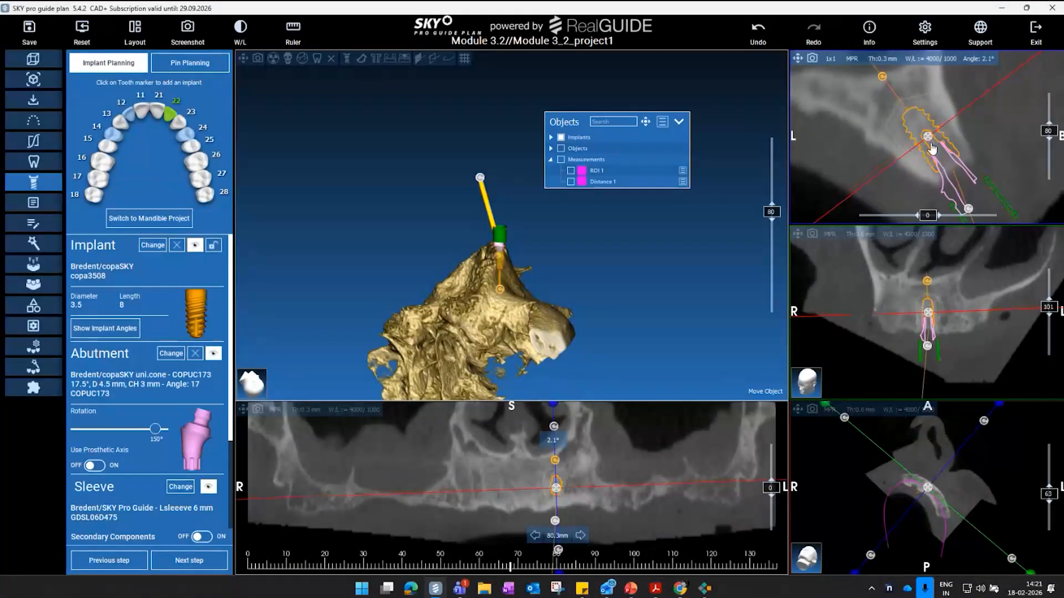
left_click_drag(634, 239, 435, 151)
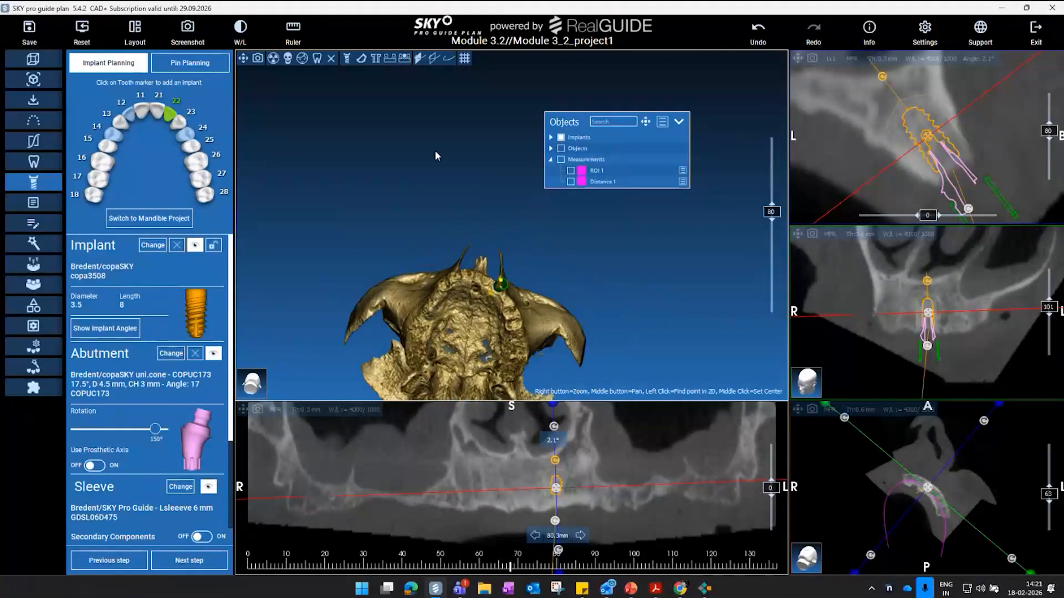
- Add an implant at tooth 12 with copaSKY 3.5 x 8 mm, uni.cone abutment COPUC173 17.5° and the SKY Pro Guide 6 mm sleeve
left_click(128, 114)
left_click(528, 340)
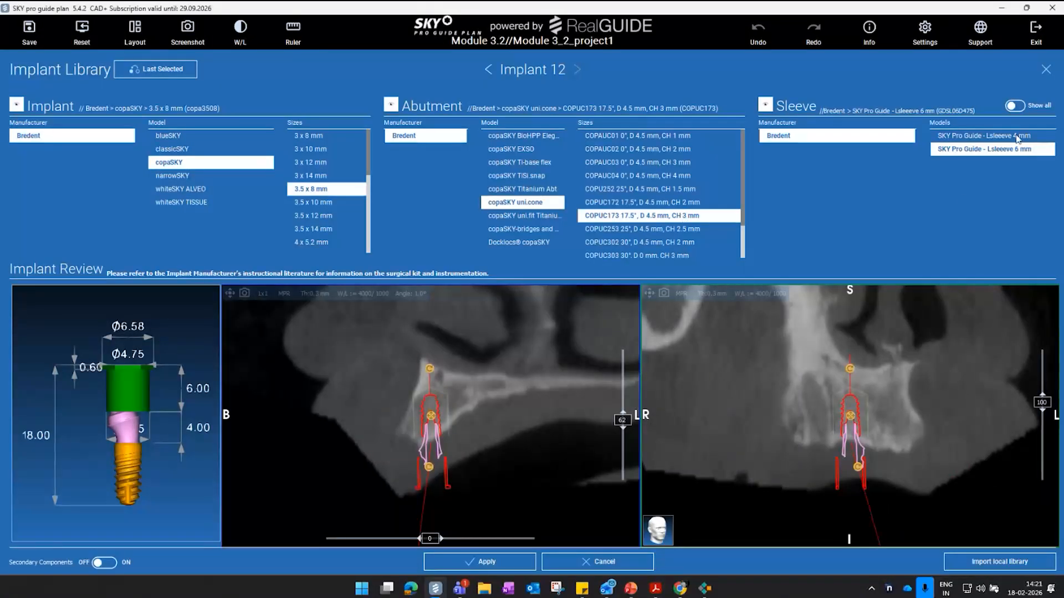
left_click(491, 568)
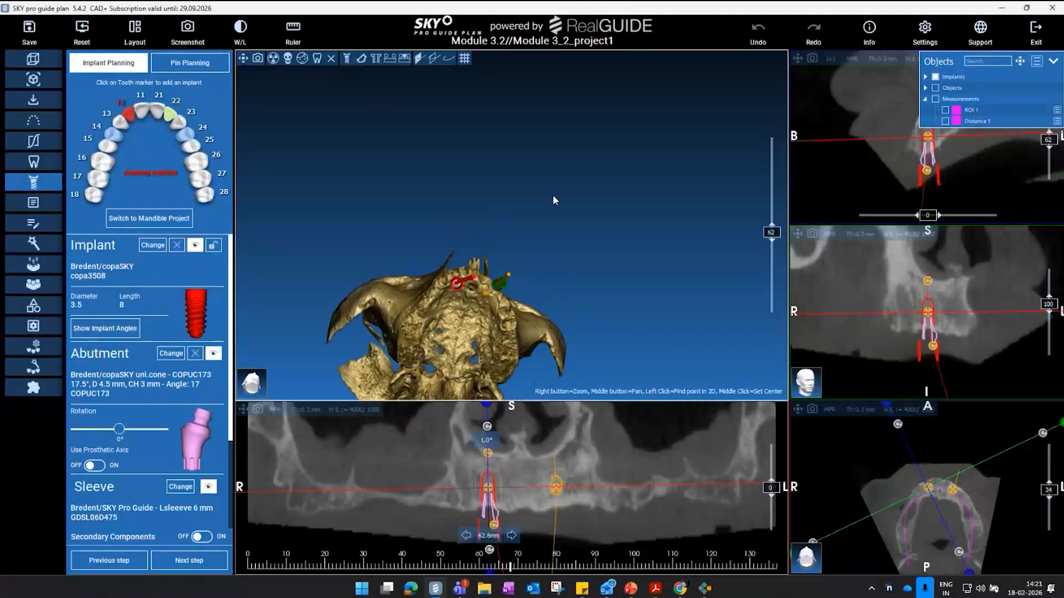
- Set implant 12's abutment rotation to 100° and tilt the implant to follow the bone ridge in the cross-sectional view
left_click_drag(119, 430, 143, 429)
left_click_drag(970, 55, 691, 112)
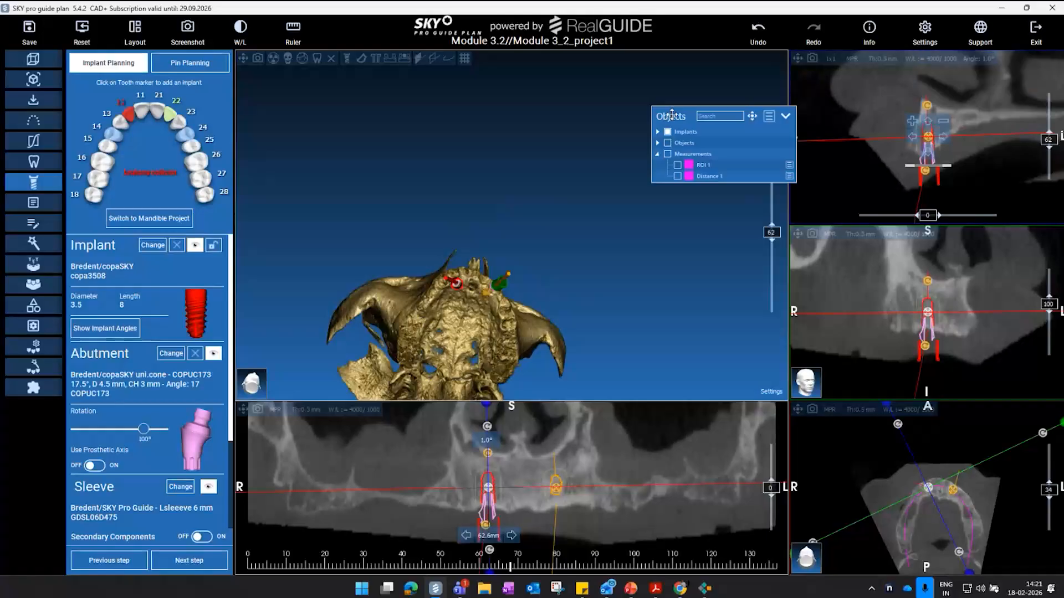
left_click_drag(923, 170, 935, 143)
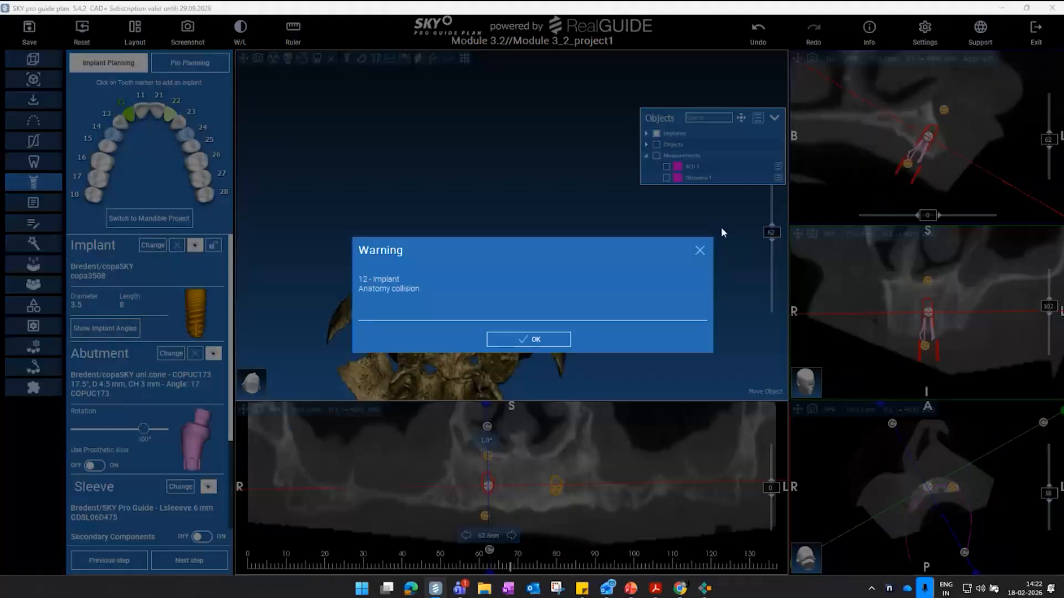
left_click(515, 340)
- Set implant 12's abutment rotation to -120° and adjust the implant's tilt in the occlusal 3D view
left_click_drag(143, 430, 87, 431)
left_click_drag(557, 321, 528, 307)
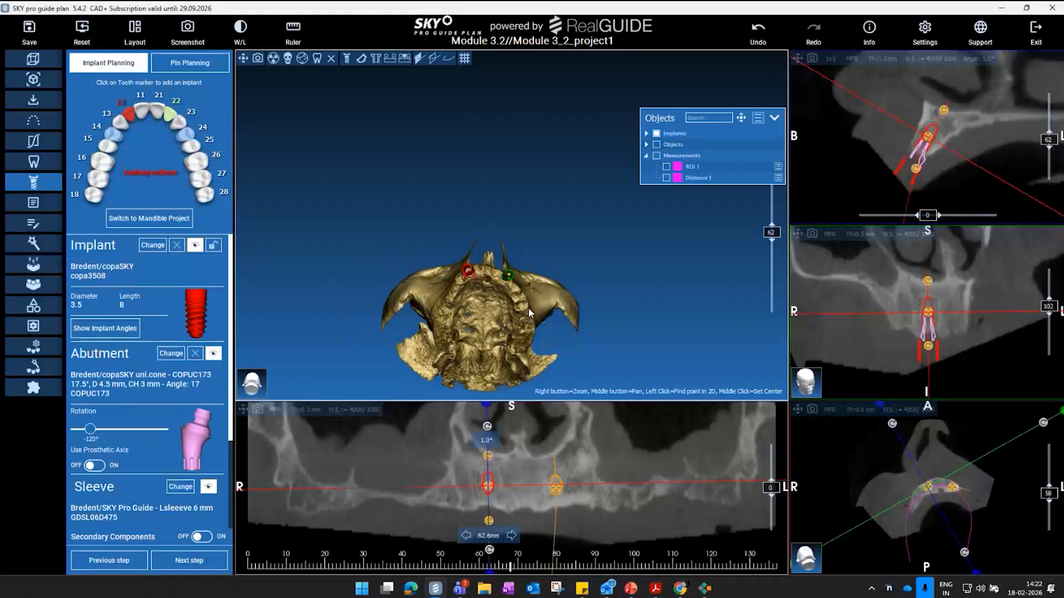
scroll(557, 282, "up", 2)
mouse_move(448, 296)
left_mouse_down()
mouse_move(460, 275)
mouse_move(450, 208)
mouse_move(461, 214)
mouse_move(456, 308)
left_mouse_up()
- Set the axis of implant 12 parallel to implant 22
left_click(495, 309)
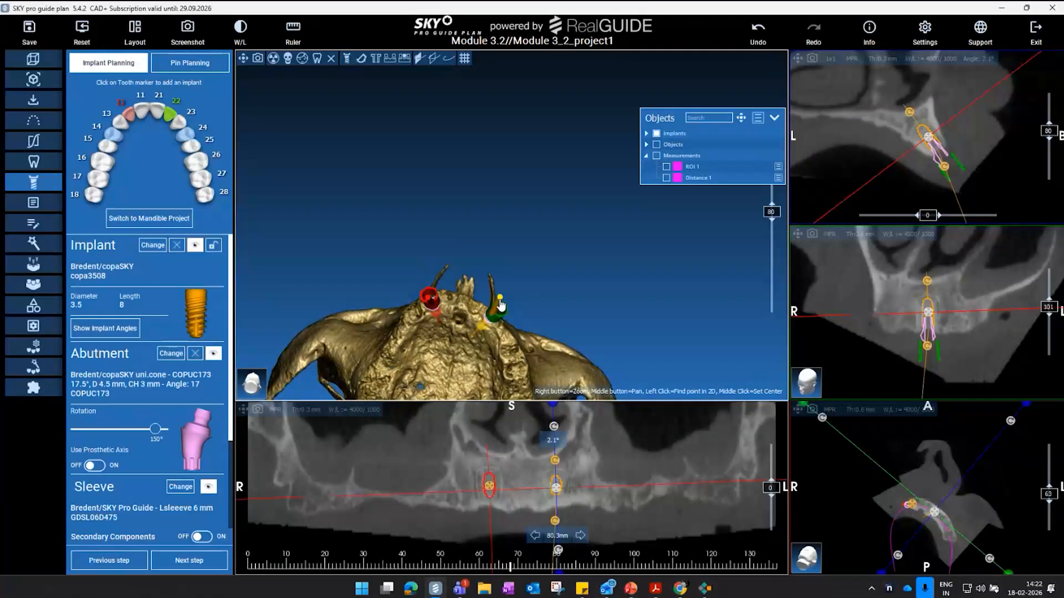
left_click_drag(574, 301, 438, 207)
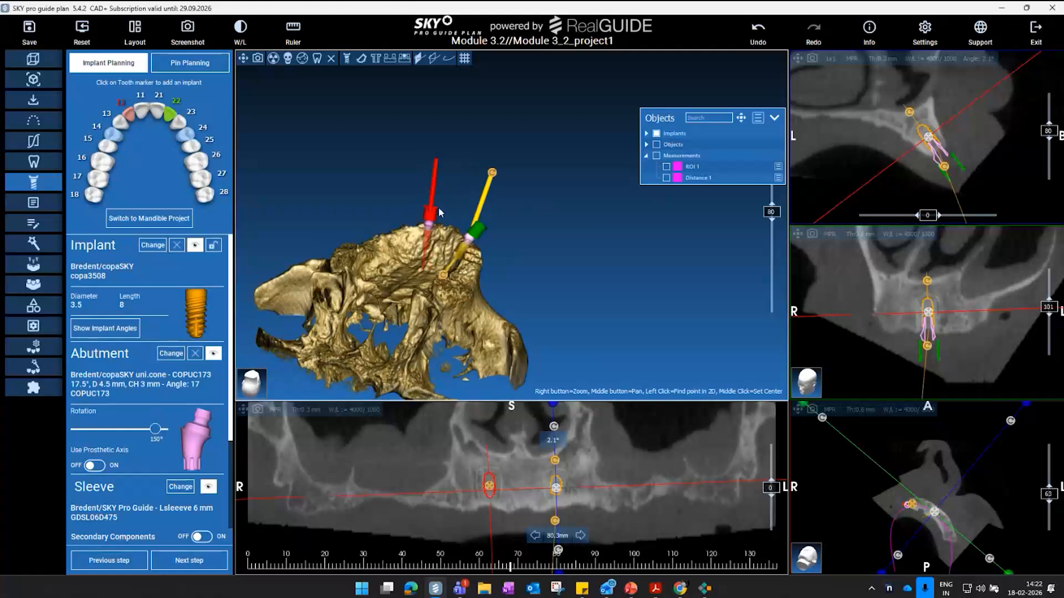
right_click(435, 215)
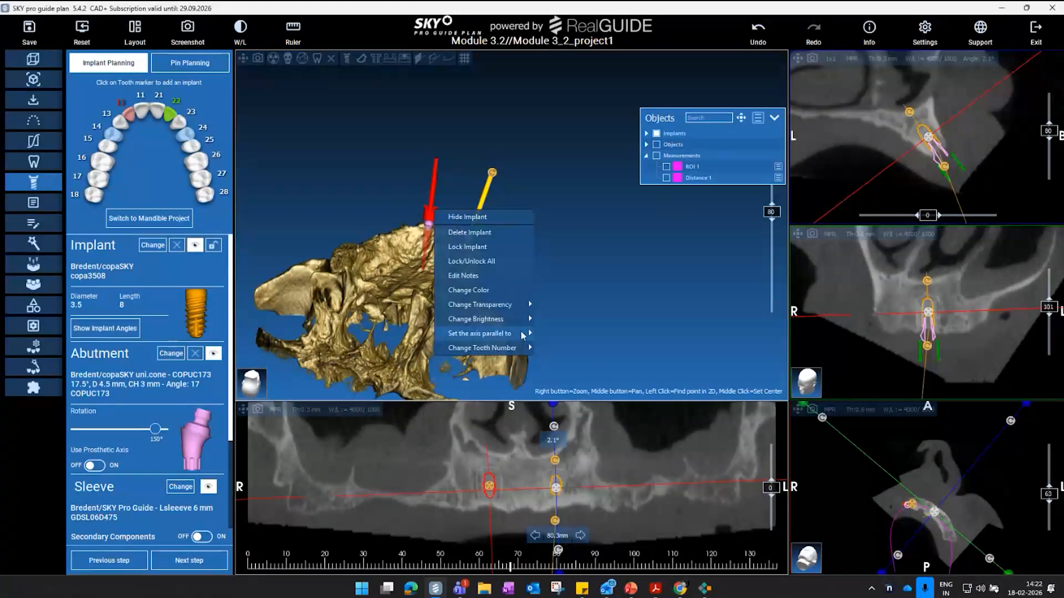
left_click(569, 334)
mouse_move(571, 324)
left_mouse_down()
mouse_move(520, 268)
mouse_move(481, 350)
mouse_move(443, 266)
left_mouse_up()
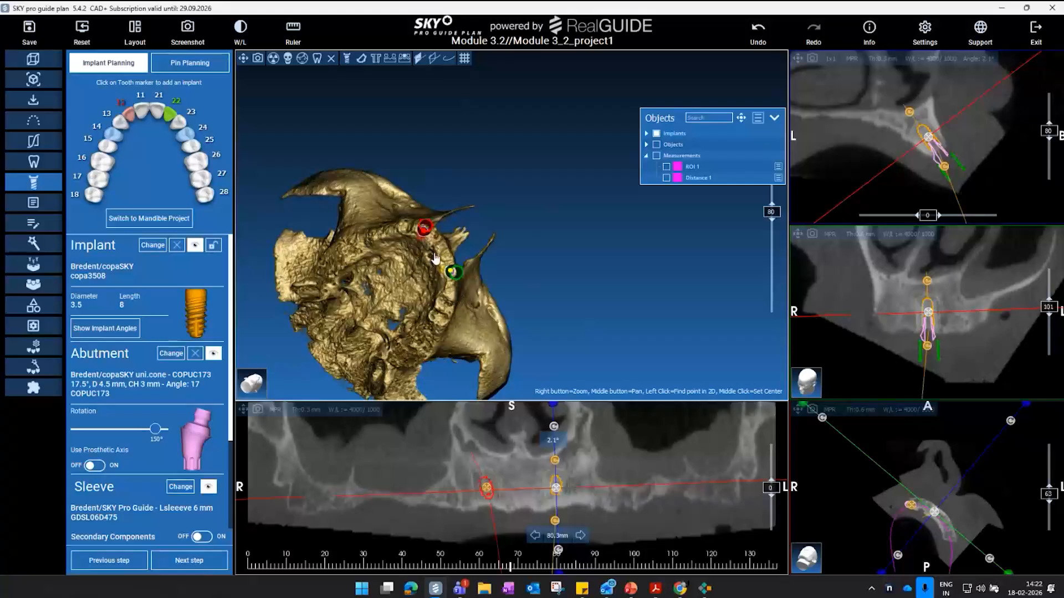
- Show the gum anatomy again and change implant 12's sleeve to SKY Pro Guide - Lsleeeve 4 mm
left_click(424, 234)
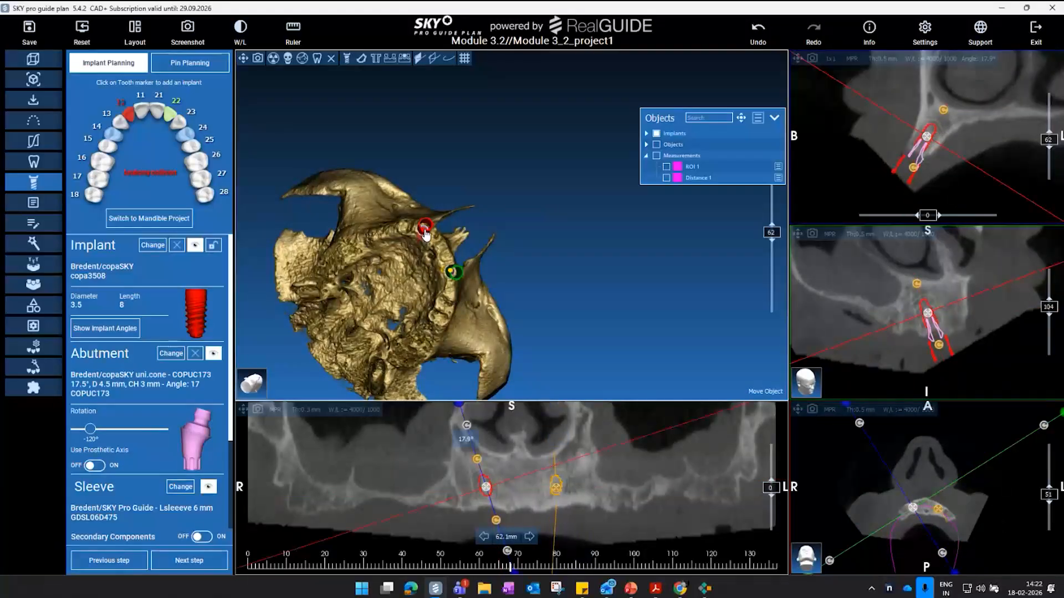
scroll(574, 255, "down", 1)
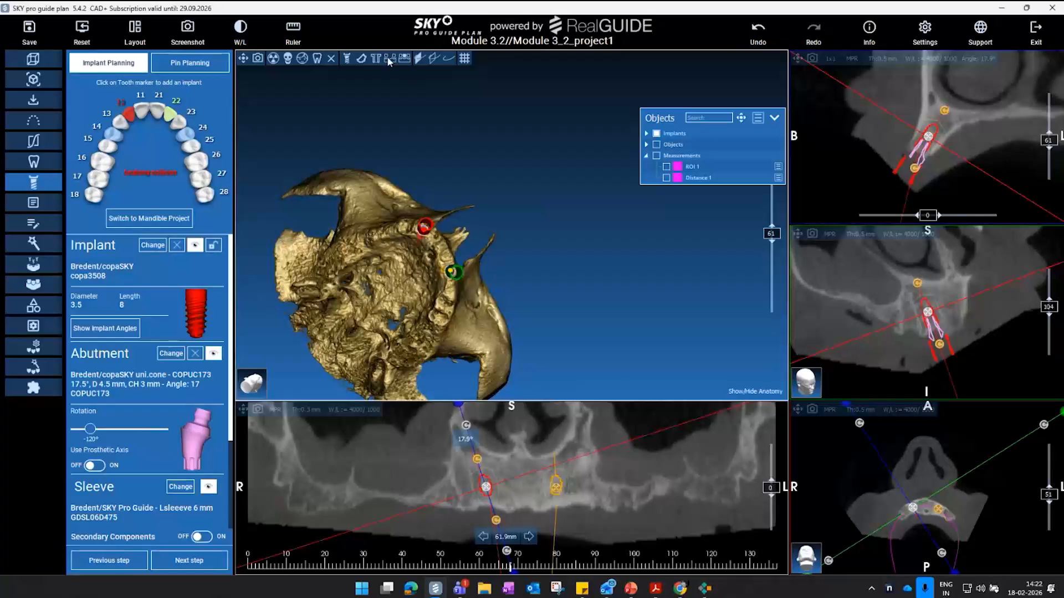
left_click(656, 144)
left_click_drag(538, 267, 304, 340)
scroll(178, 466, "down", 2)
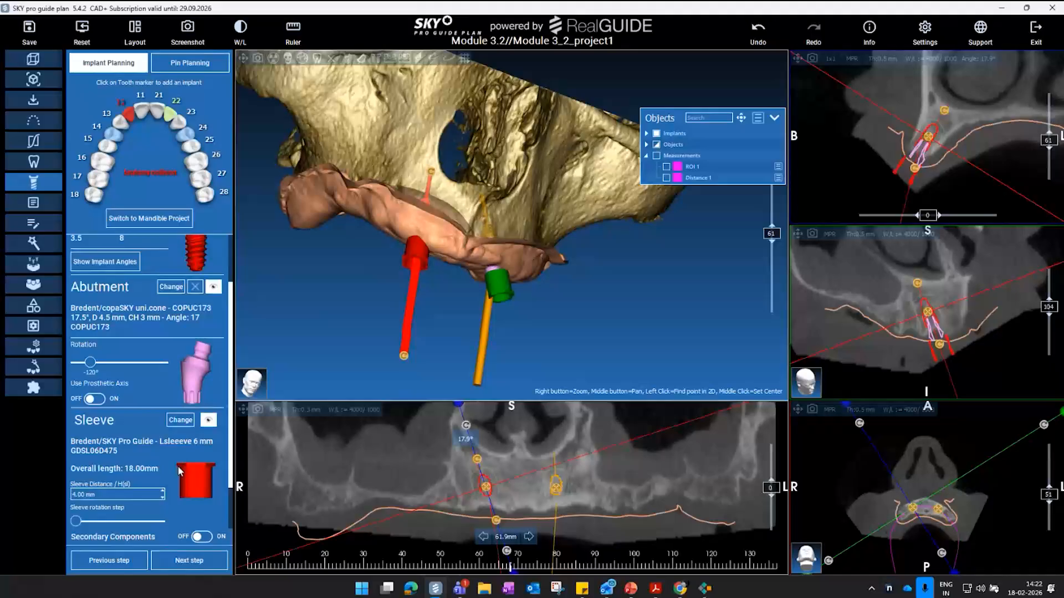
left_click(180, 421)
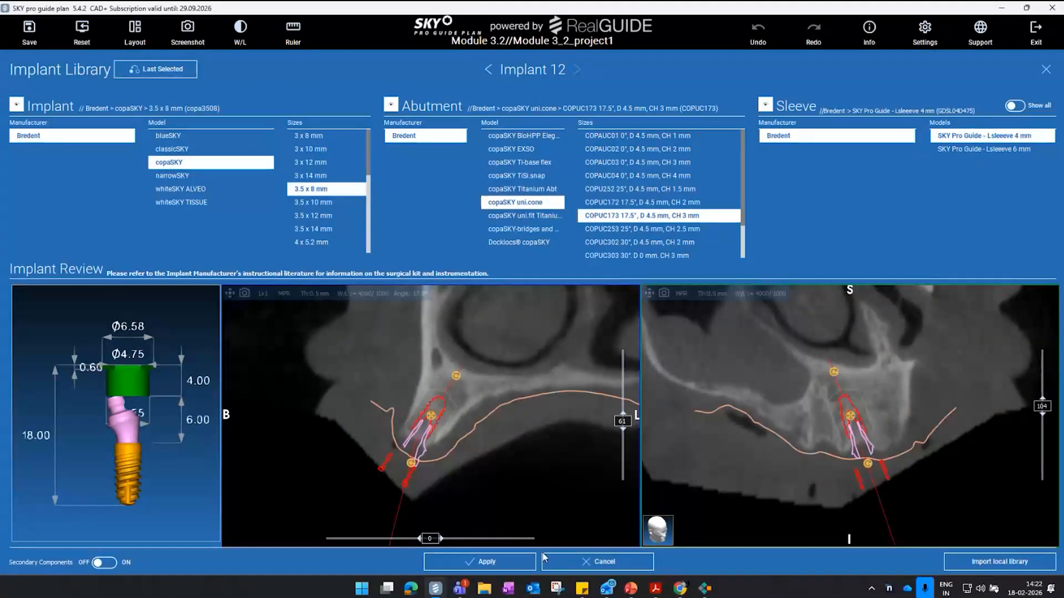
left_click(480, 561)
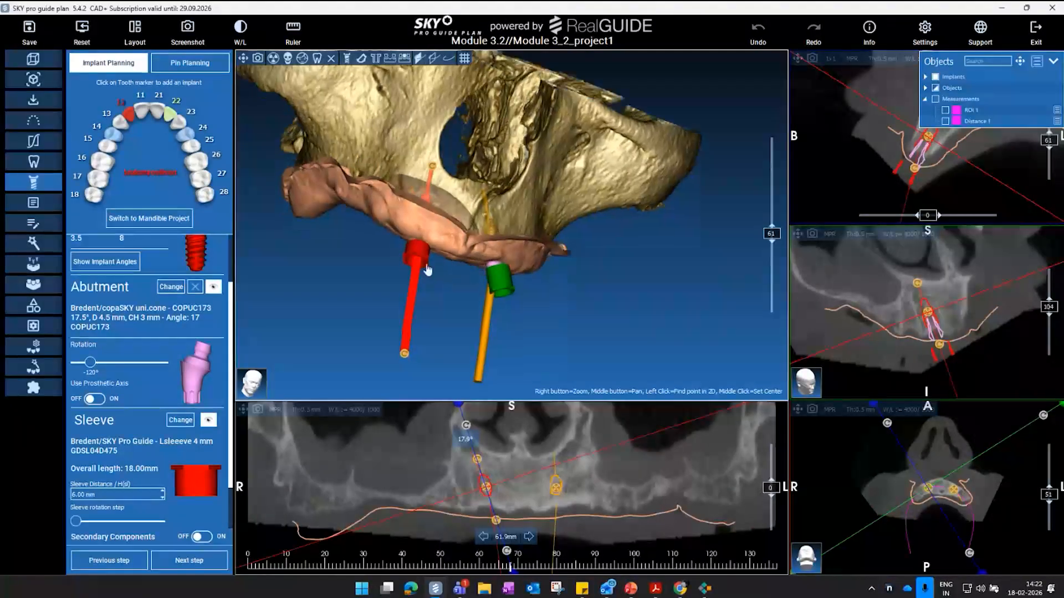
- Show the Waxup-Prosthesis and compare the axes of implants 12 and 22 with the teeth in the 3D view
left_click_drag(454, 295, 671, 283)
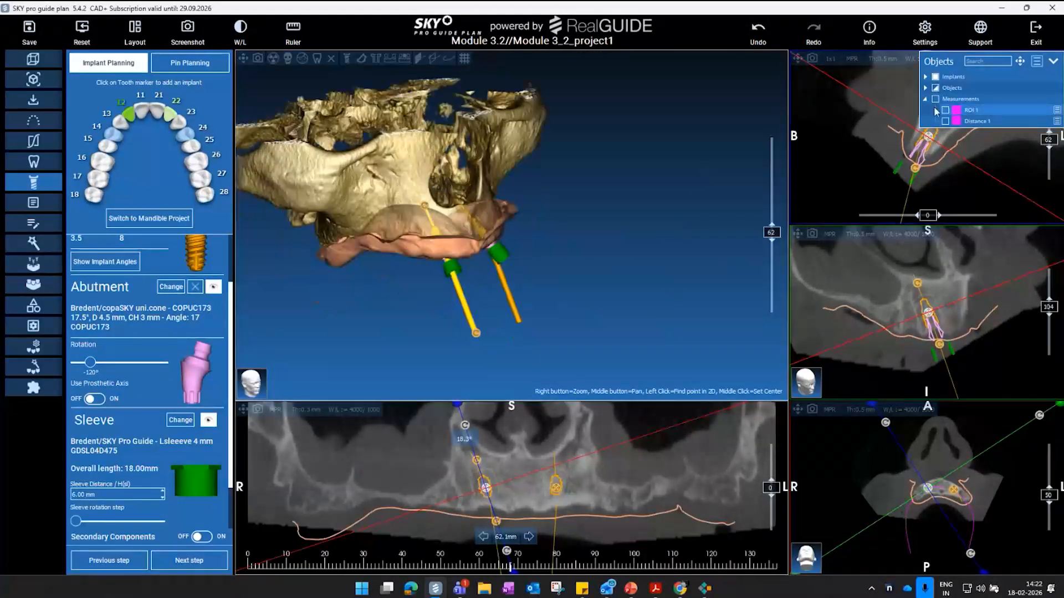
left_click(935, 89)
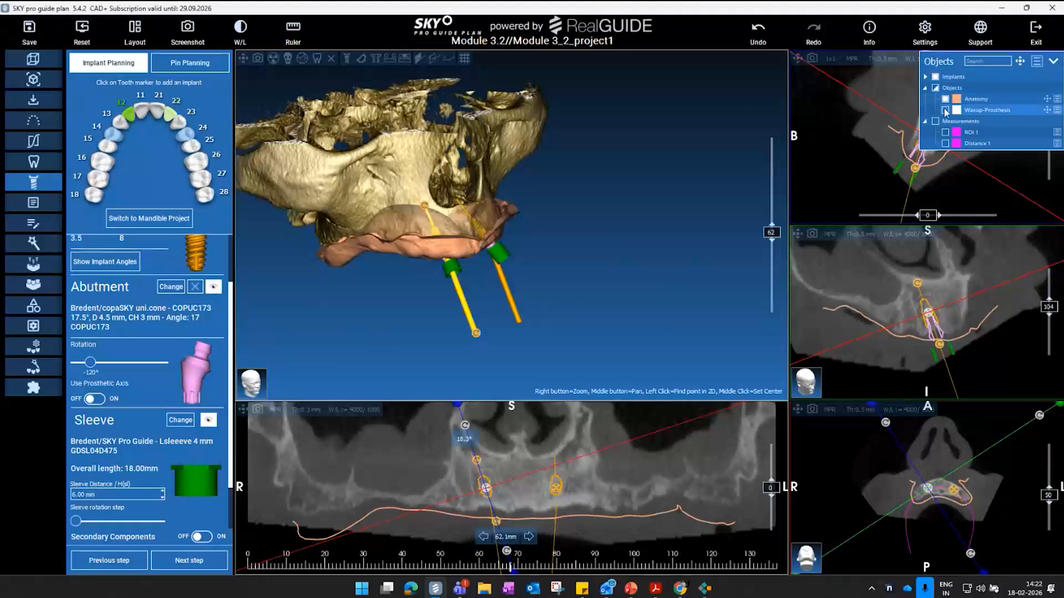
left_click(945, 109)
left_click_drag(600, 198, 663, 171)
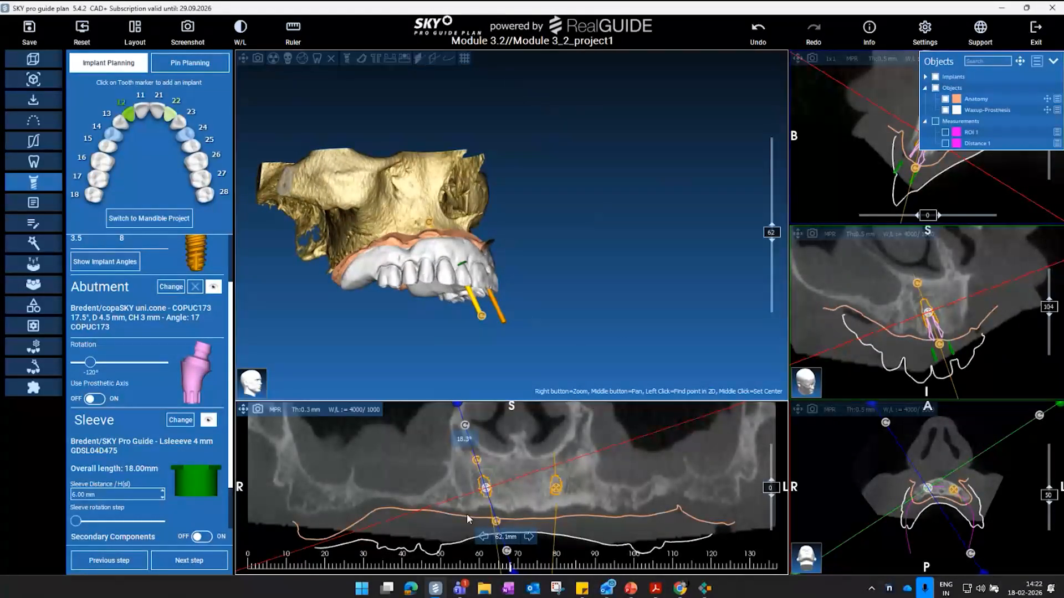
left_click(648, 490)
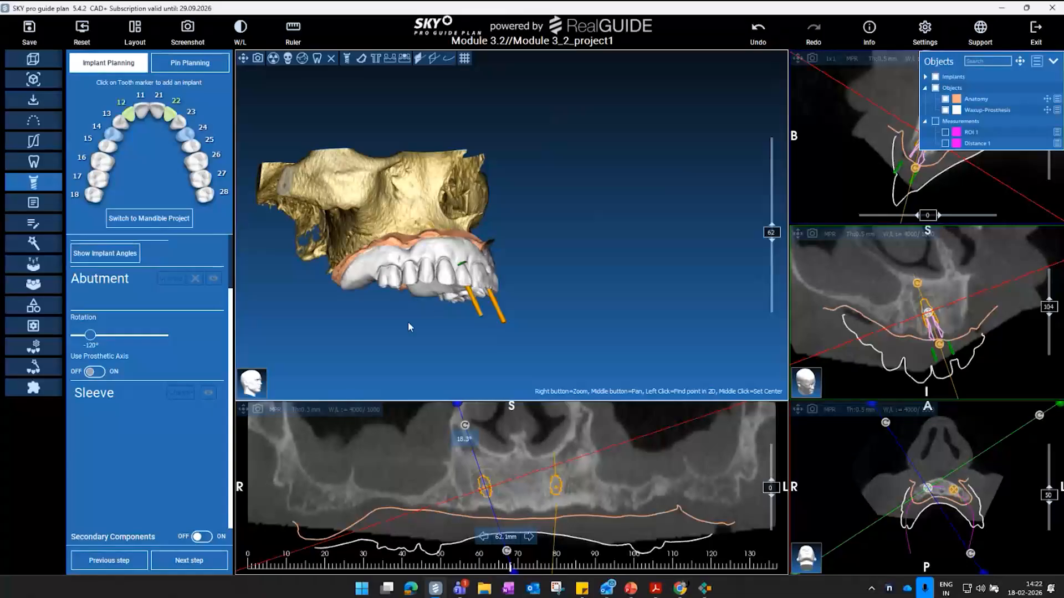
left_click_drag(407, 321, 437, 250)
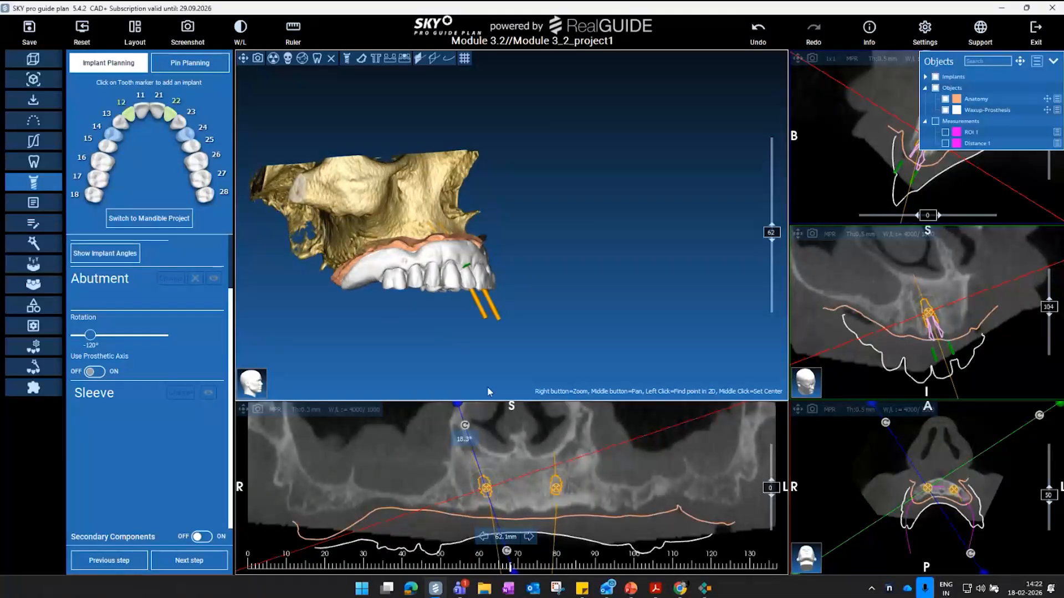
- Place the cross-section at about 53.8 mm on the panoramic curve and show its slice plane in the 3D view
left_click(443, 517)
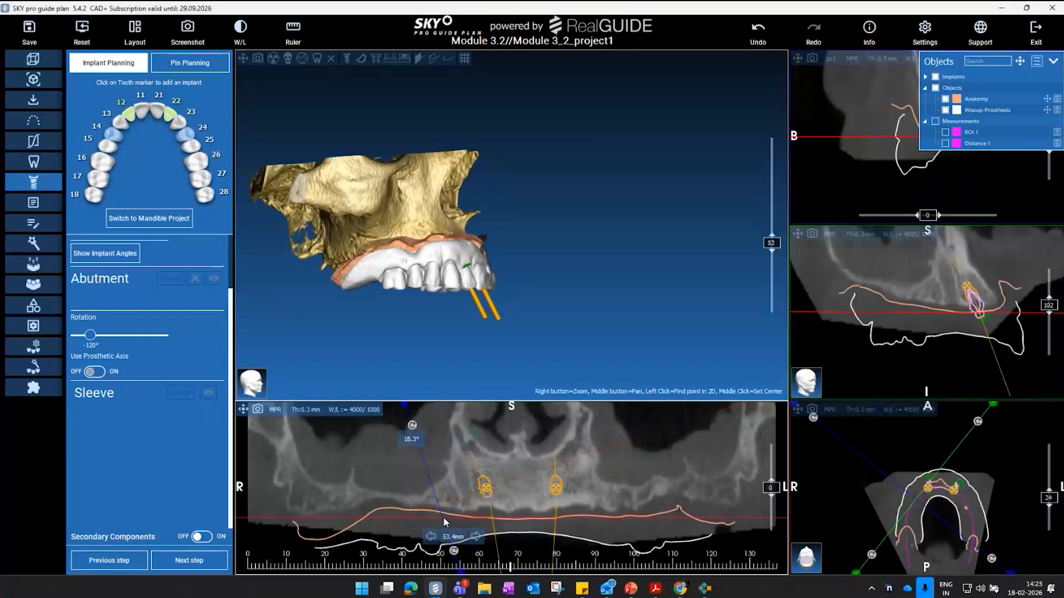
left_click(420, 59)
mouse_move(537, 264)
left_mouse_down()
mouse_move(606, 241)
mouse_move(543, 255)
left_mouse_up()
left_click_drag(446, 516, 443, 516)
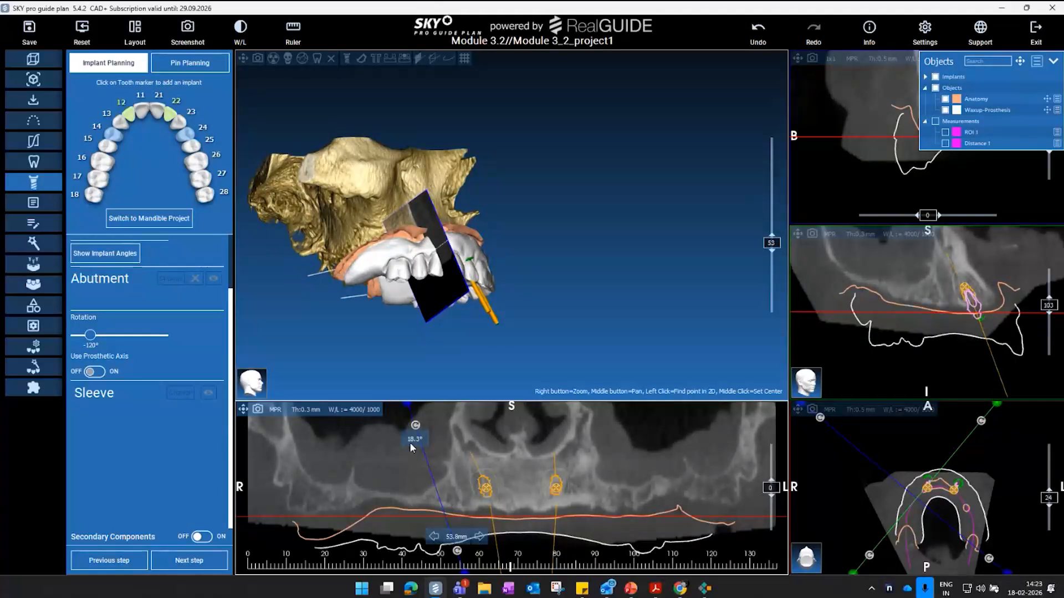
- Straighten the cross-section at about 53.8 mm on the panoramic curve and set its angle to 25° for the maxilla
left_click_drag(415, 425, 447, 424)
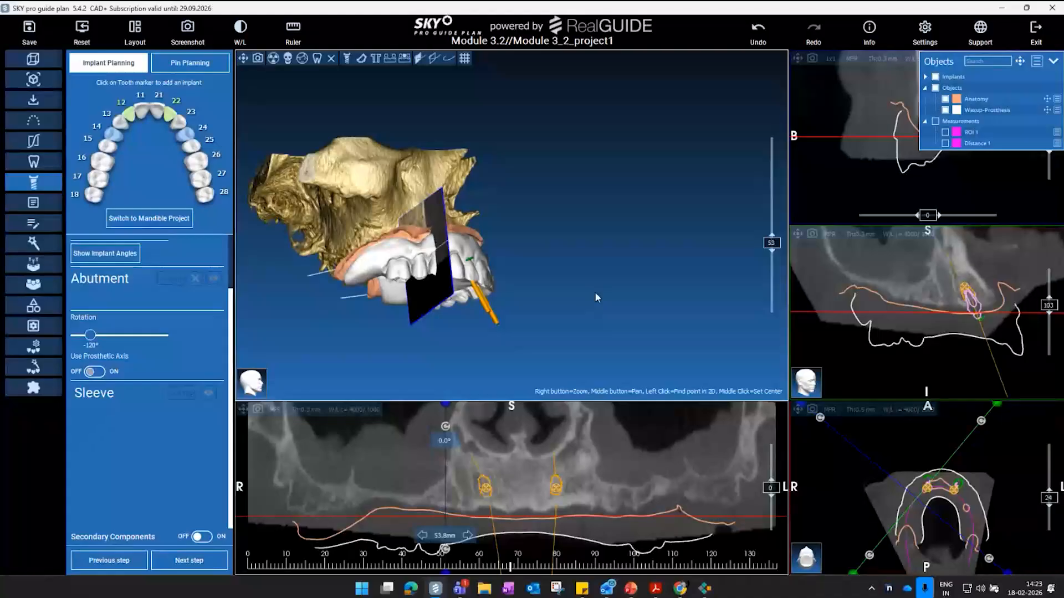
left_click_drag(577, 281, 534, 288)
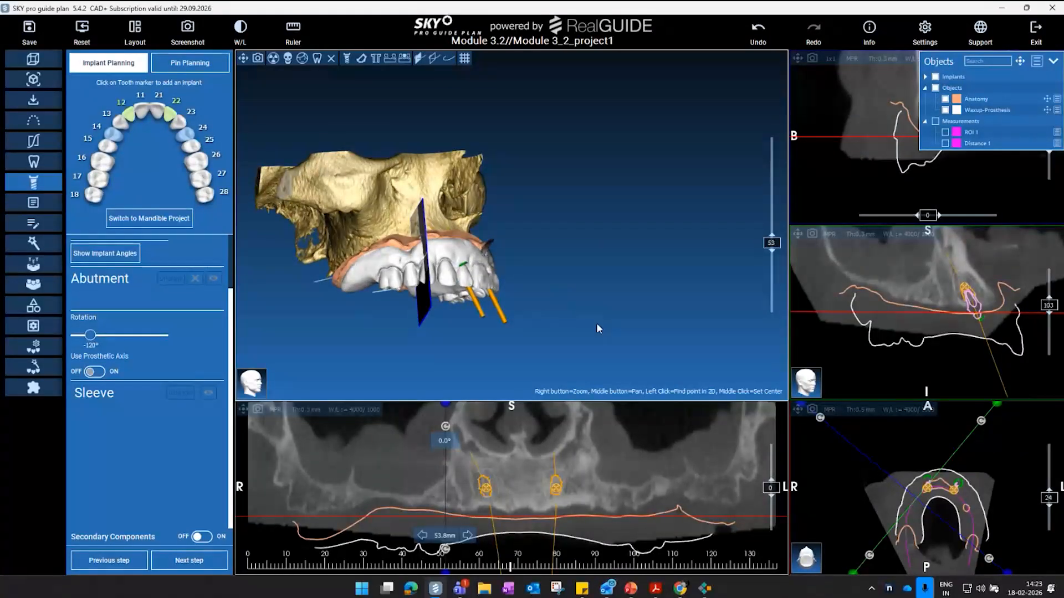
left_click(443, 441)
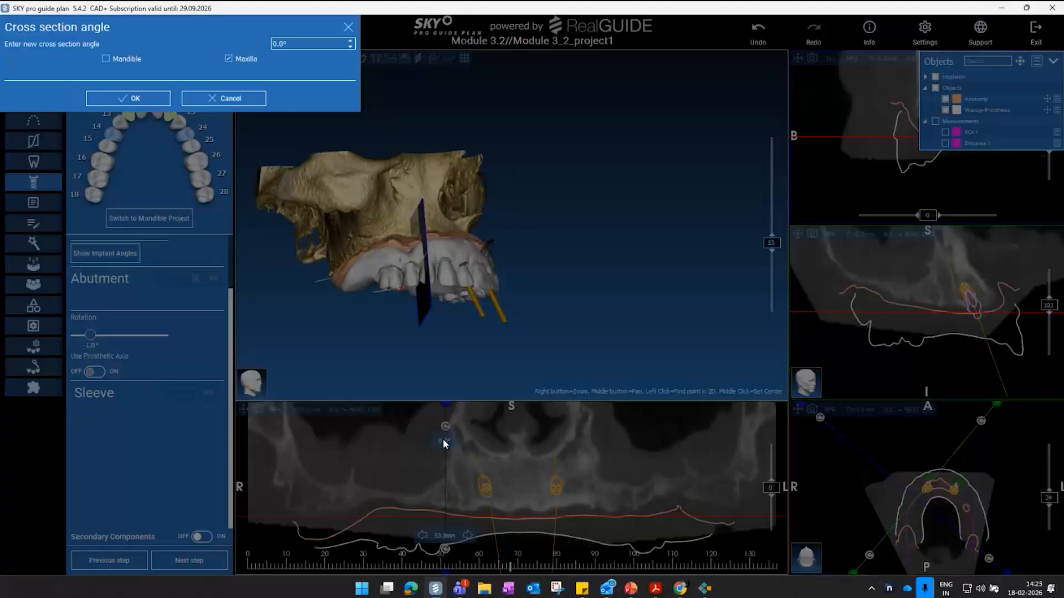
type("25")
left_click(128, 98)
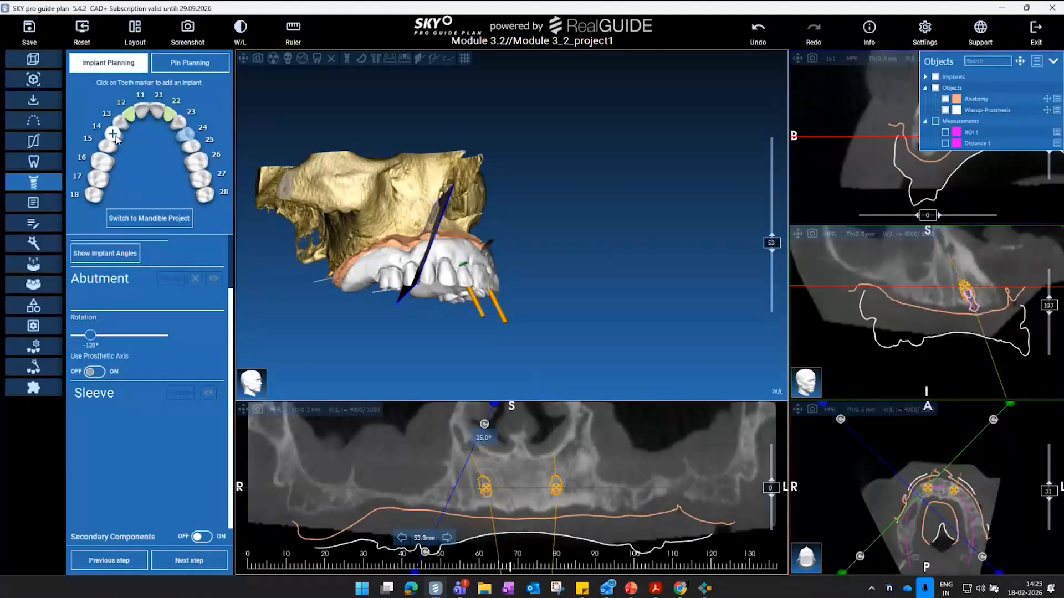
- Add implant 14 as copaSKY 3.5 x 8 mm with uni.cone abutment COPUC253 25°, CH 2.5 mm, and the 4 mm SKY Pro Guide sleeve
left_click(114, 137)
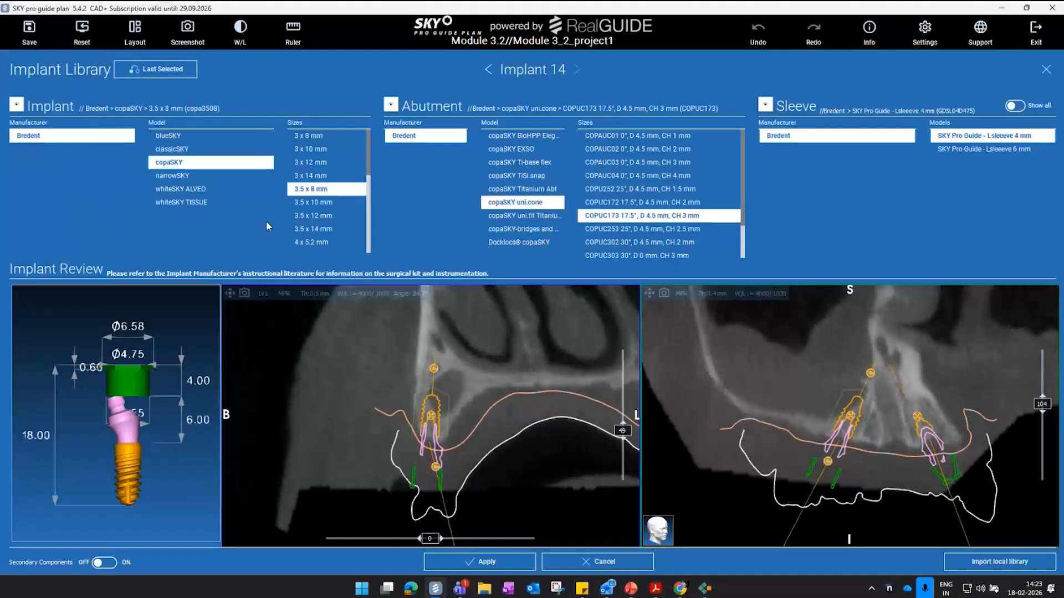
left_click(632, 231)
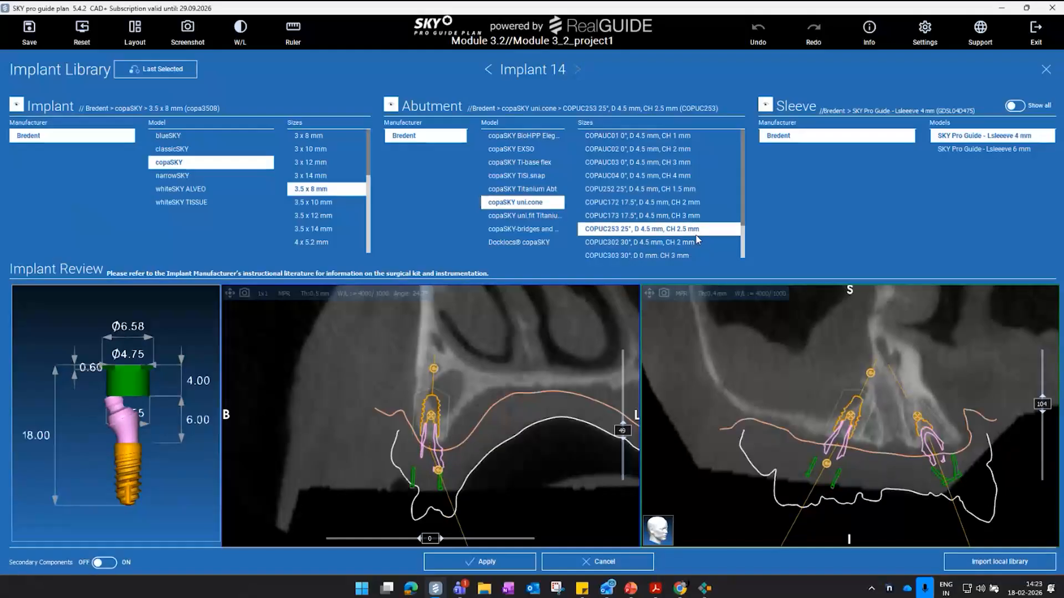
left_click(499, 568)
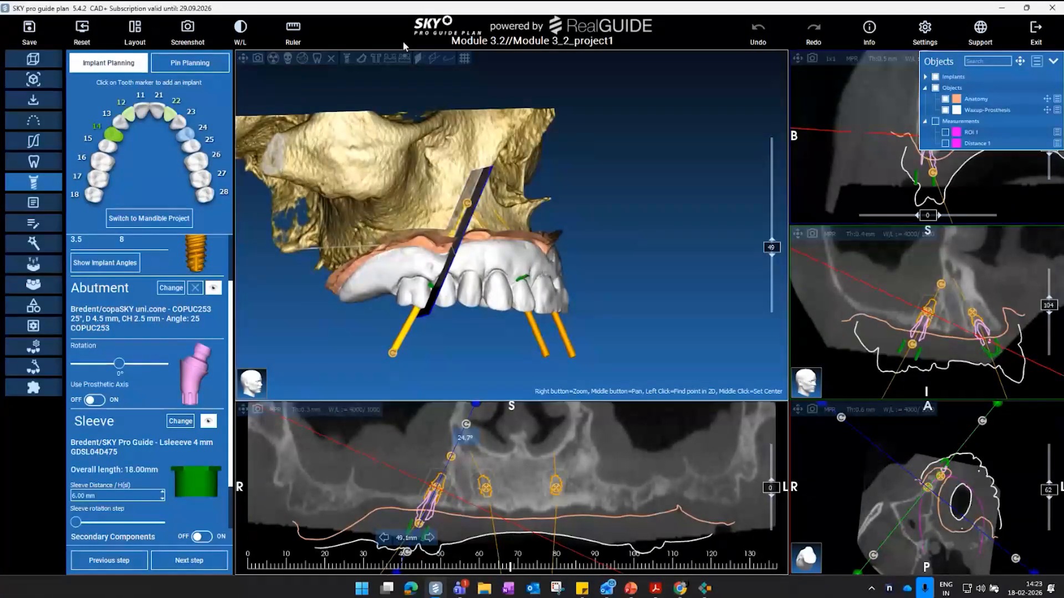
- Hide the bone, gum anatomy and Waxup-Prosthesis in the 3D view and rotate implant 14's abutment to 110°
left_click(330, 59)
left_click(391, 59)
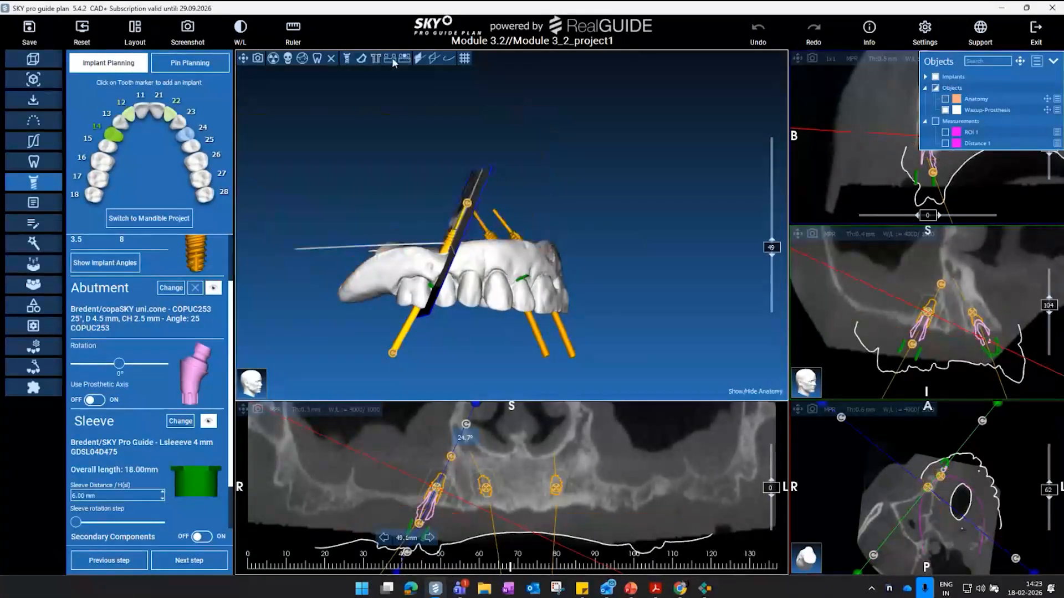
left_click(405, 59)
scroll(646, 237, "up", 2)
left_click_drag(646, 237, 660, 215)
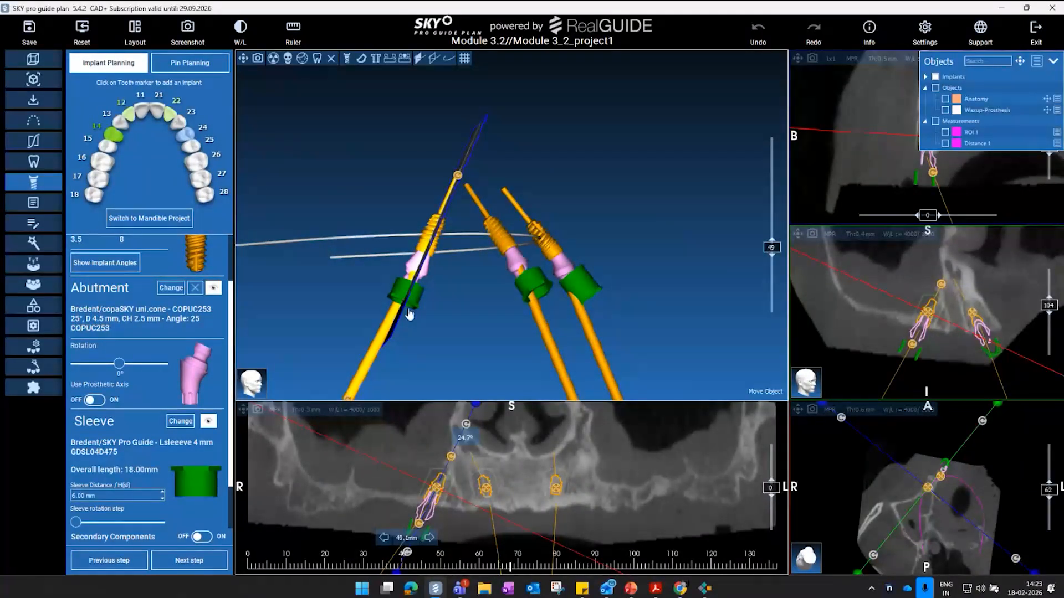
scroll(477, 141, "down", 2)
mouse_move(643, 189)
left_mouse_down()
mouse_move(659, 151)
mouse_move(667, 175)
mouse_move(657, 197)
left_mouse_up()
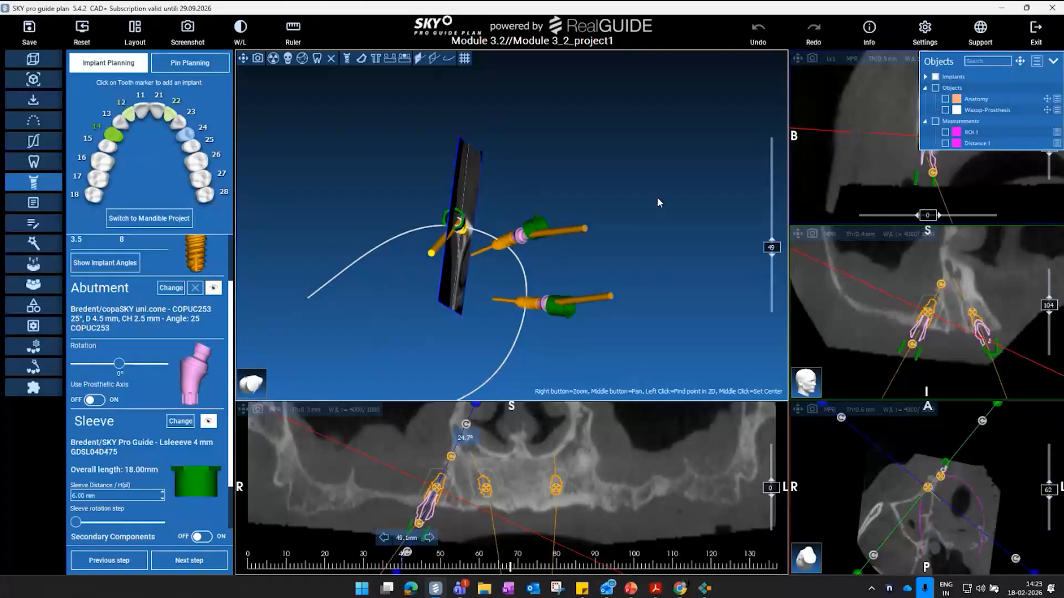
left_click_drag(114, 366, 146, 366)
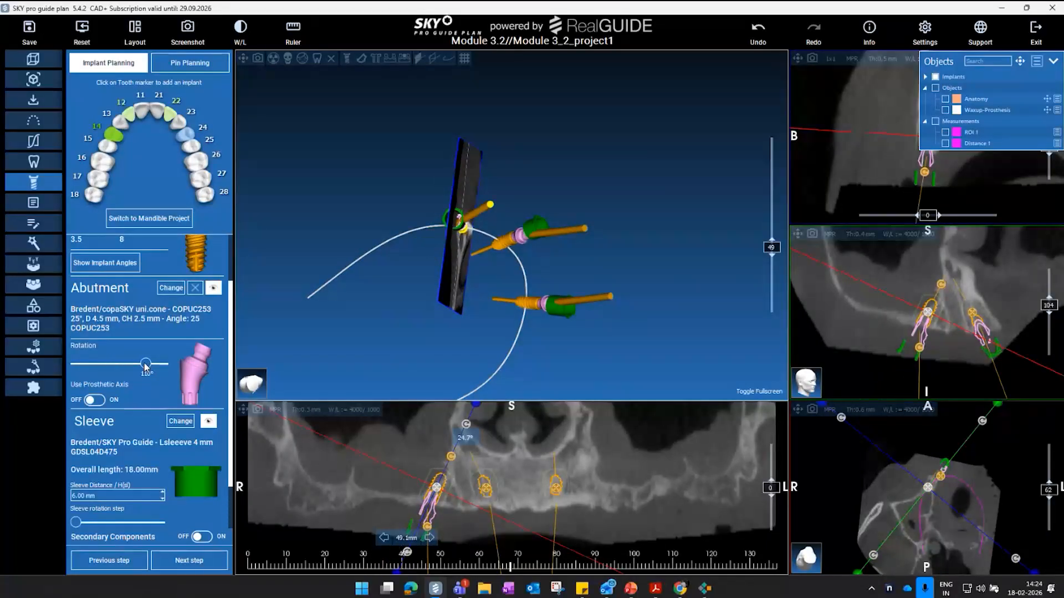
left_click_drag(382, 309, 383, 139)
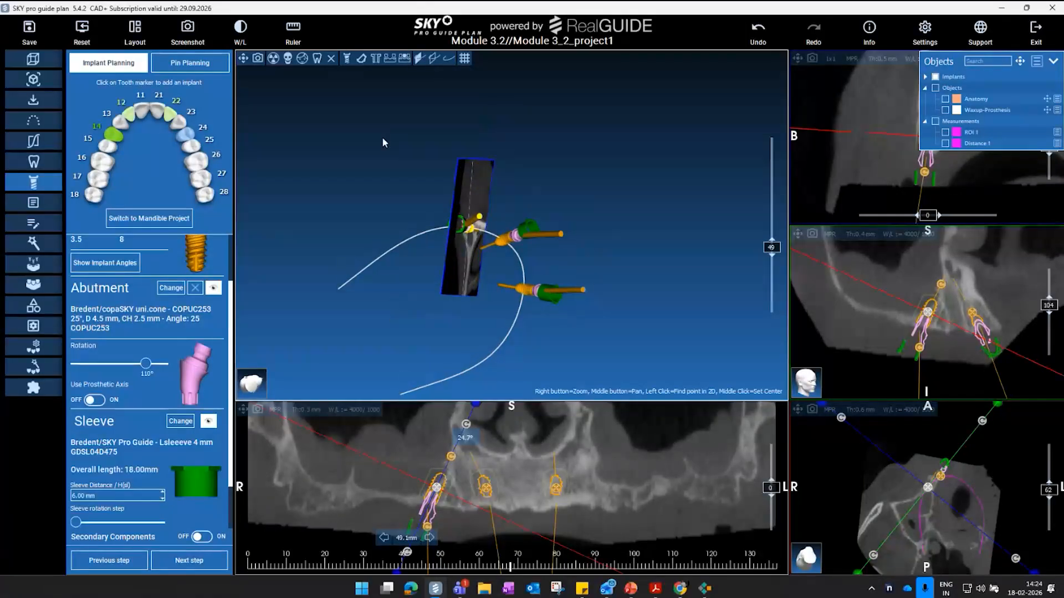
- Show the gum anatomy again, try the prosthetic axis option on implant 14's abutment, and inspect its direction from the occlusal side
left_click(946, 98)
left_click_drag(665, 242, 682, 288)
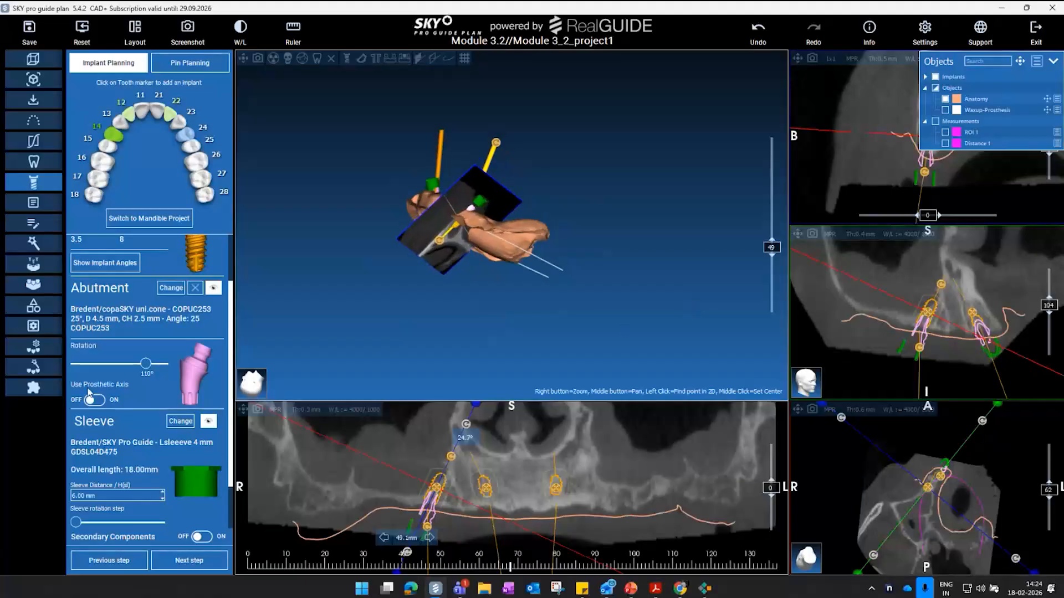
left_click(99, 401)
left_click_drag(122, 364, 119, 371)
left_click(100, 400)
left_click_drag(313, 311, 570, 310)
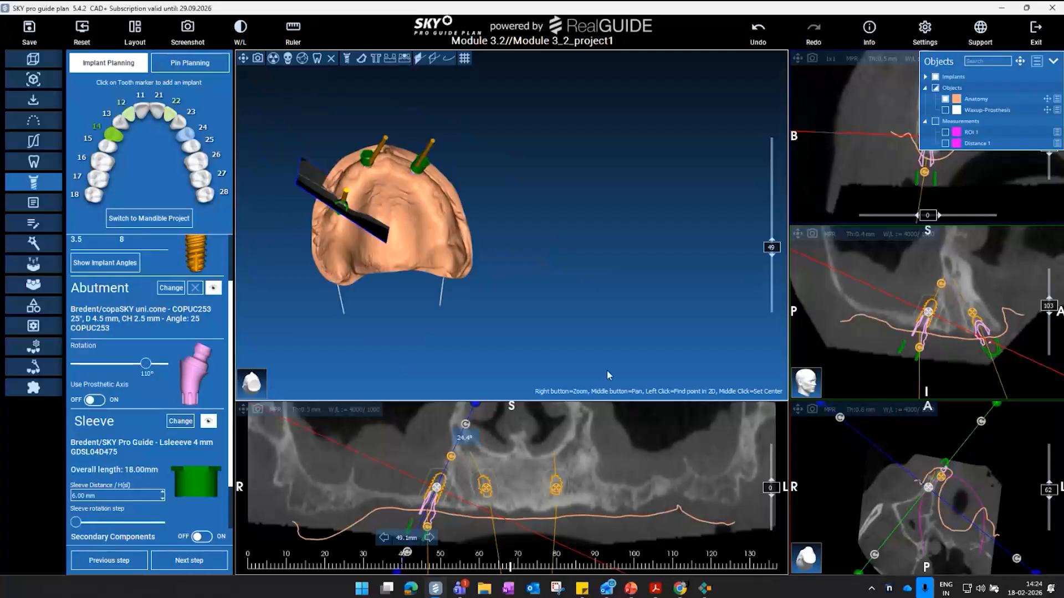
- Place the cross-section at about 93.3 mm on the panoramic curve and set its angle to 25° for the maxilla
left_click(619, 520)
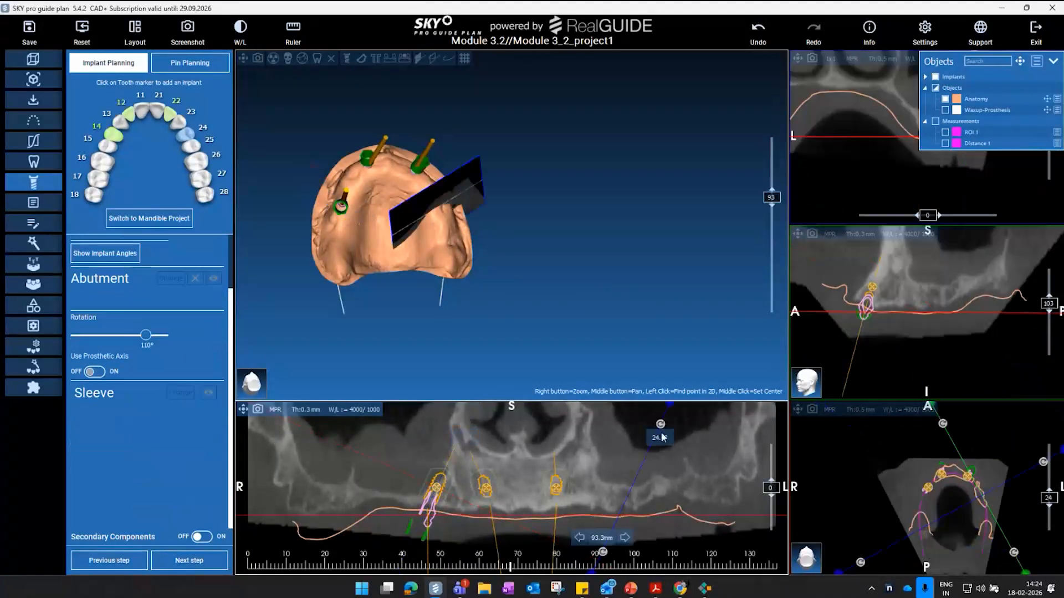
left_click_drag(660, 424, 620, 425)
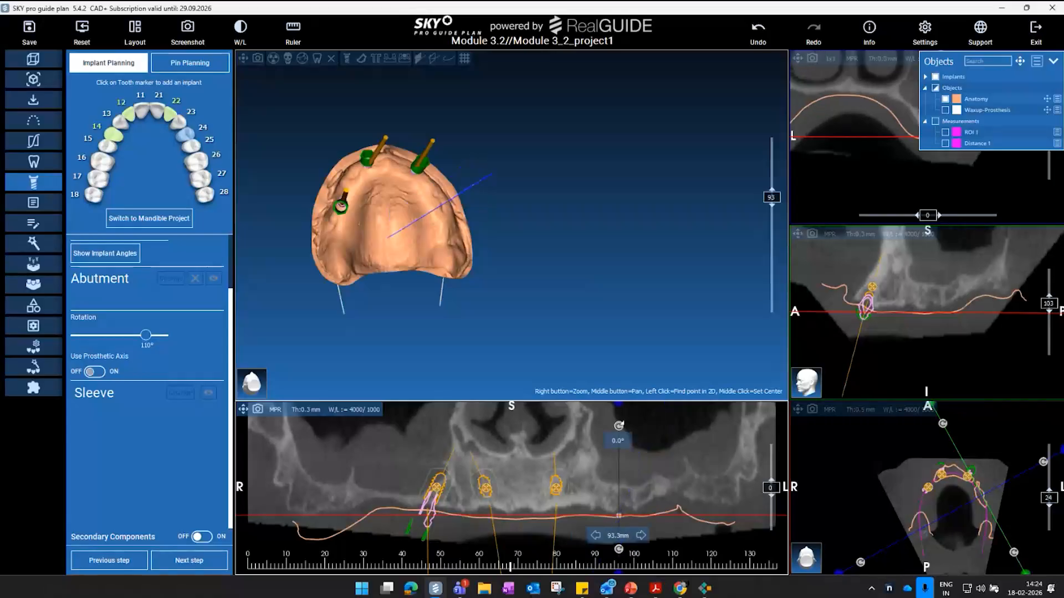
left_click(619, 441)
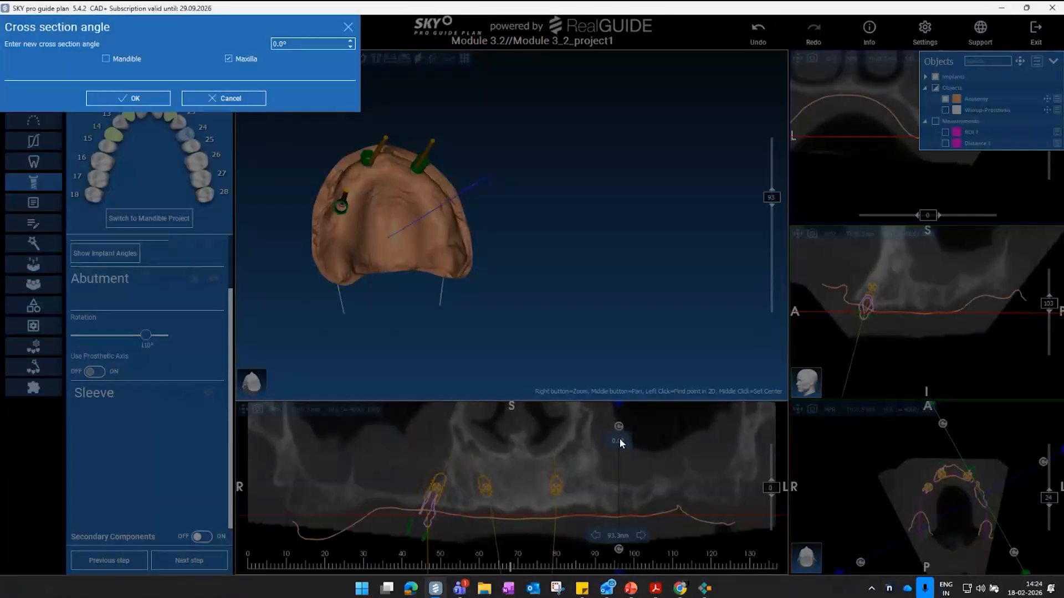
type("25")
left_click(145, 100)
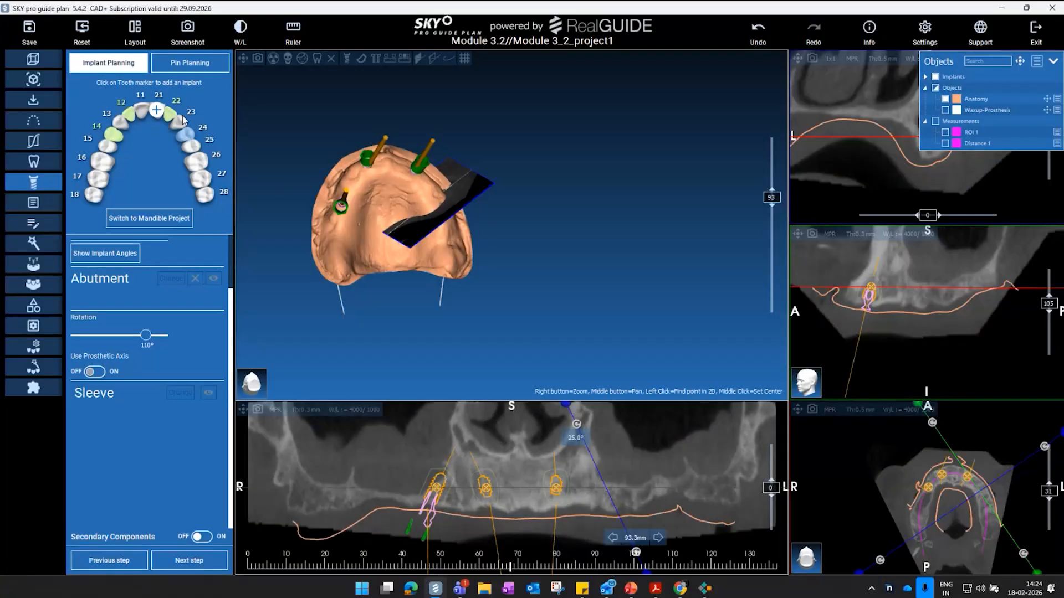
- Add implant 24 as copaSKY 3.5 x 8 mm with uni.cone abutment COPUC253 25°, CH 2.5 mm, and the 4 mm SKY Pro Guide sleeve
left_click_drag(497, 286, 418, 311)
left_click(188, 135)
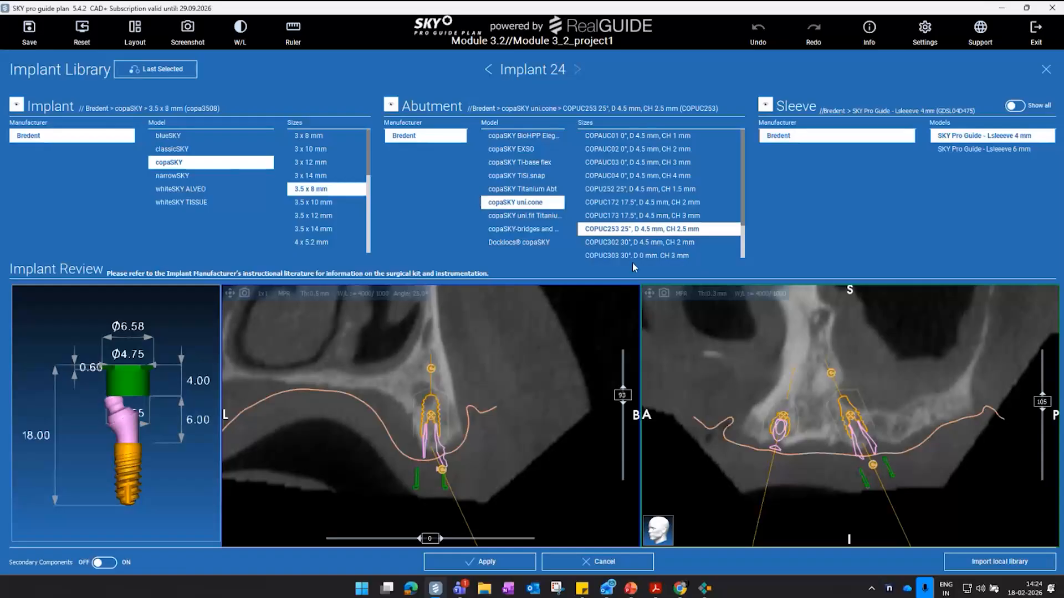
left_click(495, 563)
- Rotate implant 24's abutment to 47° and compare its direction with the other implants
left_click_drag(559, 260, 623, 132)
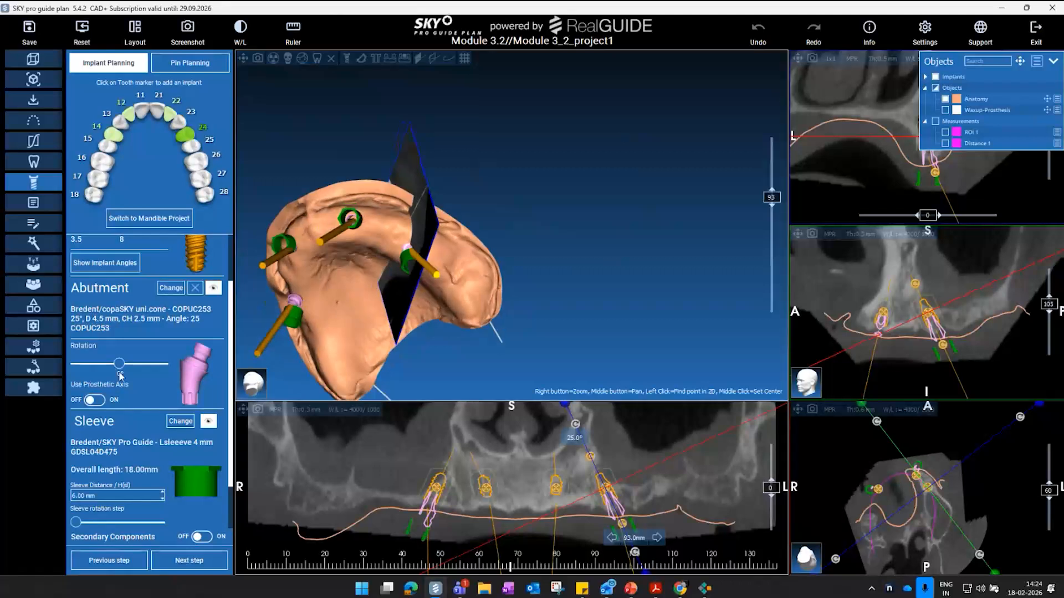
left_click_drag(119, 364, 132, 366)
left_click_drag(603, 308, 668, 278)
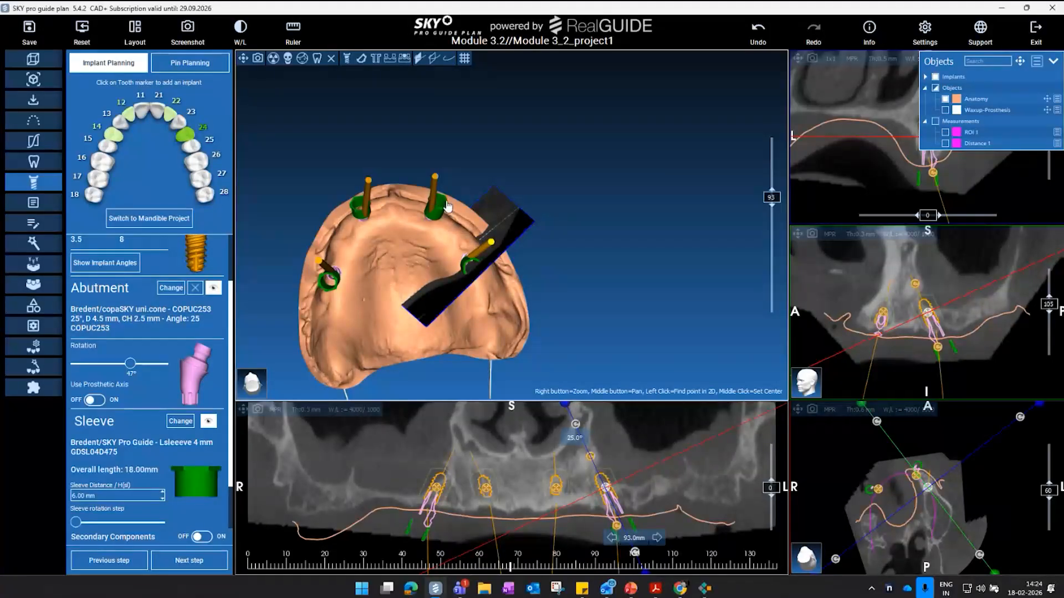
- Set the axis of implant 24 parallel to implant 22
right_click(484, 251)
mouse_move(584, 370)
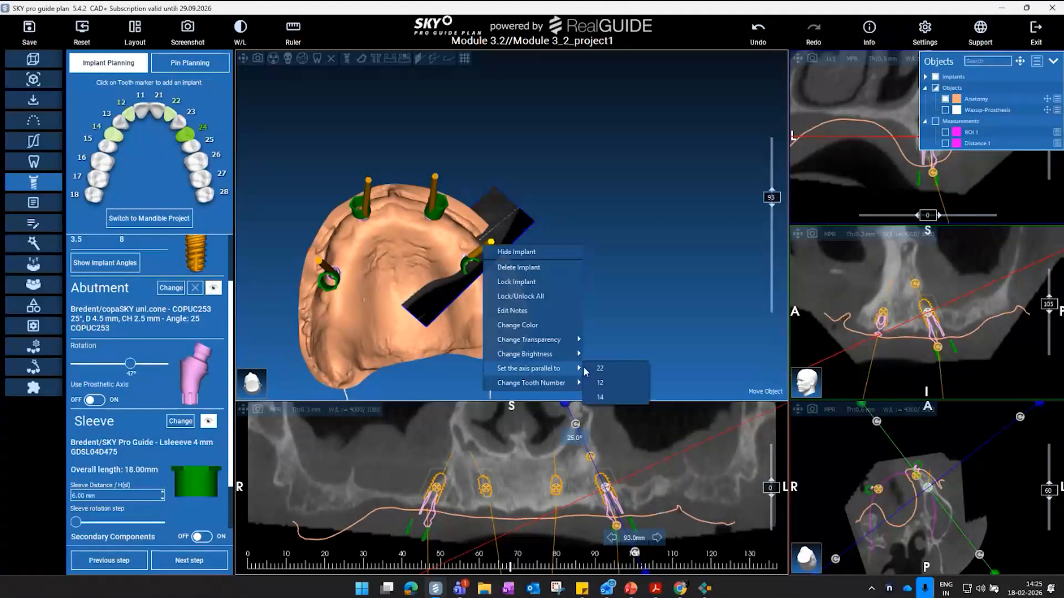
left_click(619, 368)
- Set the axis of implant 14 parallel to implant 22
middle_click_drag(582, 301, 633, 289)
left_click(378, 259)
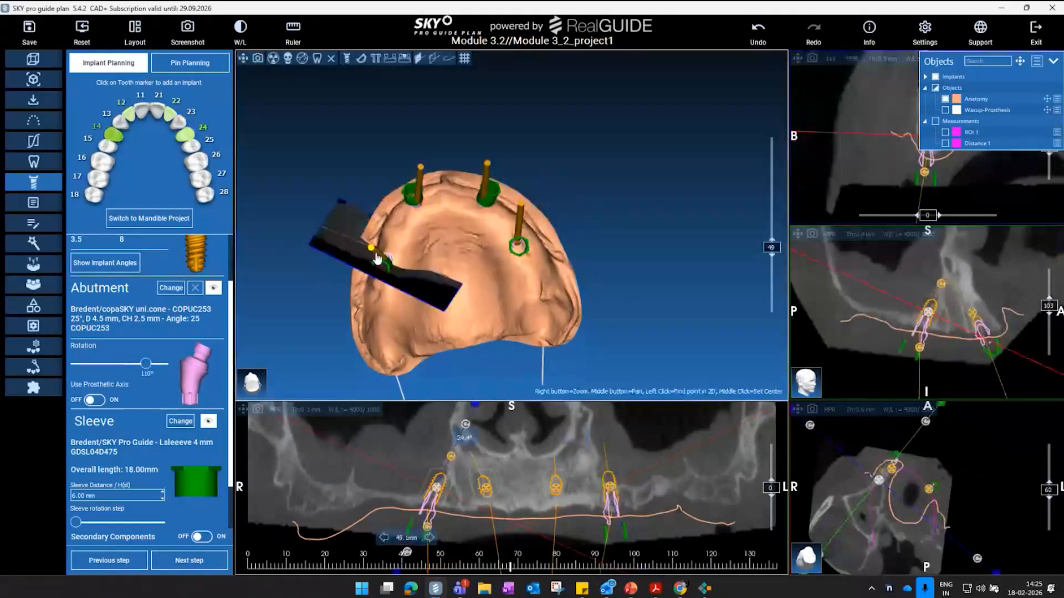
right_click(377, 258)
mouse_move(432, 376)
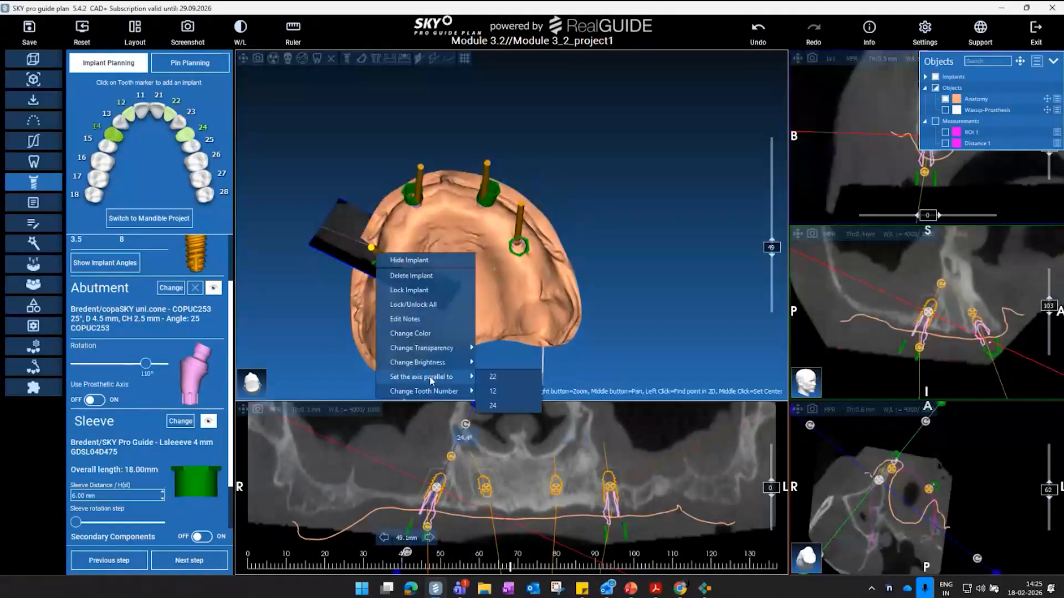
left_click(493, 378)
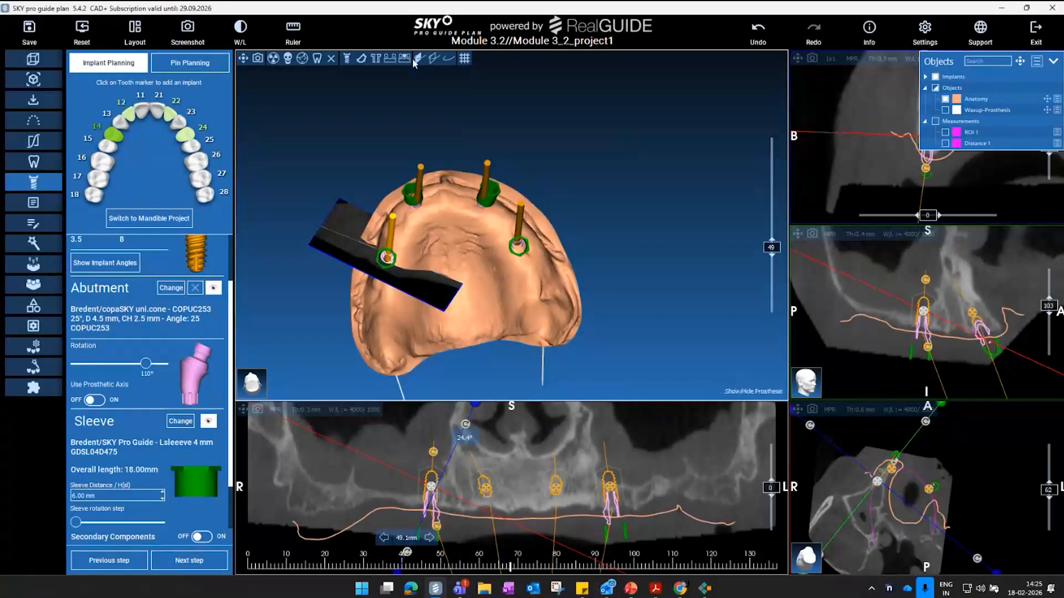
- Hide the slice plane and panoramic curve in the 3D view and move the Objects list clear of the cross-section view
left_click(450, 60)
left_click_drag(571, 188, 624, 333)
left_click_drag(743, 101, 489, 139)
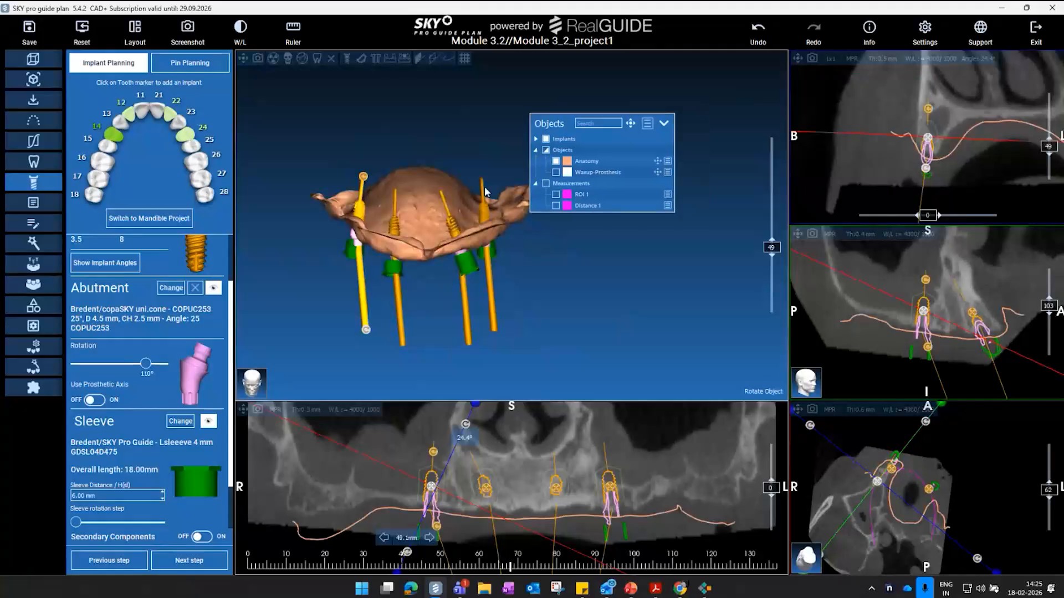
- Review implants 14 and 24 in cross-section and move both along the panoramic curve closer to the anterior implants
left_click(116, 139)
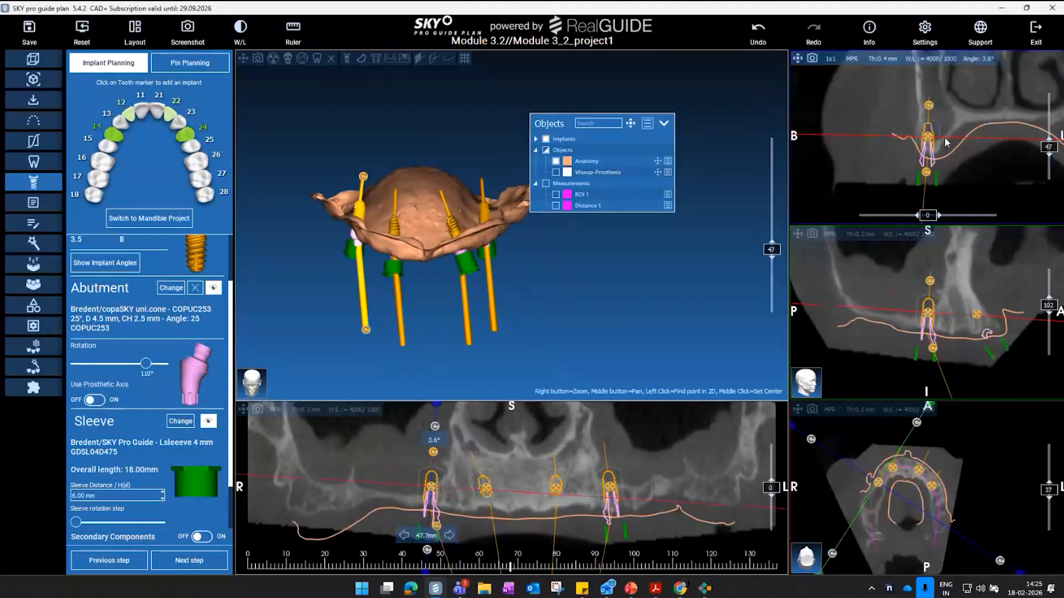
left_click(488, 216)
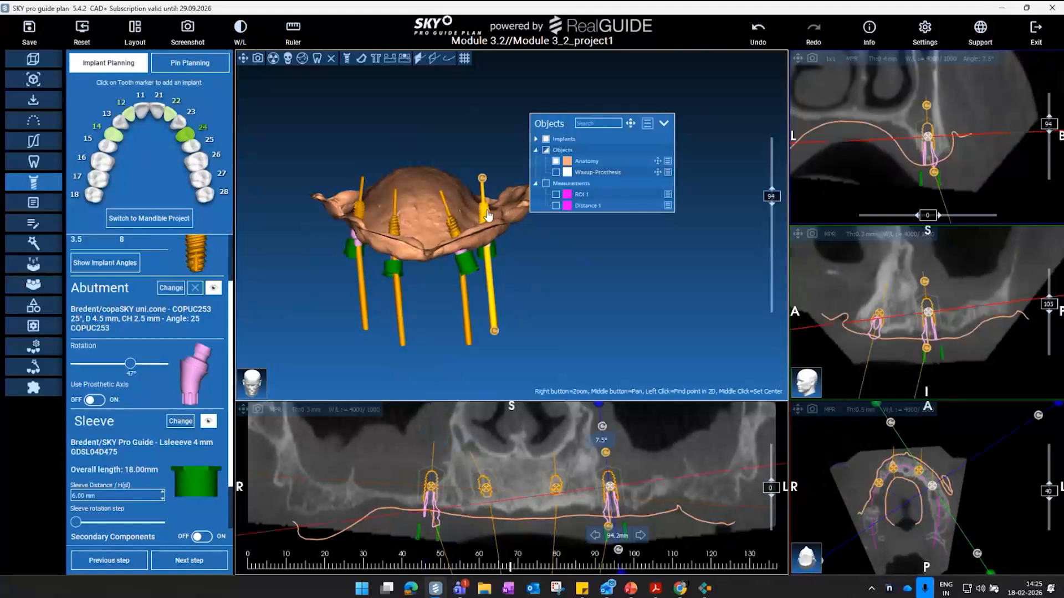
left_click_drag(596, 298, 583, 284)
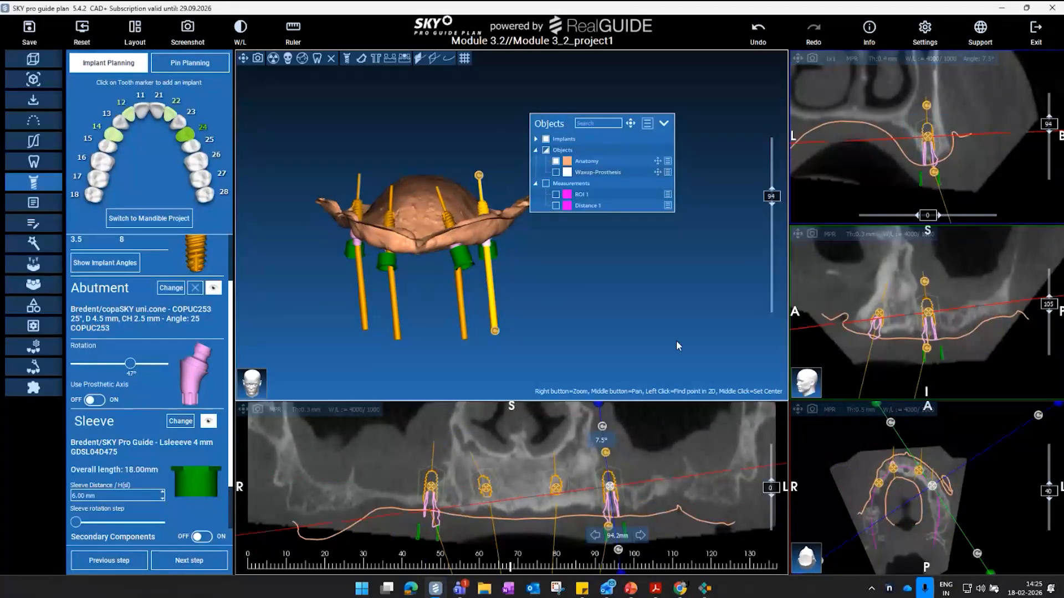
mouse_move(610, 488)
left_click_drag(610, 488, 596, 487)
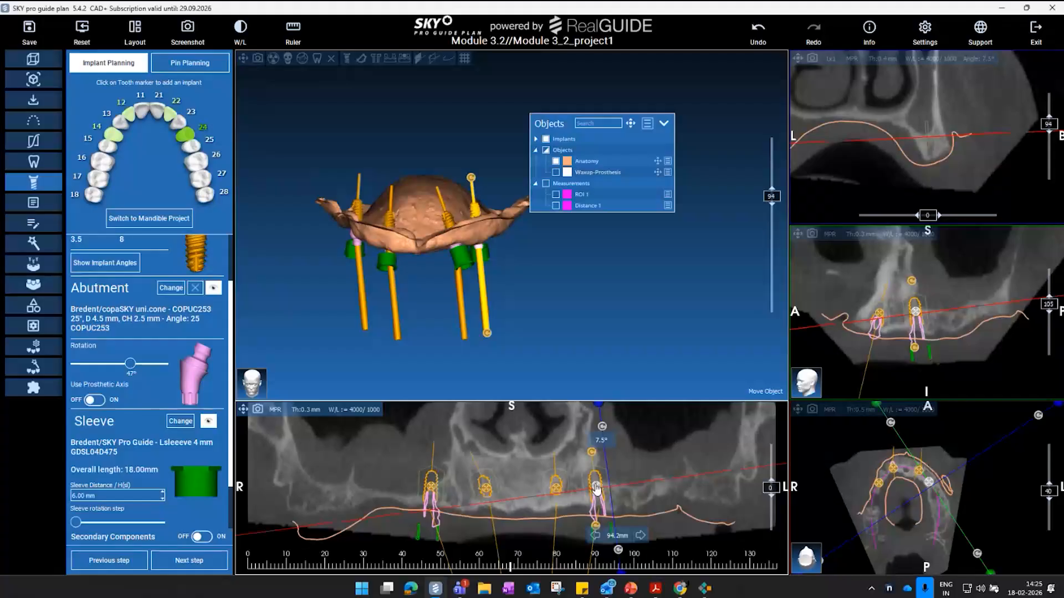
left_click(430, 487)
left_click_drag(432, 488, 495, 492)
- Shift implants 12 and 22 slightly toward the midline in the panoramic view
left_click(487, 489)
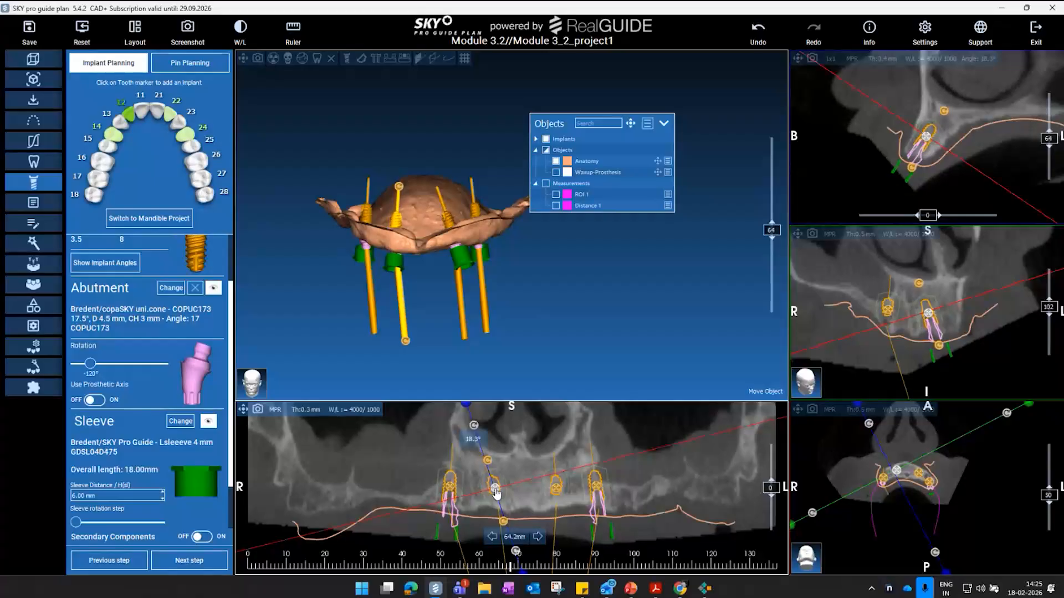
left_click(555, 490)
left_click(499, 490)
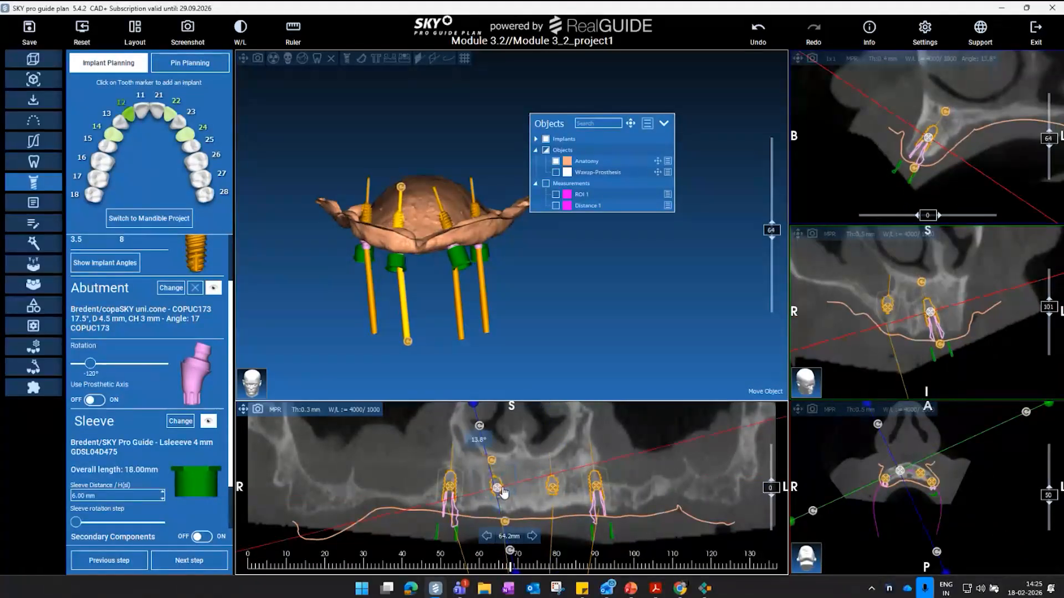
- Fine-adjust implants 14 and 24 slightly further toward the midline, placing implant 24 at about 89.5 mm on the panoramic curve
left_click(450, 488)
left_click_drag(451, 491, 455, 493)
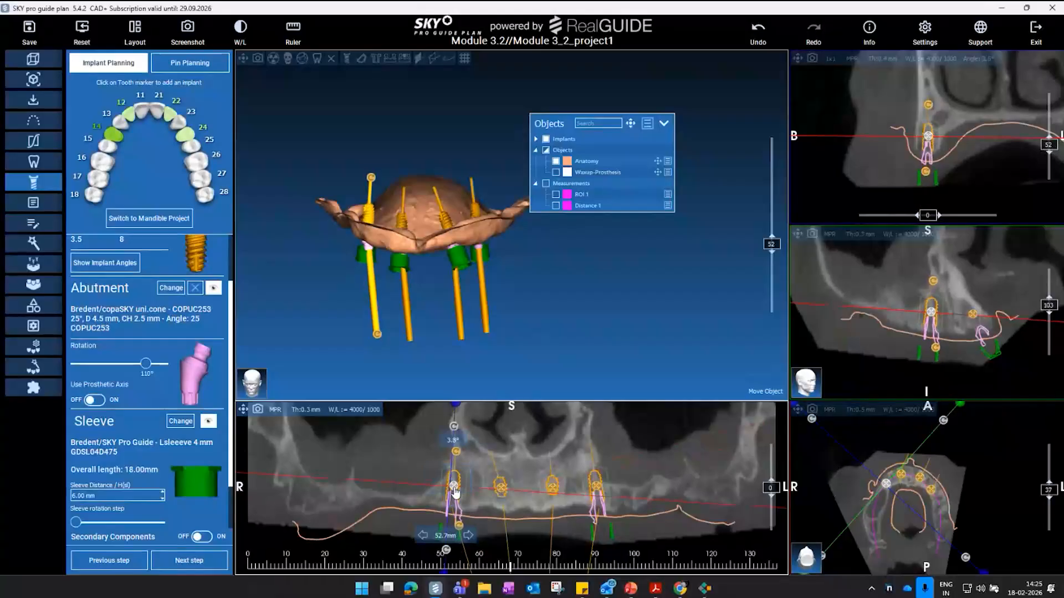
left_click(588, 489)
left_click_drag(588, 490, 585, 490)
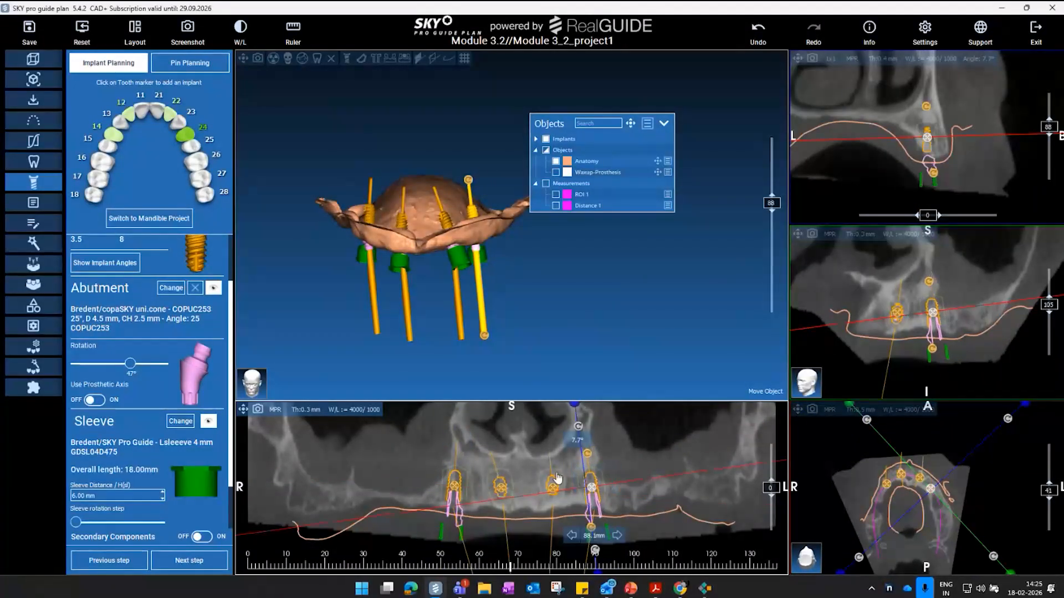
- Hide the sleeves and view the four implant and abutment positions on the gum from the occlusal side
left_click_drag(534, 327, 464, 132)
right_click_drag(469, 118, 463, 161)
left_click(376, 58)
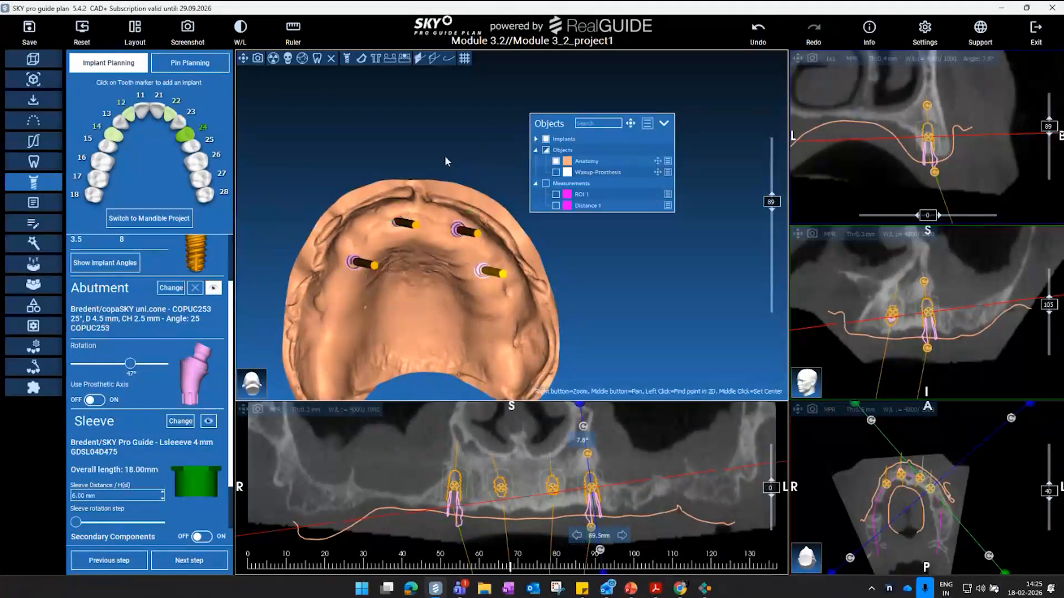
- Open pin planning with the 3D + Cross + CPR layout and collapse the Objects list over the 3D view
mouse_move(445, 157)
left_mouse_down()
mouse_move(425, 155)
mouse_move(427, 336)
mouse_move(438, 176)
left_mouse_up()
left_click_drag(564, 125, 627, 124)
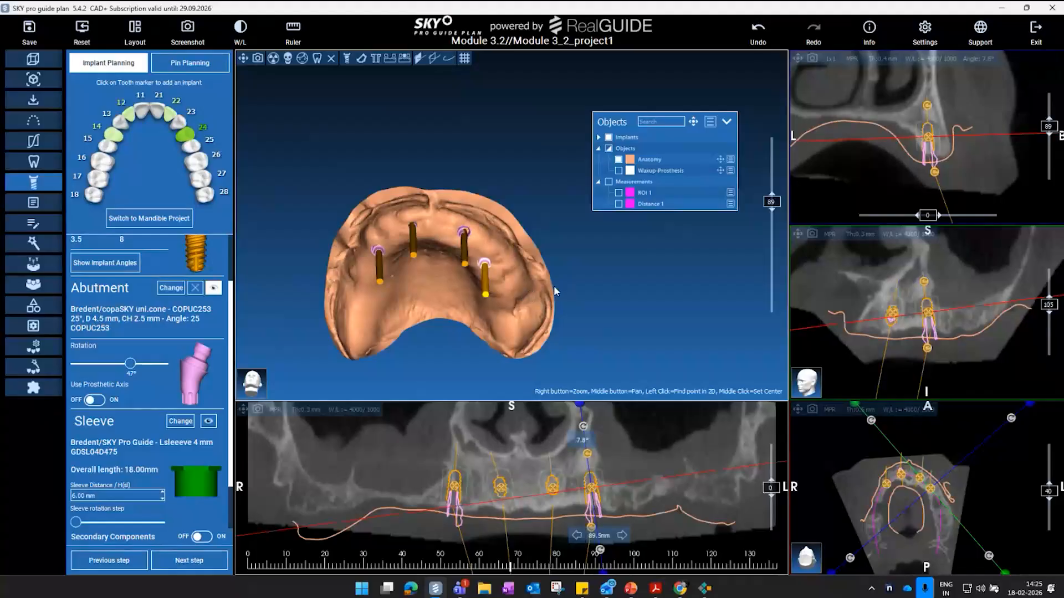
left_click_drag(521, 160, 567, 264)
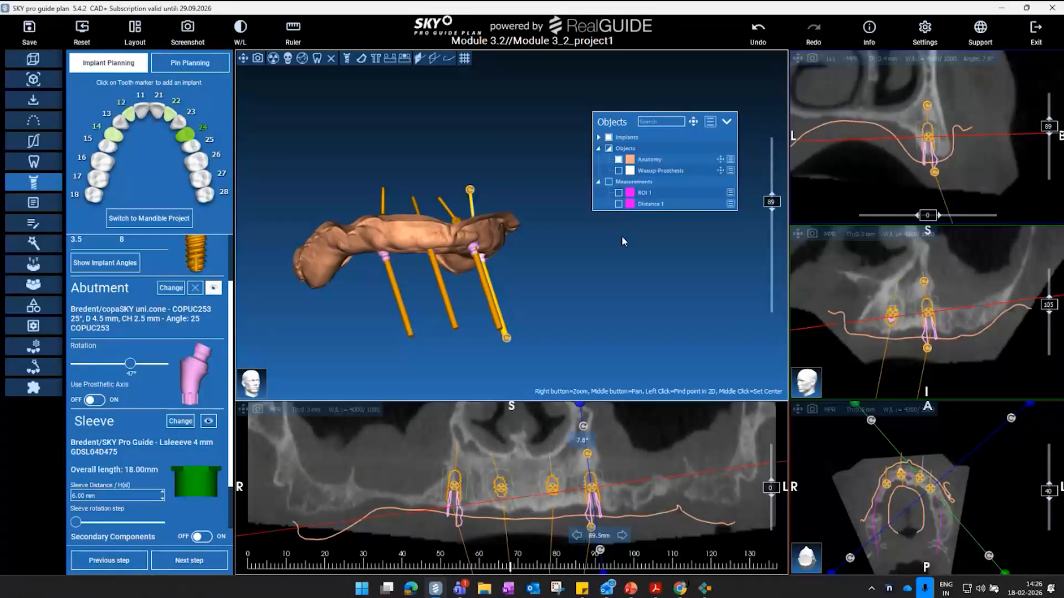
left_click(199, 68)
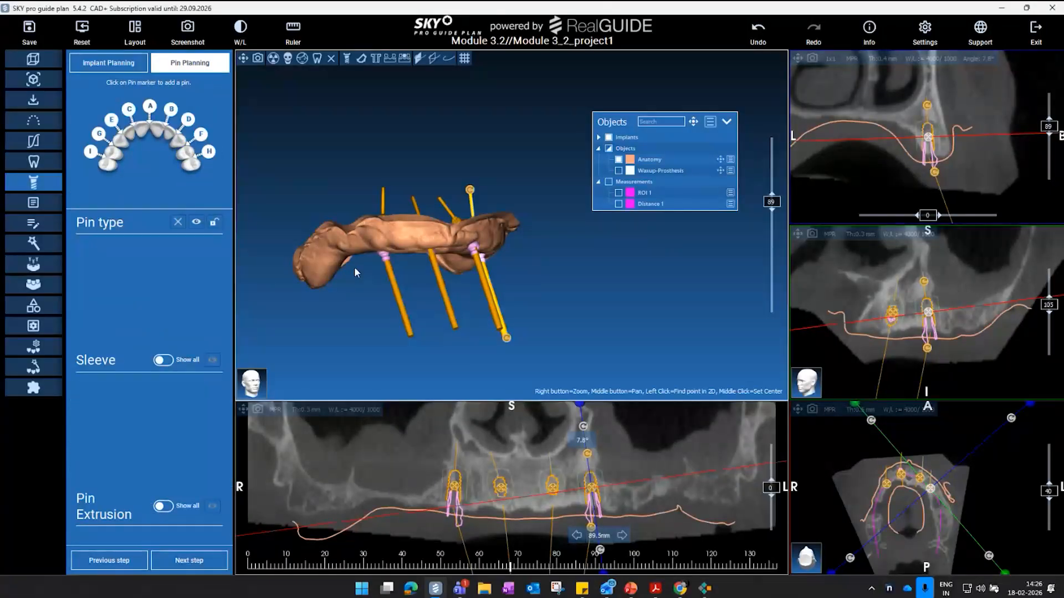
left_click(133, 33)
left_click(393, 325)
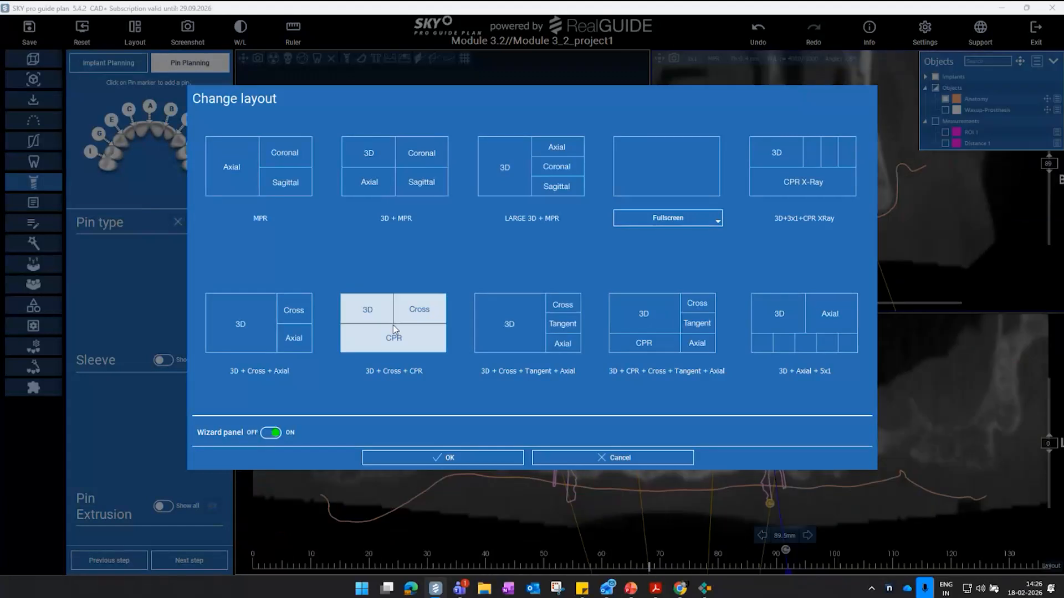
left_click(475, 456)
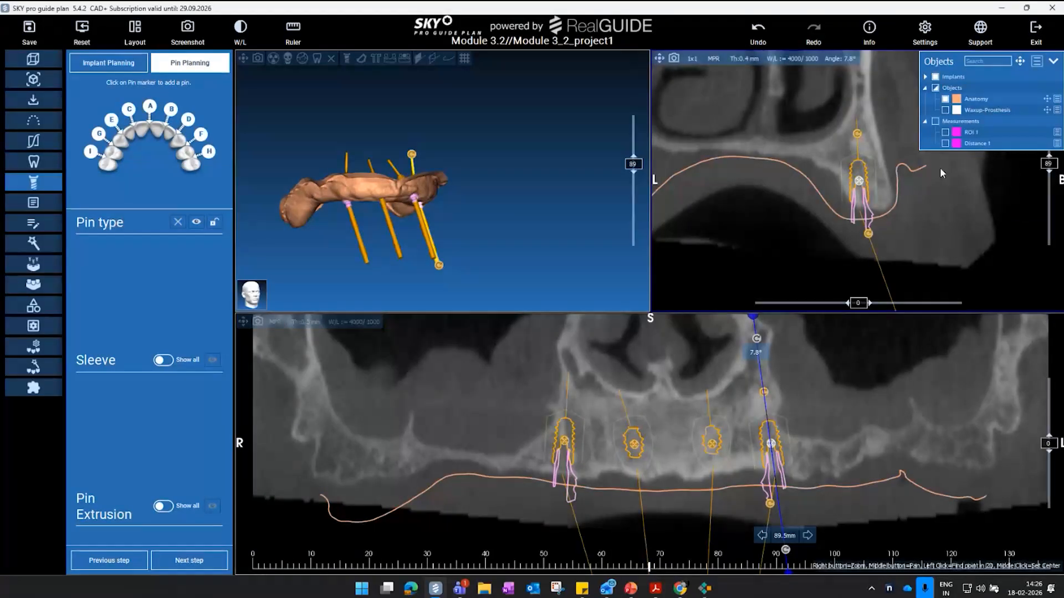
left_click_drag(1053, 62, 621, 93)
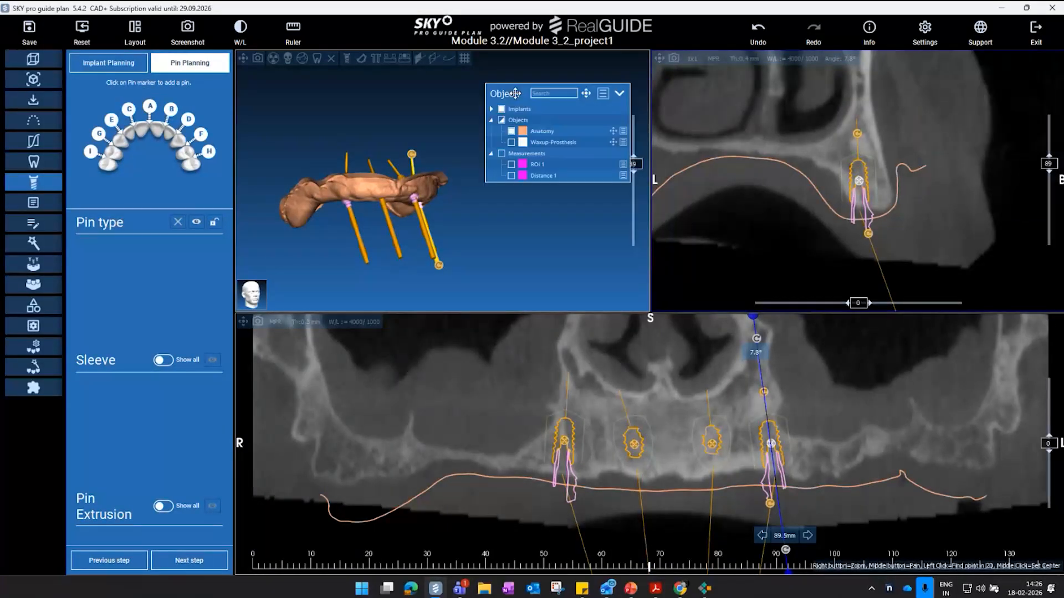
left_click(621, 93)
- Add anchor pin B, Bredent 1.35 x 19 mm, between implants 22 and 24 and position it in the bone in cross-section
left_click_drag(451, 213, 310, 180)
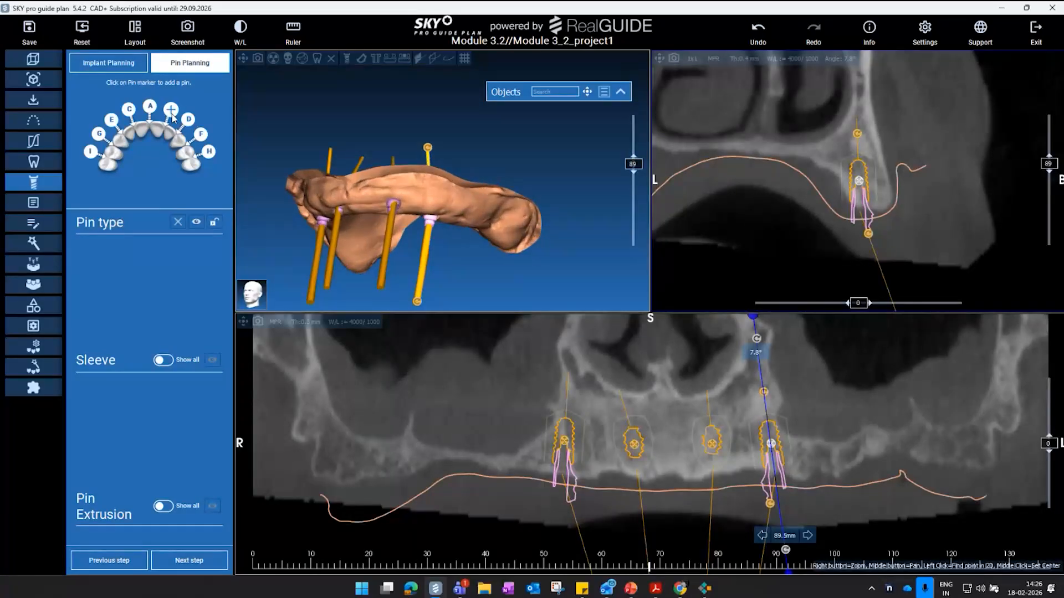
left_click(415, 206)
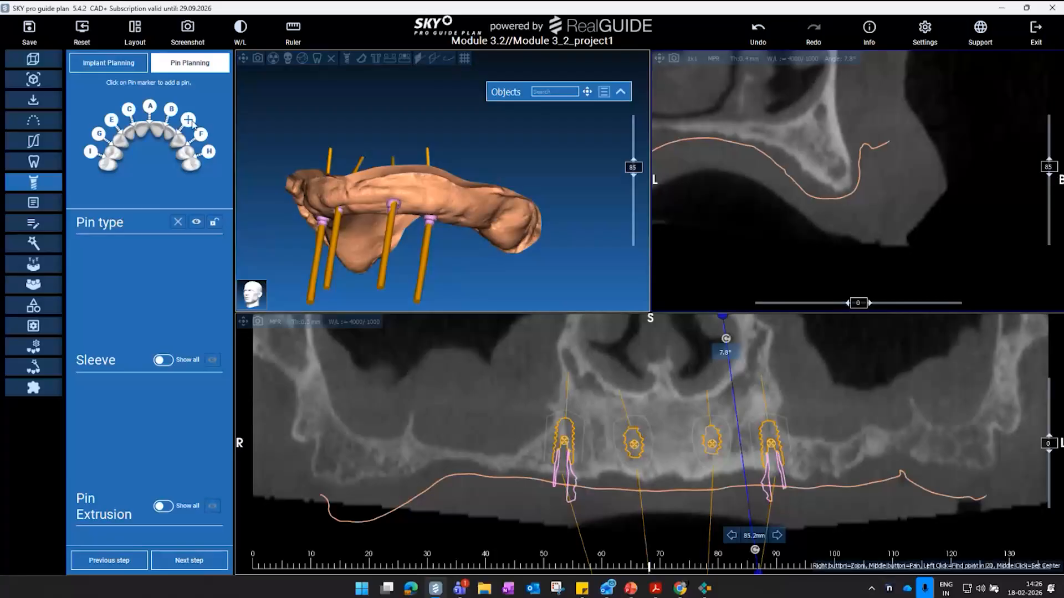
left_click(171, 108)
left_click_drag(553, 202, 588, 202)
left_click_drag(859, 181, 876, 164)
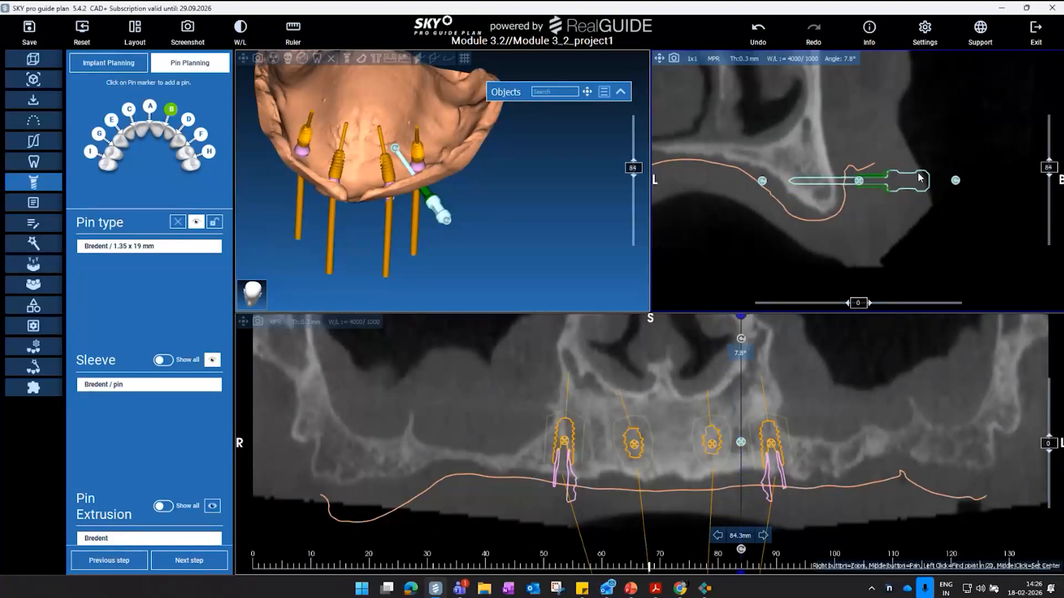
- Tilt pin B slightly so its outer end points downward, and shift it to about 83.6 mm on the panoramic curve
mouse_move(955, 185)
left_mouse_down()
mouse_move(953, 210)
mouse_move(953, 195)
left_mouse_up()
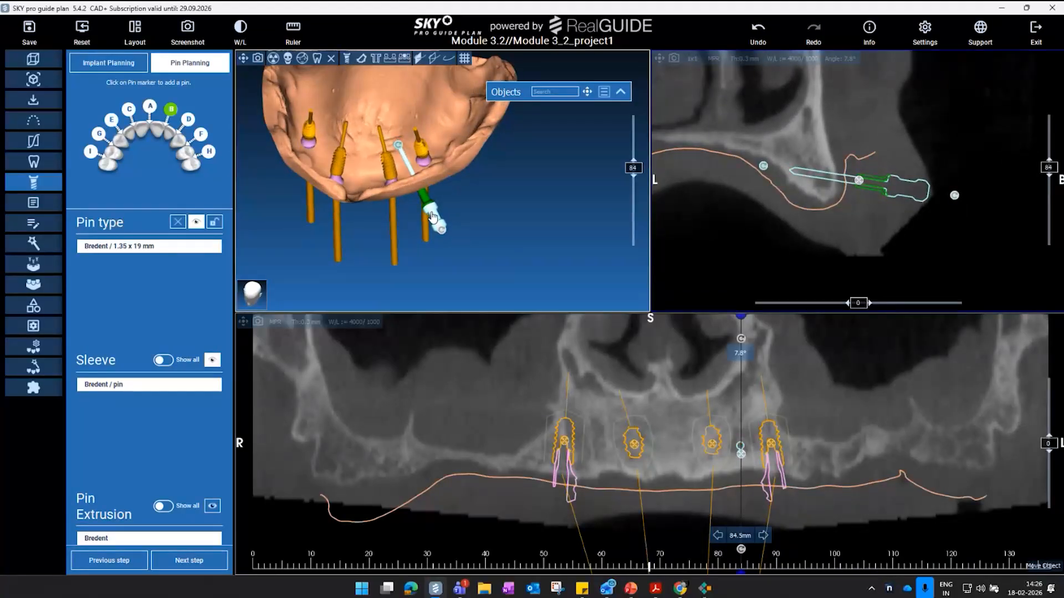
left_click_drag(440, 230, 435, 232)
left_click_drag(575, 261, 618, 217)
- Add anchor pin C, Bredent 1.35 x 19 mm, between implants 12 and 14 and move it up into the bone
mouse_move(286, 126)
left_mouse_down()
mouse_move(304, 134)
mouse_move(305, 119)
left_mouse_up()
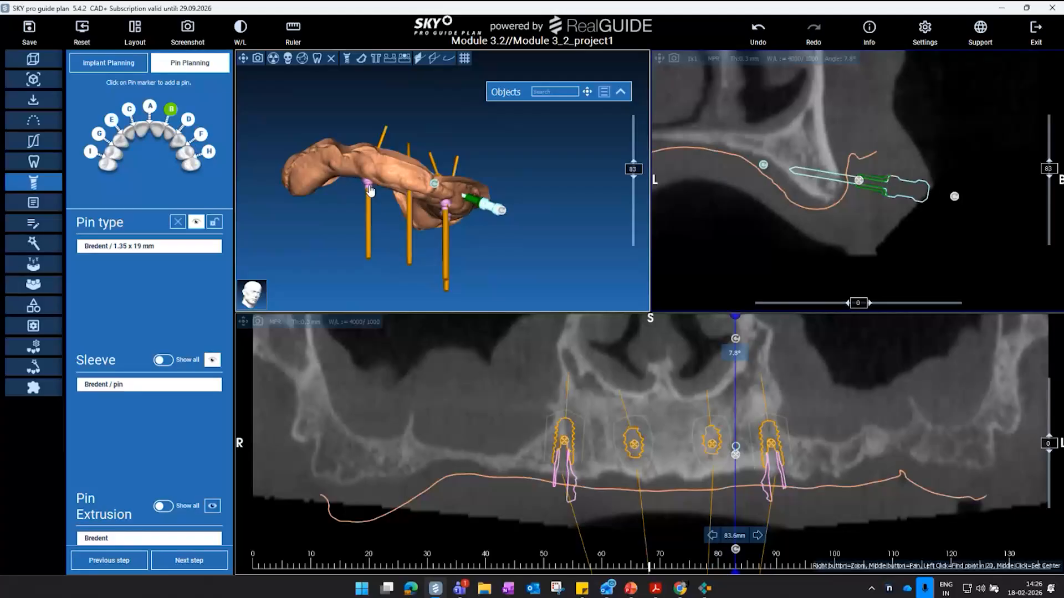
left_click(388, 179)
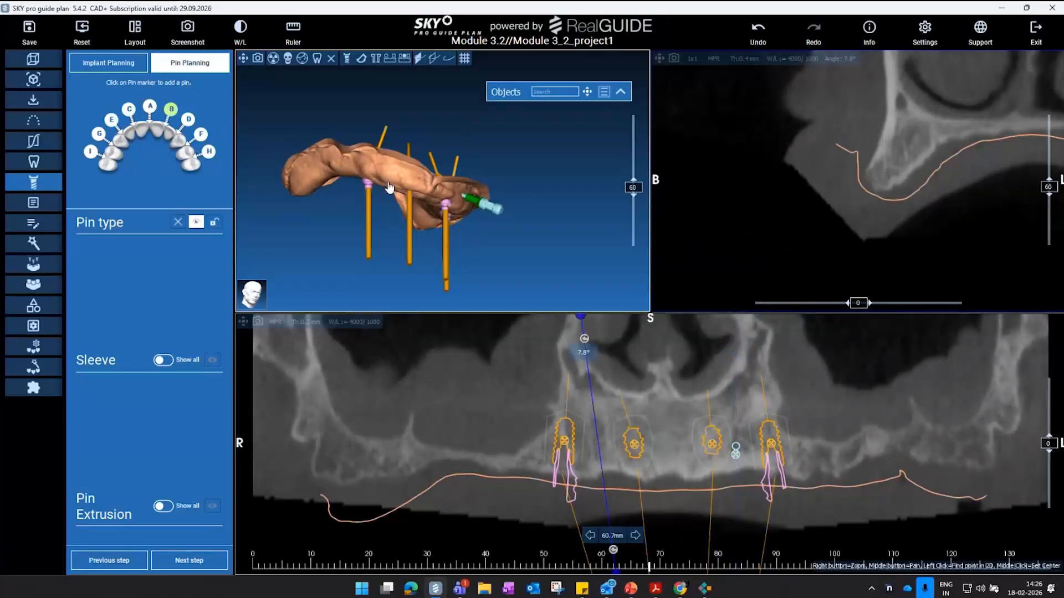
left_click(128, 110)
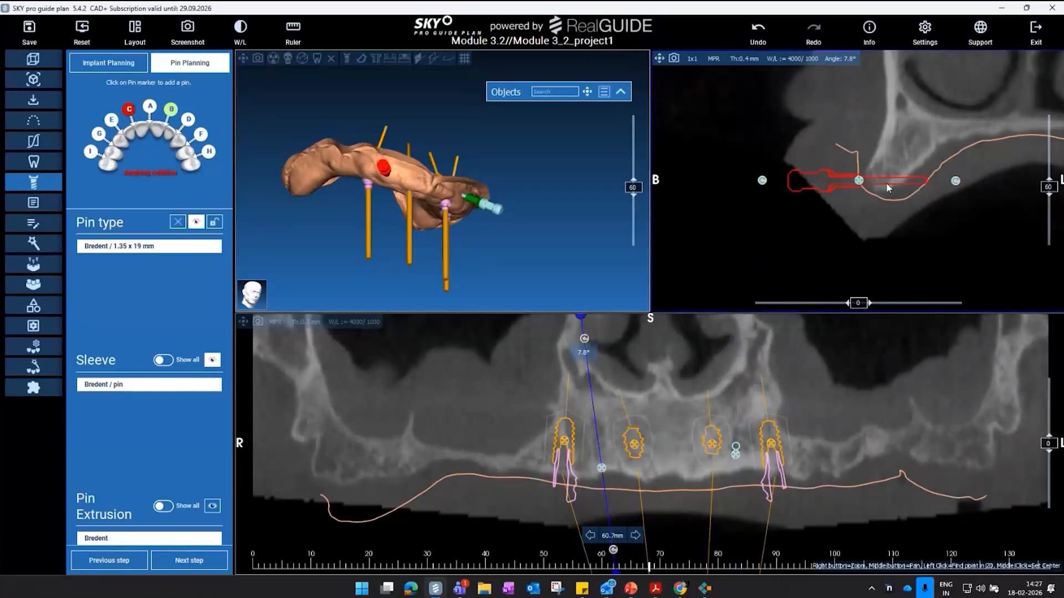
left_click_drag(860, 189, 850, 166)
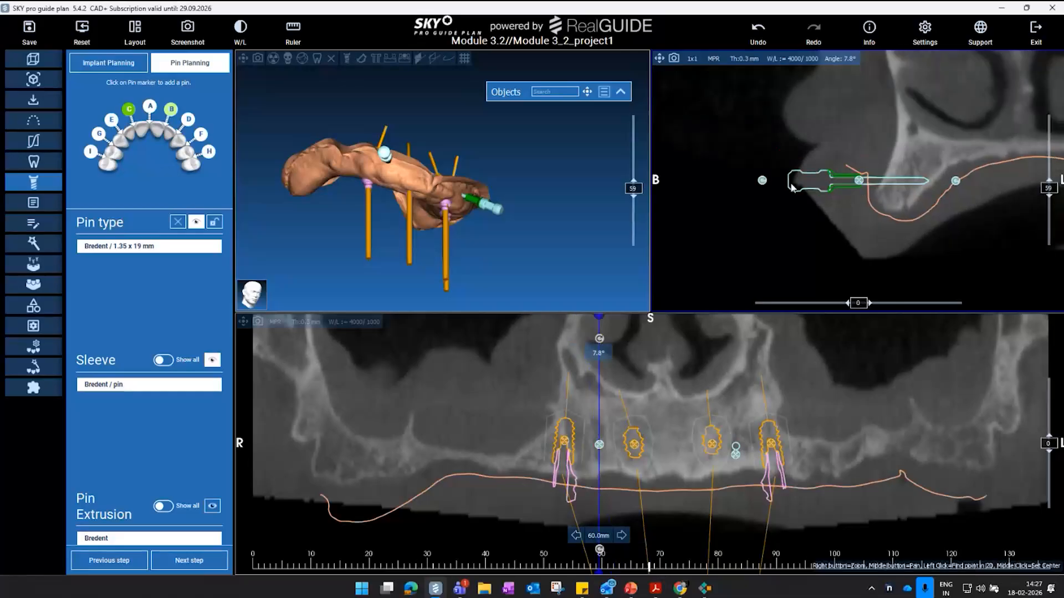
- Shift pin C slightly and tilt its outer end downward in cross-section, placing it at about 60.4 mm on the panoramic curve
left_click_drag(517, 174, 475, 283)
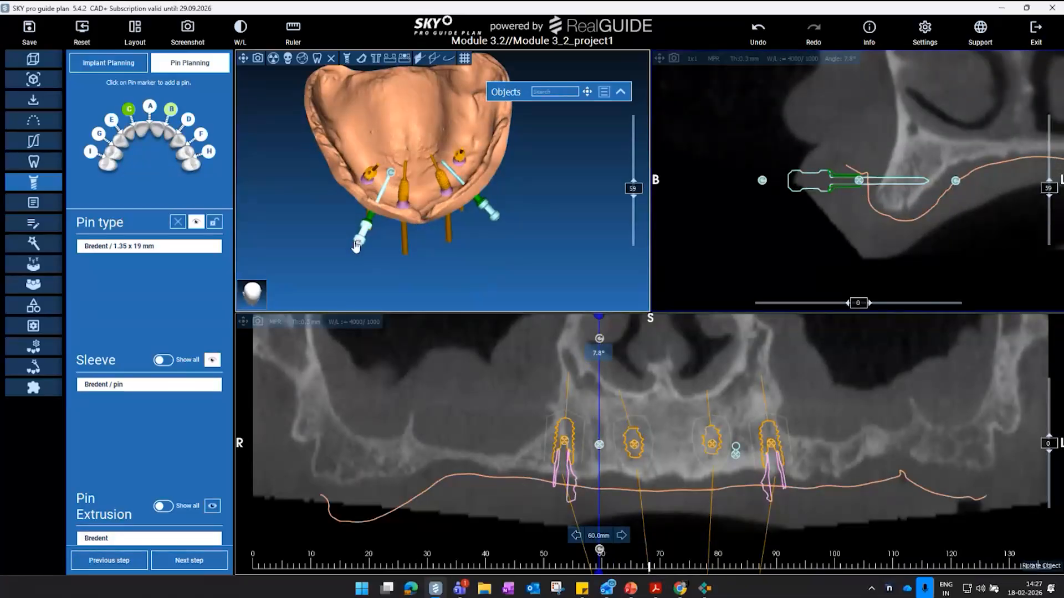
left_click_drag(363, 225, 366, 226)
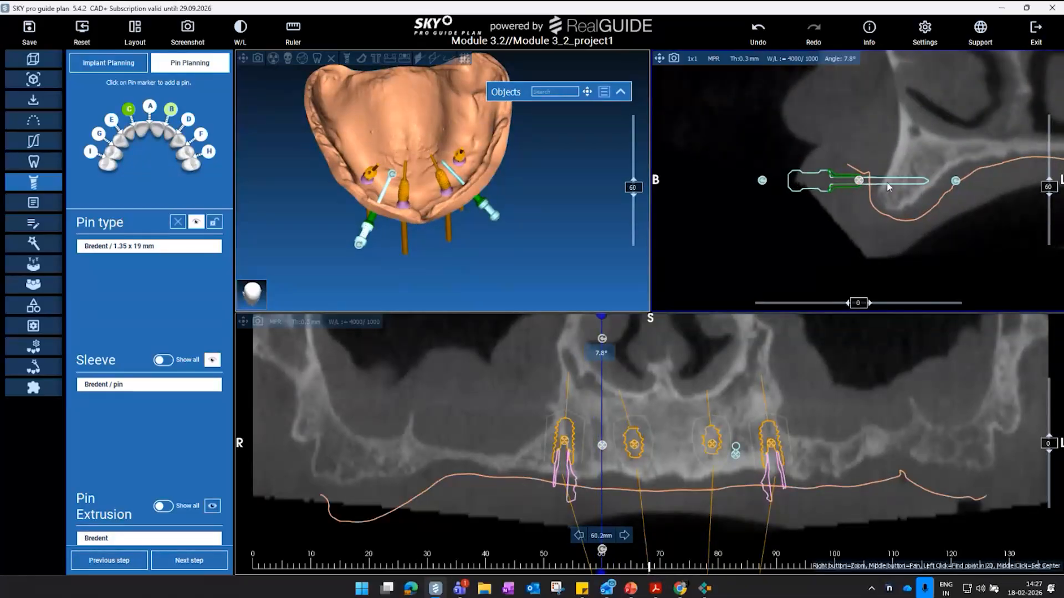
left_click_drag(762, 180, 750, 208)
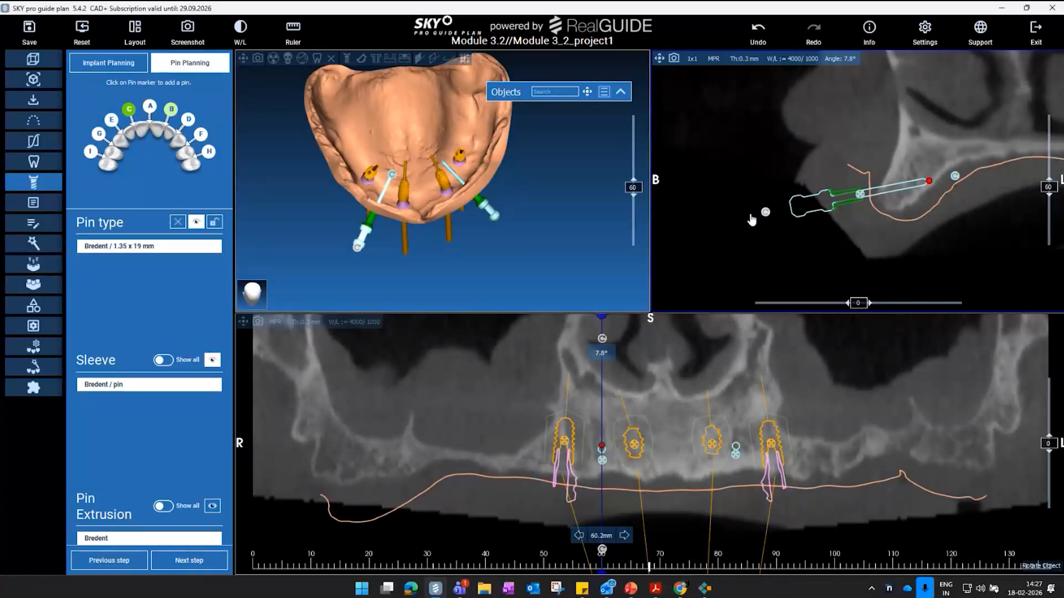
left_click_drag(581, 260, 527, 224)
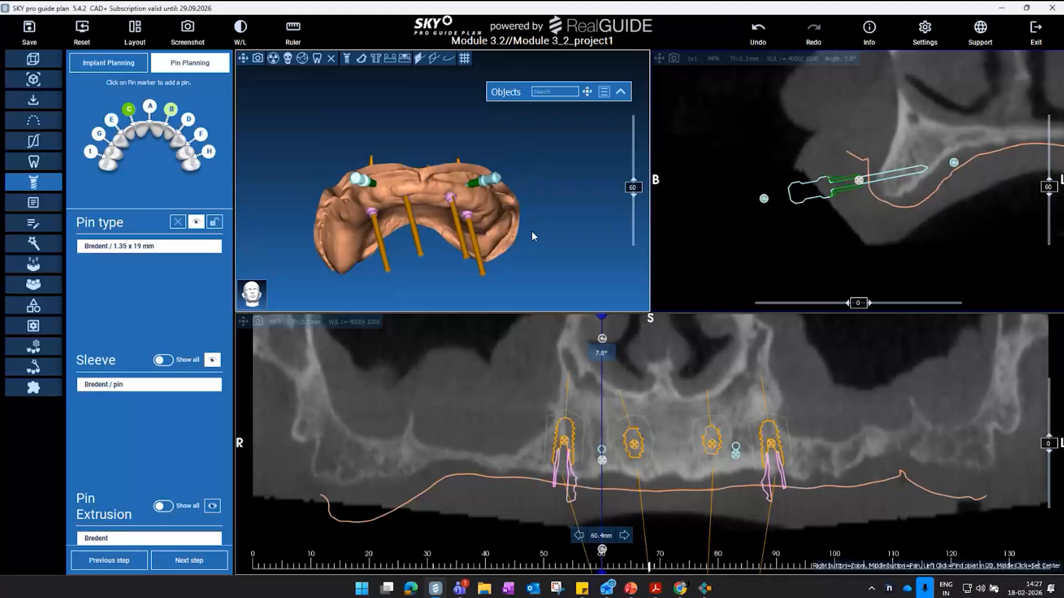
- Return to implant planning and split the cross-section view into three side-by-side slices (3x1)
left_click(113, 64)
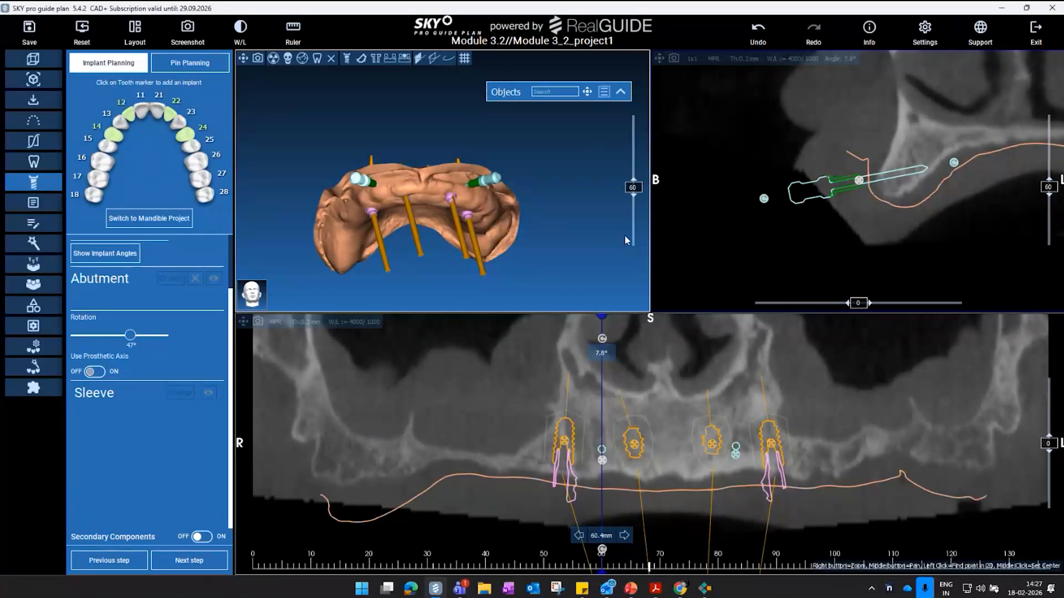
left_click_drag(565, 181, 317, 105)
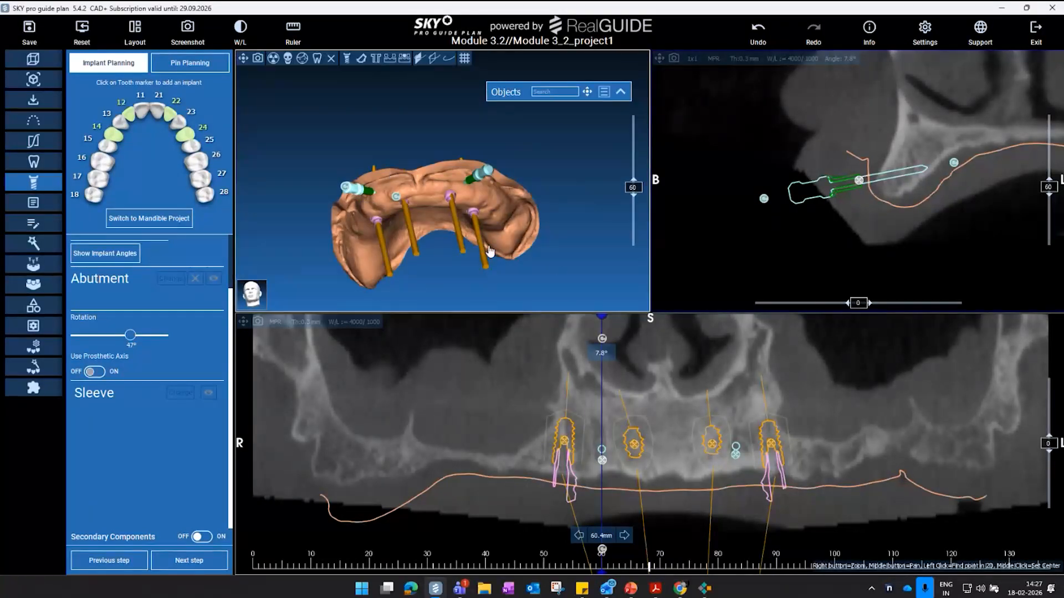
left_click(294, 33)
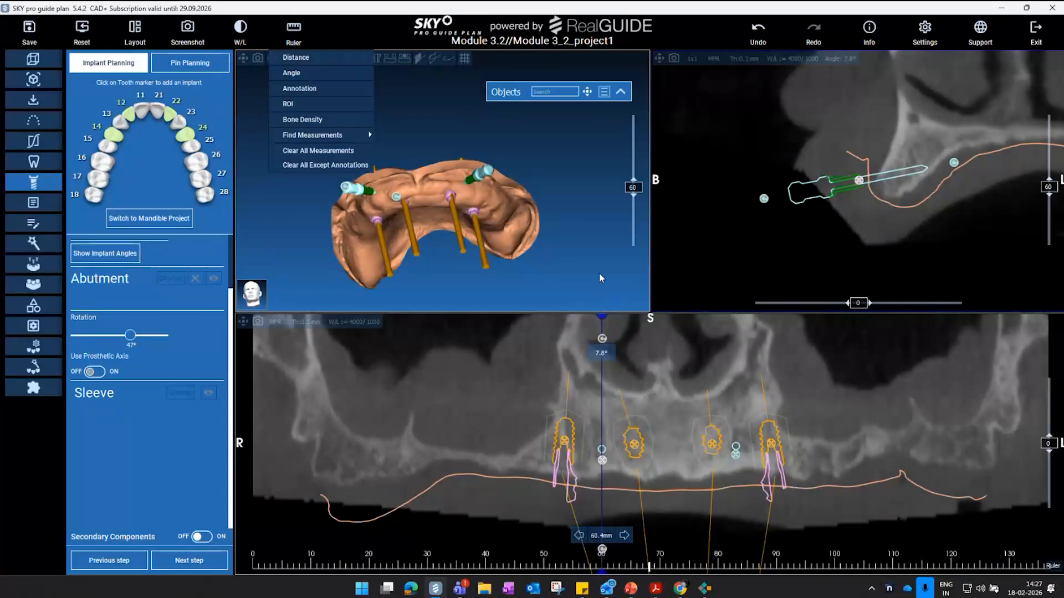
left_click(417, 124)
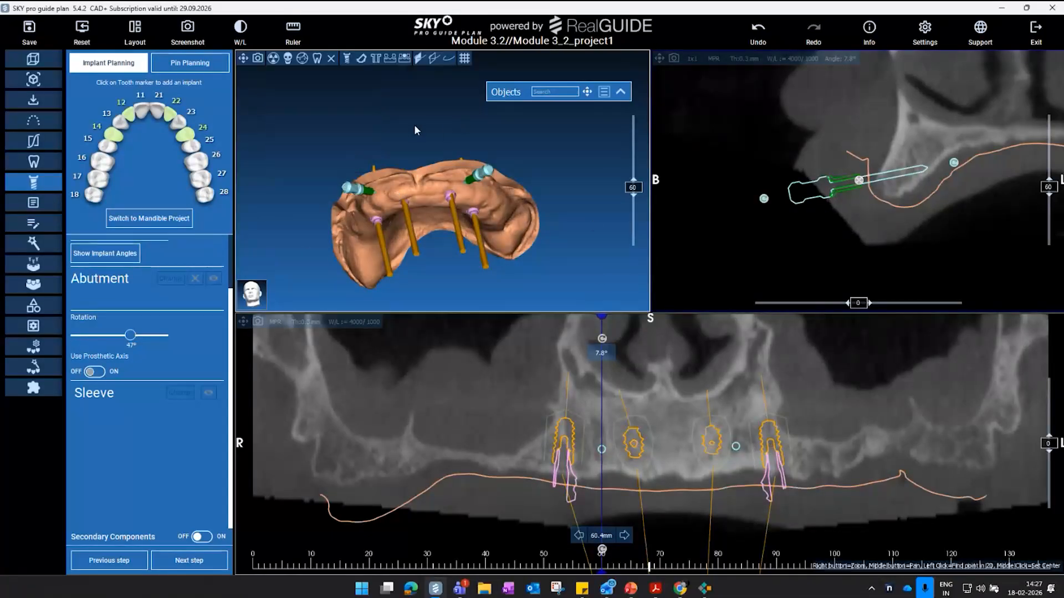
left_click_drag(301, 245, 295, 254)
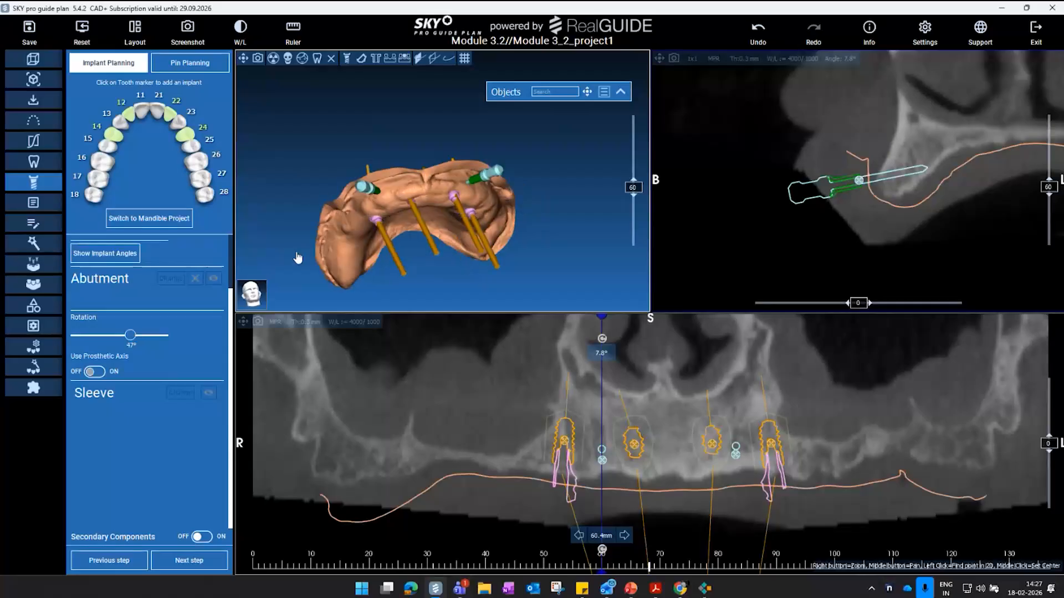
left_click(699, 64)
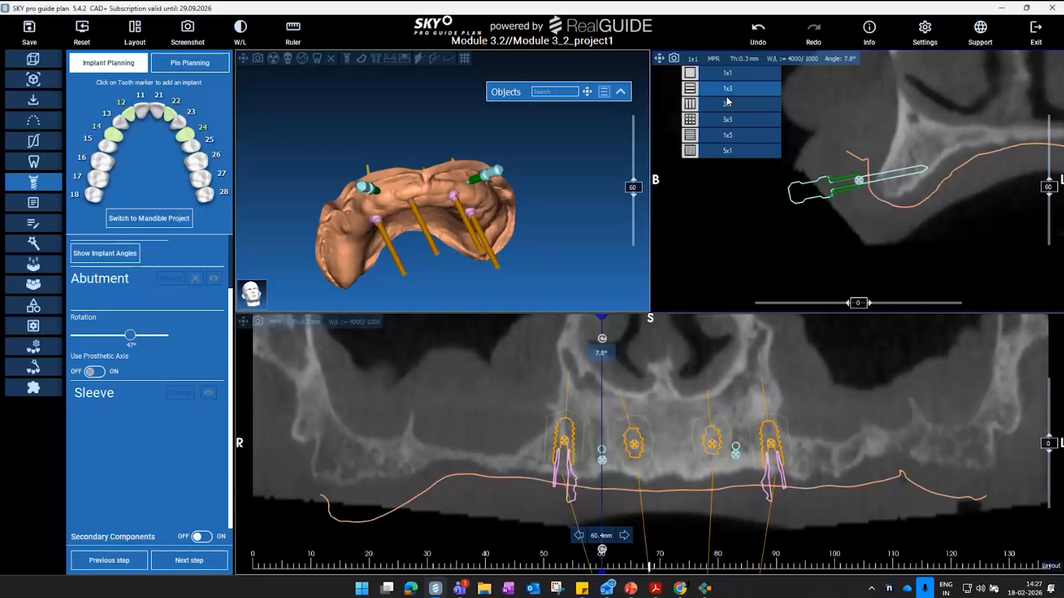
left_click(723, 111)
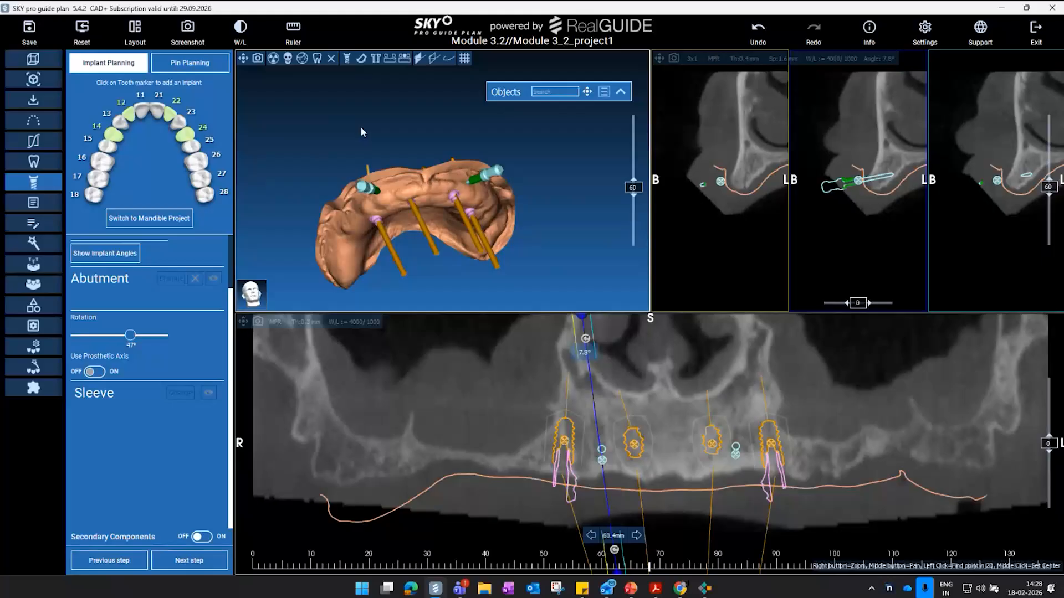
- Show the implant angles and examine the axes of implants 14, 12, 22 and 24 from the side
left_click(105, 253)
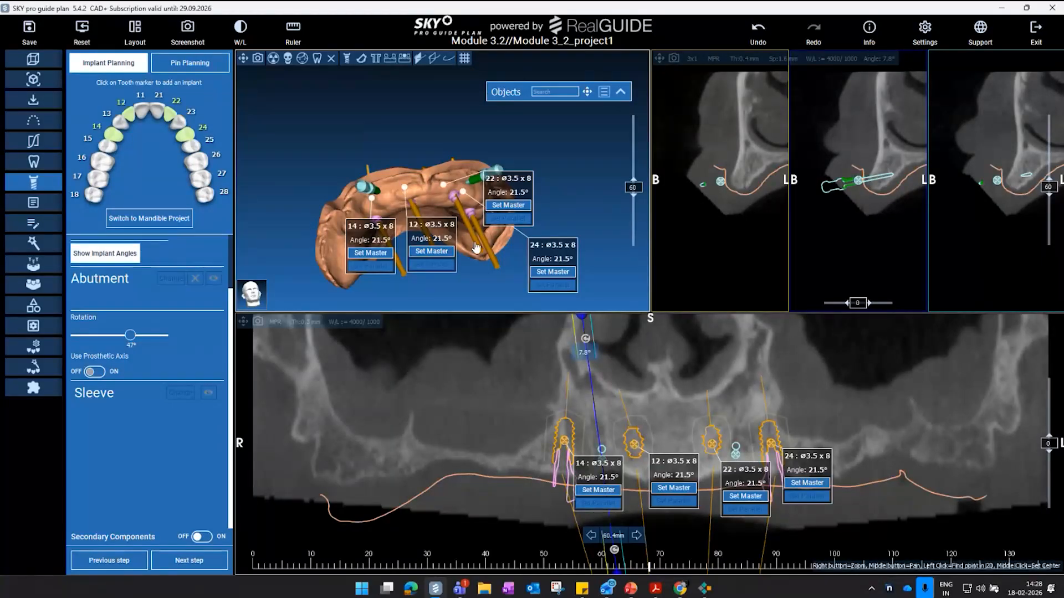
left_click_drag(475, 247, 594, 202)
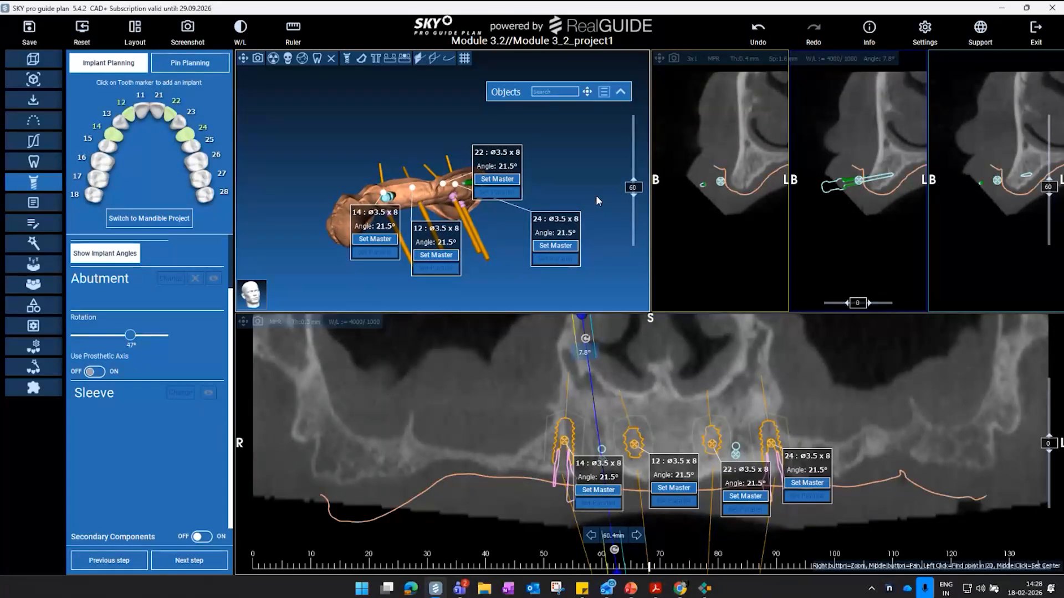